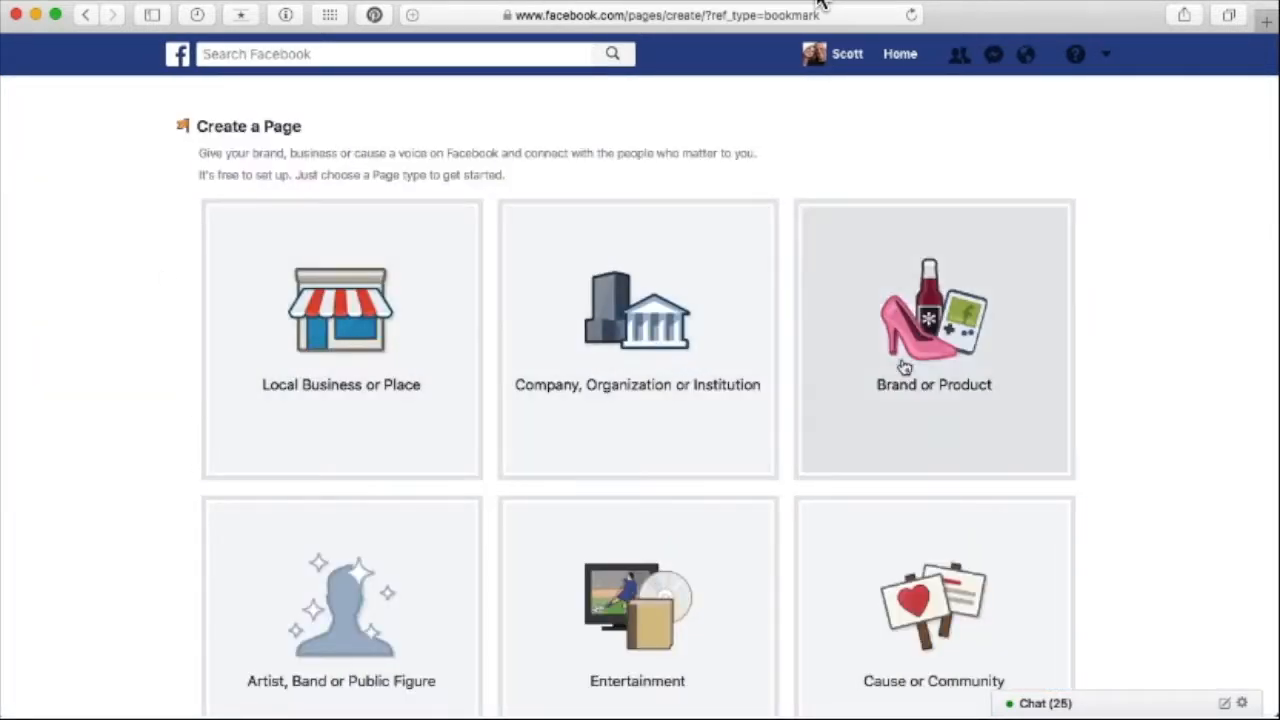
- Choose Brand or Product as the type for the new Page and set its category to Product/Service
scroll(1168, 382, "down", 3)
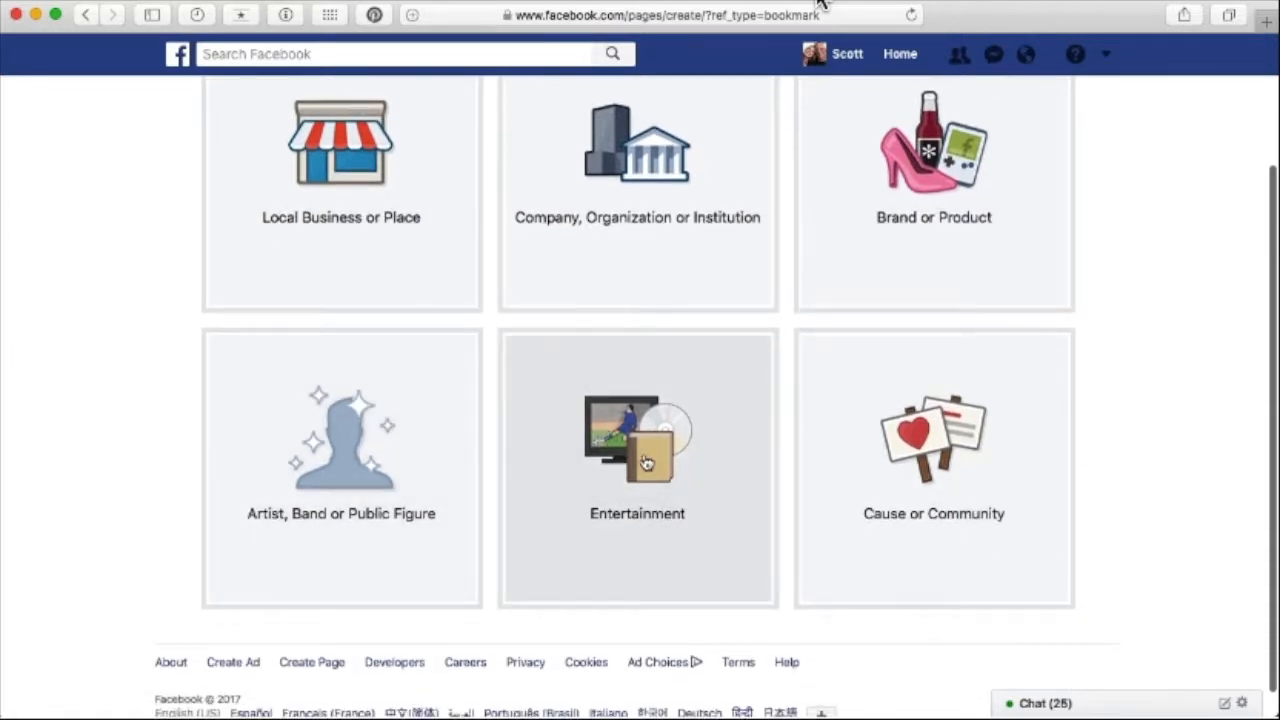
scroll(1086, 437, "up", 3)
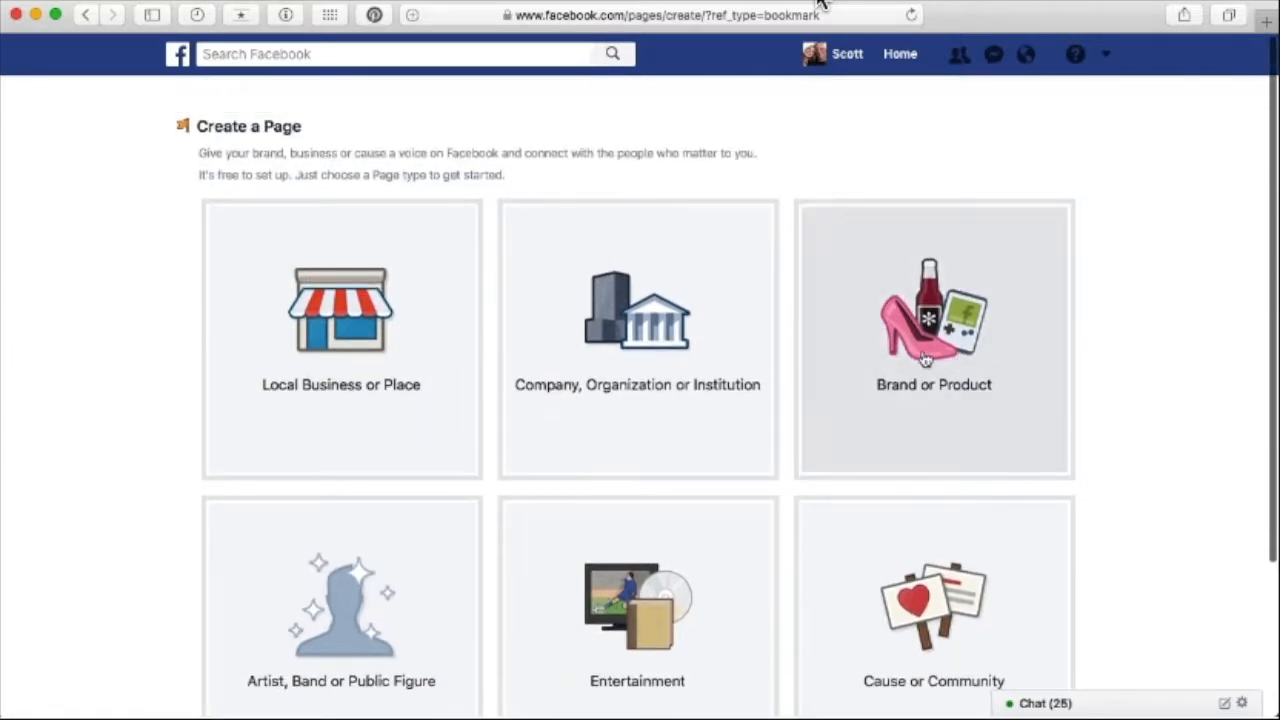
scroll(920, 360, "up", 5)
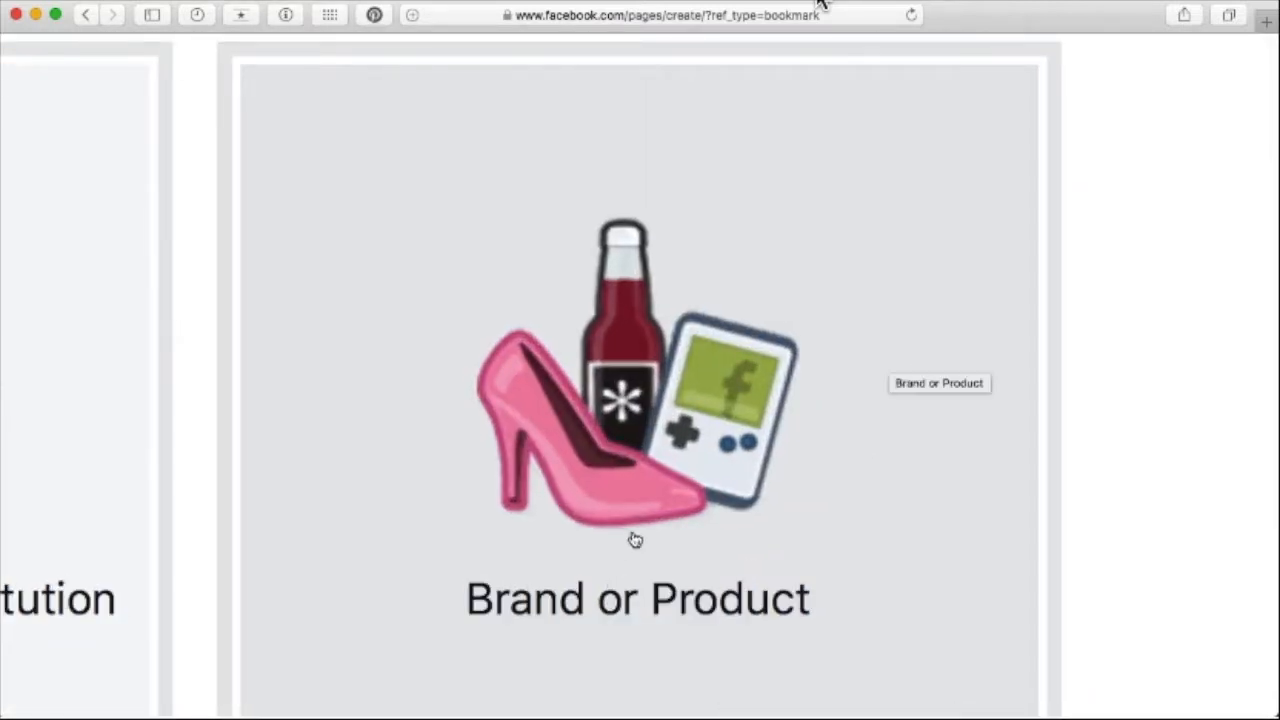
scroll(864, 454, "down", 5)
left_click(932, 371)
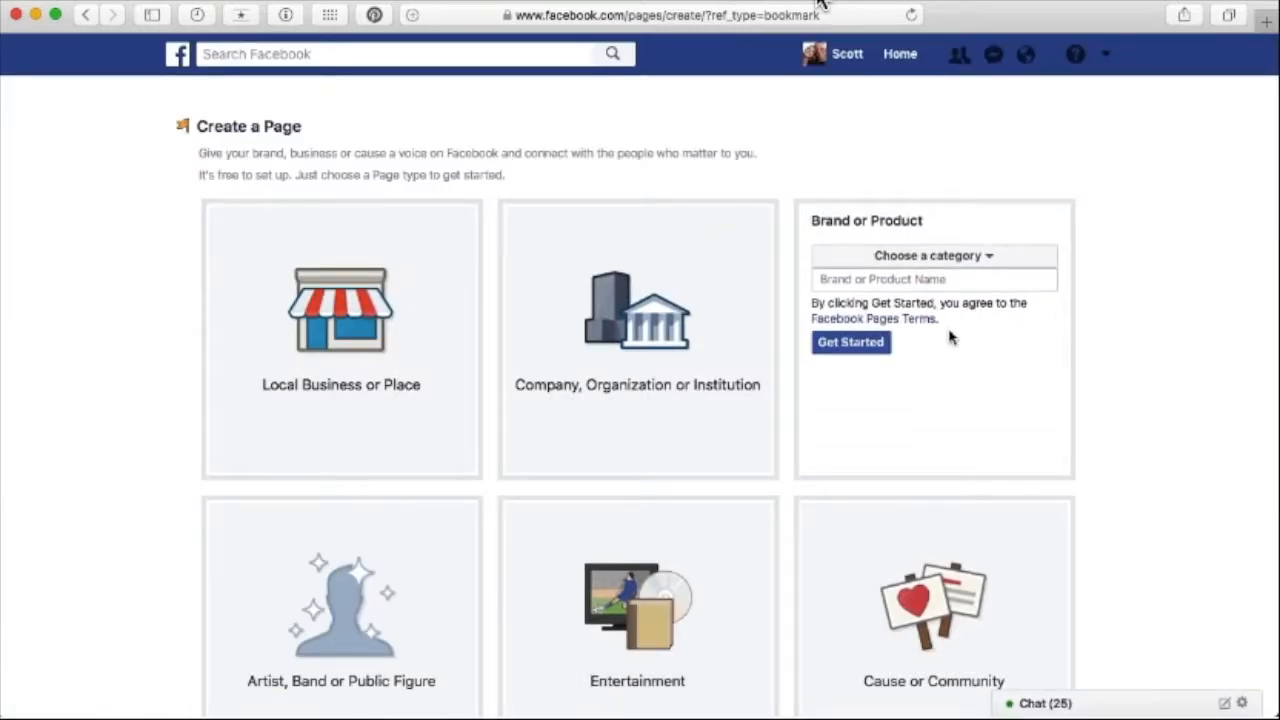
left_click(992, 260)
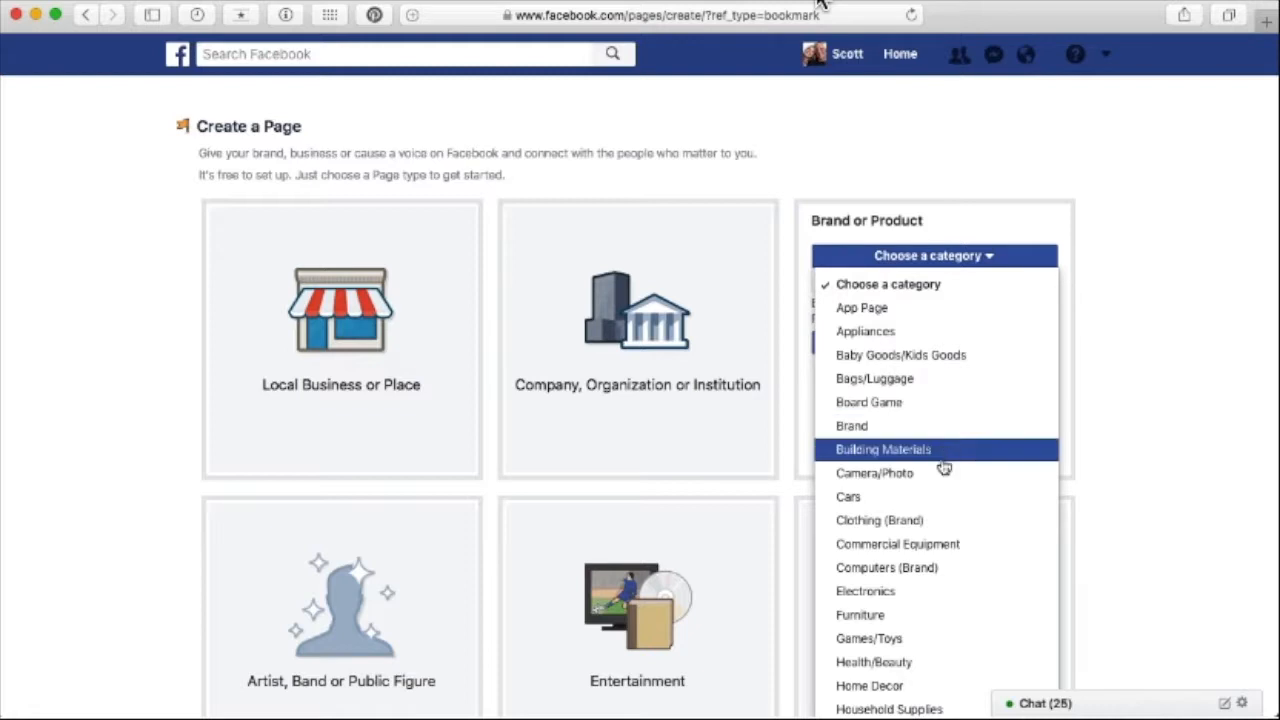
scroll(944, 455, "down", 4)
scroll(944, 467, "down", 4)
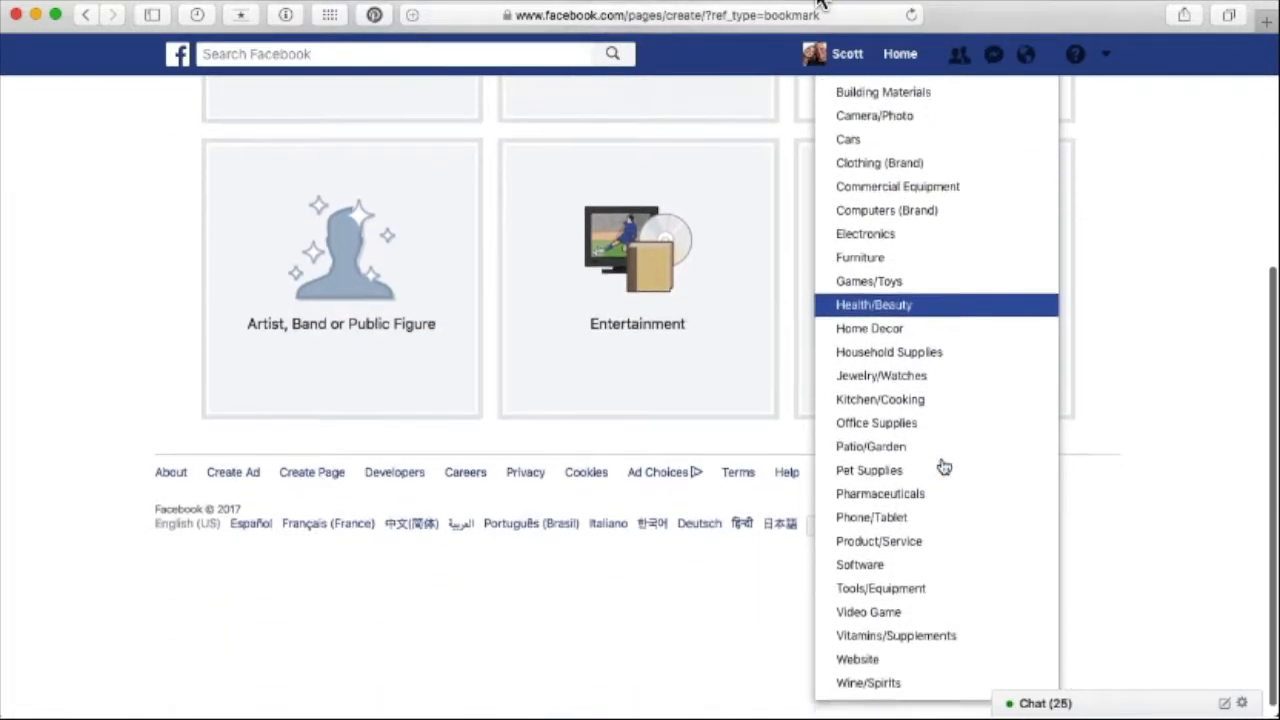
left_click(975, 533)
scroll(975, 530, "up", 5)
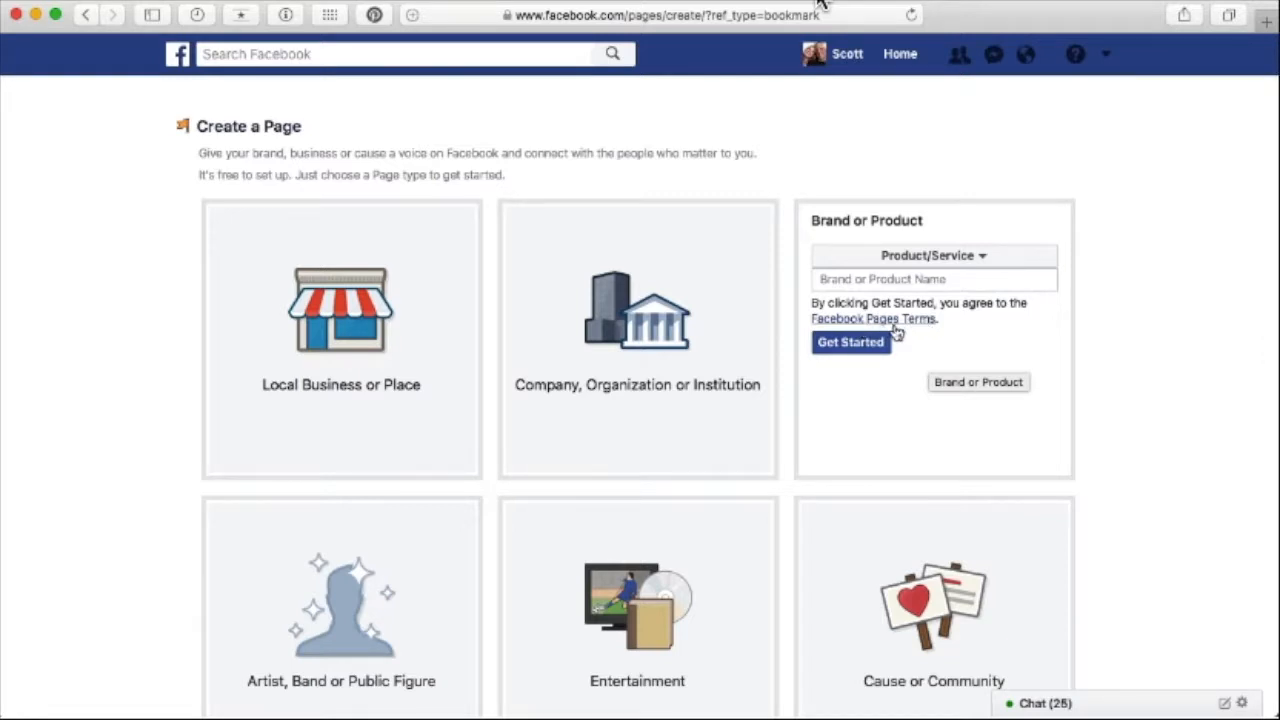
- Name the Page "Lyf3 Demo" and create it
scroll(918, 322, "up", 5)
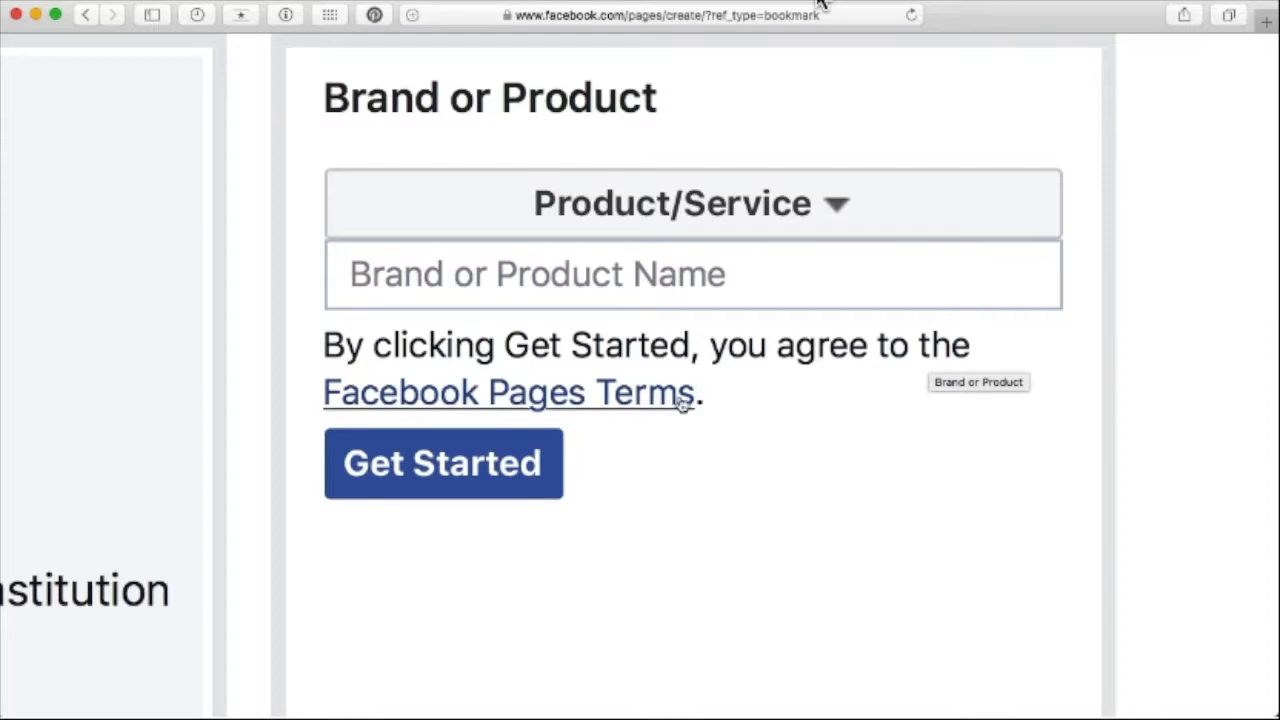
left_click(455, 478)
scroll(655, 470, "down", 5)
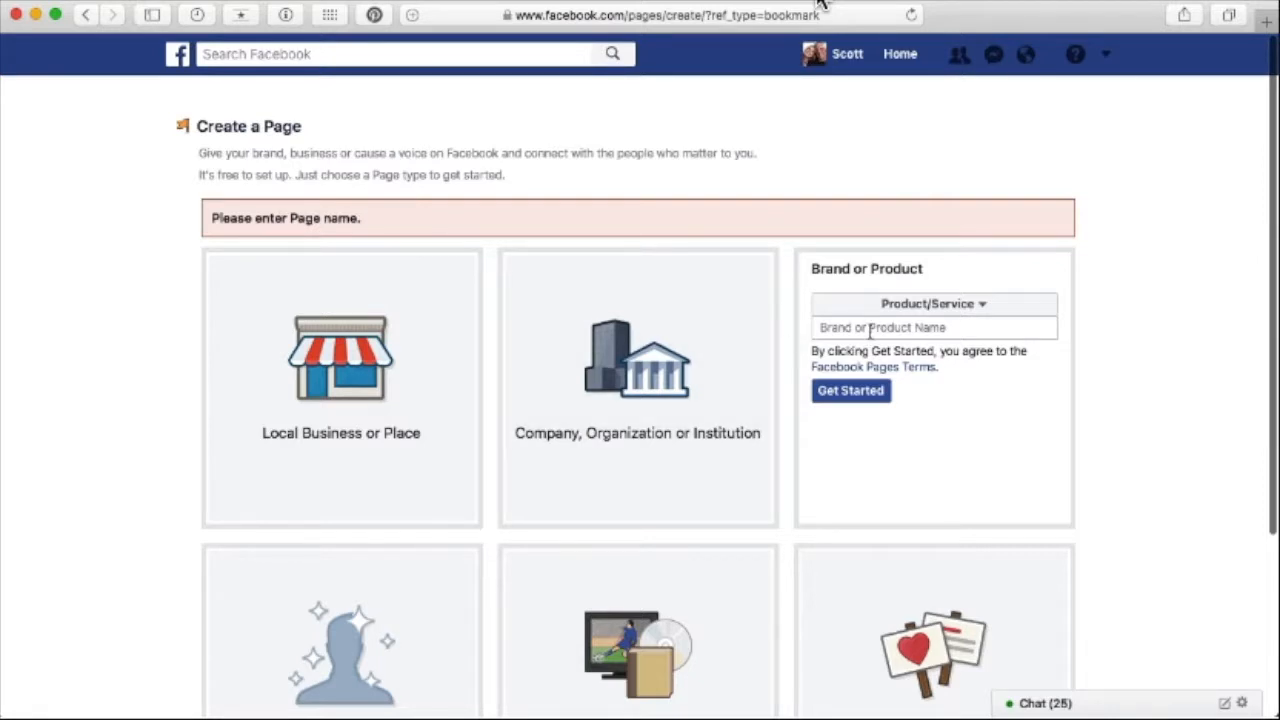
left_click(869, 330)
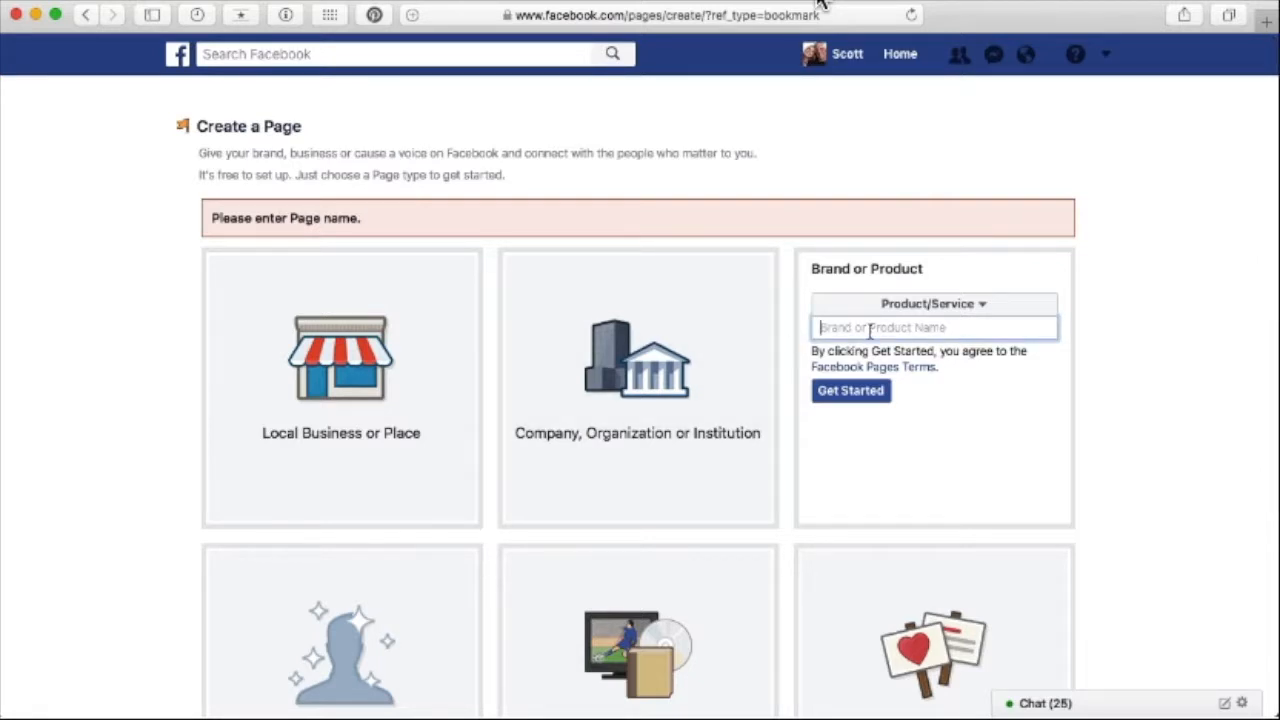
type("Lyf3")
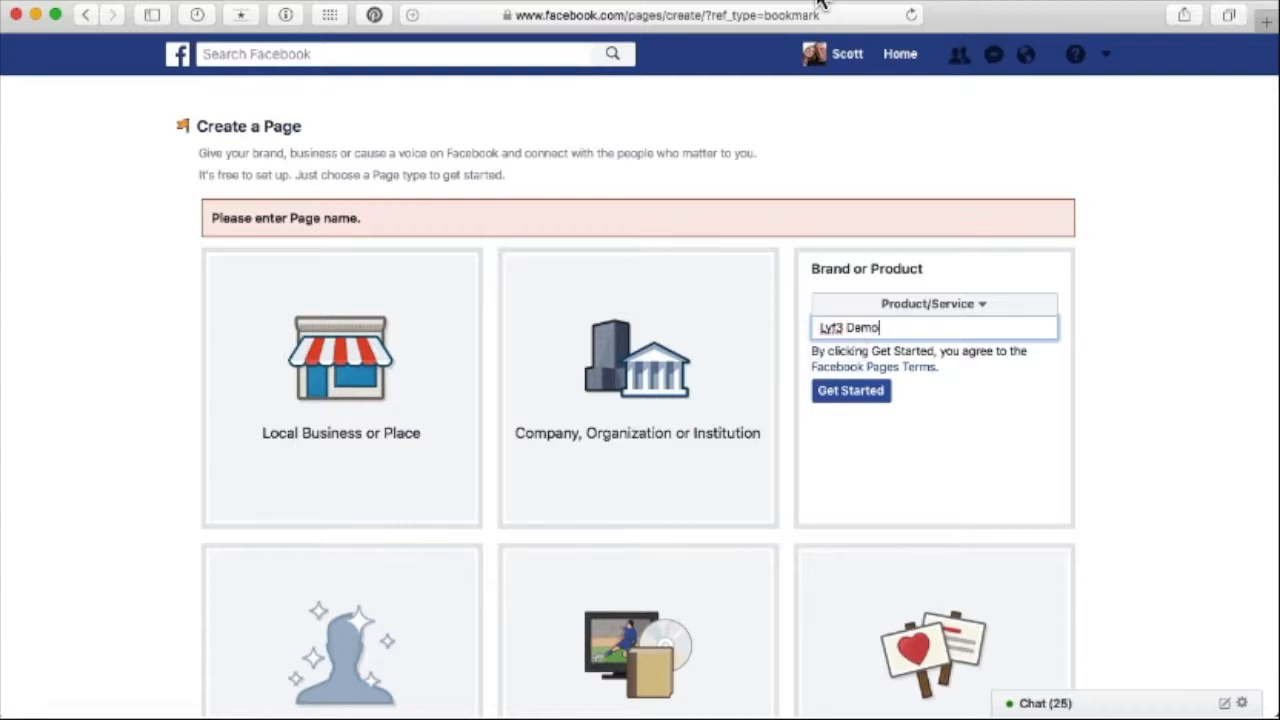
type(" Demo")
left_click(851, 386)
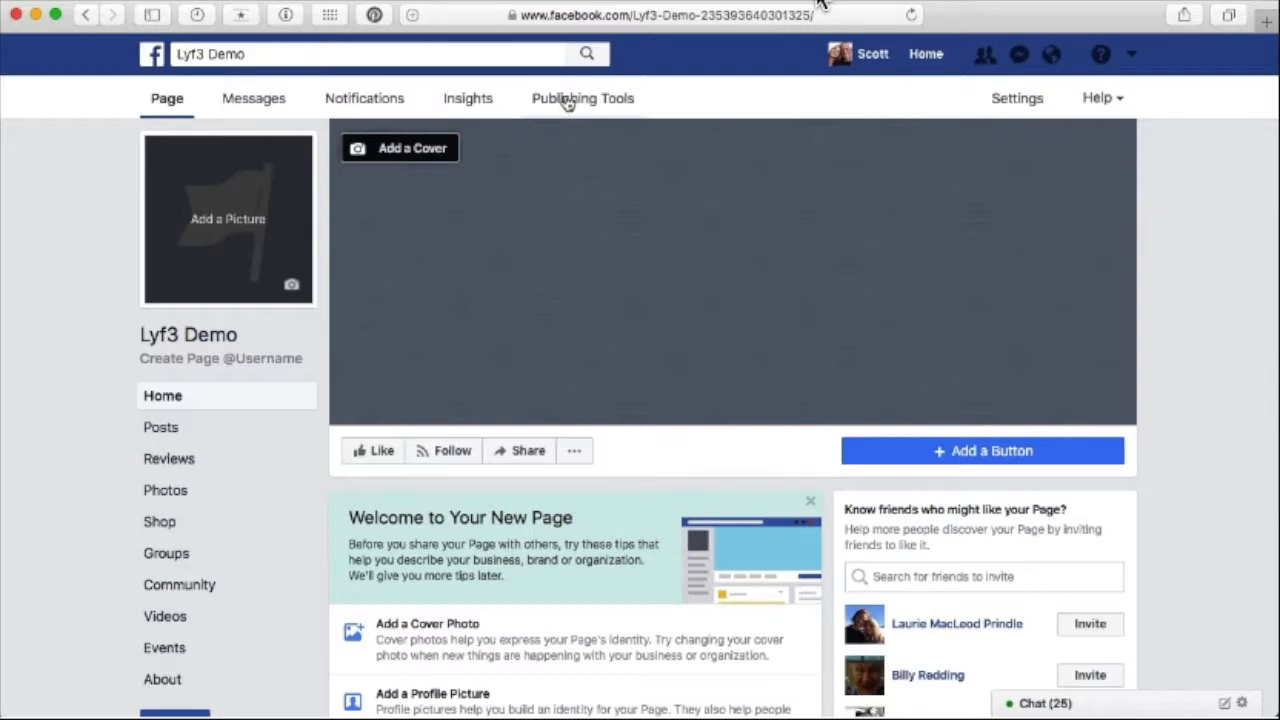
- Change the Page Visibility in the Page's general settings to Page unpublished and save the change
left_click(1017, 98)
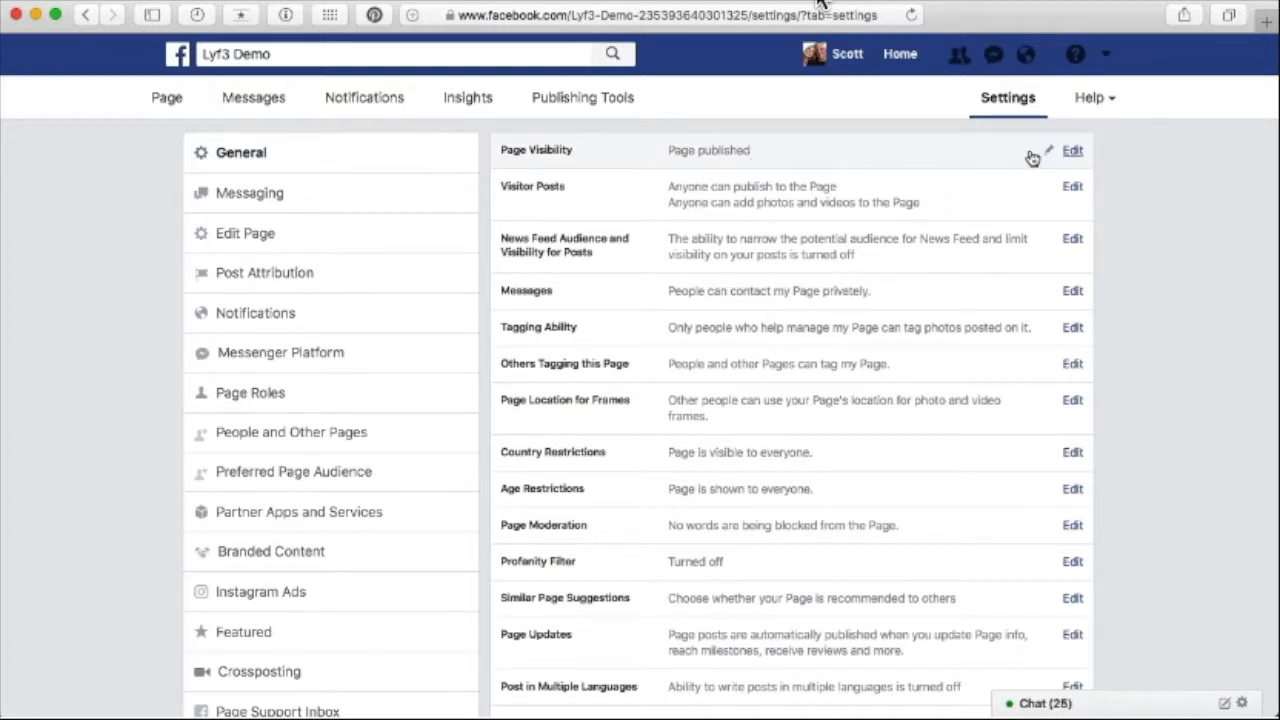
scroll(1080, 161, "down", 1)
left_click(1072, 148)
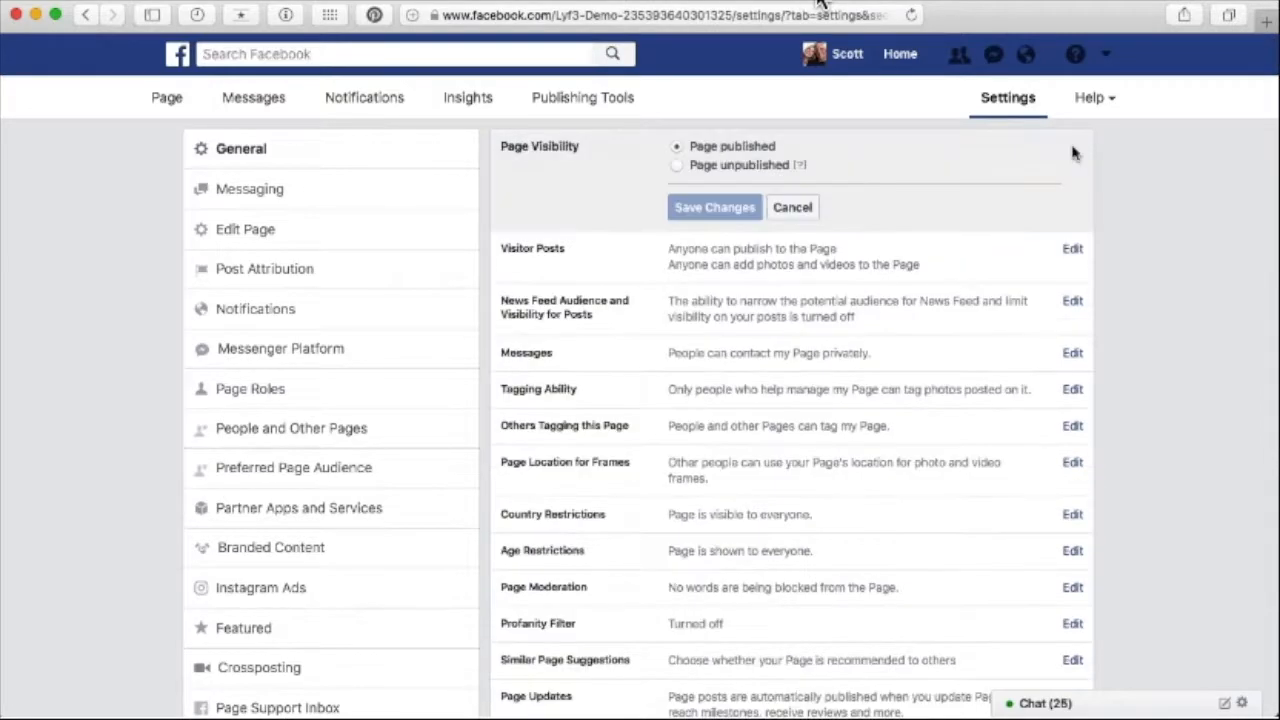
left_click(677, 168)
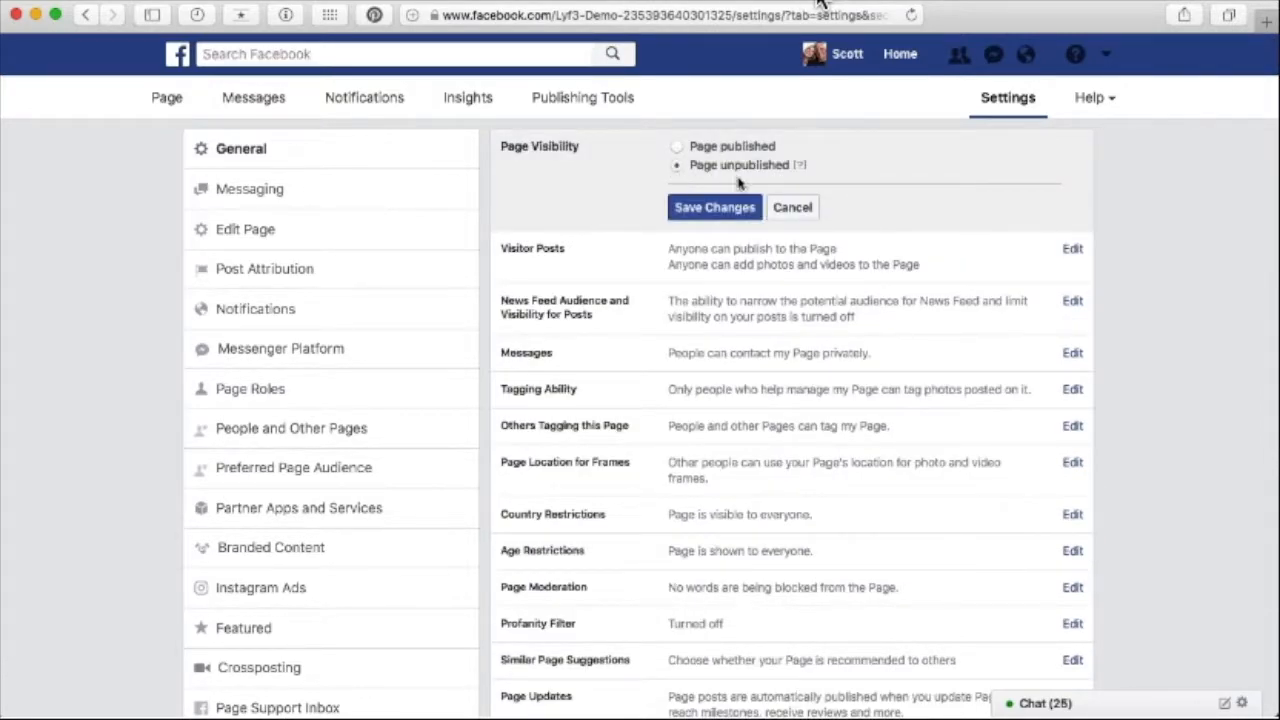
left_click(712, 208)
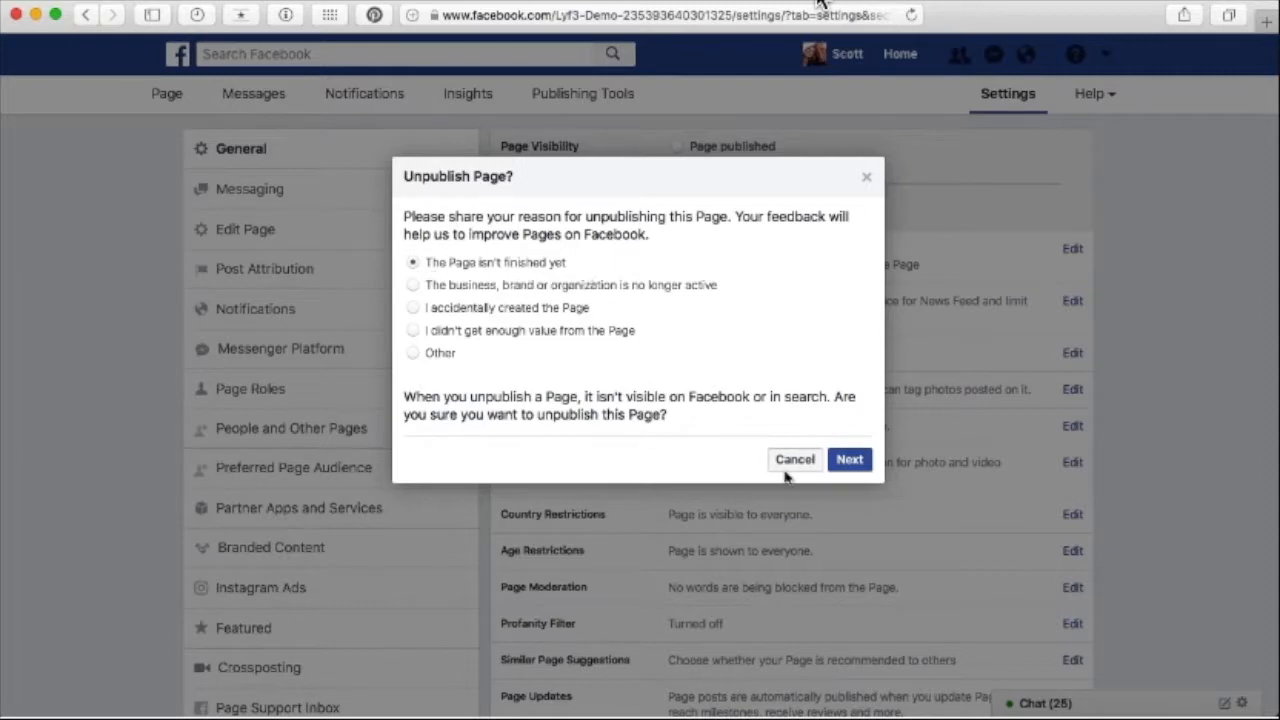
- Unpublish the Page with "The Page isn't finished yet" as the reason, without further feedback, and close the confirmation
scroll(552, 241, "up", 5)
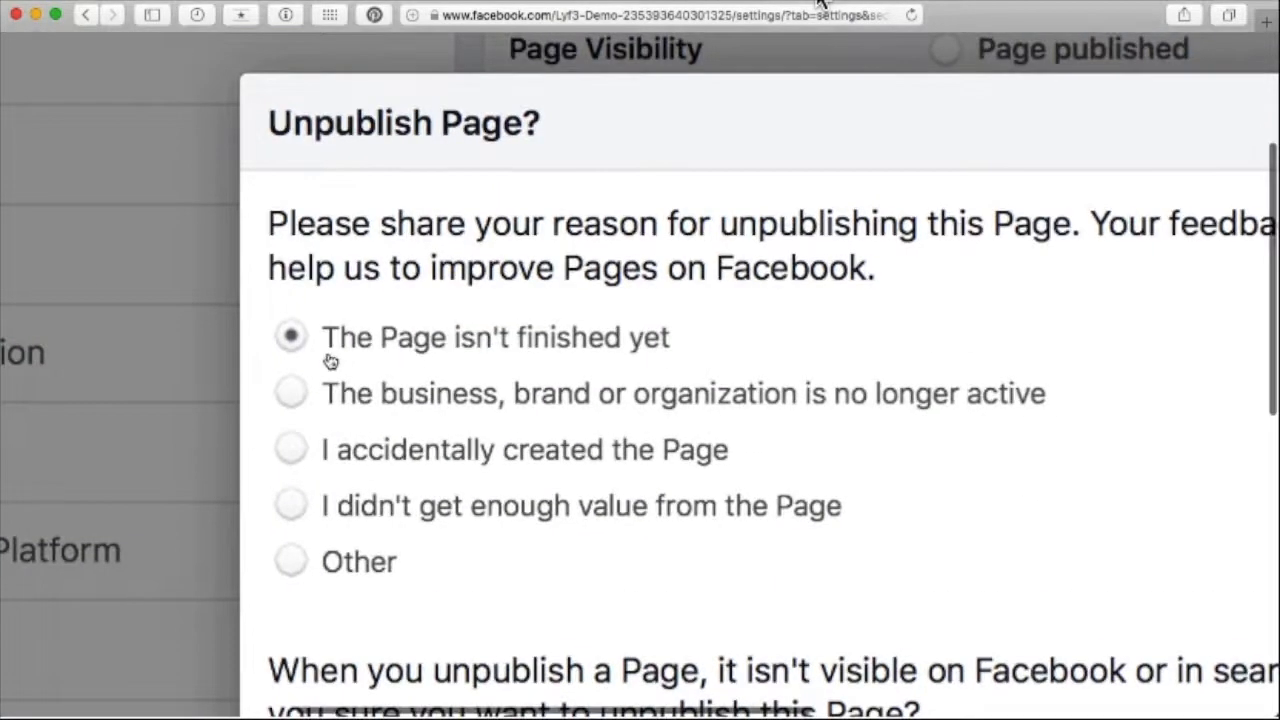
scroll(826, 372, "down", 5)
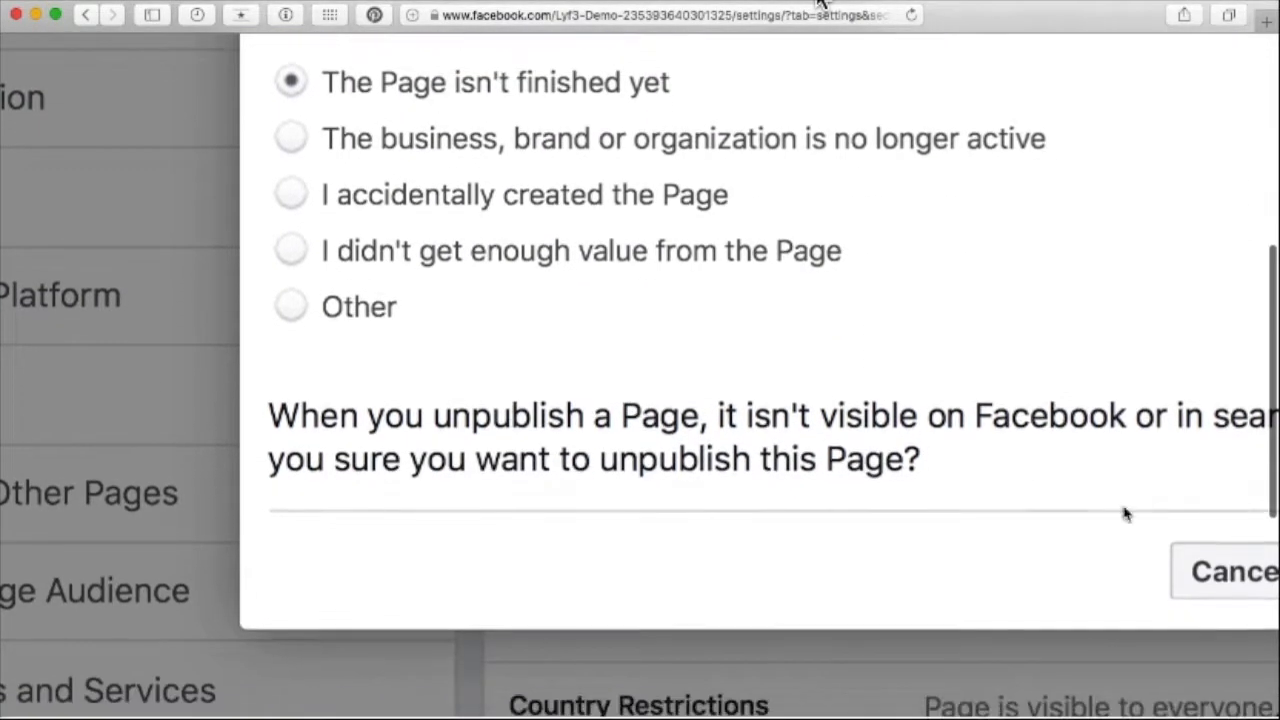
scroll(1188, 570, "right", 1)
scroll(1185, 567, "down", 5)
scroll(940, 686, "right", 2)
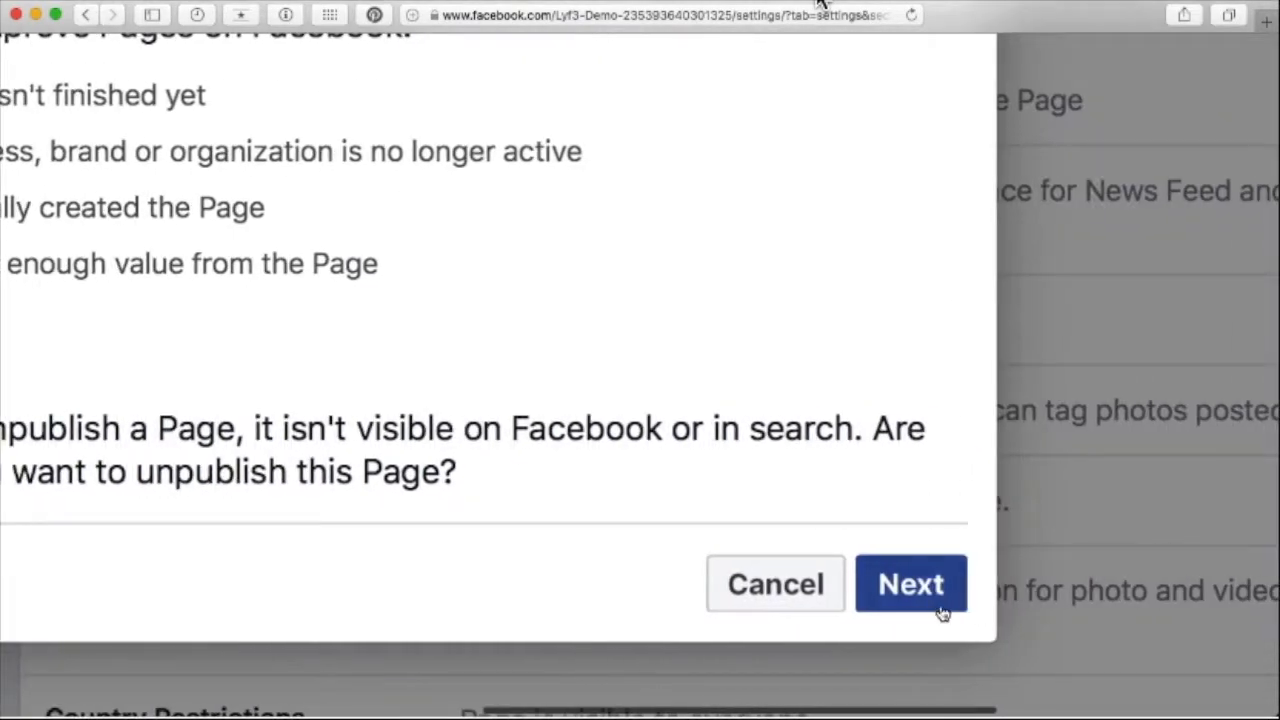
left_click(900, 580)
scroll(798, 323, "up", 5)
scroll(798, 323, "down", 5)
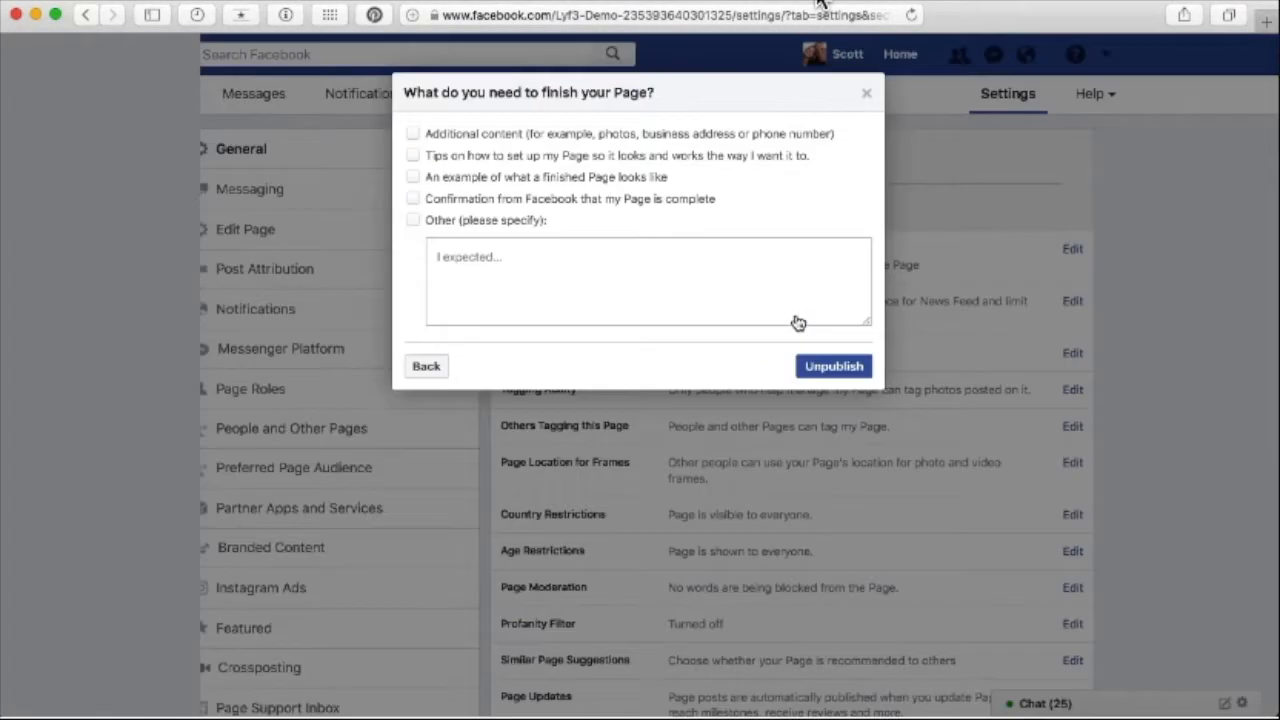
left_click(838, 368)
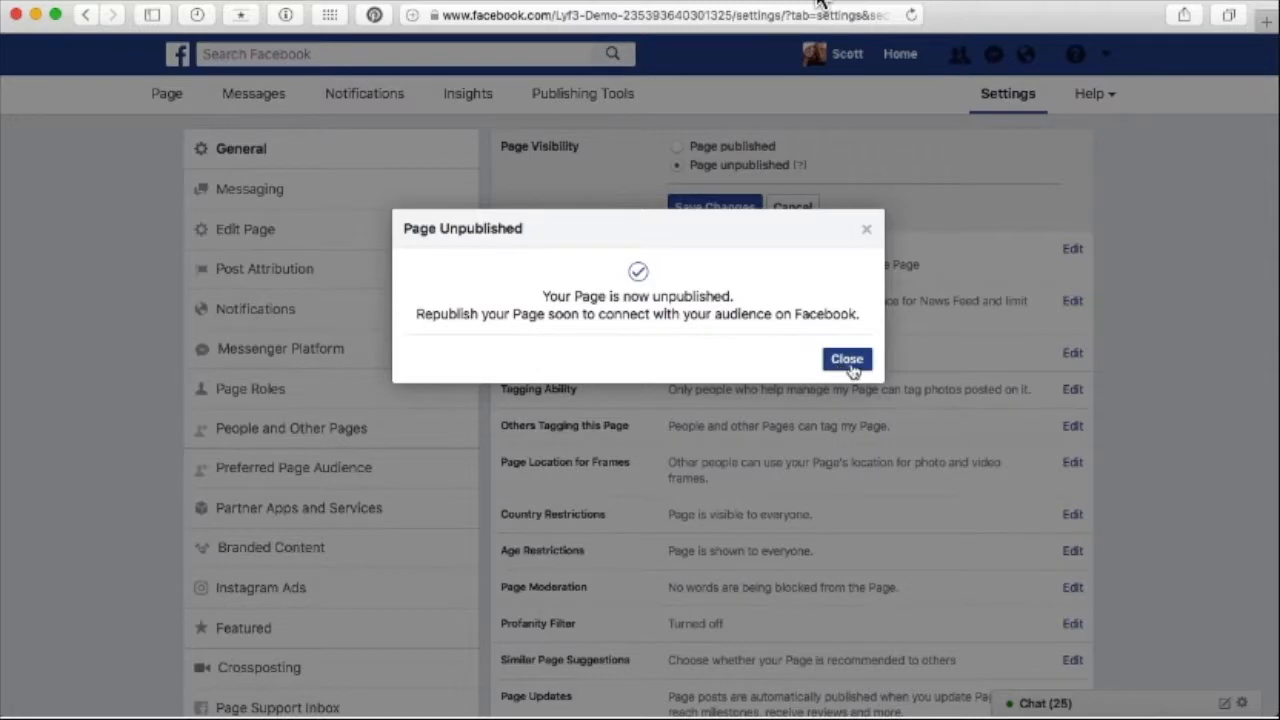
left_click(849, 366)
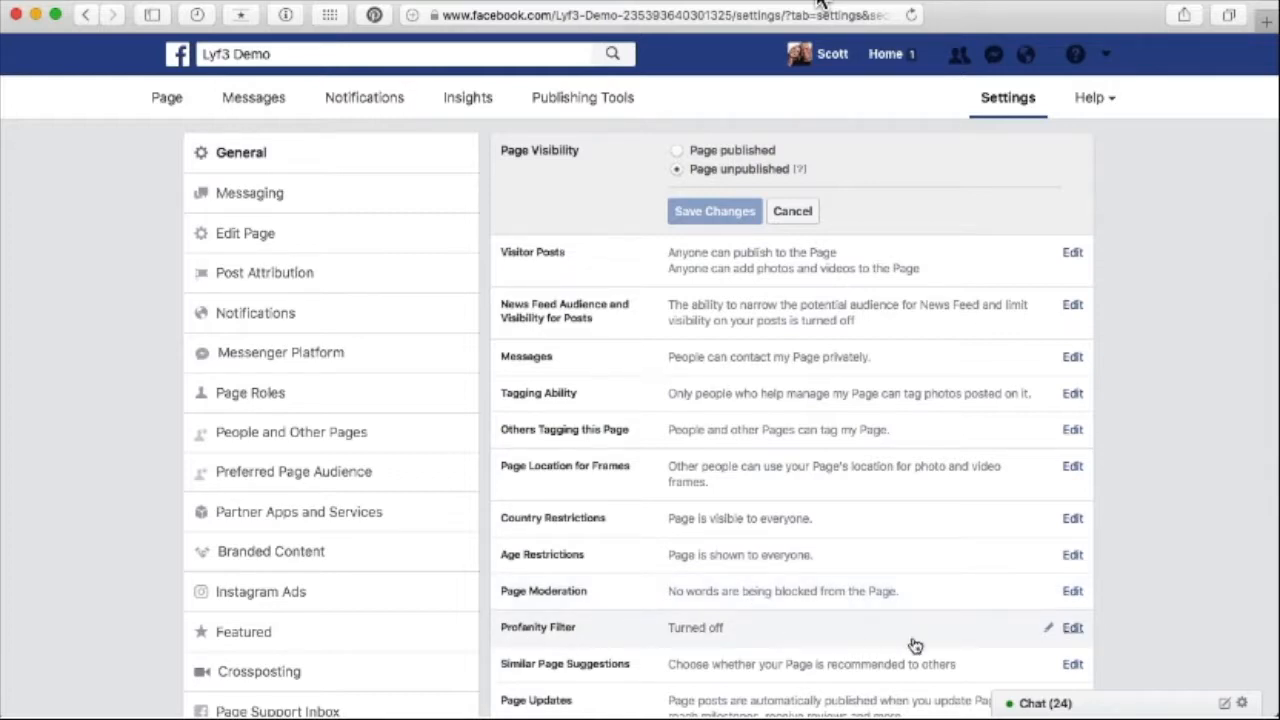
- Set the Page's Profanity Filter to Strong and save the change
left_click(1072, 629)
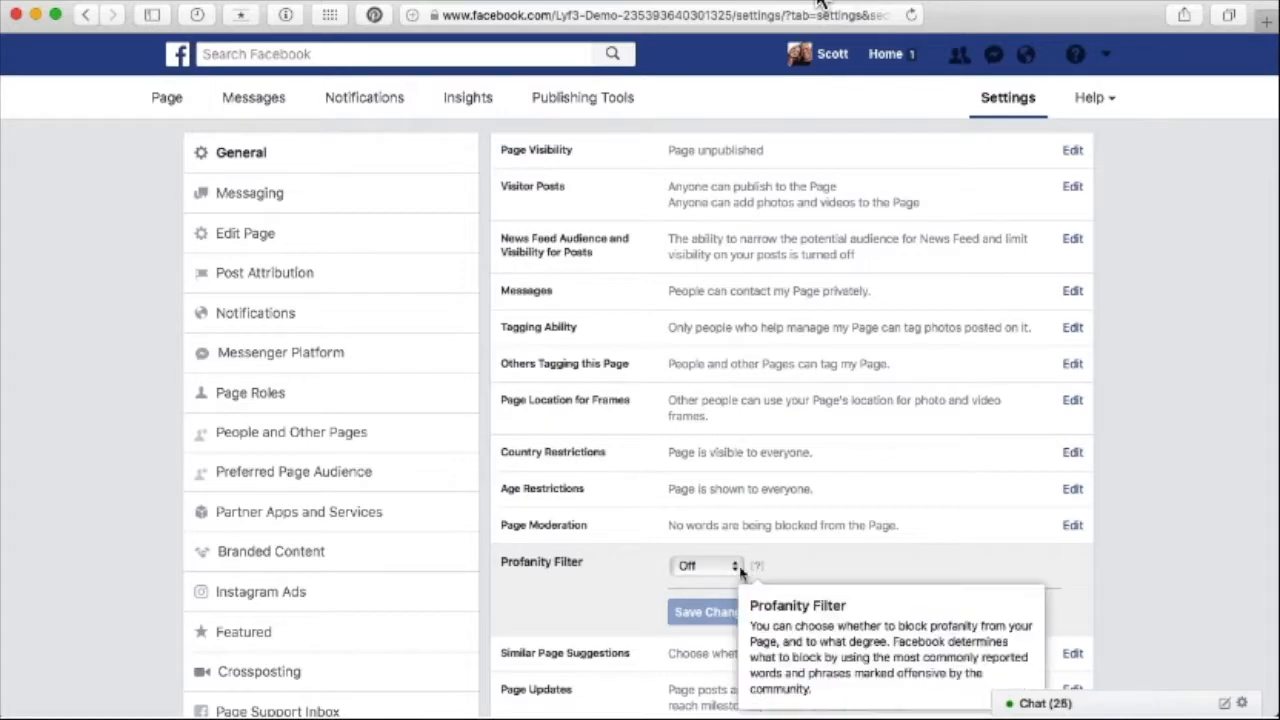
left_click(706, 566)
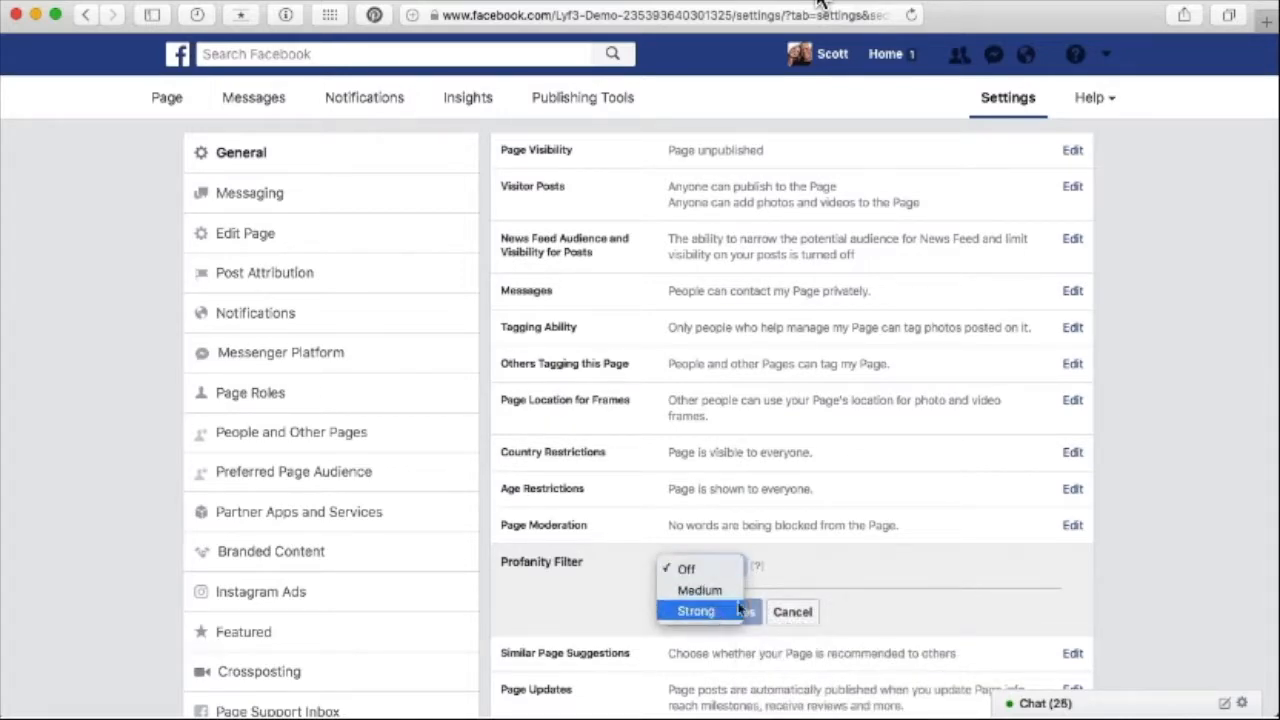
left_click(740, 609)
left_click(720, 612)
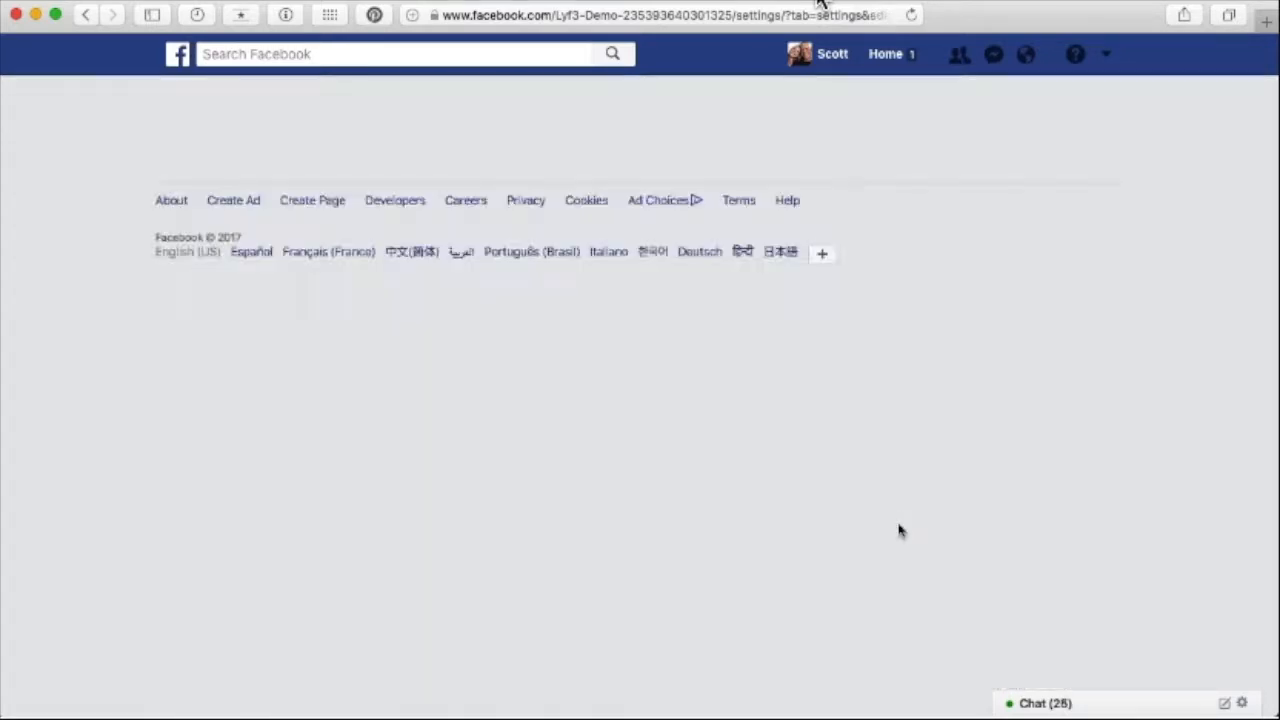
- Examine the Similar Page Suggestions and Recommended Actions options along with the other remaining general Page settings
scroll(891, 529, "down", 4)
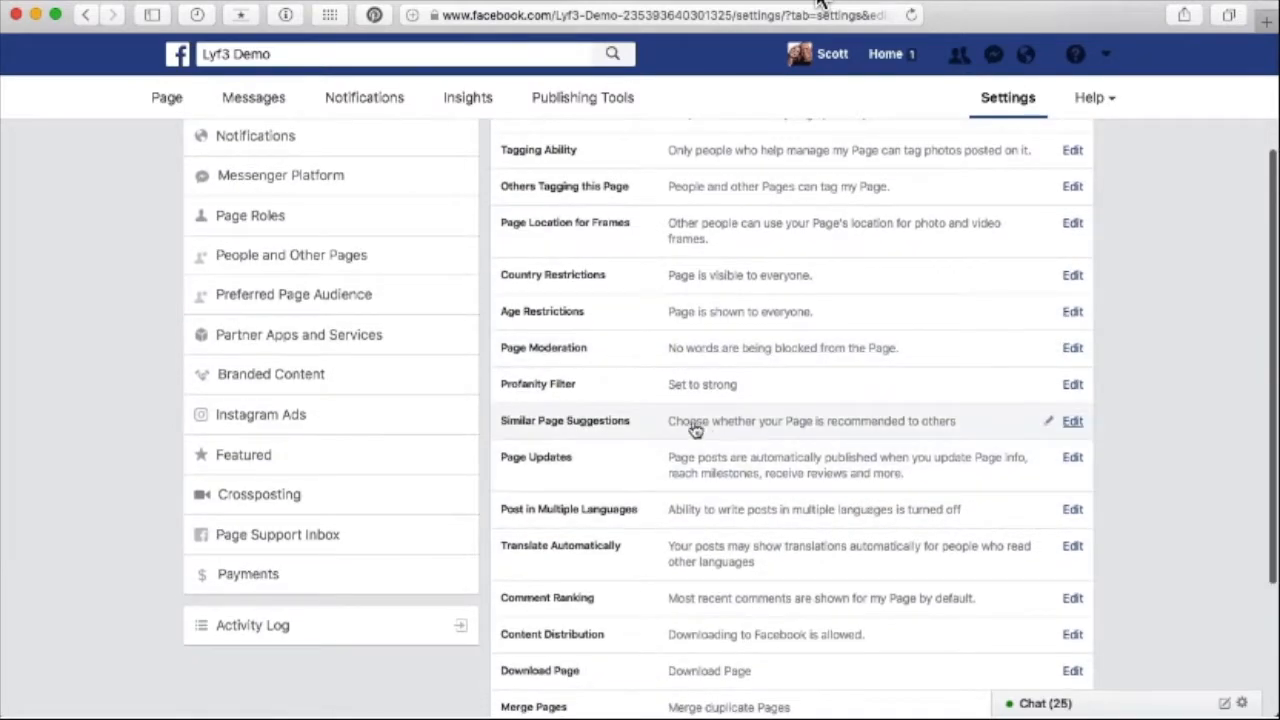
left_click(1072, 422)
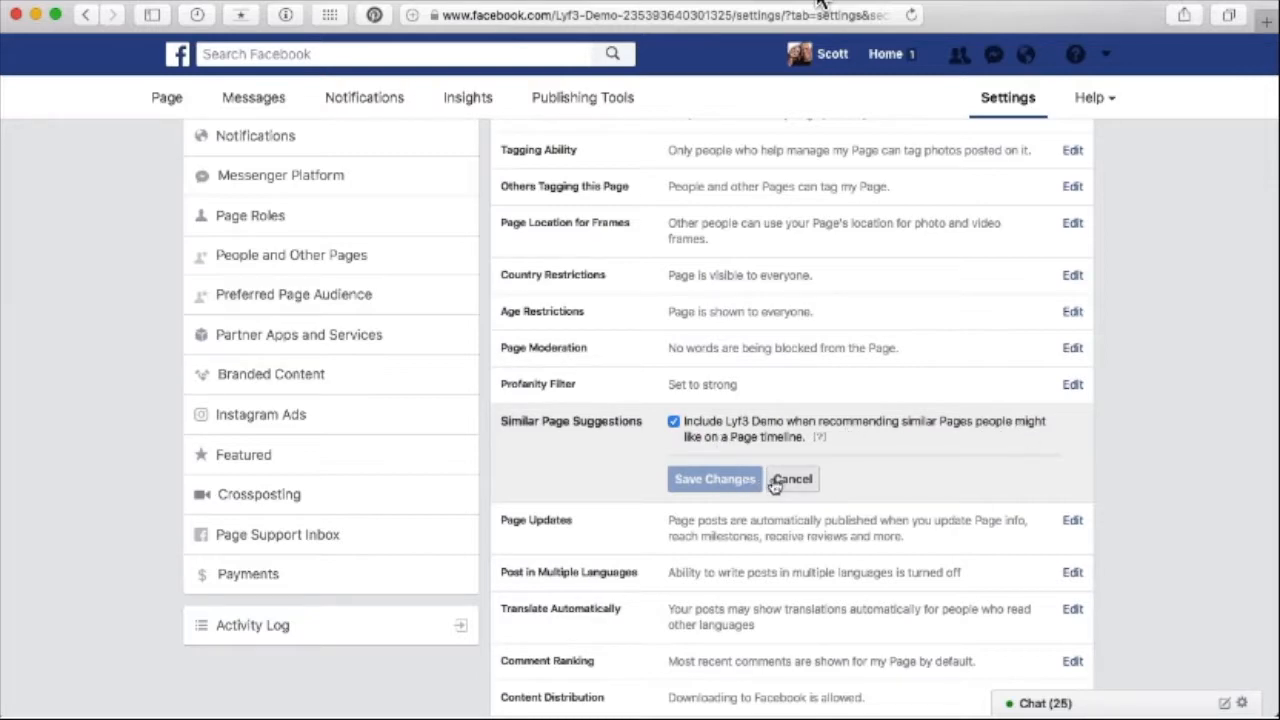
scroll(740, 551, "up", 1)
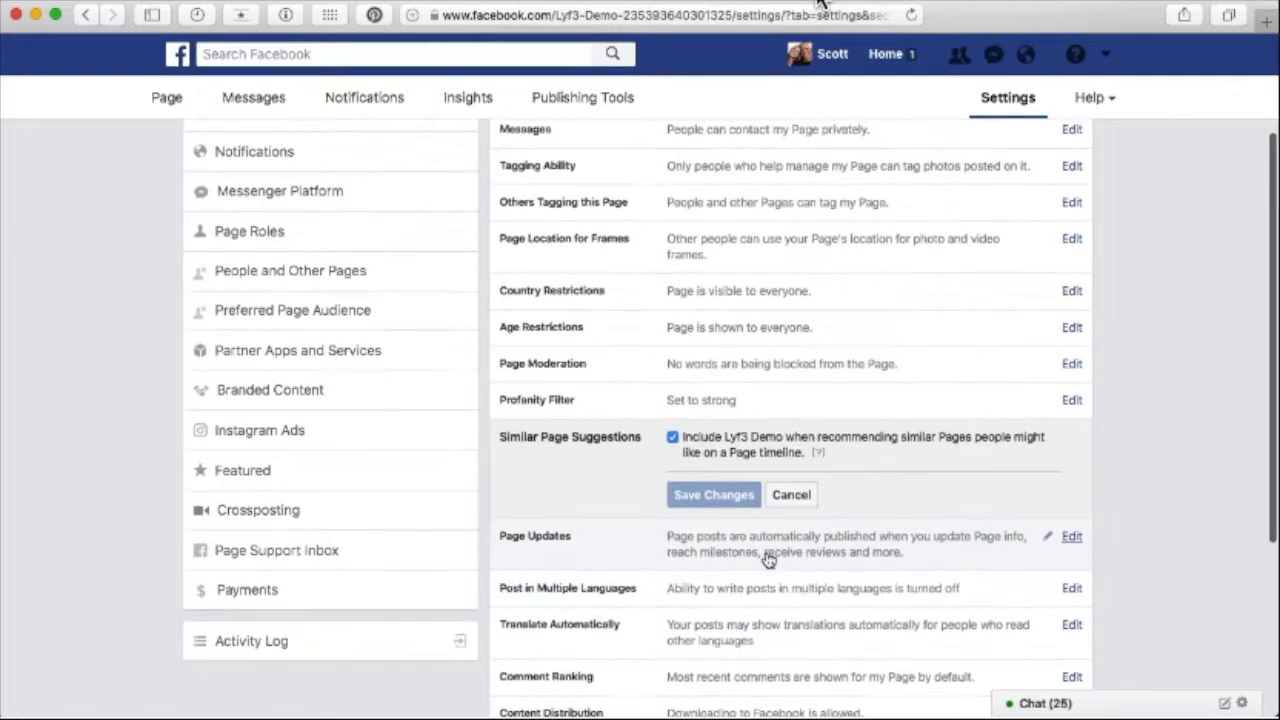
scroll(883, 562, "down", 3)
scroll(883, 562, "down", 3)
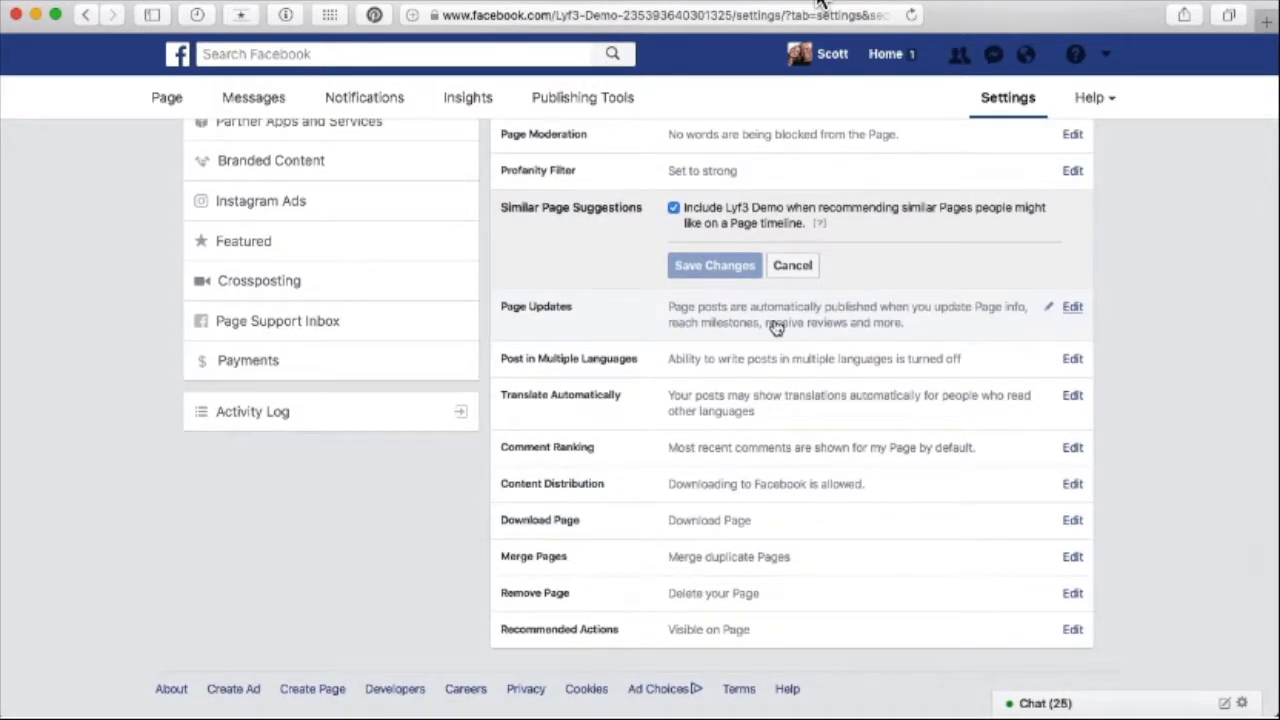
scroll(765, 345, "up", 1)
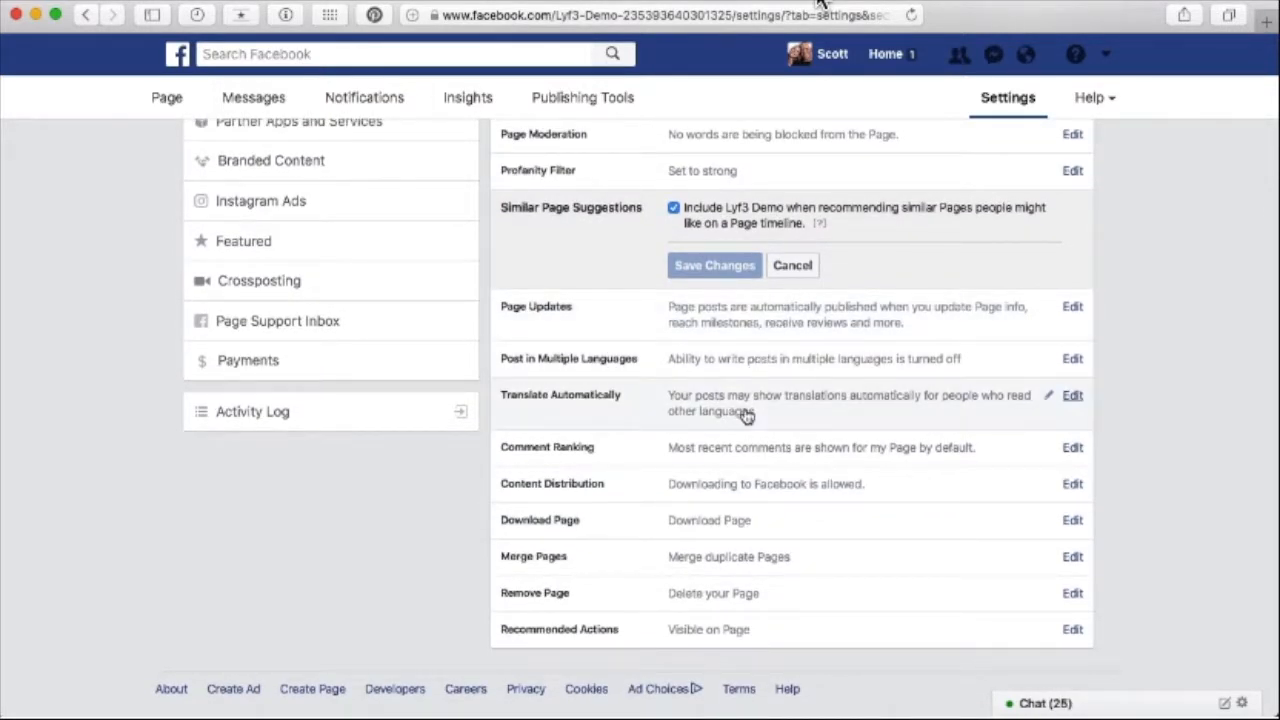
scroll(745, 418, "down", 1)
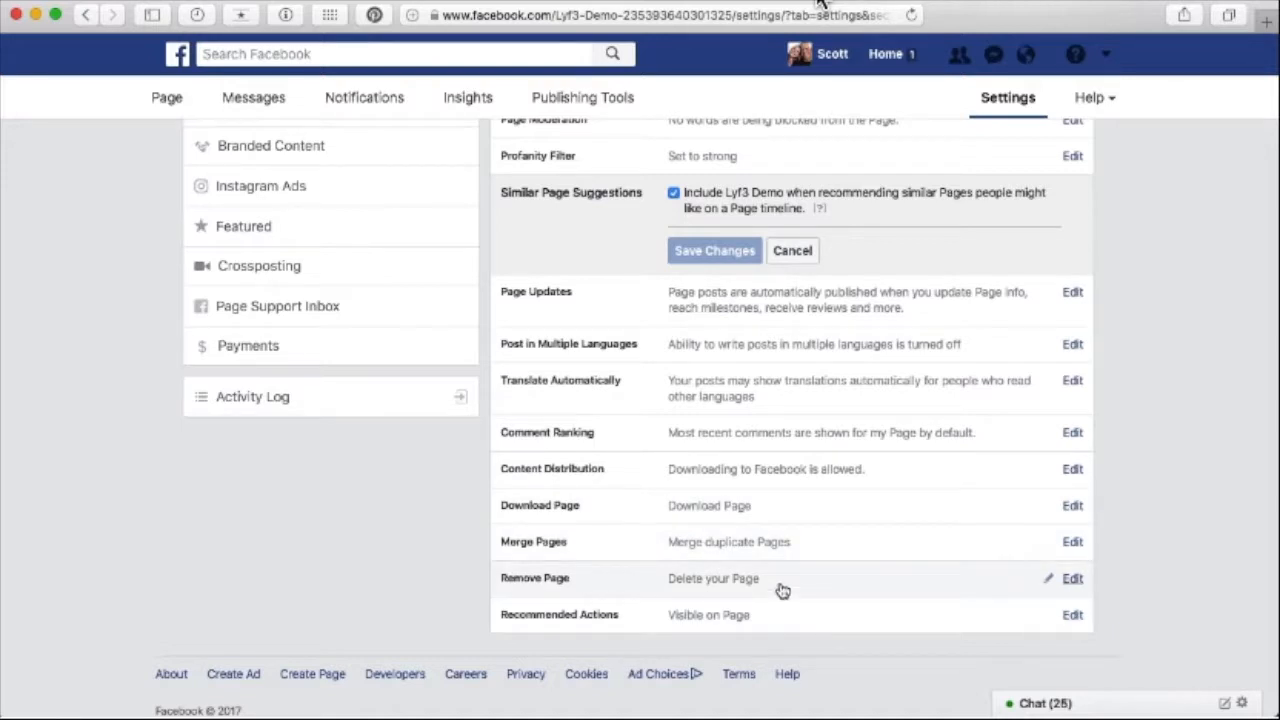
left_click(1073, 615)
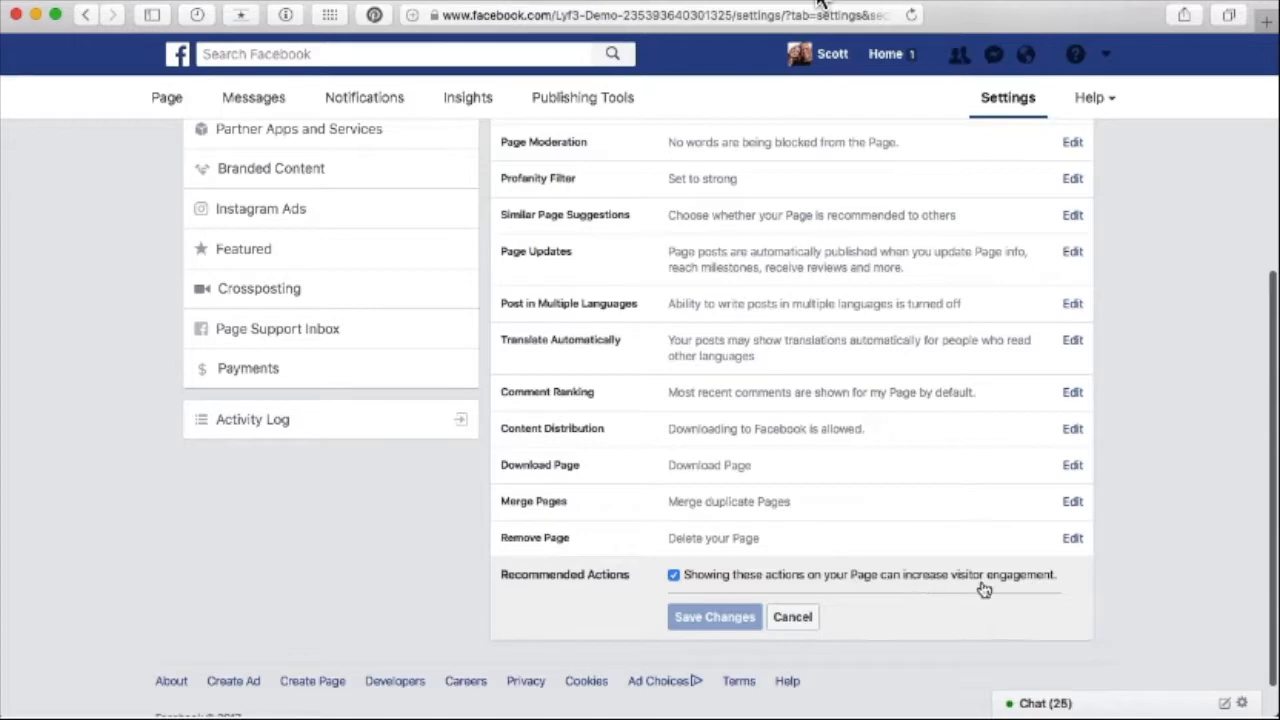
left_click(806, 620)
scroll(808, 626, "up", 5)
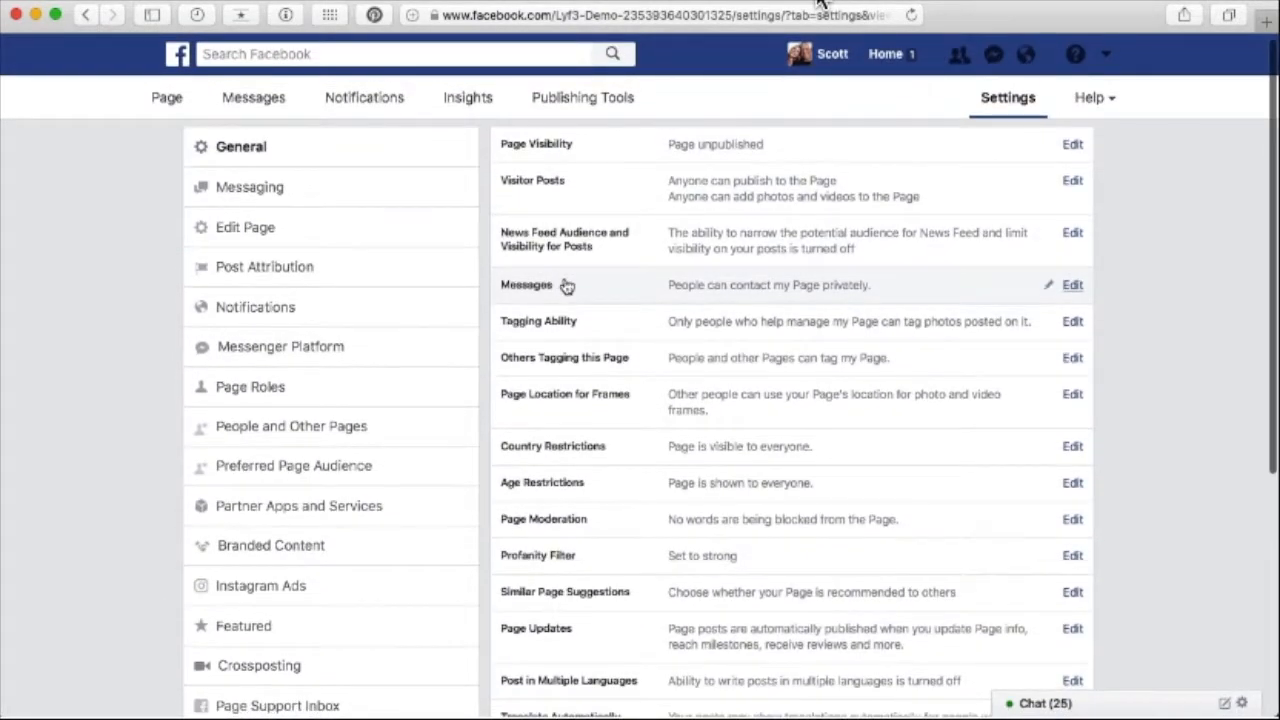
- Open the Page's Messaging settings and review the General Settings and Response Assistant options
left_click(250, 190)
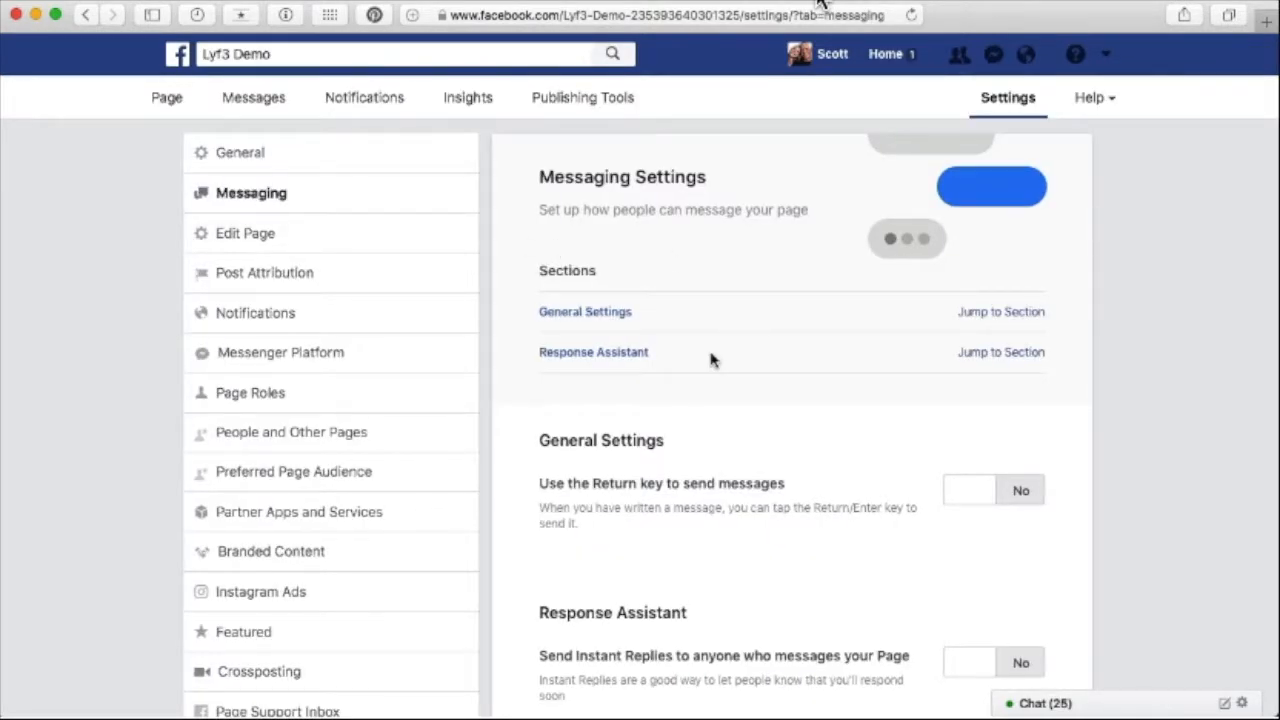
scroll(711, 360, "down", 6)
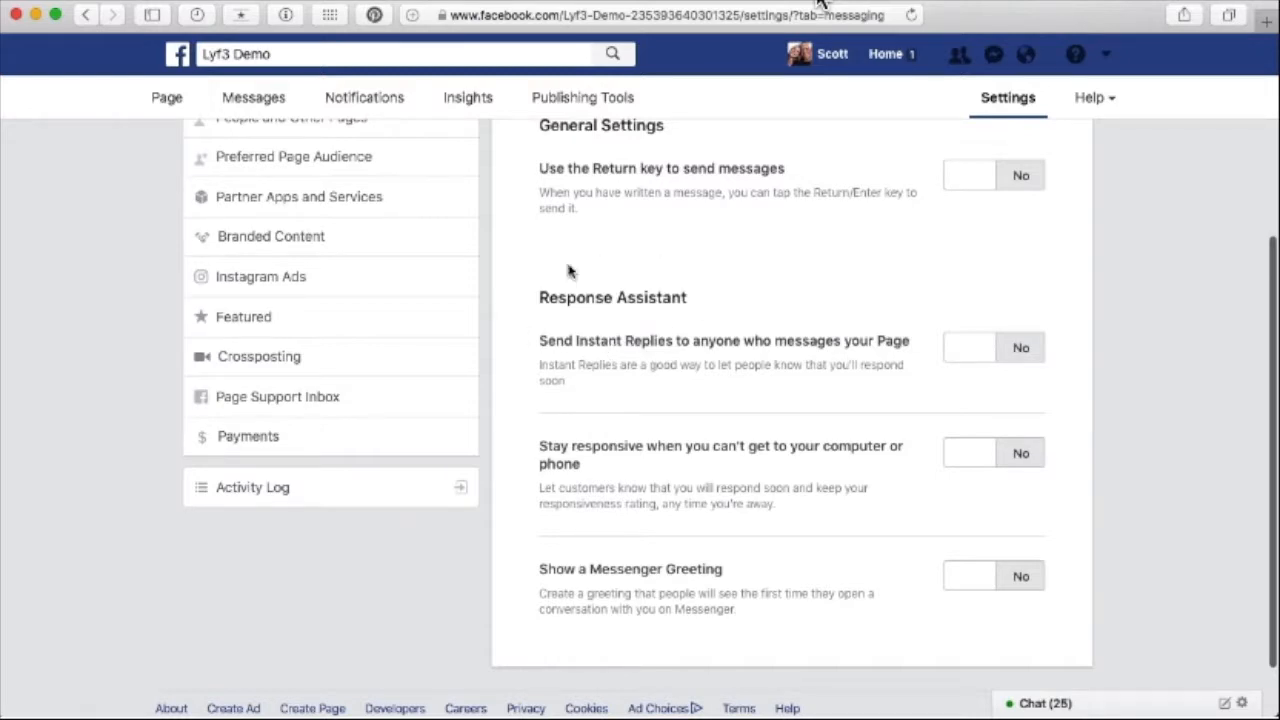
- Open the Edit Page settings and bring up the list of Page templates to replace the current one
scroll(303, 323, "up", 6)
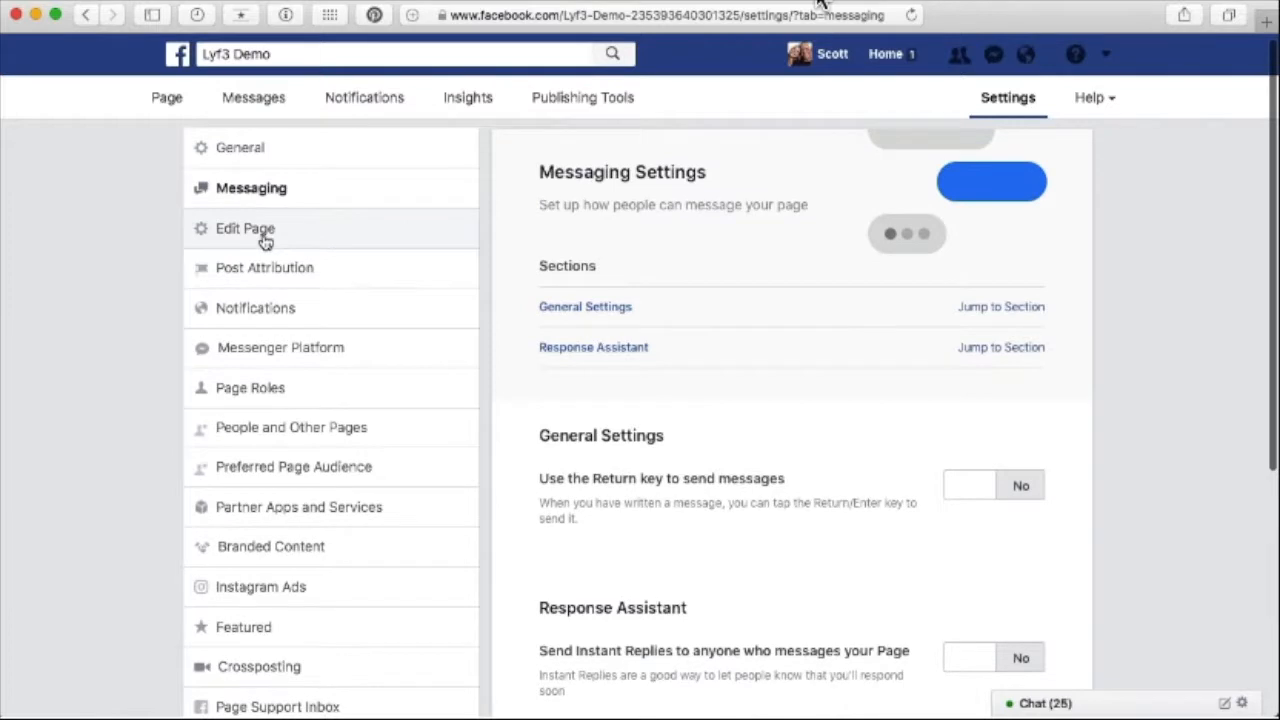
left_click(262, 236)
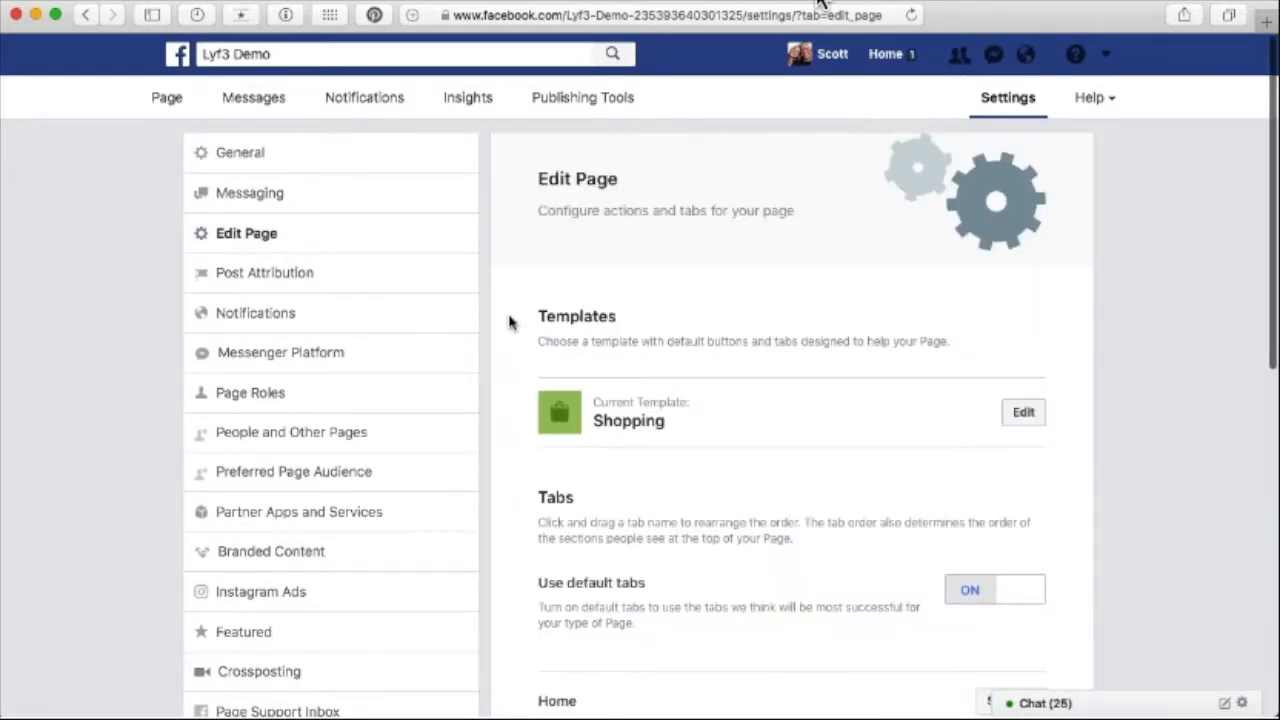
left_click(1026, 414)
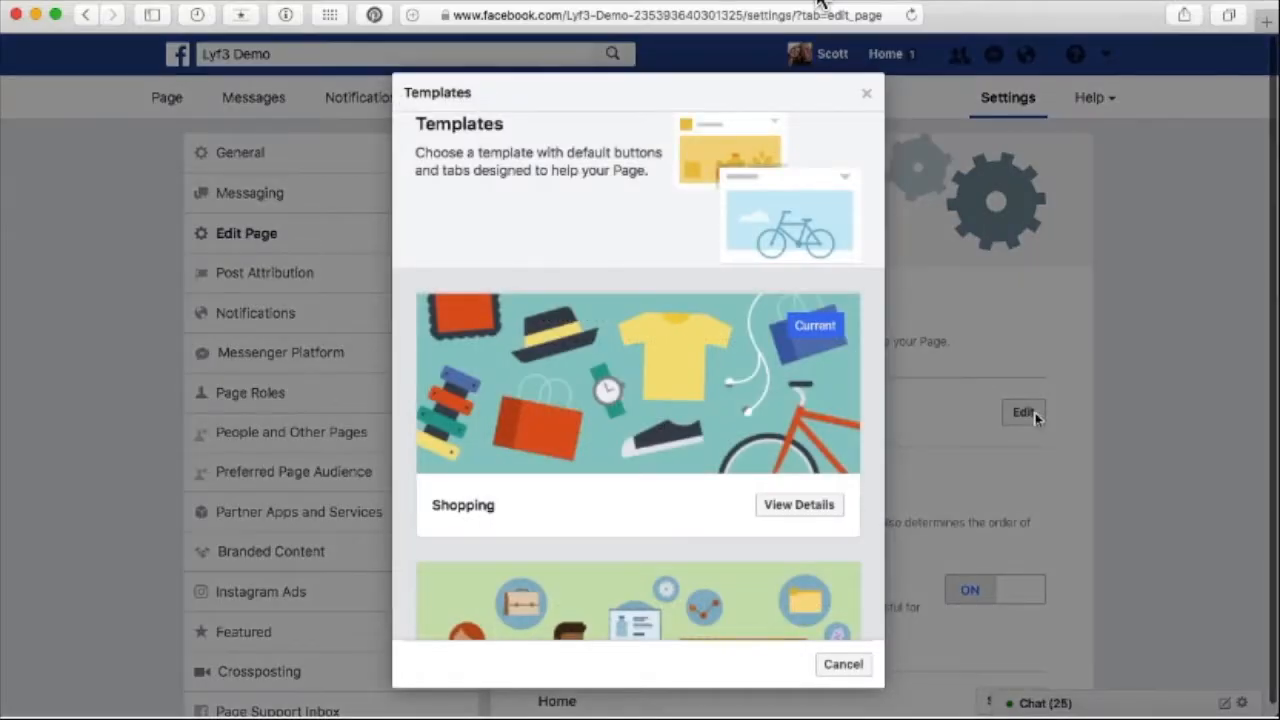
- Browse the available Page templates, from Shopping and Business through Services, Restaurants & Cafes and Standard
scroll(685, 404, "down", 15)
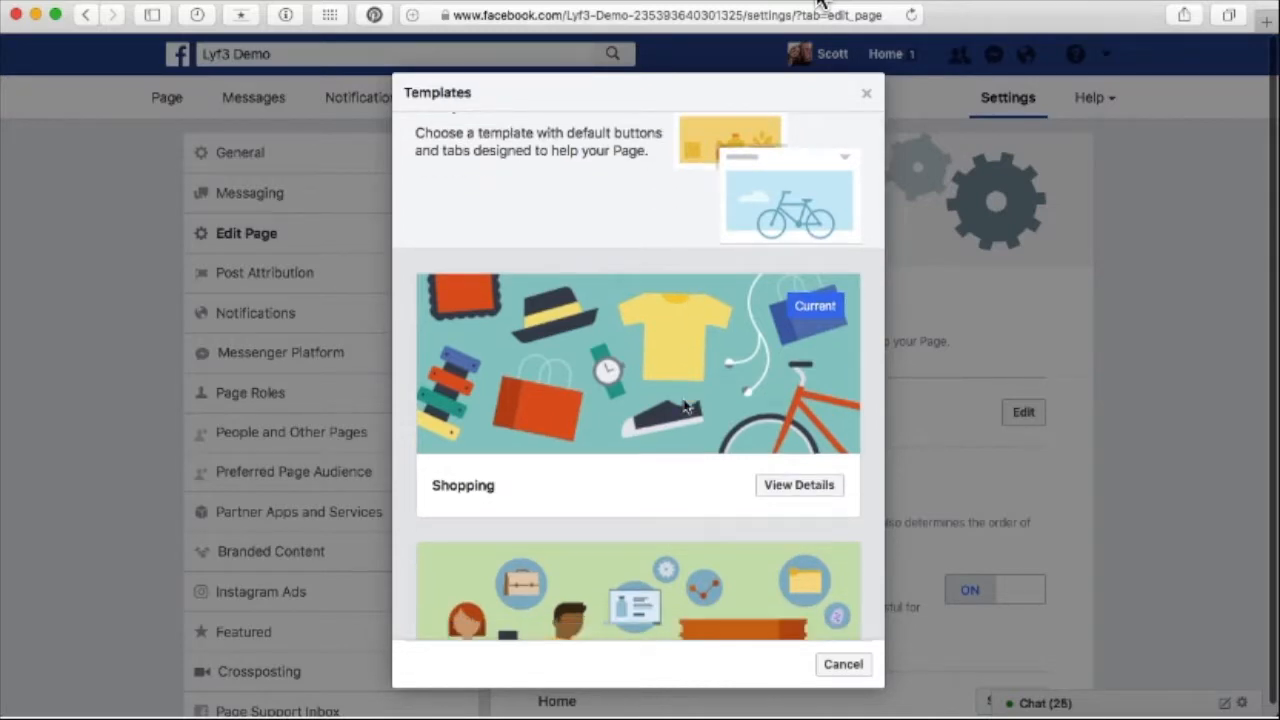
scroll(685, 404, "down", 5)
scroll(685, 404, "up", 10)
scroll(685, 404, "up", 5)
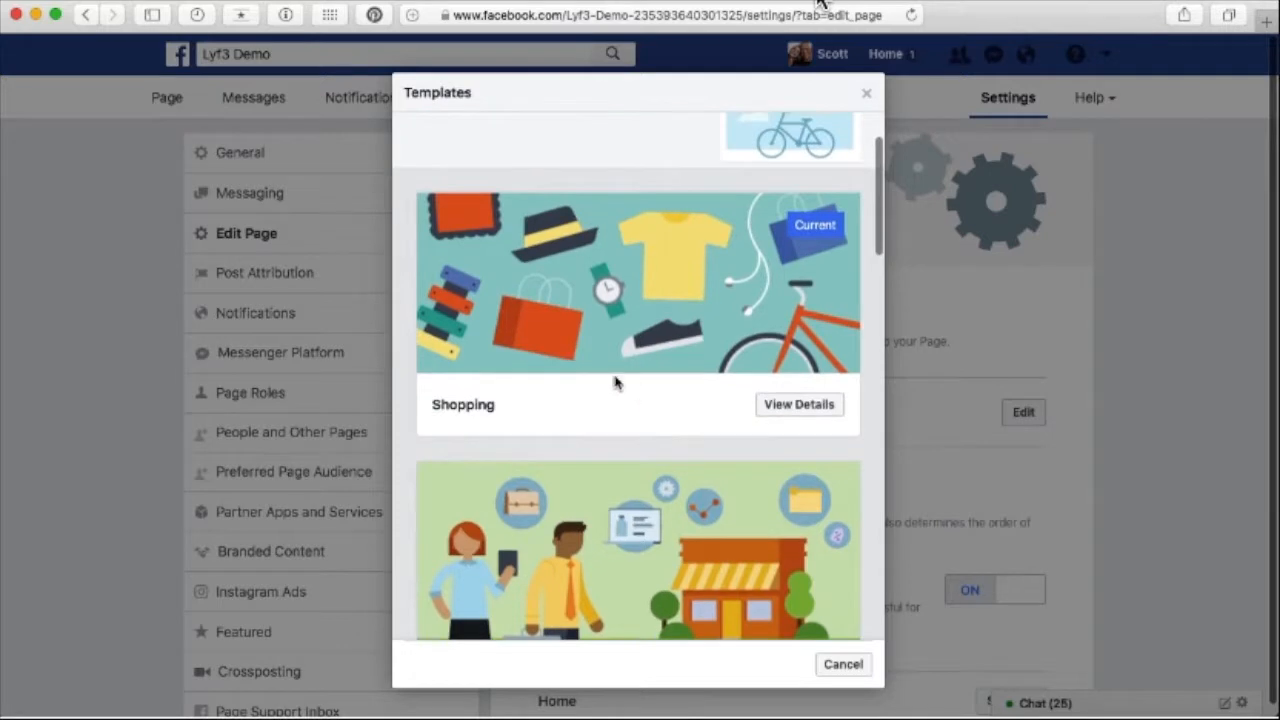
scroll(555, 485, "down", 2)
scroll(538, 505, "down", 1)
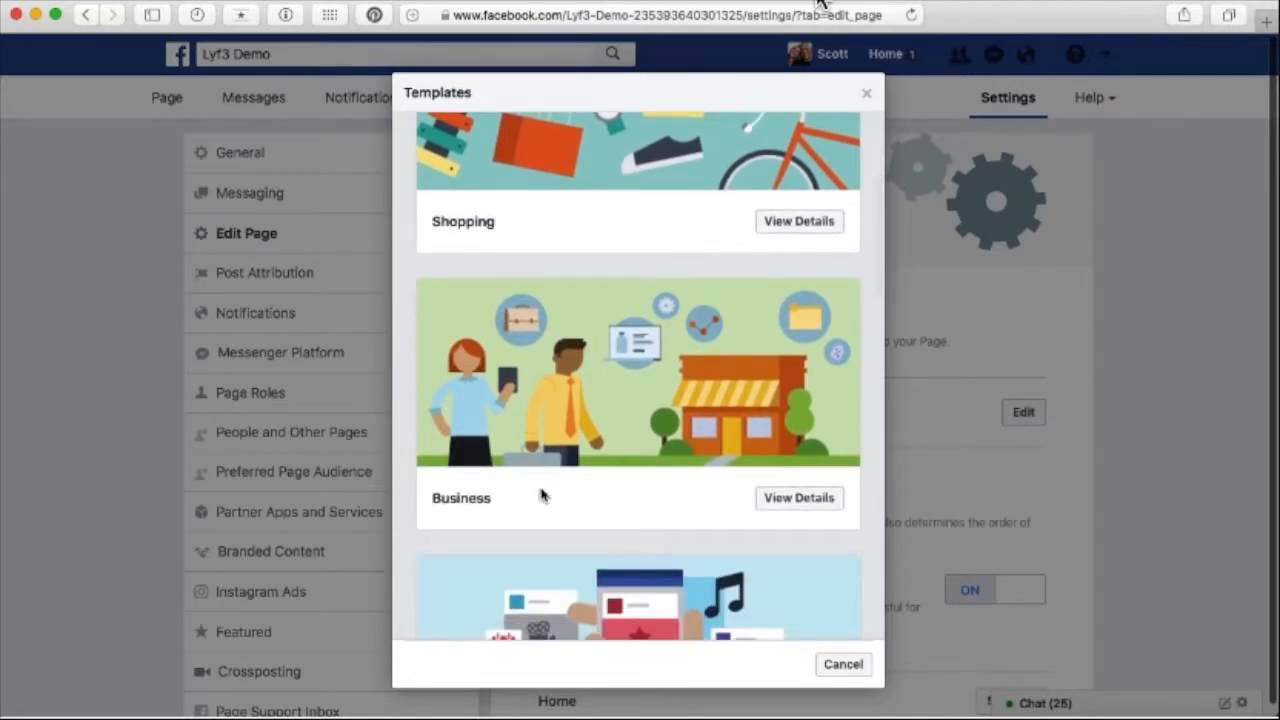
scroll(540, 492, "down", 4)
scroll(541, 509, "down", 3)
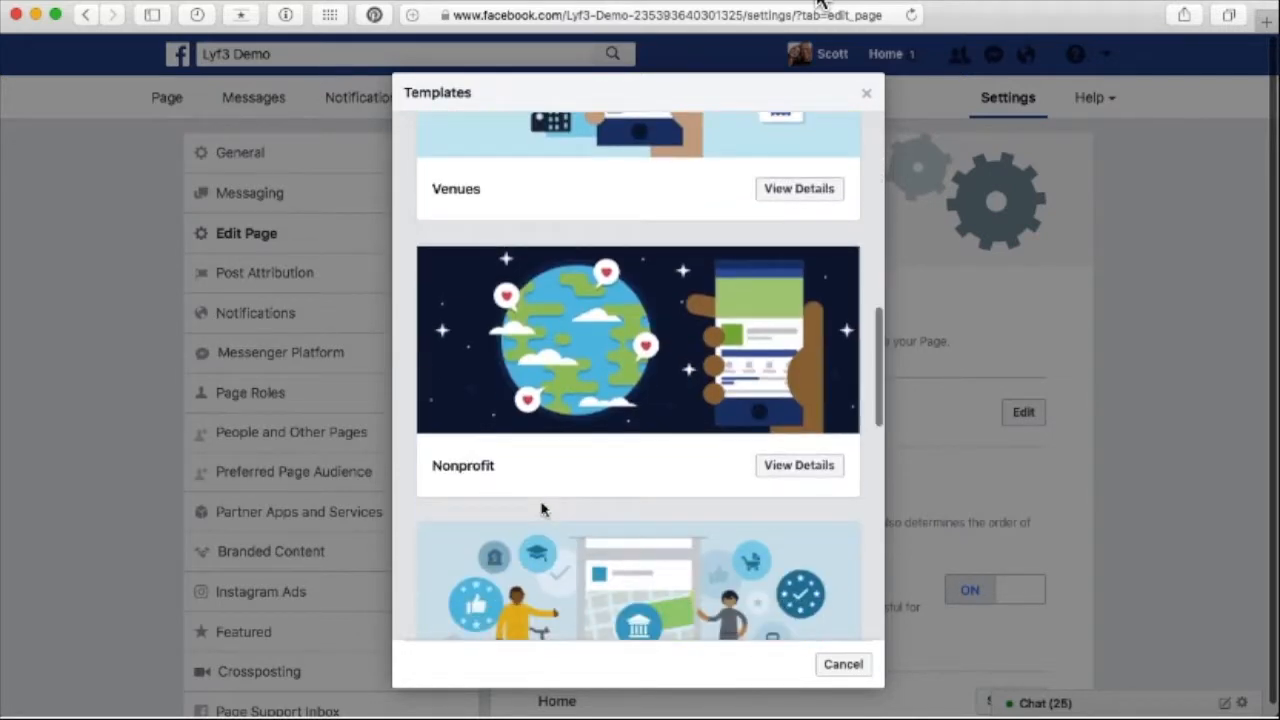
scroll(600, 485, "down", 3)
scroll(547, 510, "down", 3)
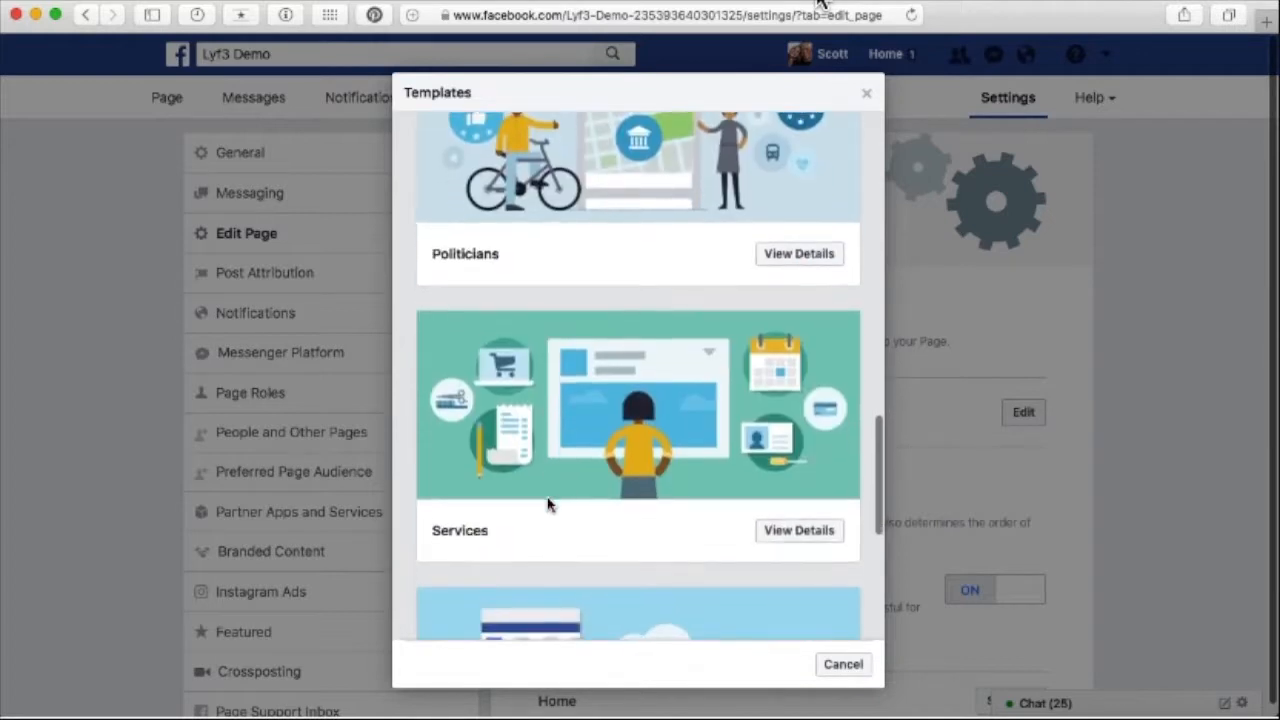
scroll(585, 540, "down", 1)
scroll(610, 490, "down", 3)
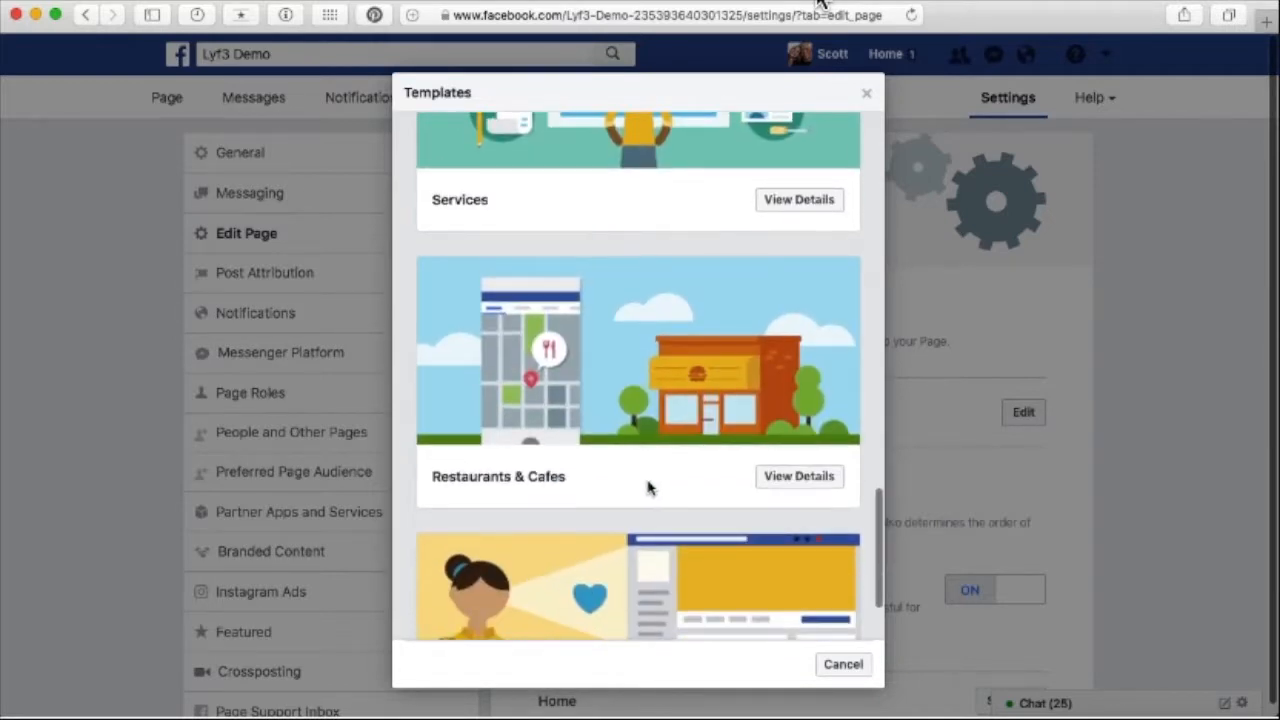
scroll(659, 483, "up", 4)
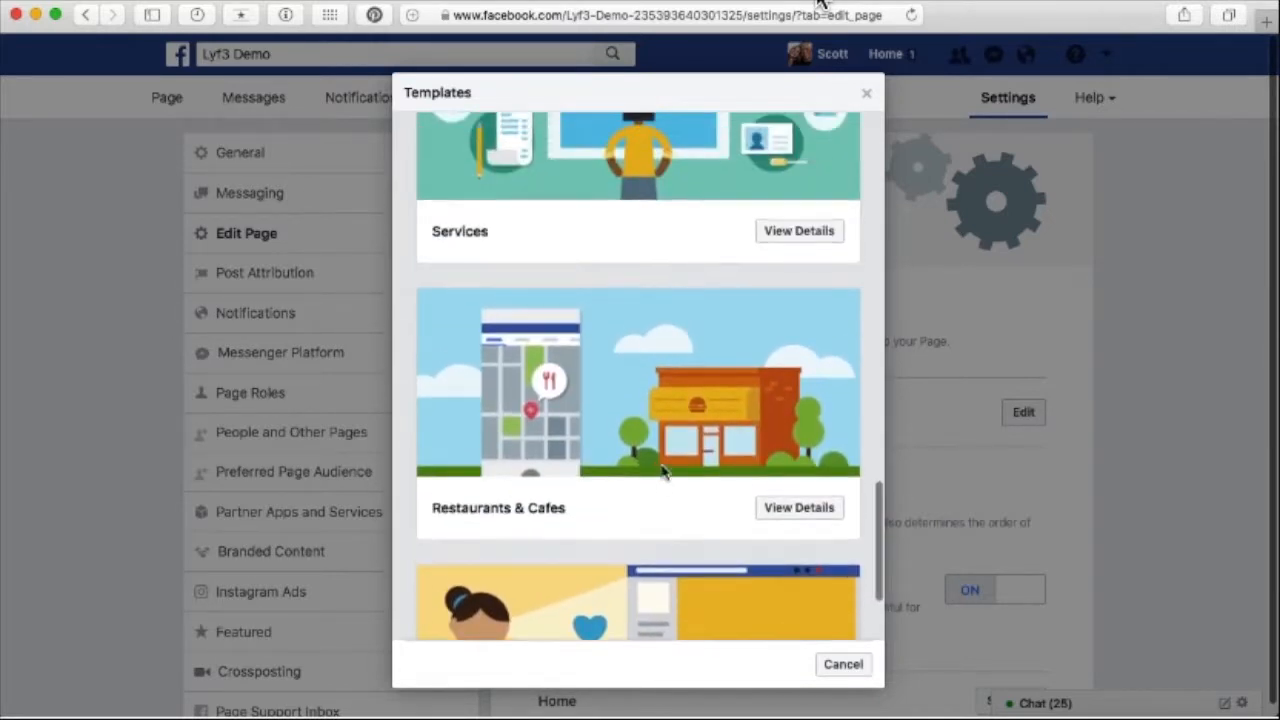
scroll(633, 250, "up", 3)
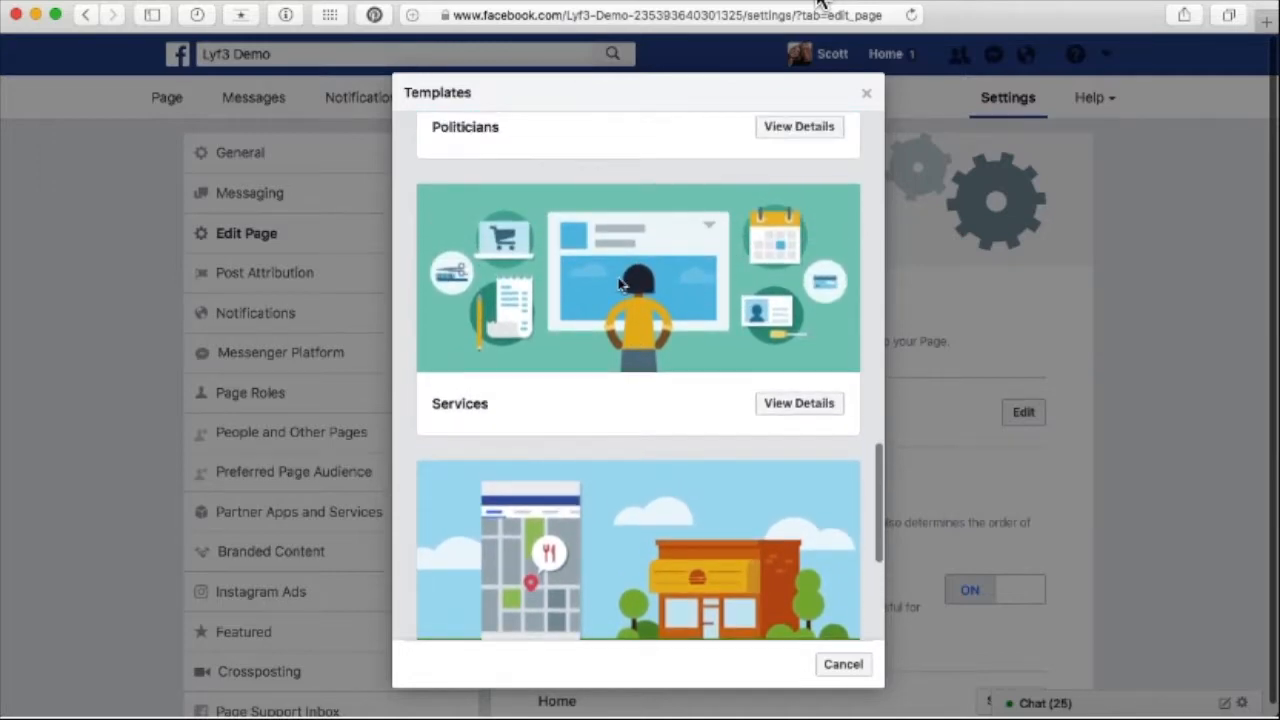
scroll(618, 285, "up", 5)
scroll(616, 359, "down", 5)
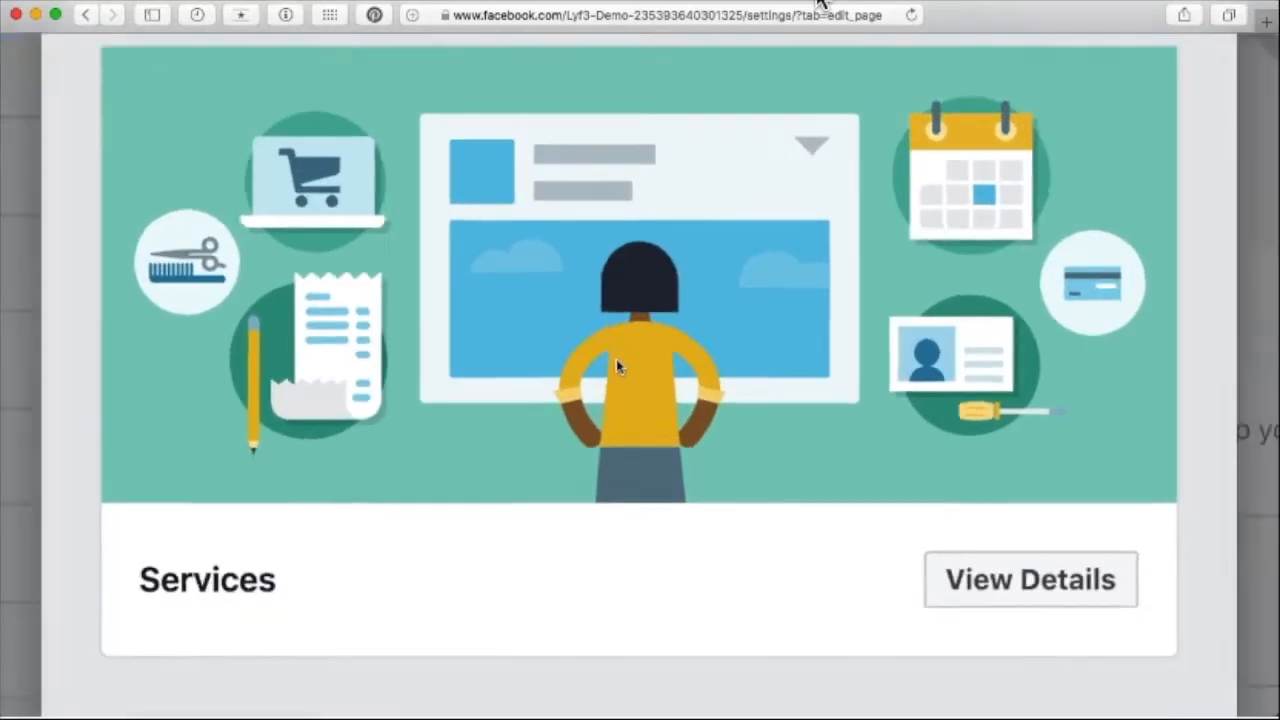
scroll(616, 365, "down", 5)
scroll(580, 480, "up", 5)
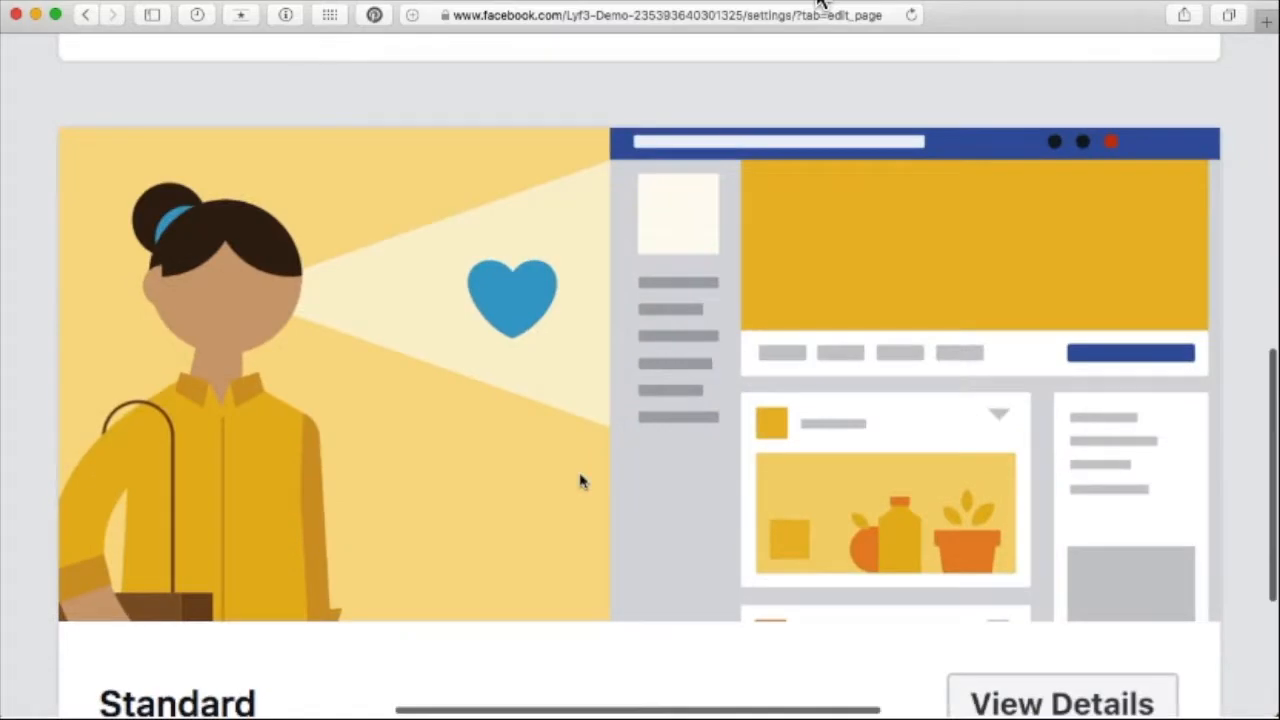
scroll(580, 481, "down", 5)
scroll(580, 481, "down", 5)
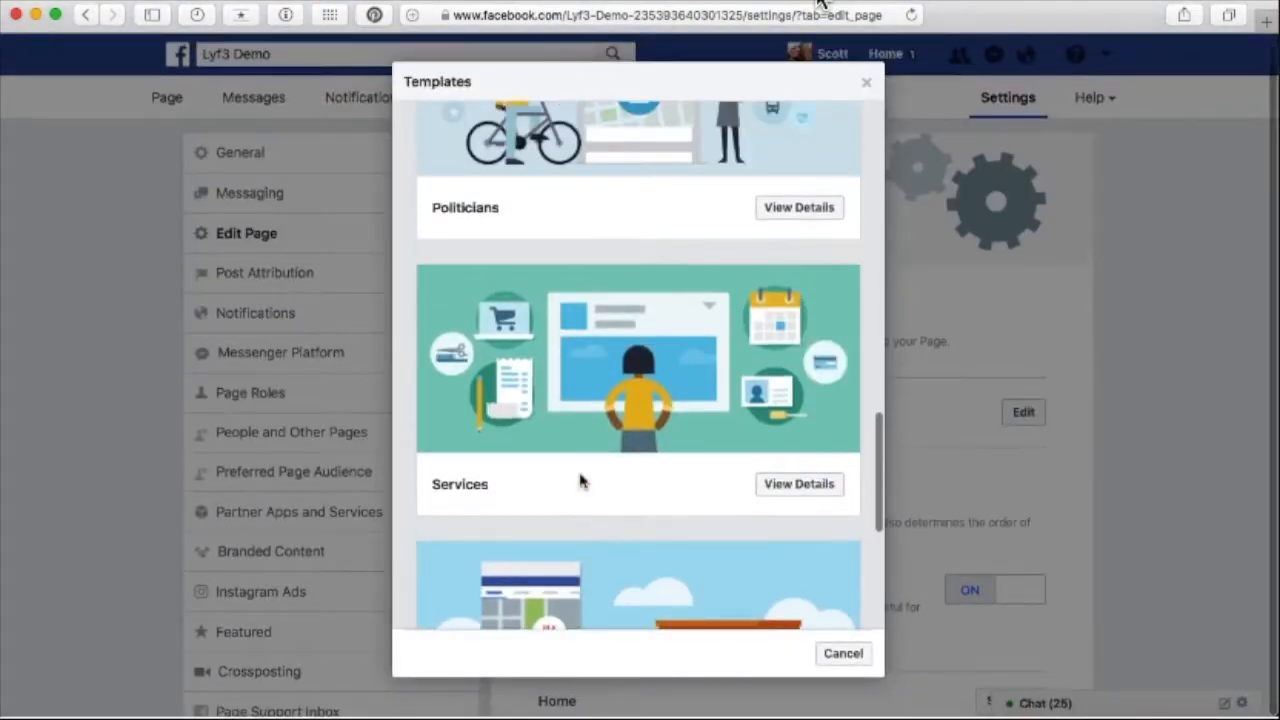
- Review the buttons and tabs included in the Services template, apply it to the Page and close the confirmation
left_click(799, 484)
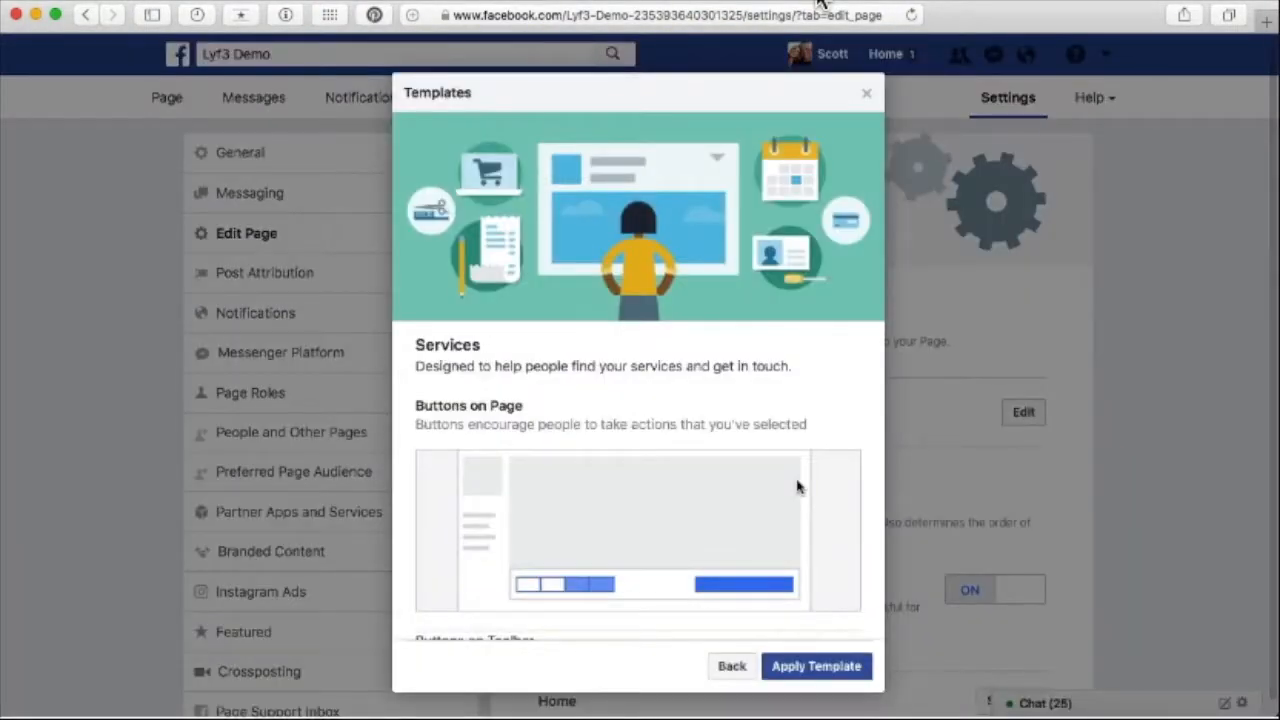
scroll(690, 462, "down", 10)
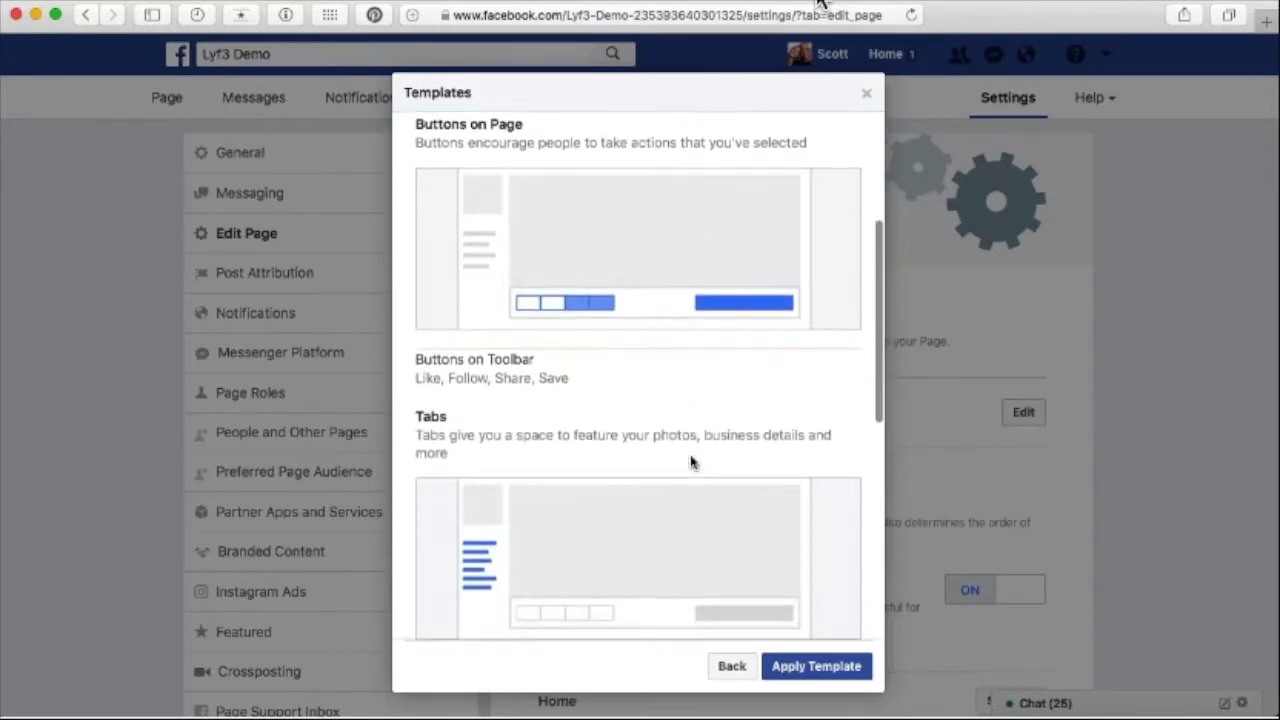
scroll(690, 462, "down", 8)
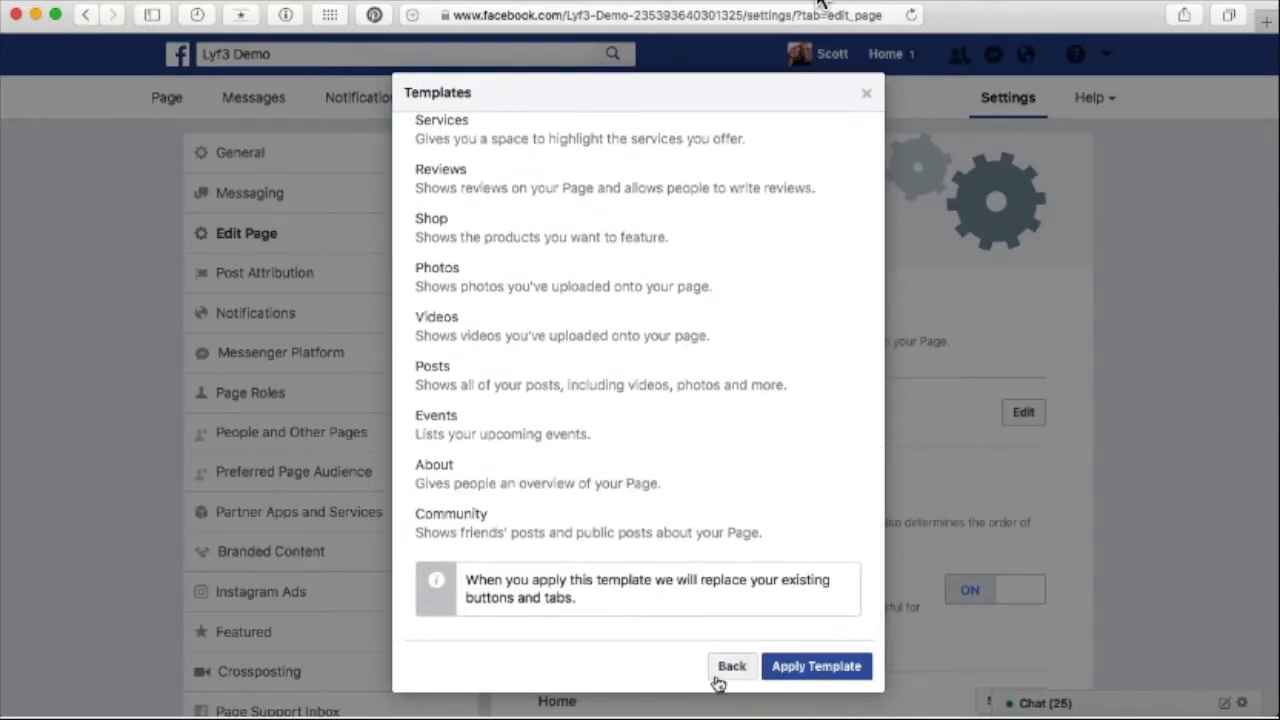
left_click(810, 677)
left_click(850, 485)
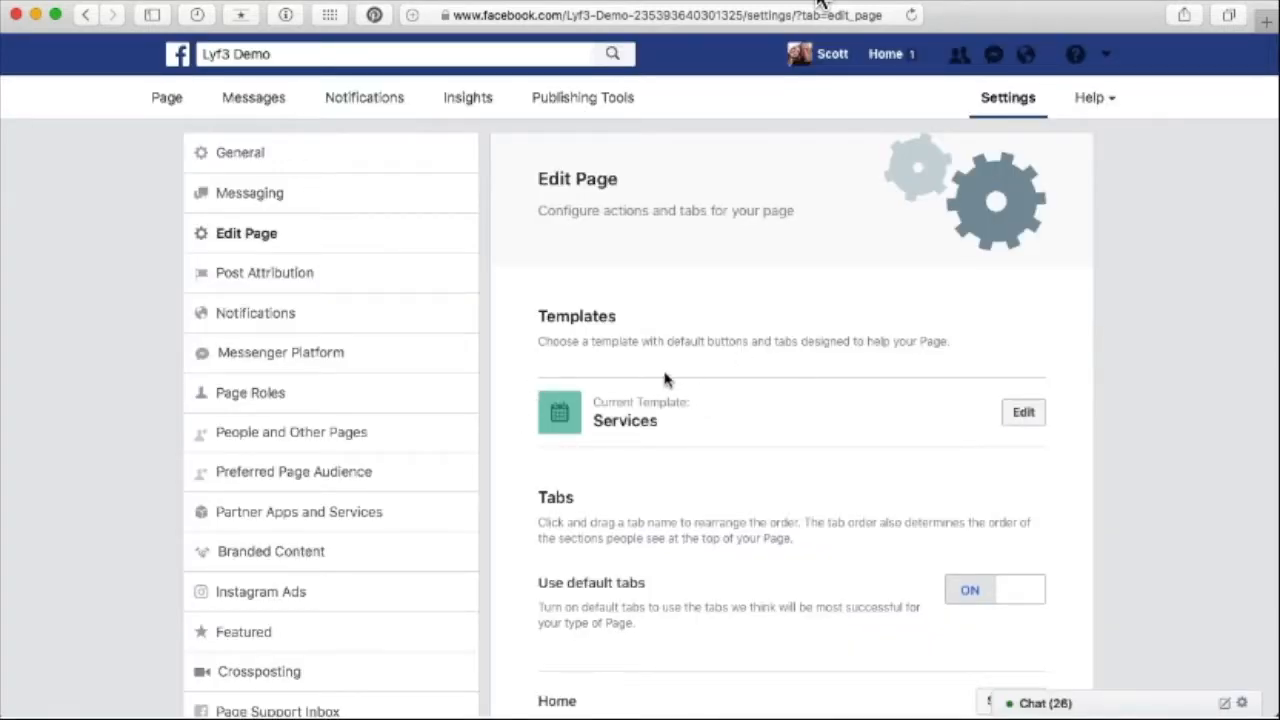
- Move the Posts tab directly below Home in the Page's tab order
scroll(668, 563, "down", 3)
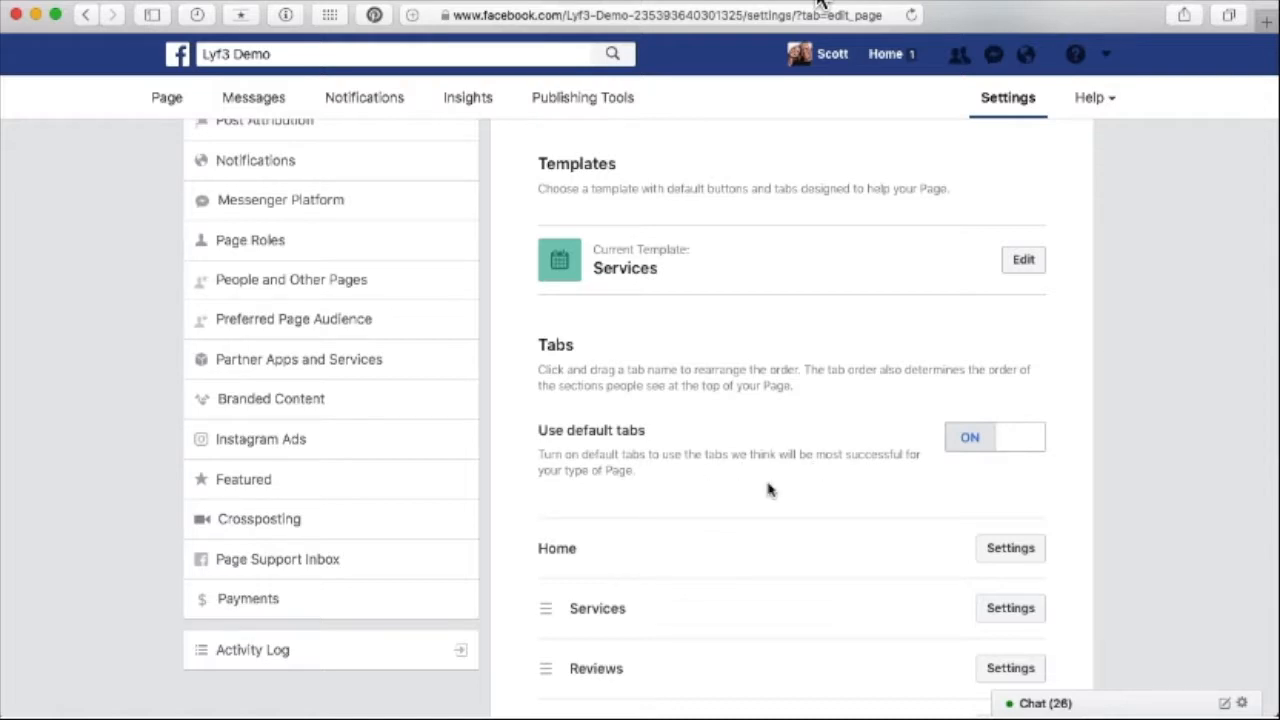
scroll(768, 489, "down", 3)
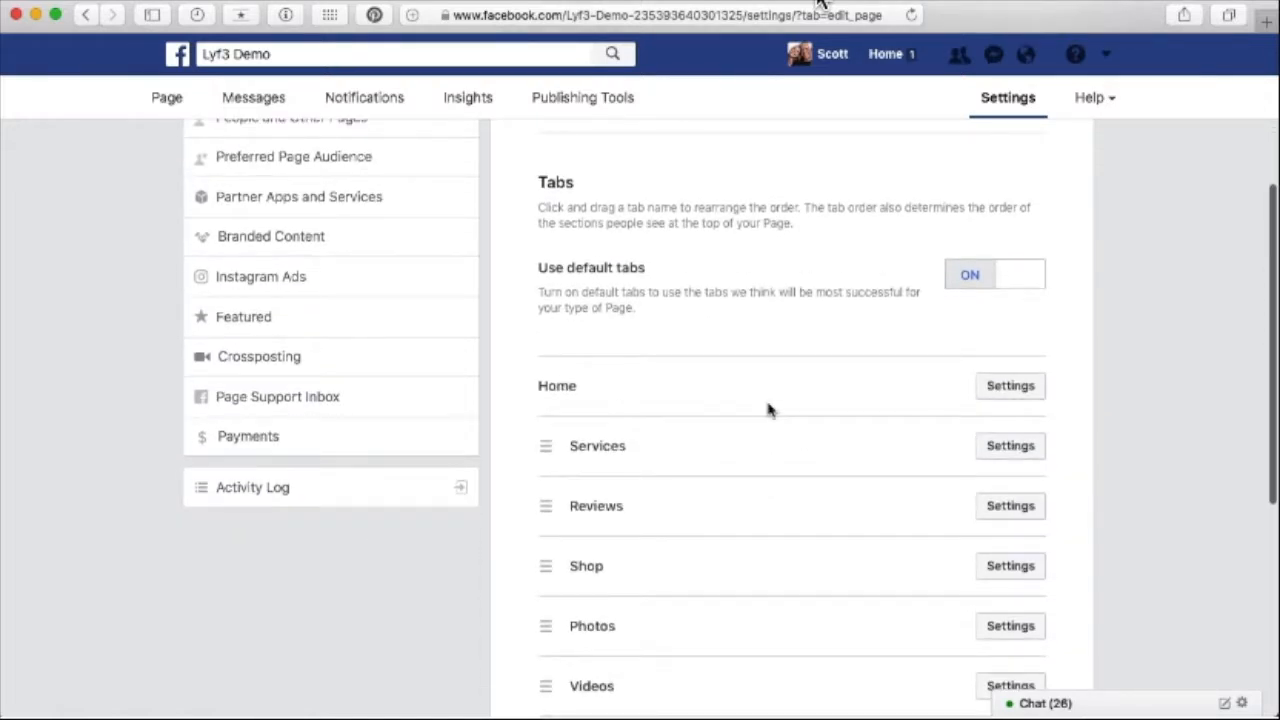
scroll(760, 390, "down", 3)
scroll(570, 338, "up", 1)
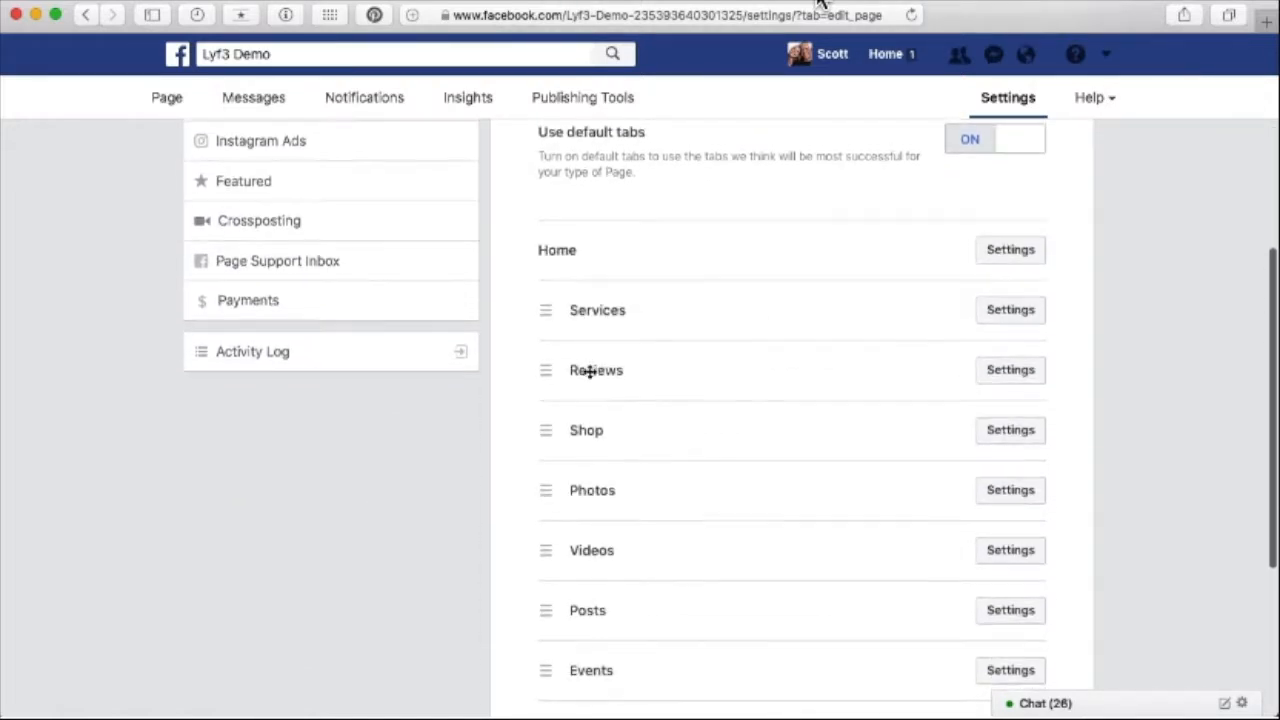
left_click_drag(548, 614, 543, 298)
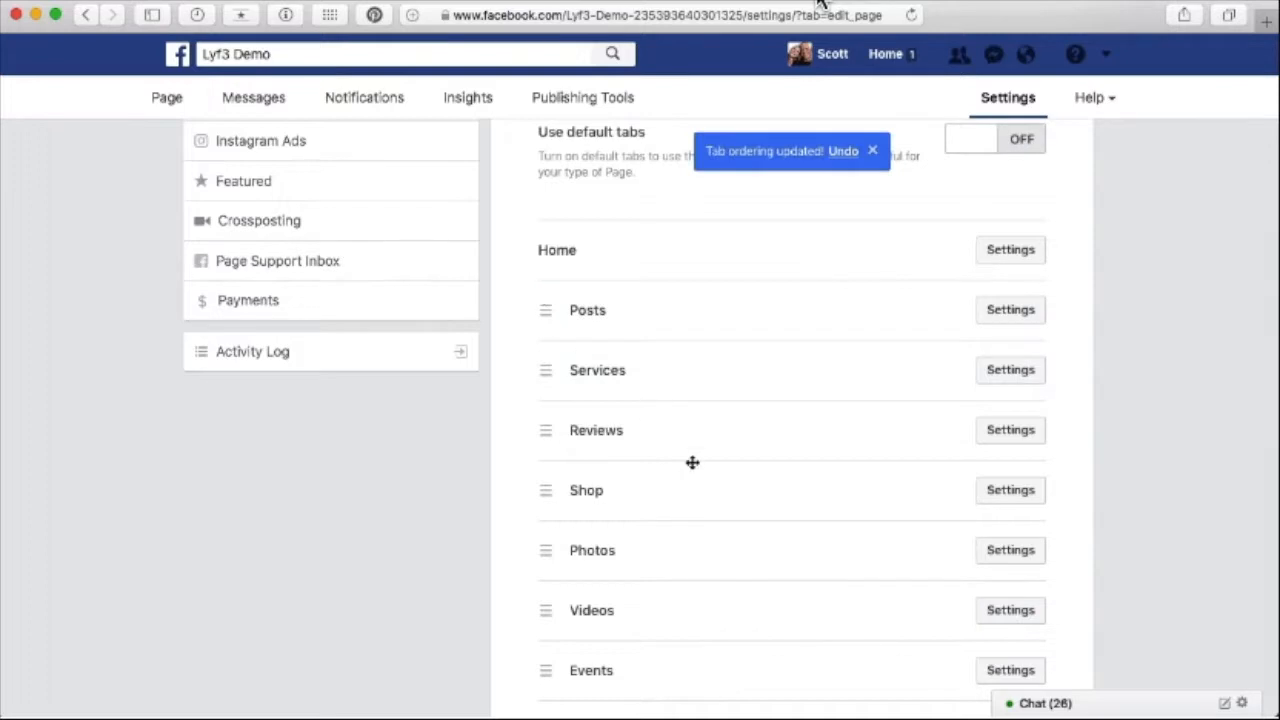
- Move the About tab up the tab order so it sits directly below Home, above Posts
scroll(692, 462, "down", 3)
left_click_drag(545, 533, 601, 194)
scroll(620, 200, "up", 5)
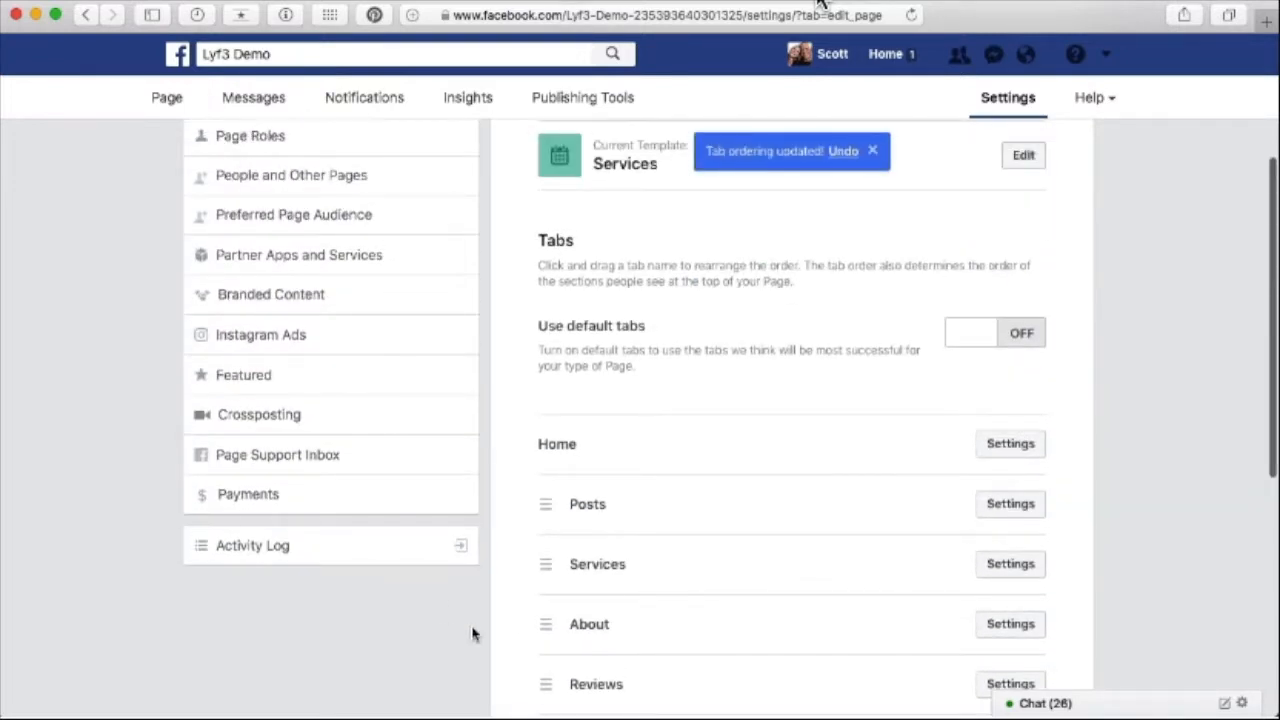
left_click_drag(545, 624, 545, 500)
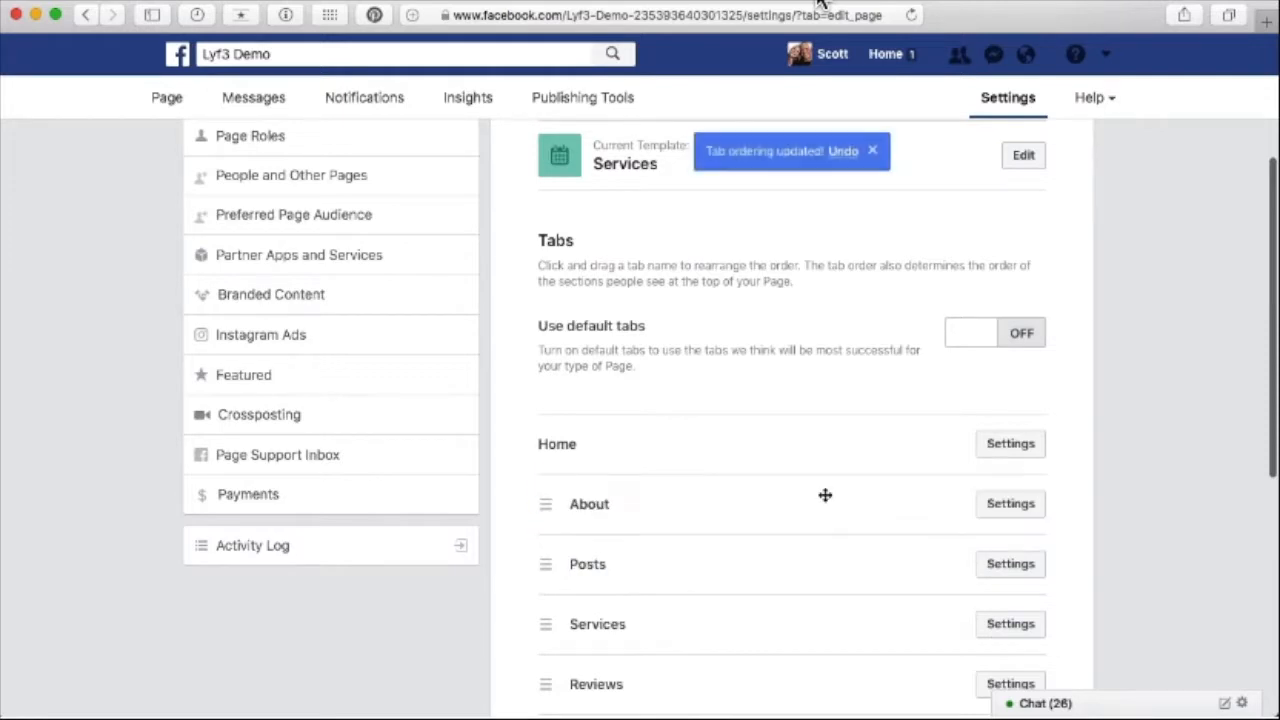
- Turn off Show Reviews in the Reviews tab's settings and save the change
scroll(1076, 514, "down", 1)
scroll(1076, 514, "down", 4)
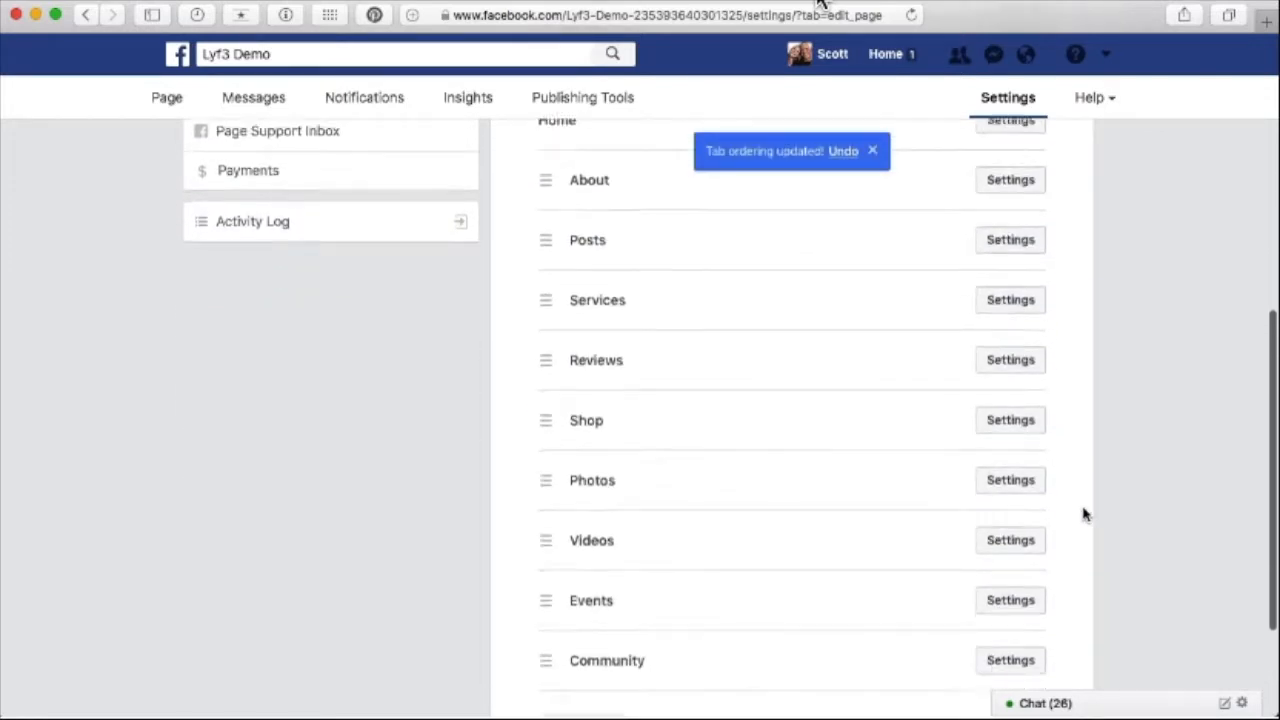
left_click(1012, 346)
left_click(959, 413)
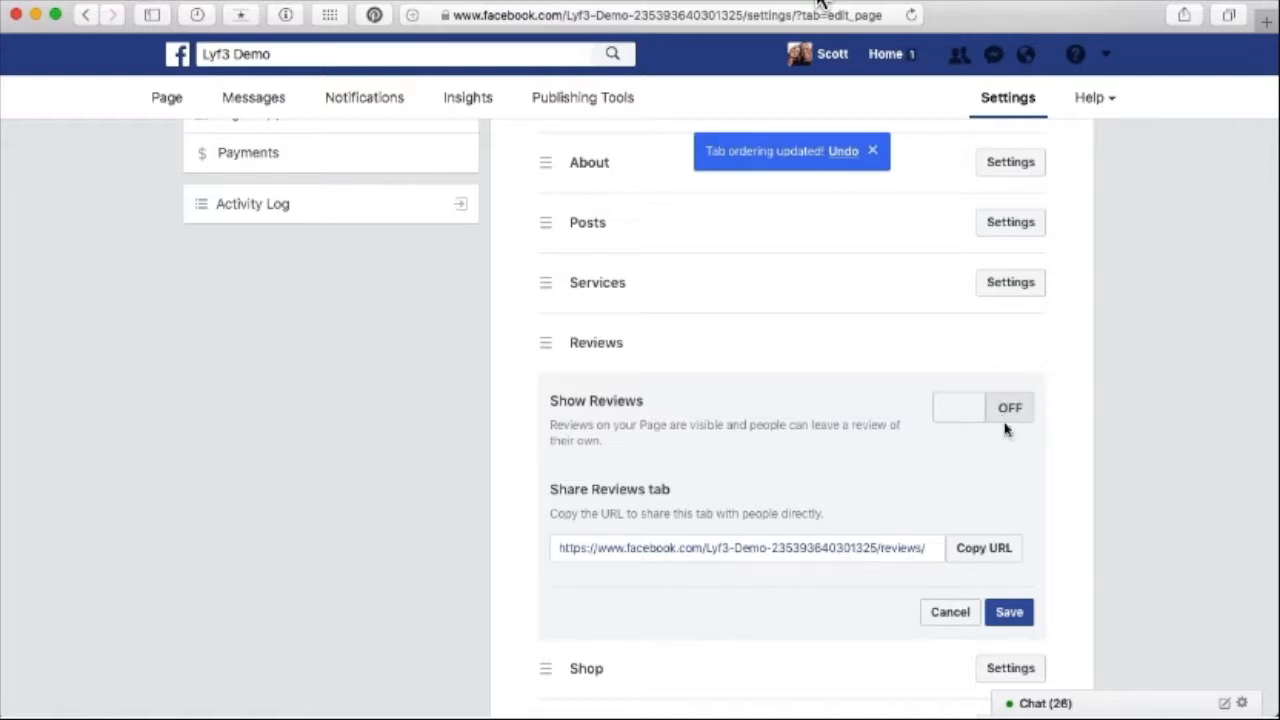
left_click(1009, 613)
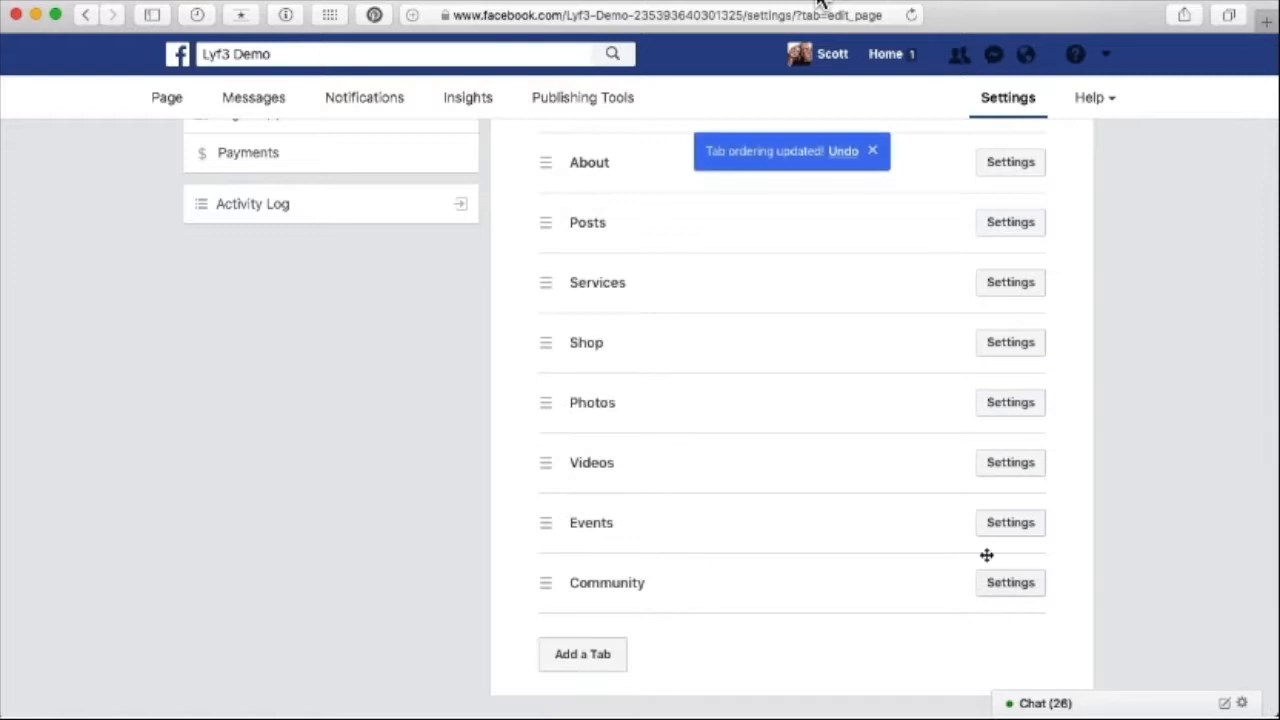
- Turn off the Shop tab and save the change, and move the Services tab below Videos
left_click(997, 350)
left_click(1006, 412)
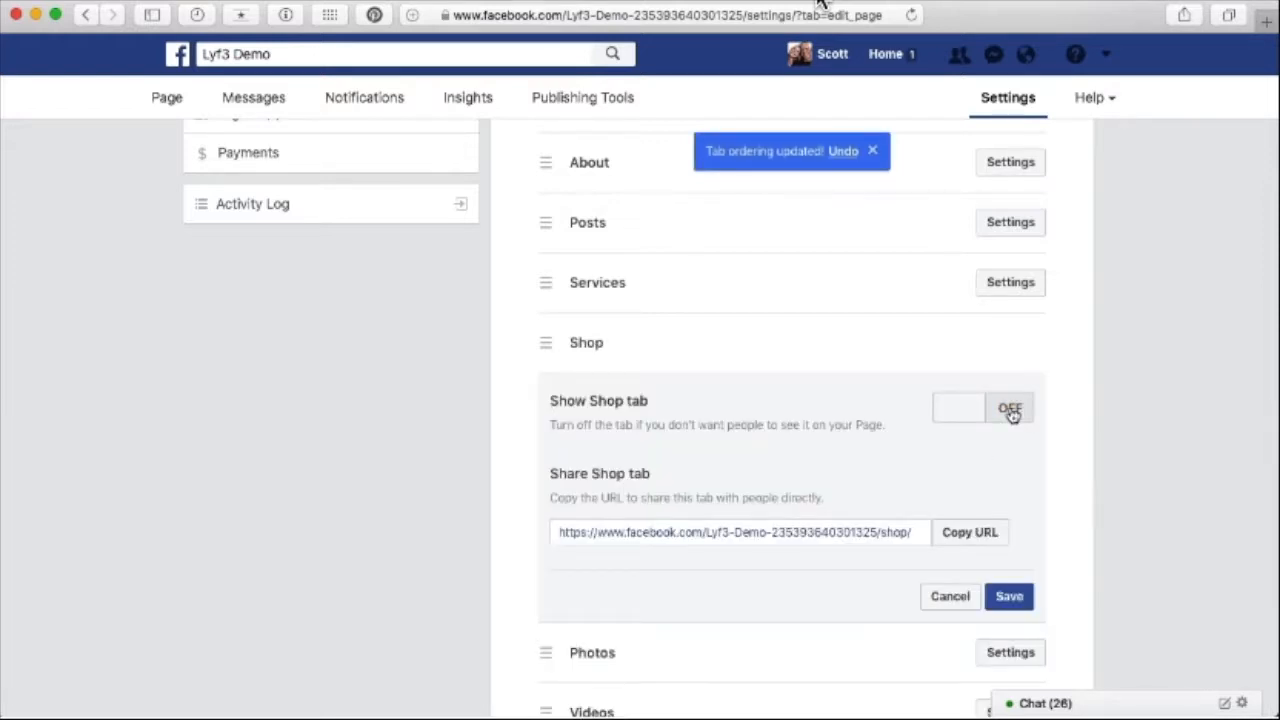
left_click(1007, 597)
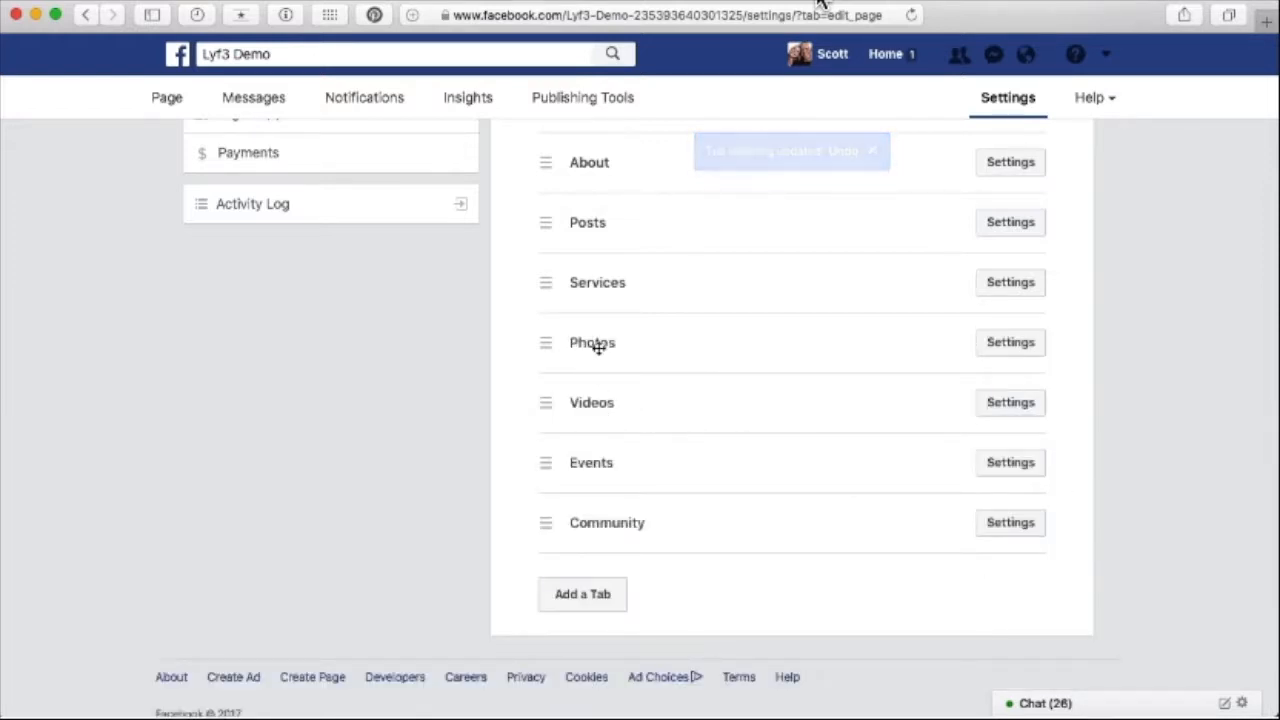
left_click_drag(558, 299, 539, 425)
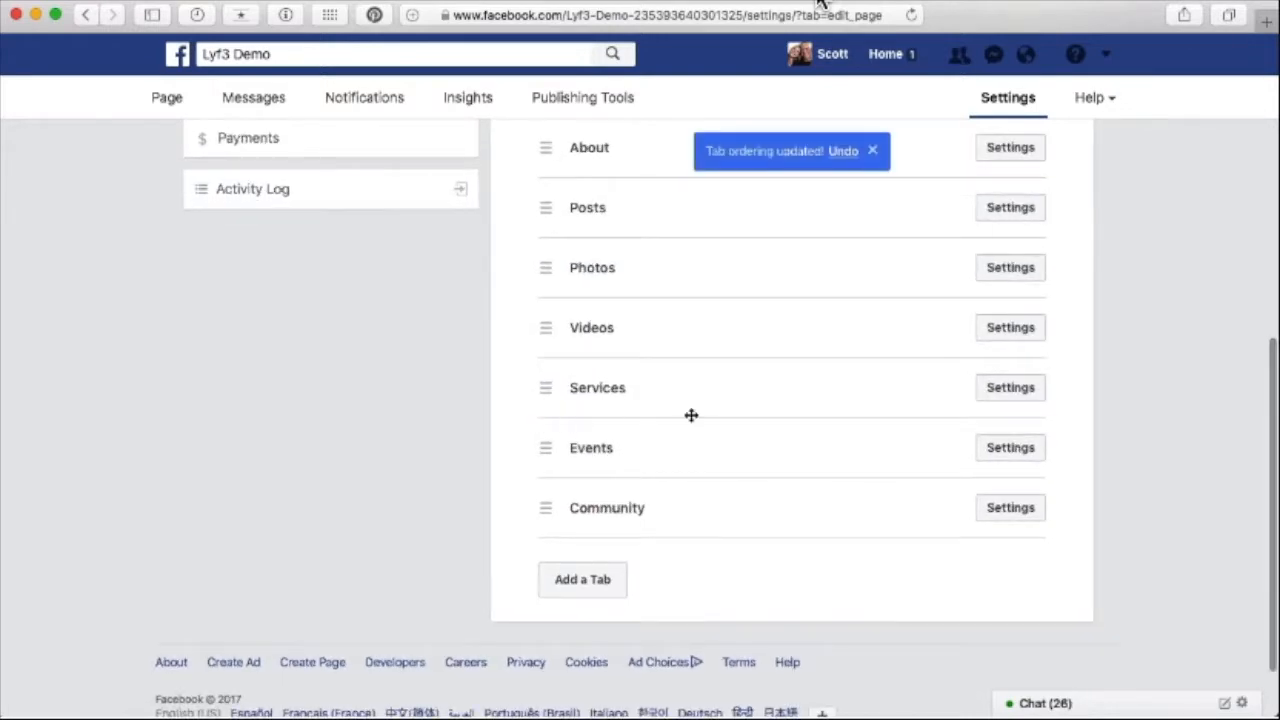
- Copy the Community tab's share URL from its settings and close those settings
left_click(1011, 508)
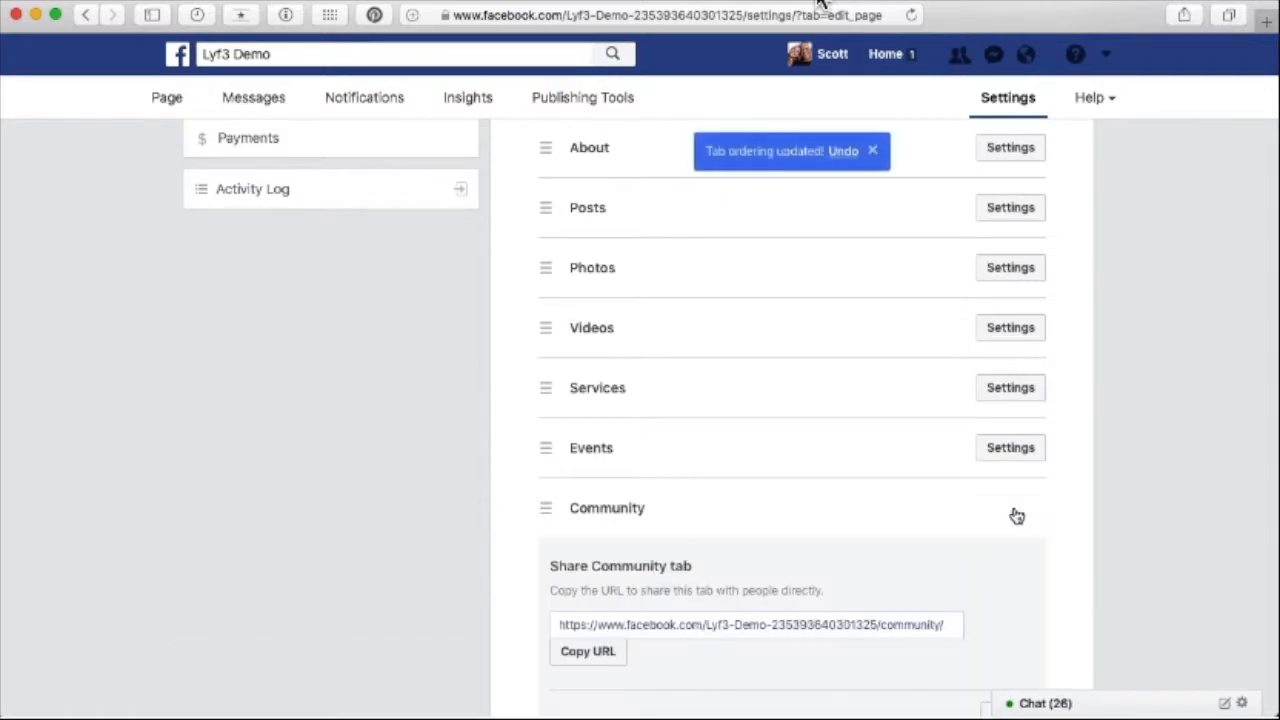
scroll(829, 537, "down", 2)
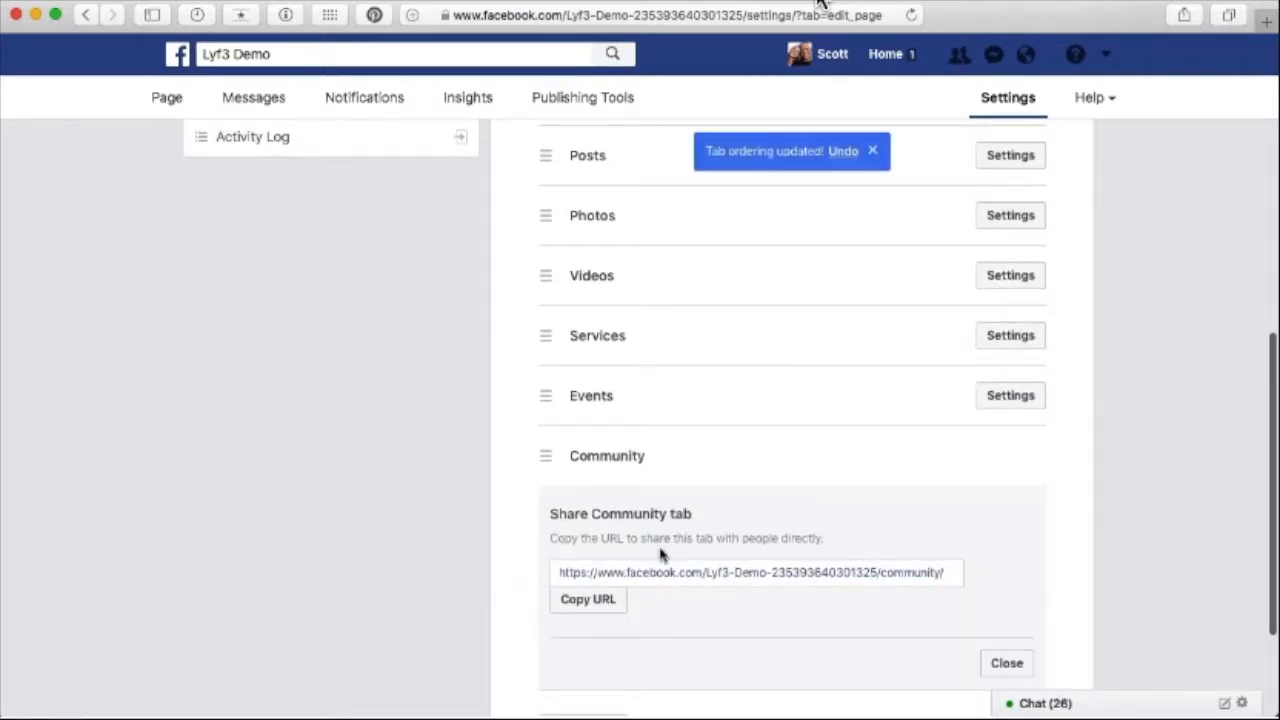
left_click(562, 603)
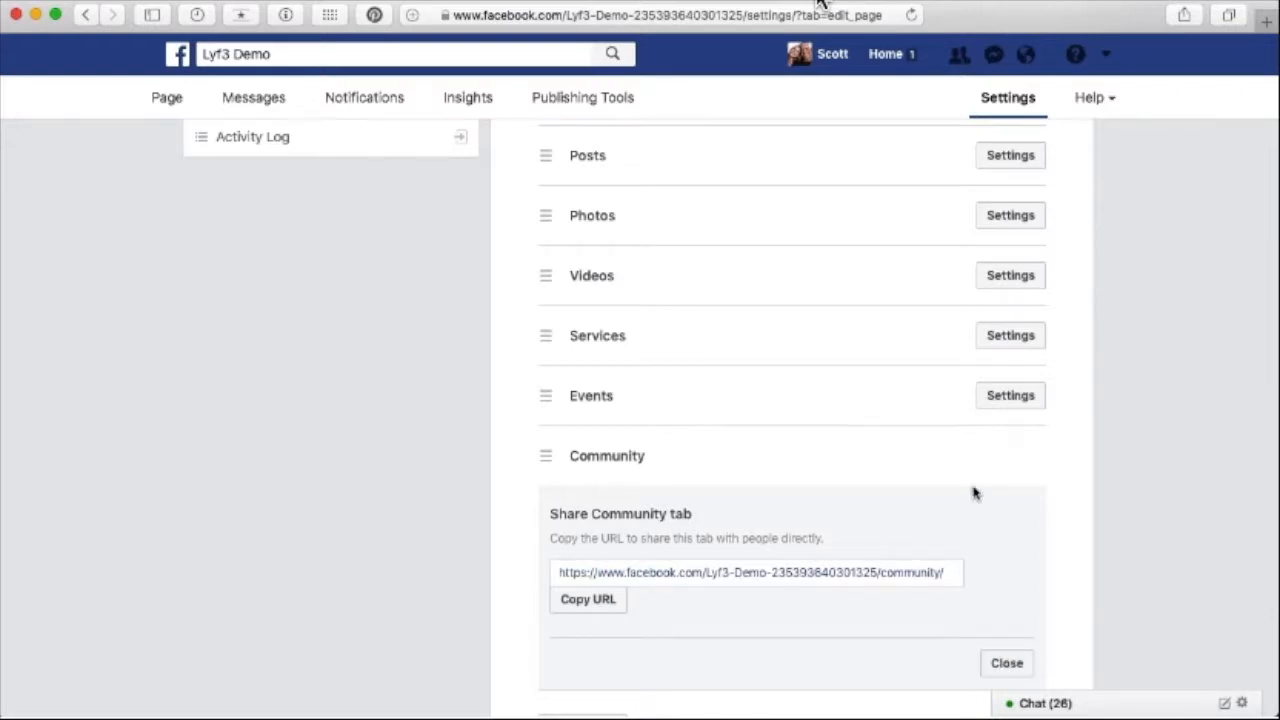
scroll(993, 525, "down", 3)
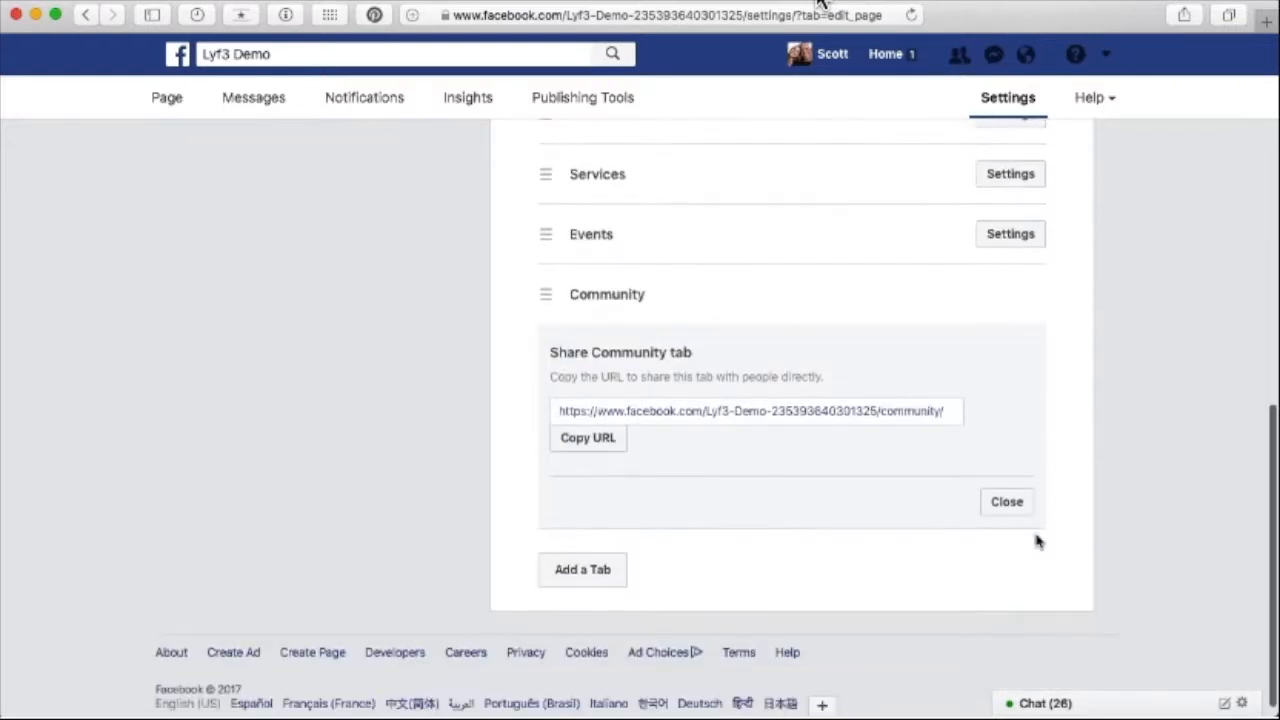
left_click(1004, 510)
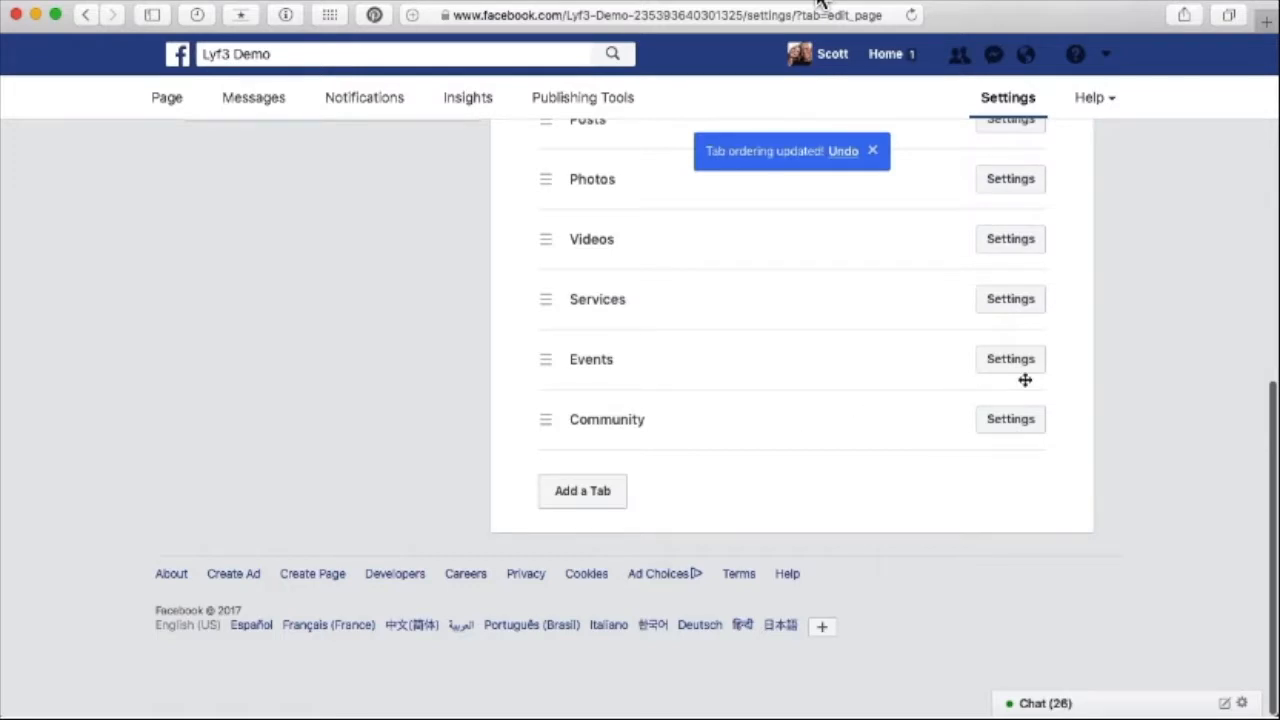
- Add the Notes tab to the Page and move it up so it sits between Videos and Services
left_click(588, 490)
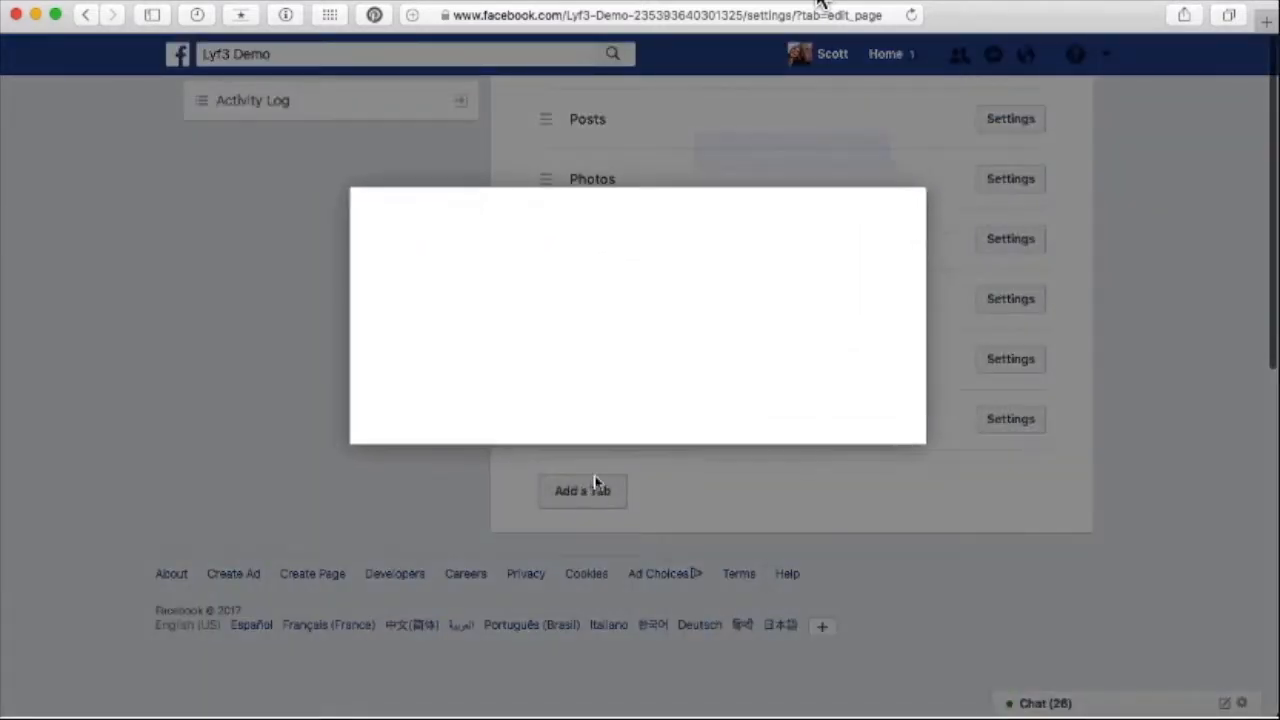
left_click(857, 331)
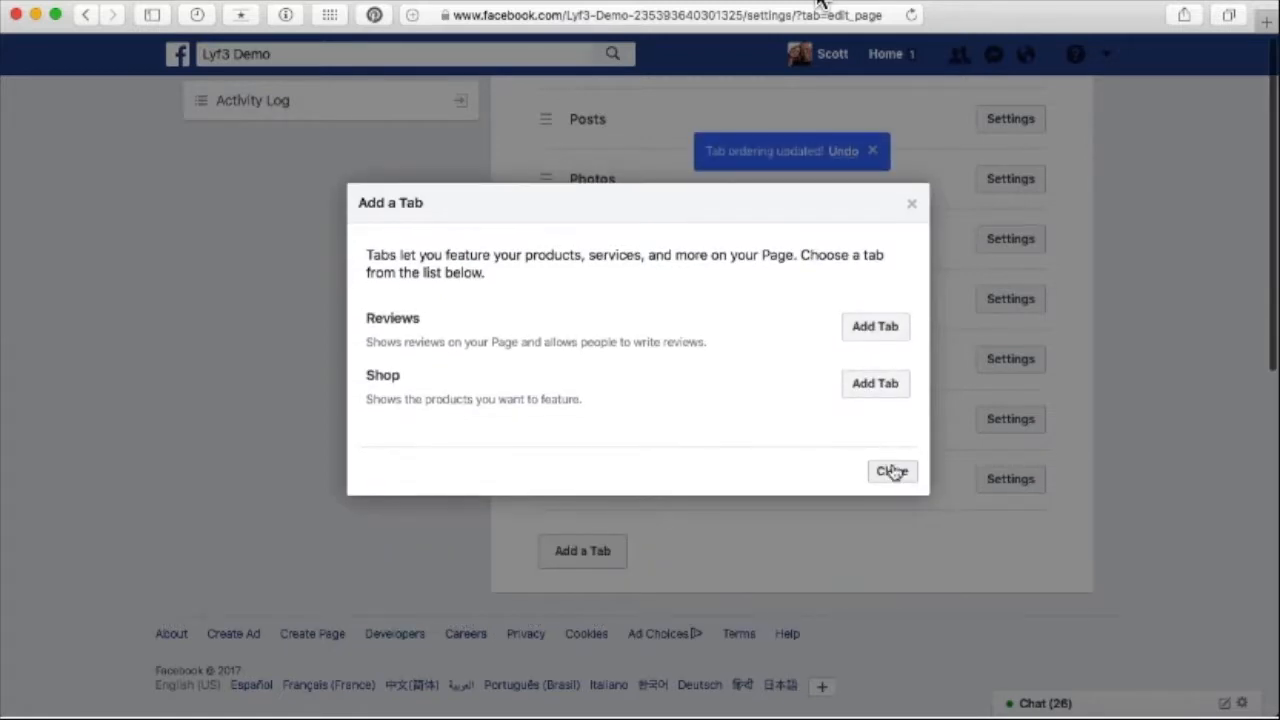
left_click(892, 474)
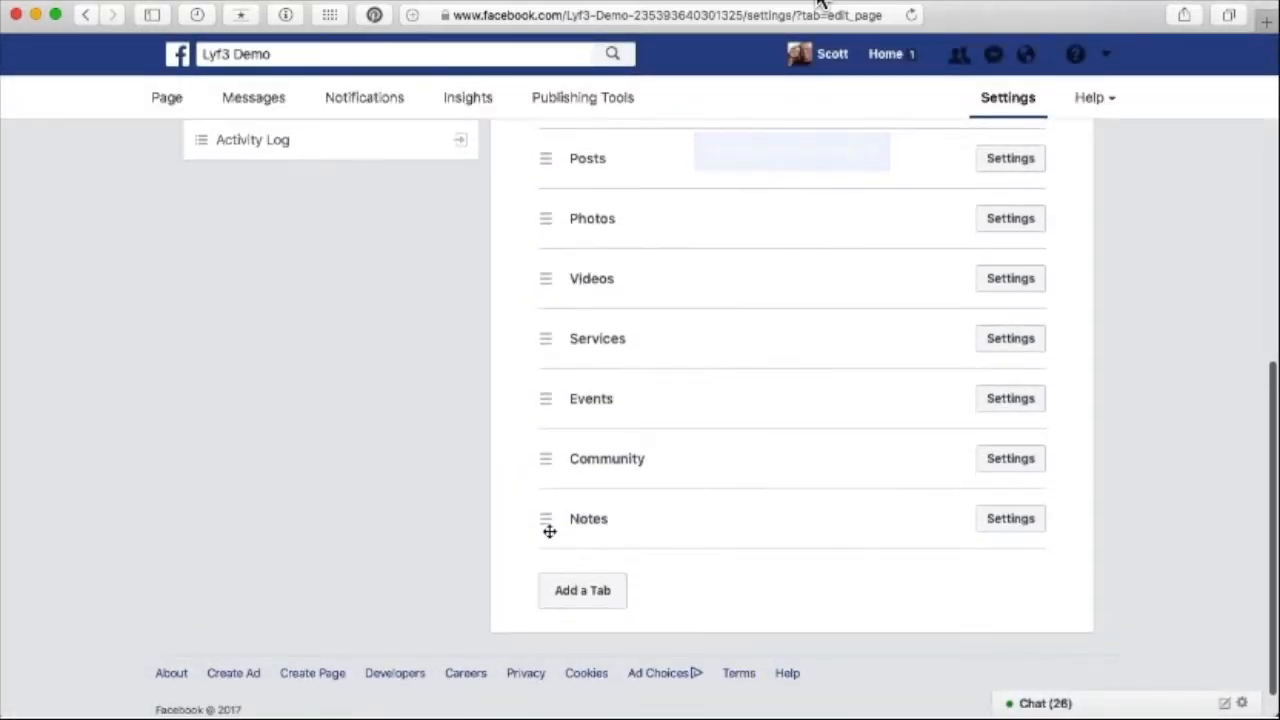
left_click_drag(545, 523, 537, 343)
- Open the Community tab's settings again, copy its share URL and close them
left_click(1008, 537)
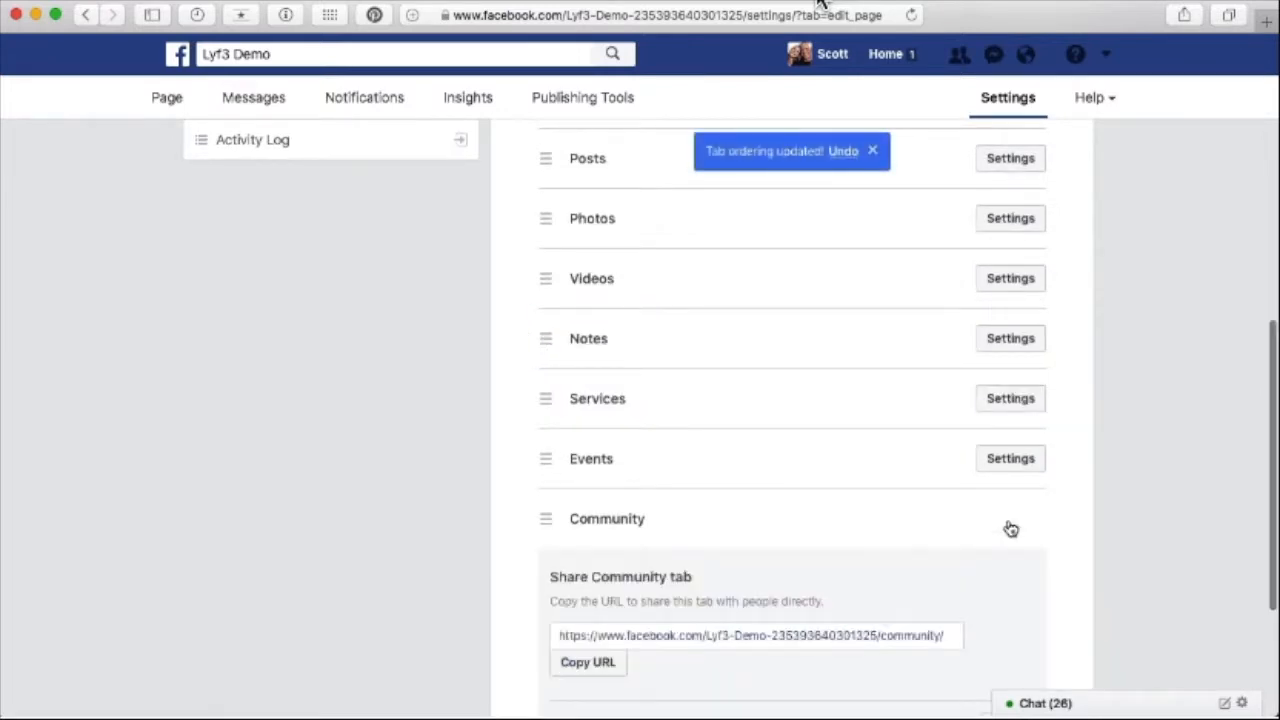
scroll(1006, 528, "down", 3)
left_click(624, 451)
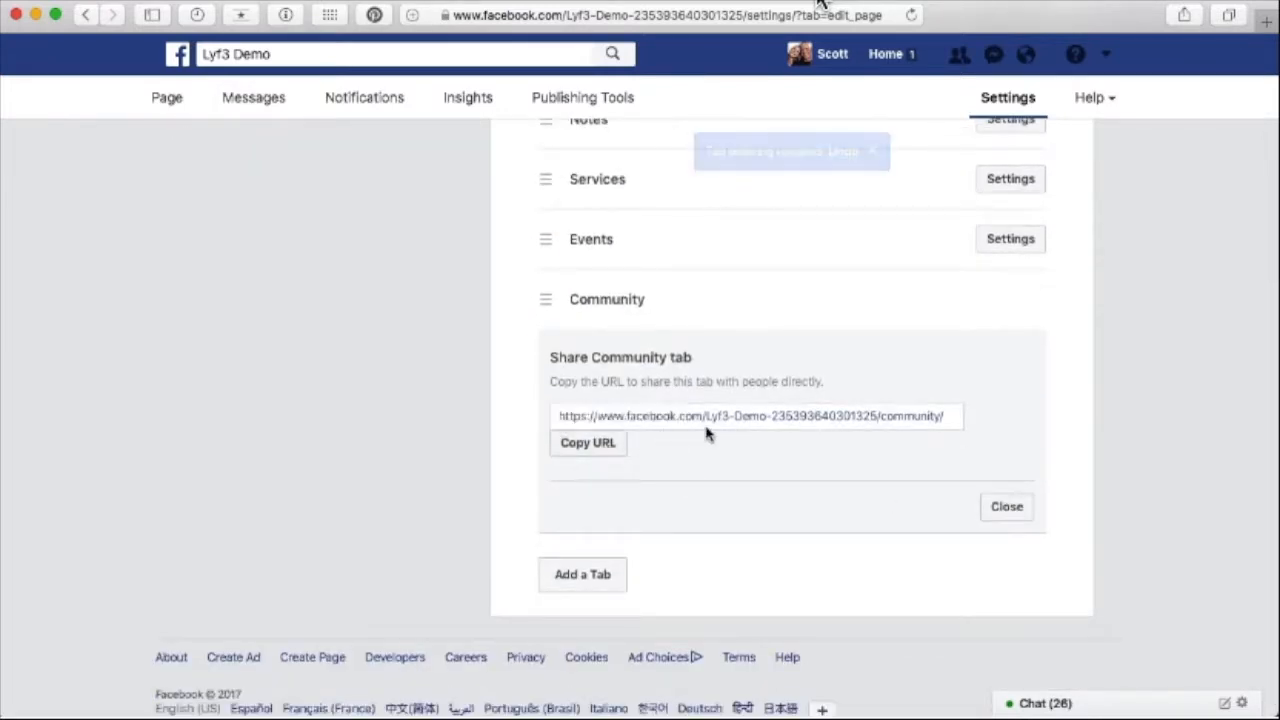
left_click(1015, 512)
- View the Post Attribution options for who posts on the Page's timeline by default
scroll(1078, 501, "up", 10)
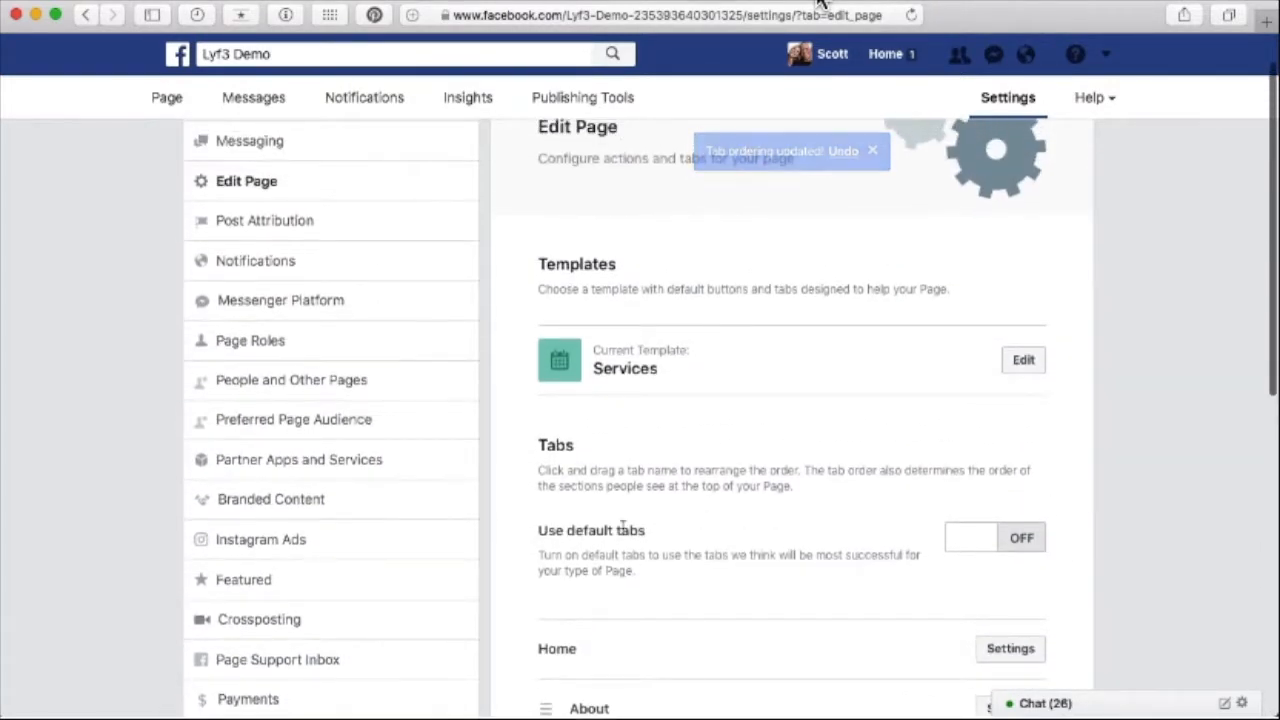
scroll(1155, 504, "up", 2)
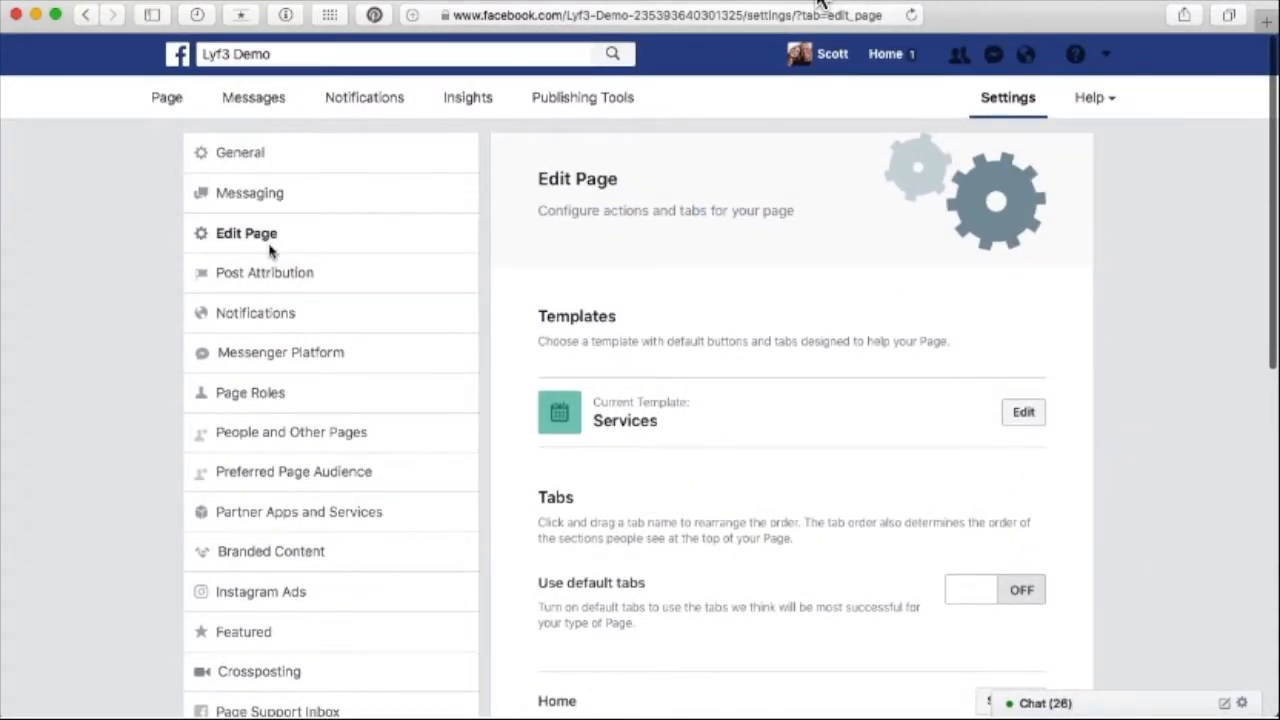
left_click(303, 270)
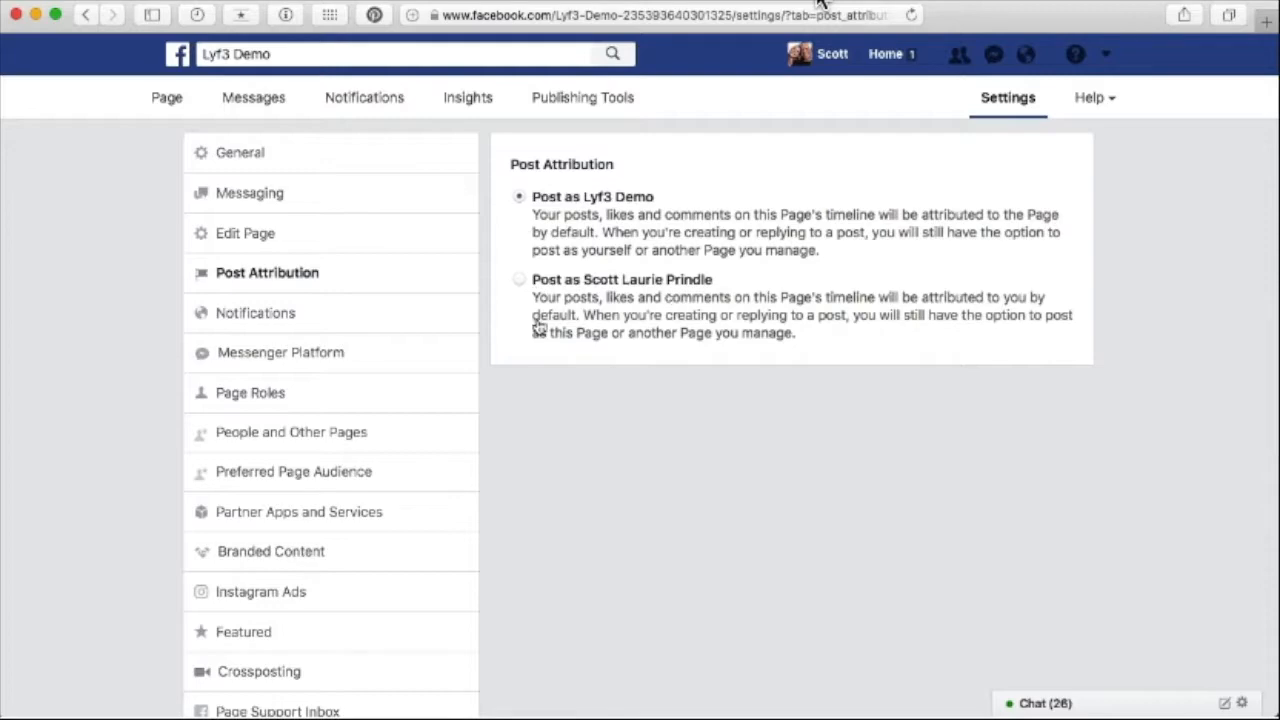
- Review the Page's Notifications options for Facebook, messages, email and text, and the Messenger Platform's Discover Visibility setting
left_click(255, 316)
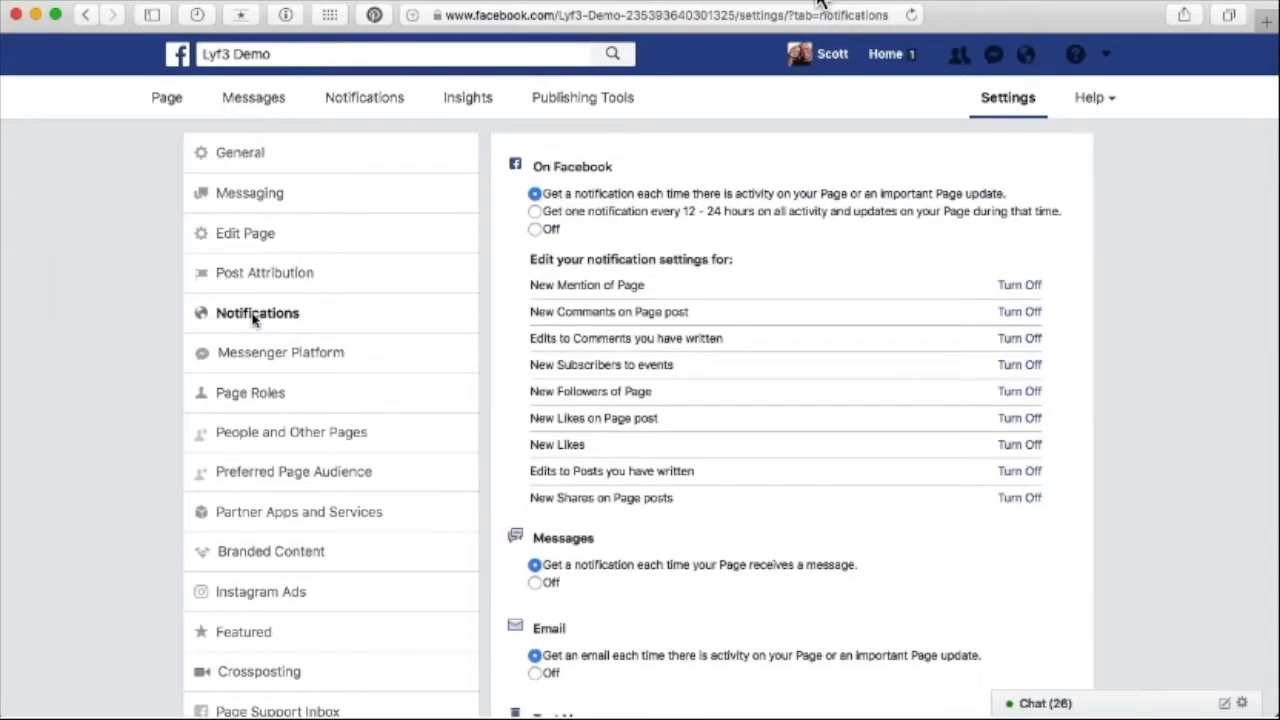
scroll(715, 551, "down", 5)
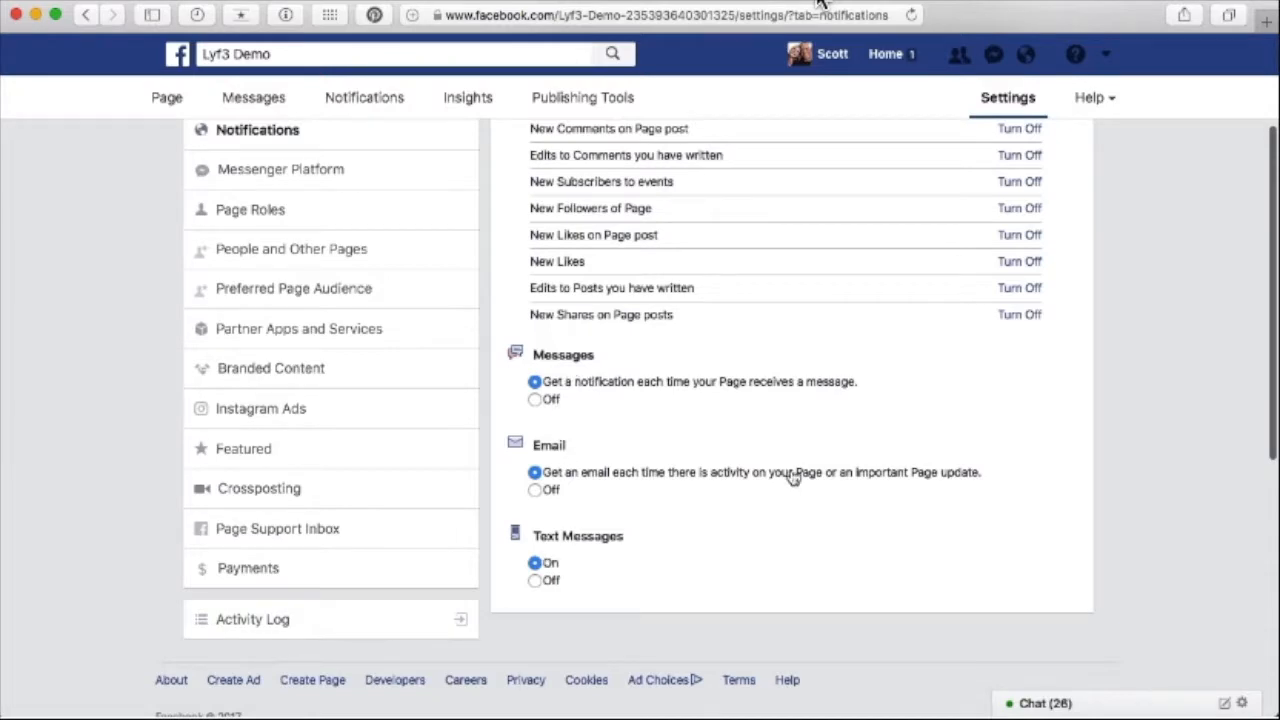
scroll(792, 488, "up", 3)
scroll(634, 262, "up", 3)
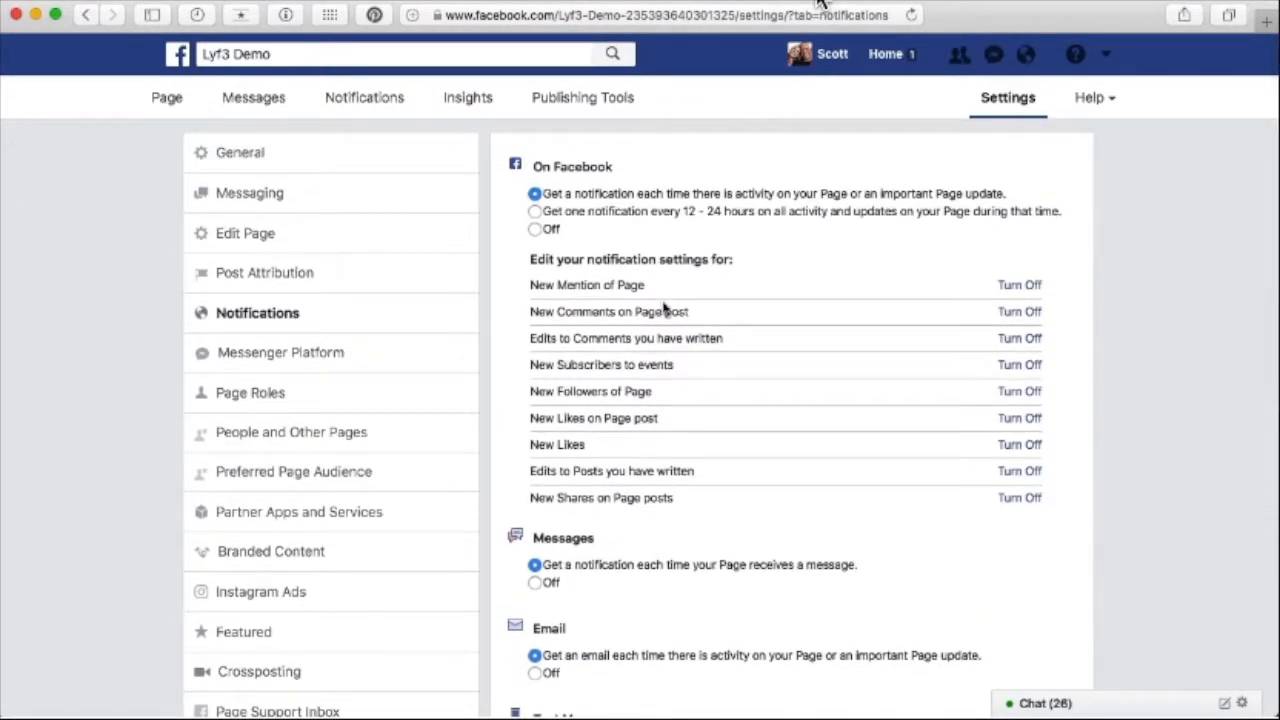
scroll(660, 311, "down", 1)
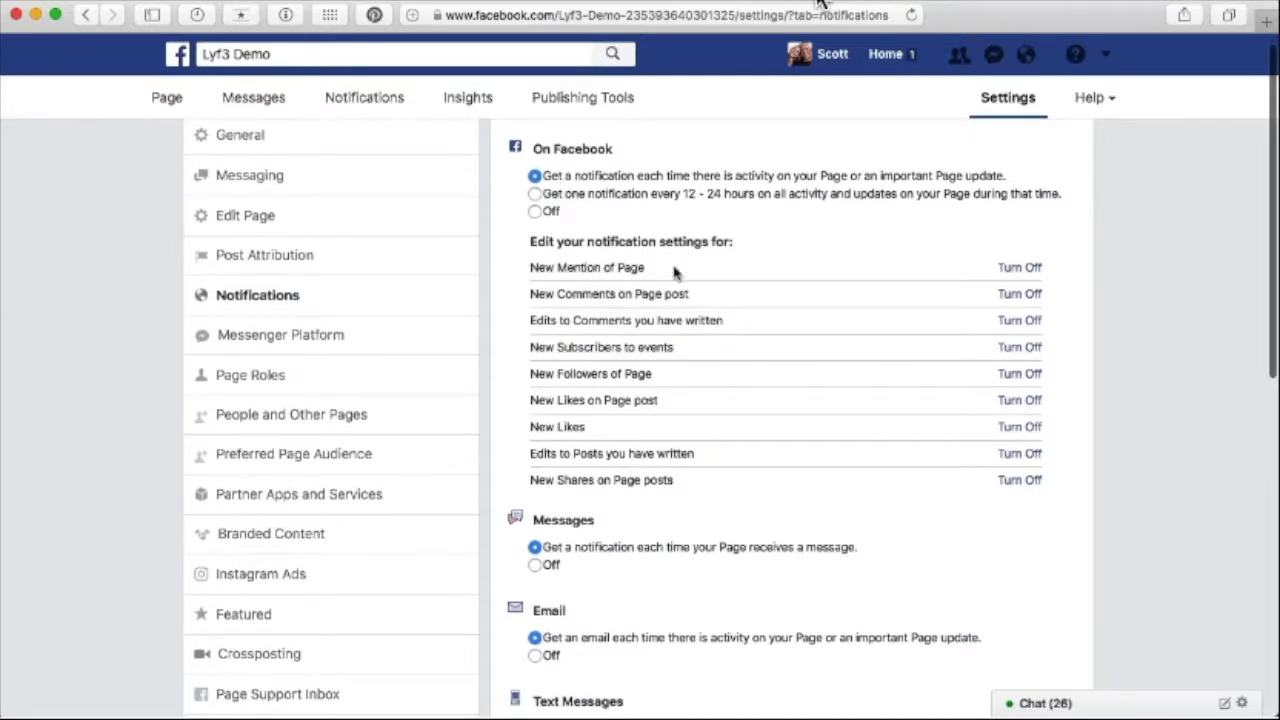
scroll(656, 290, "up", 1)
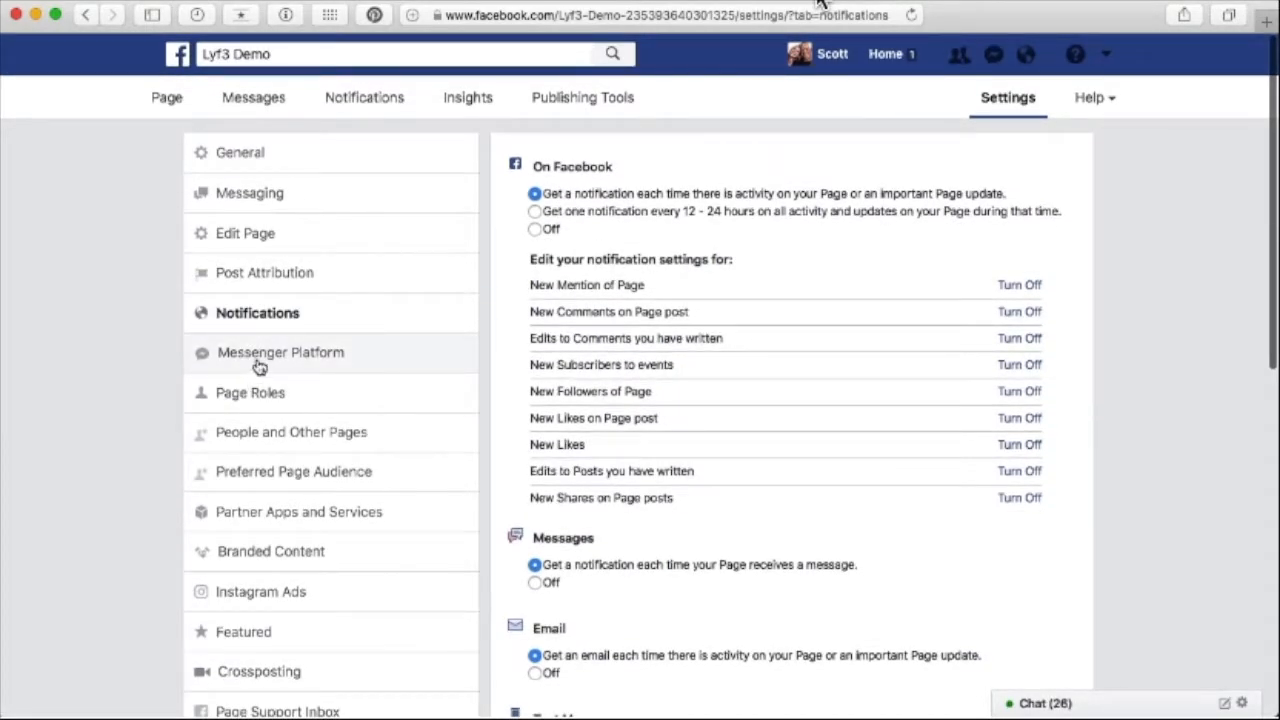
left_click(258, 360)
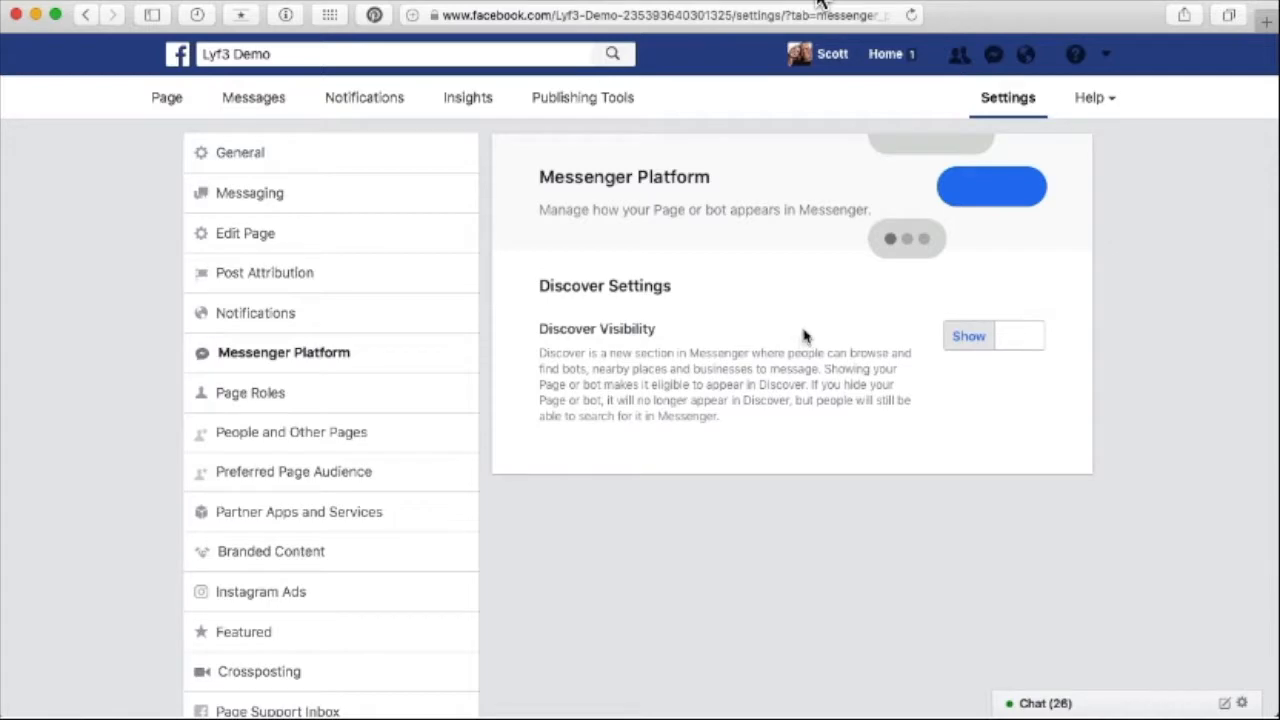
- Examine the Page Roles sections and the list filter choices under People and Other Pages
left_click(323, 391)
scroll(775, 467, "down", 10)
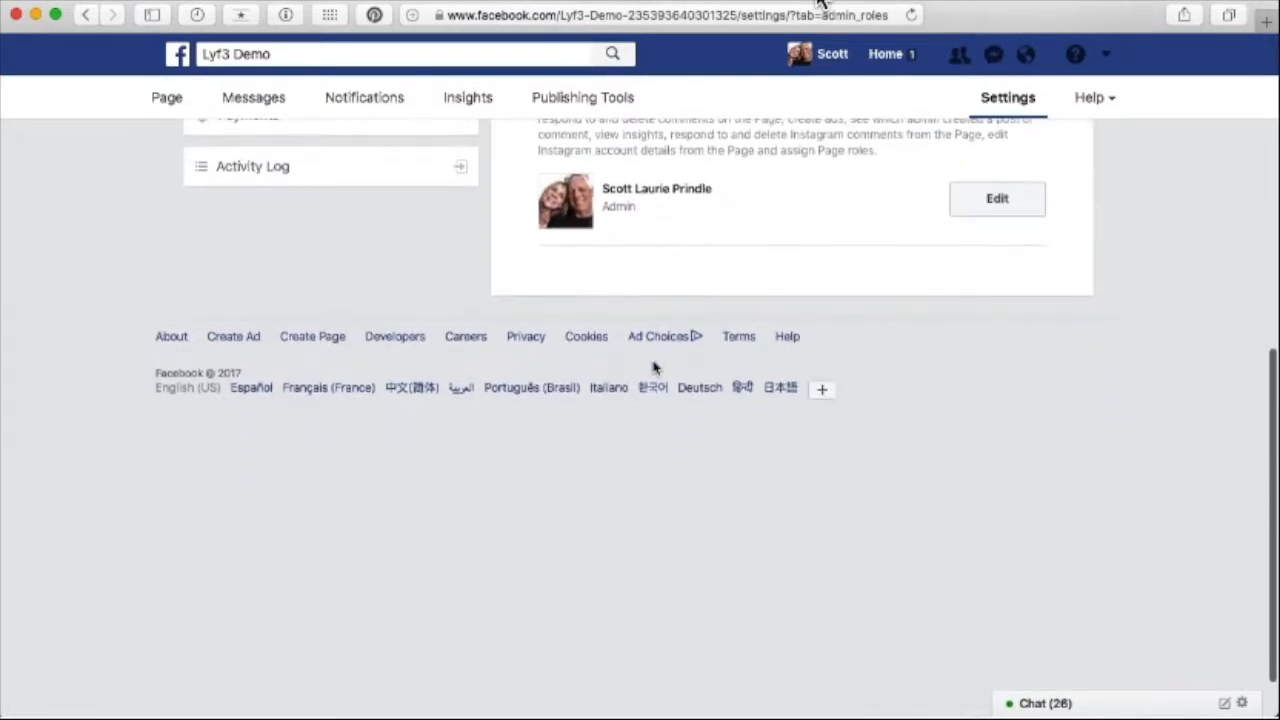
scroll(808, 281, "up", 10)
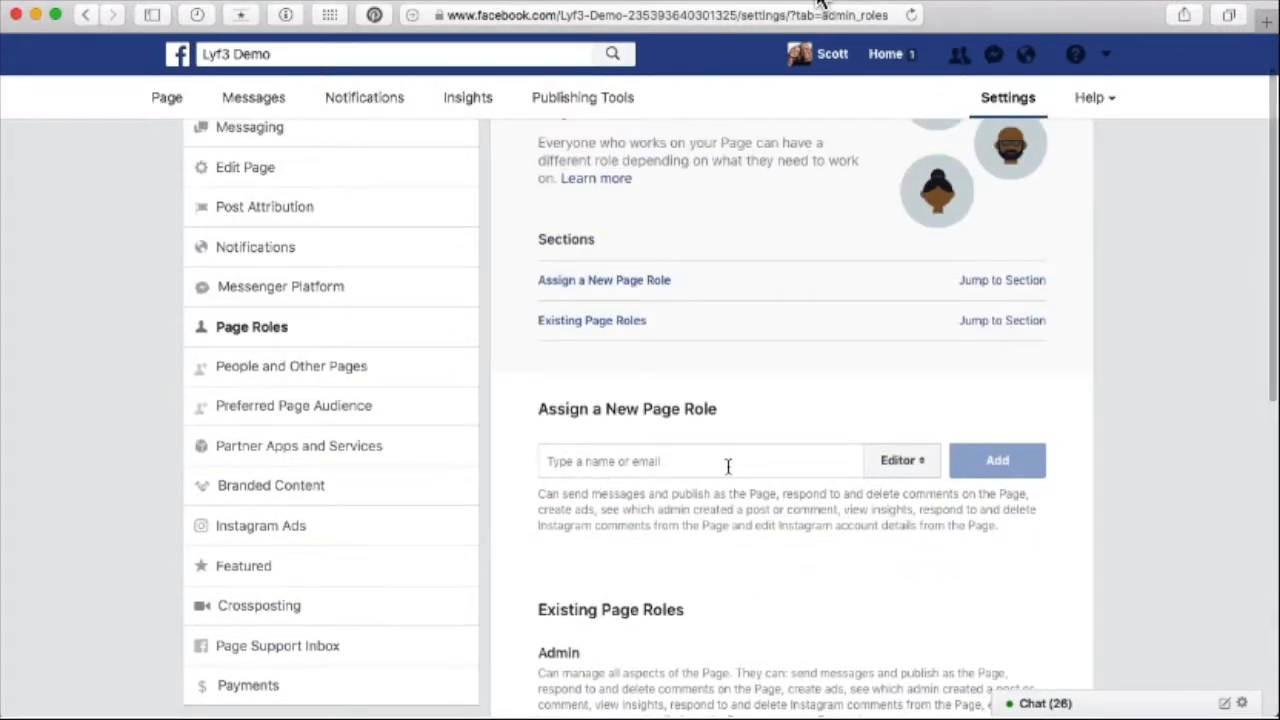
left_click(249, 378)
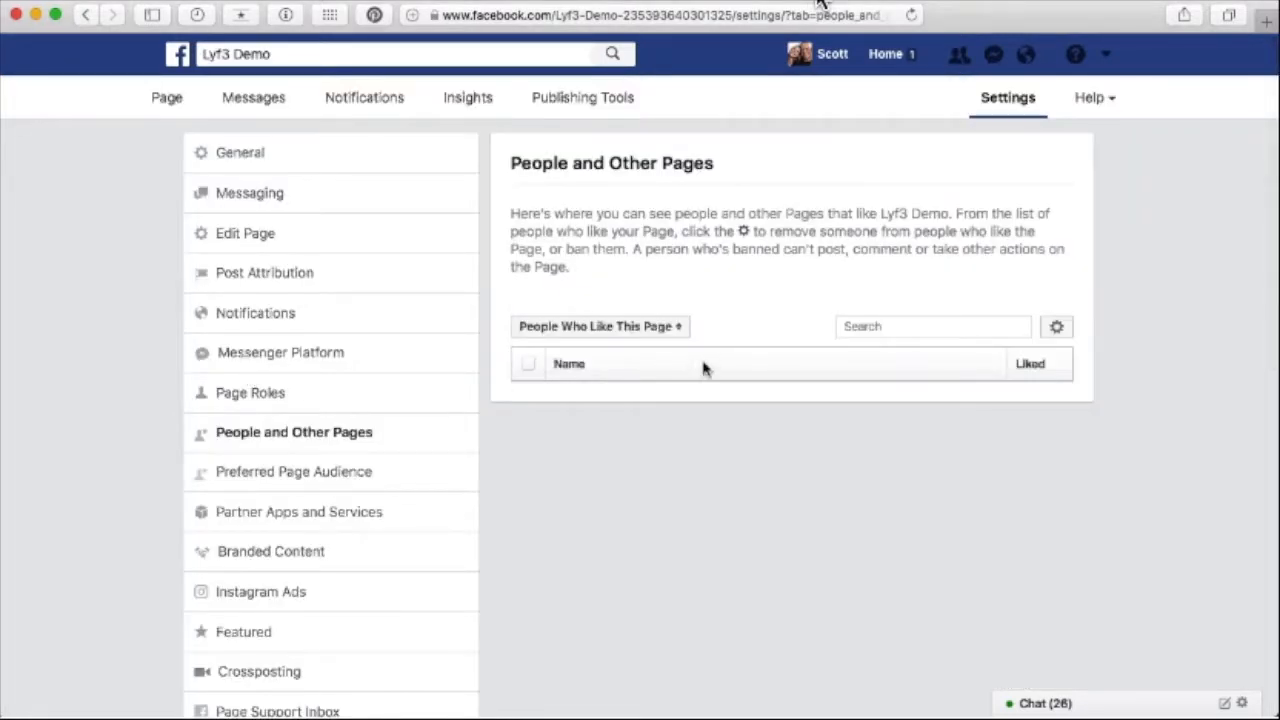
left_click(684, 334)
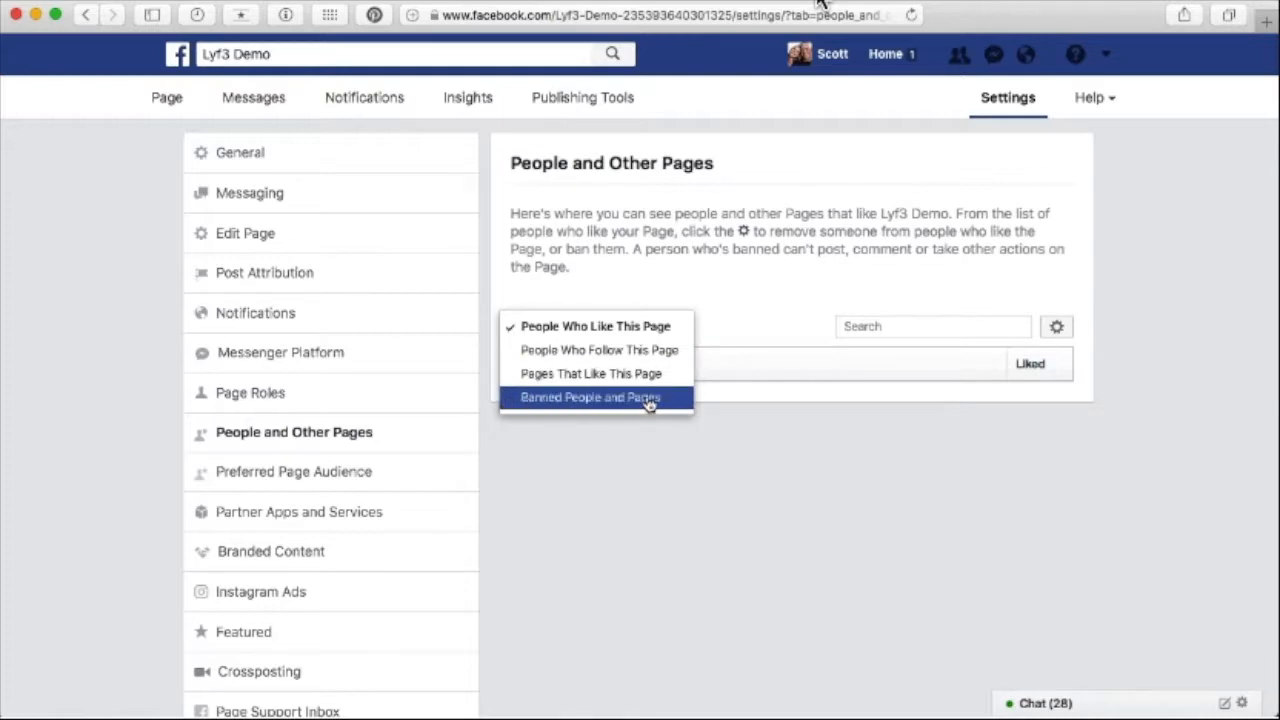
- Start setting a Preferred Page Audience and include the country United States as its location
left_click(258, 478)
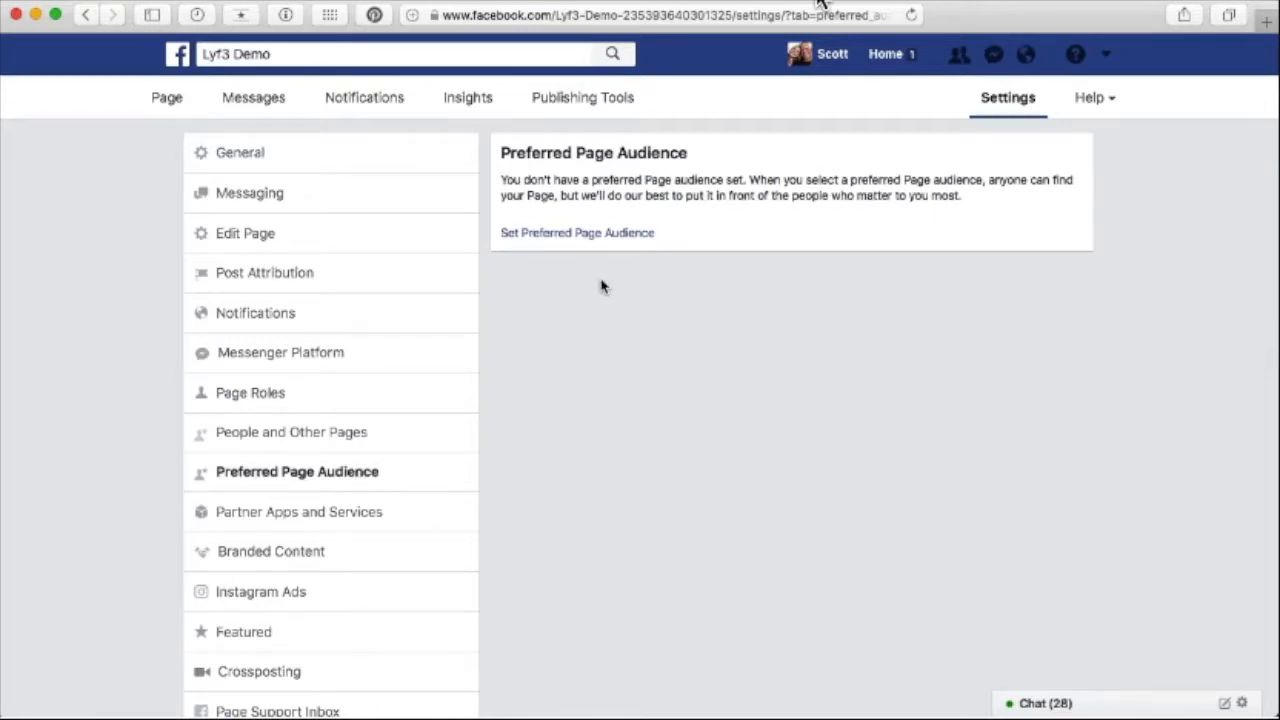
left_click(563, 238)
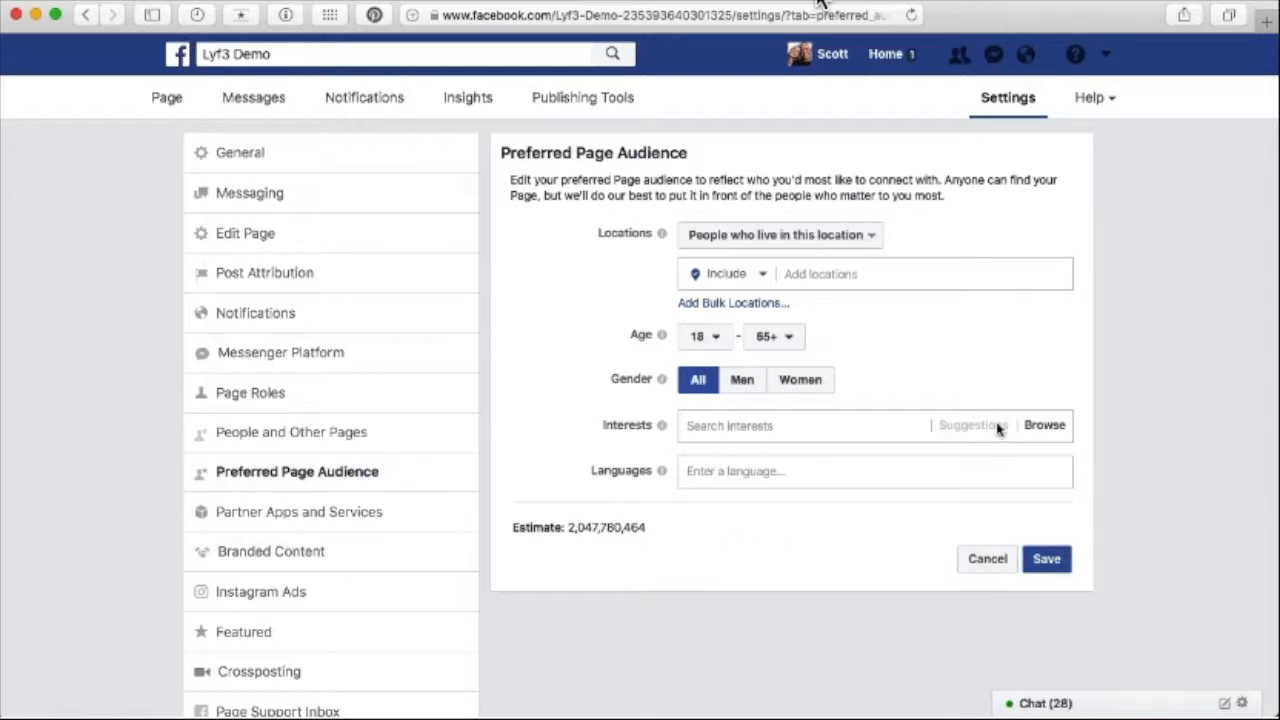
left_click(836, 273)
type("united")
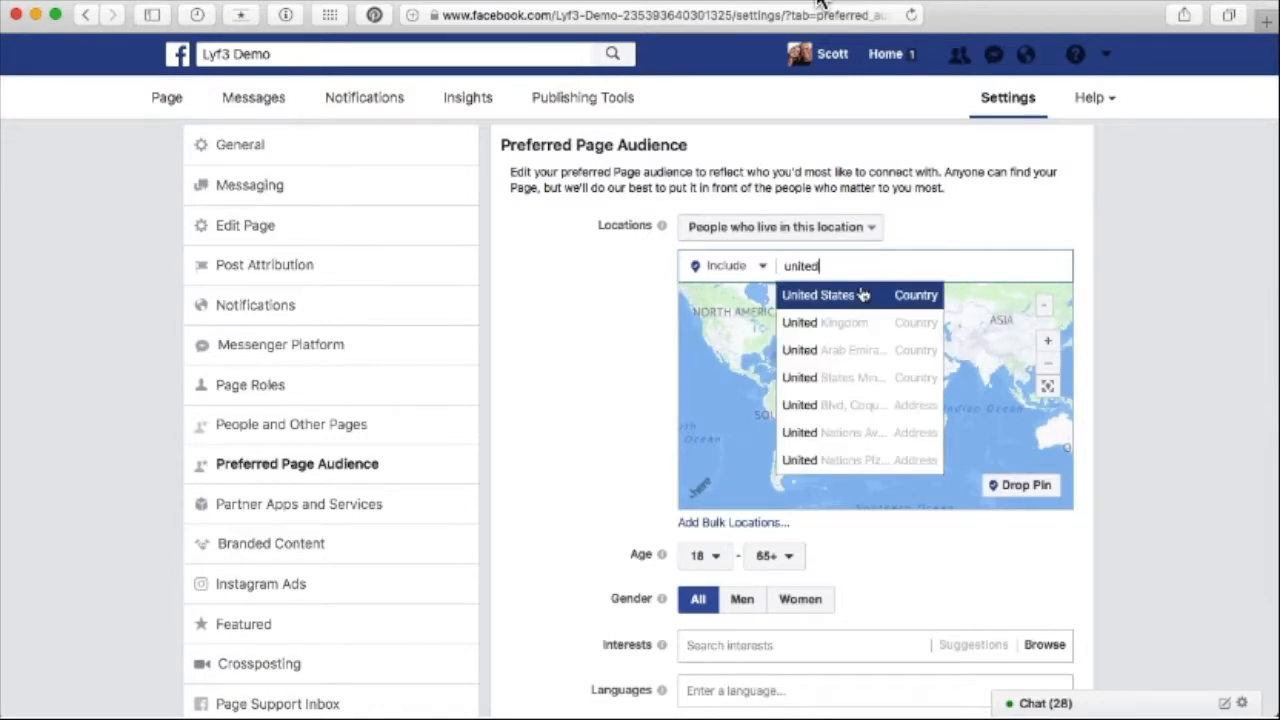
left_click(863, 295)
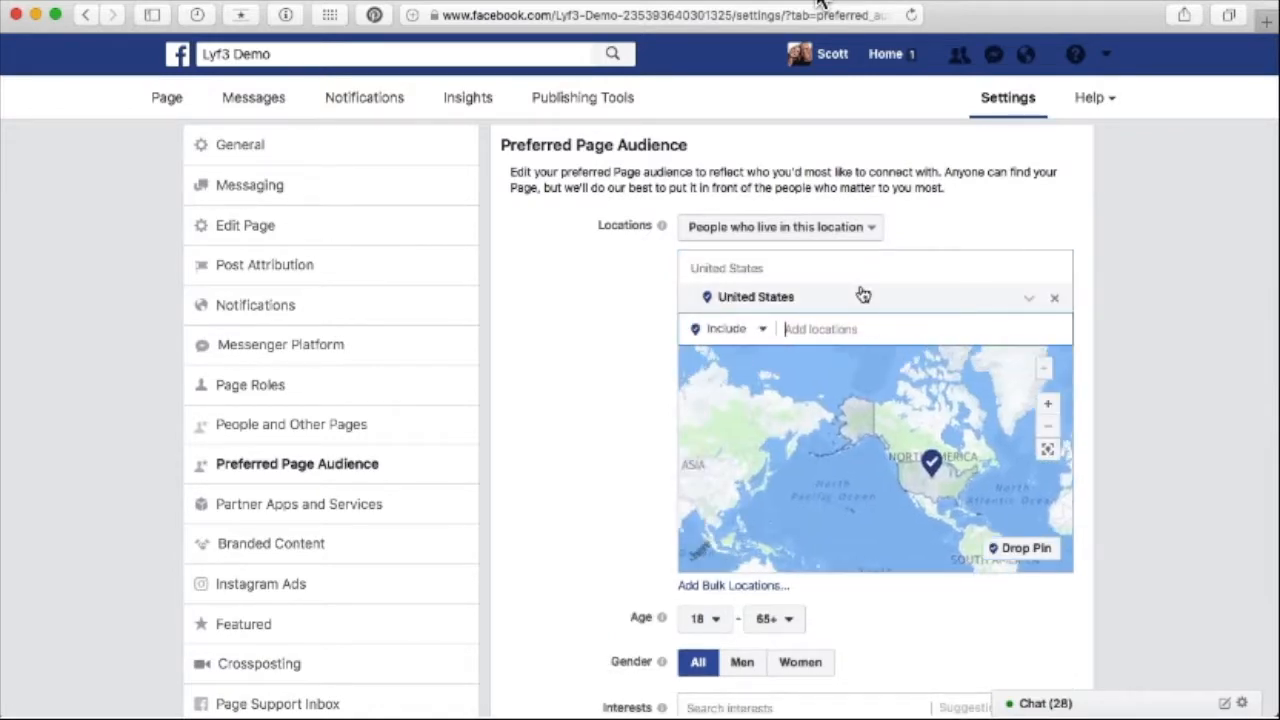
- Set the preferred audience's minimum age to 28
scroll(585, 377, "down", 2)
scroll(585, 377, "down", 1)
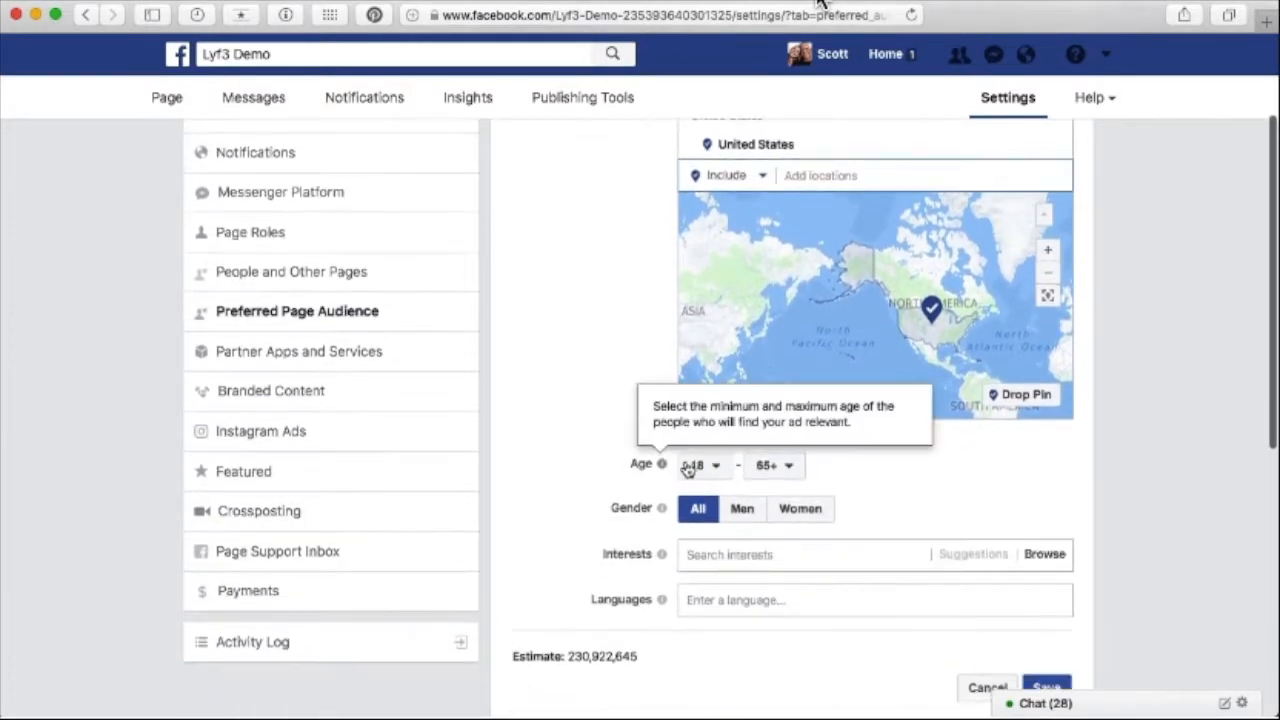
left_click(714, 465)
scroll(714, 428, "down", 4)
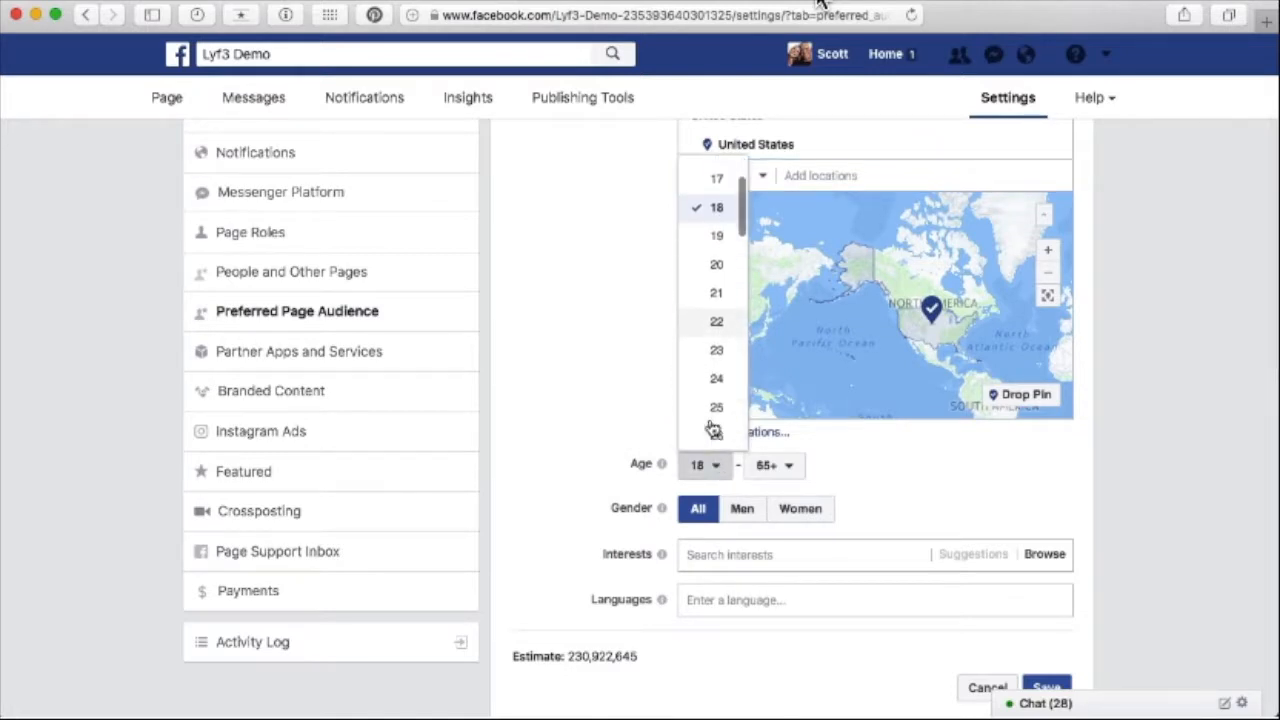
left_click(718, 417)
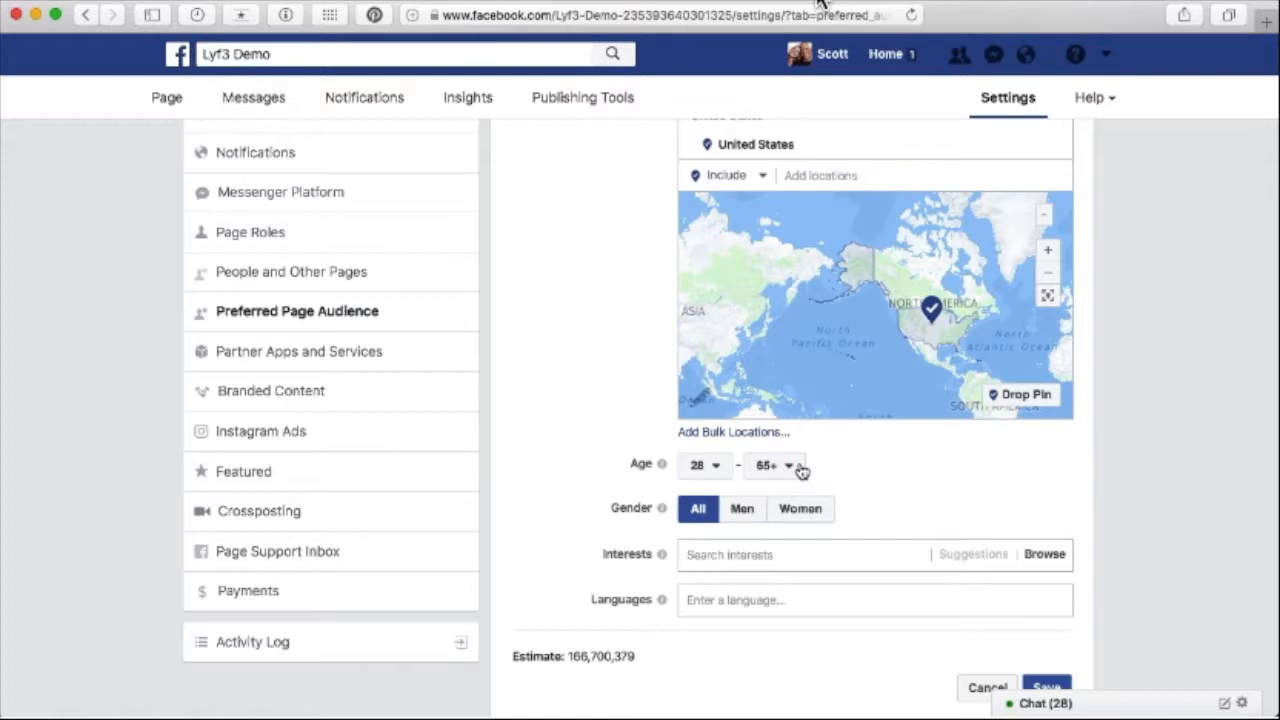
- Browse the interest categories and add Nutrition from Fitness and wellness to the preferred audience
scroll(613, 476, "down", 5)
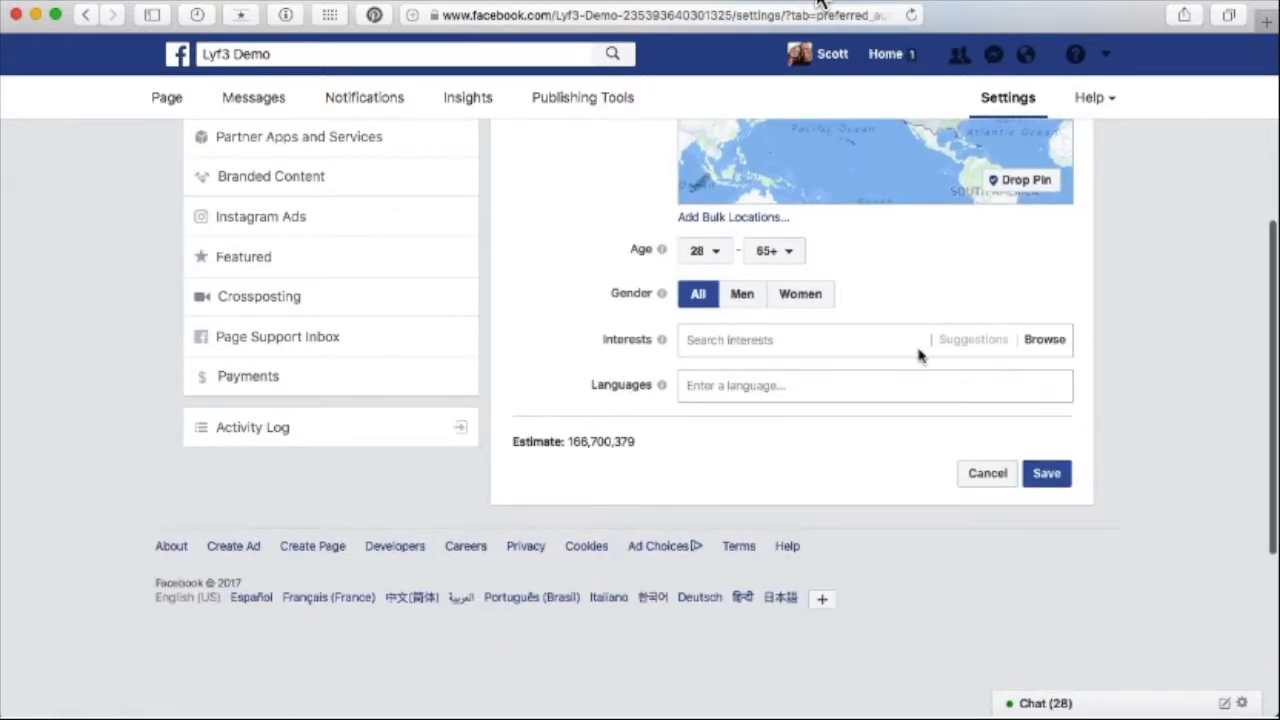
left_click(835, 340)
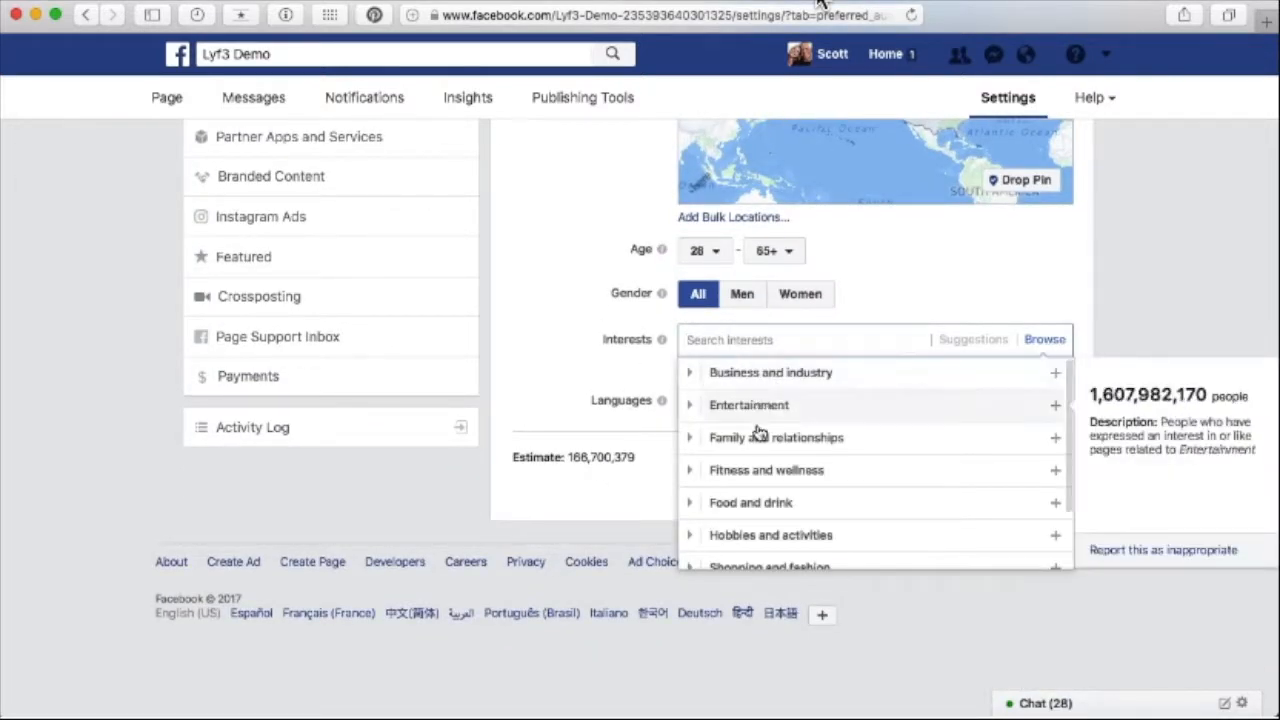
scroll(748, 557, "down", 2)
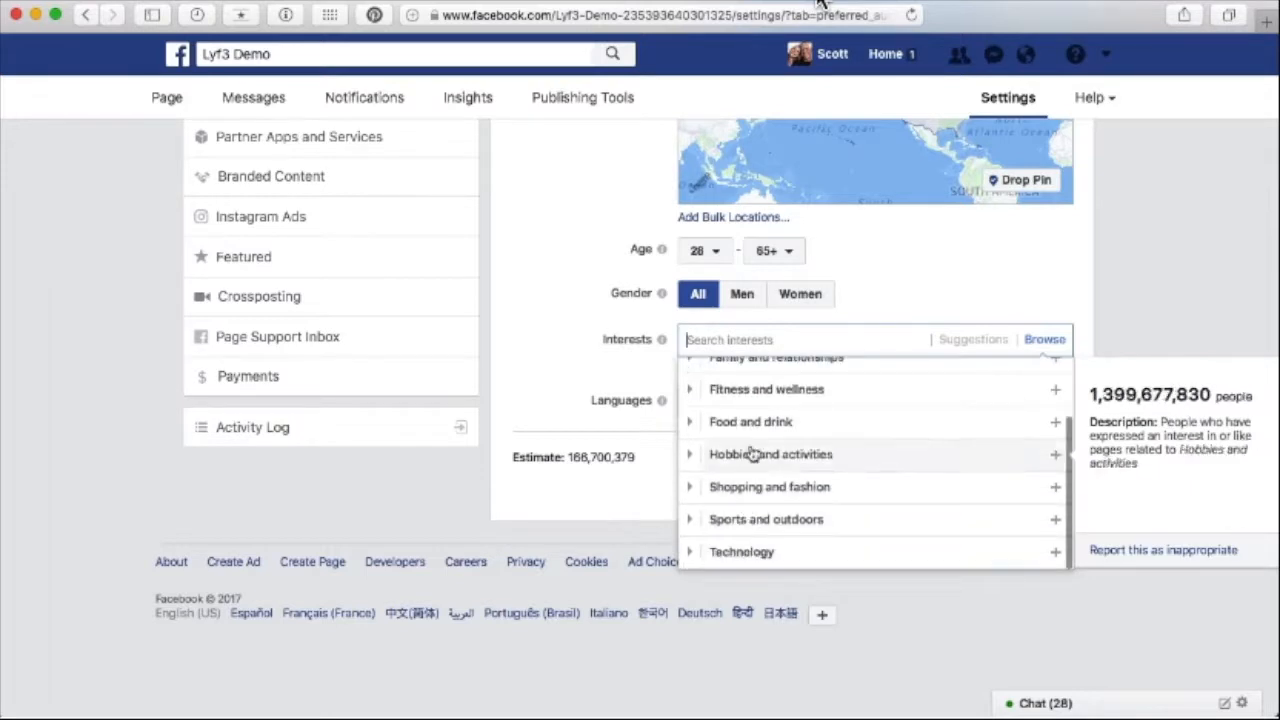
scroll(757, 548, "up", 2)
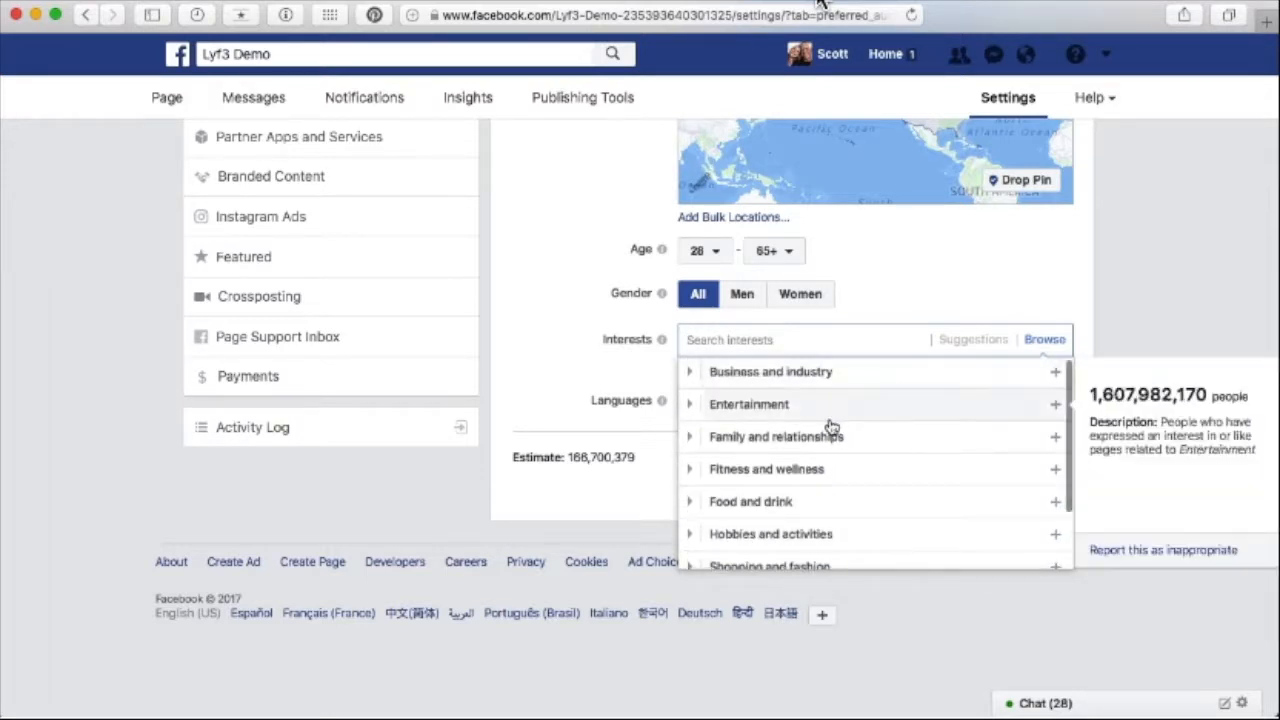
scroll(786, 449, "down", 1)
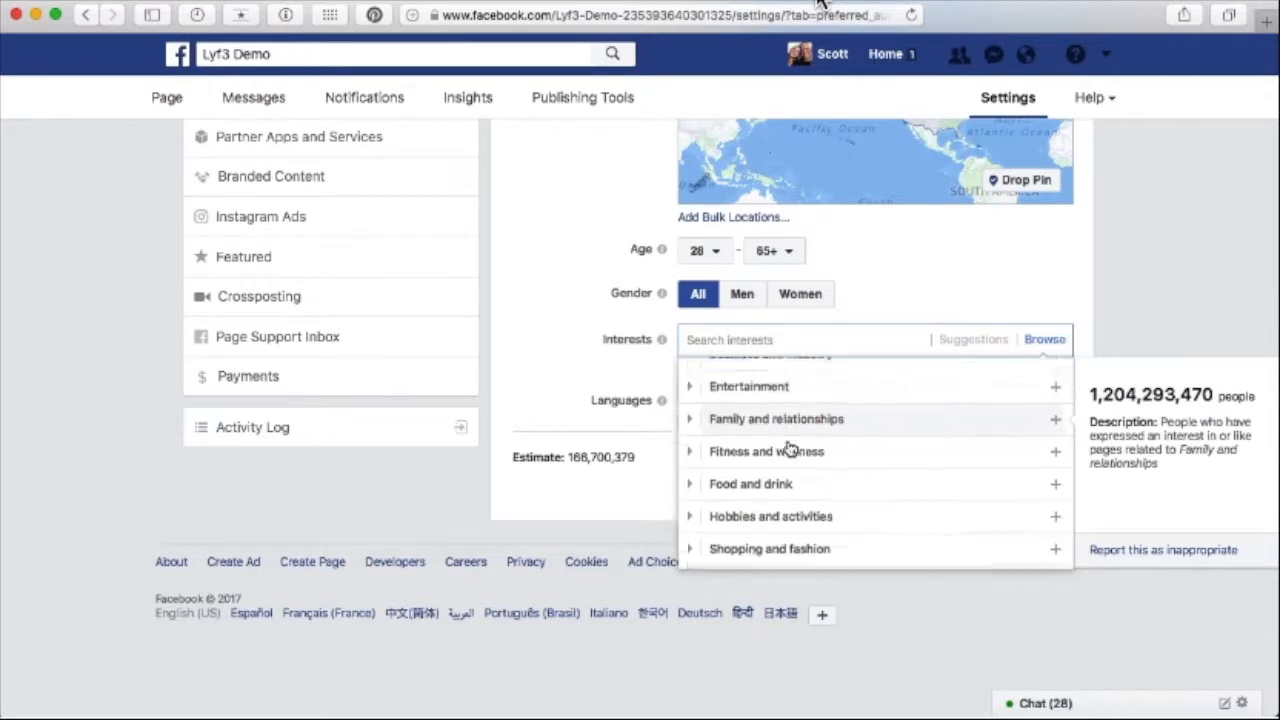
left_click(694, 443)
scroll(757, 420, "down", 4)
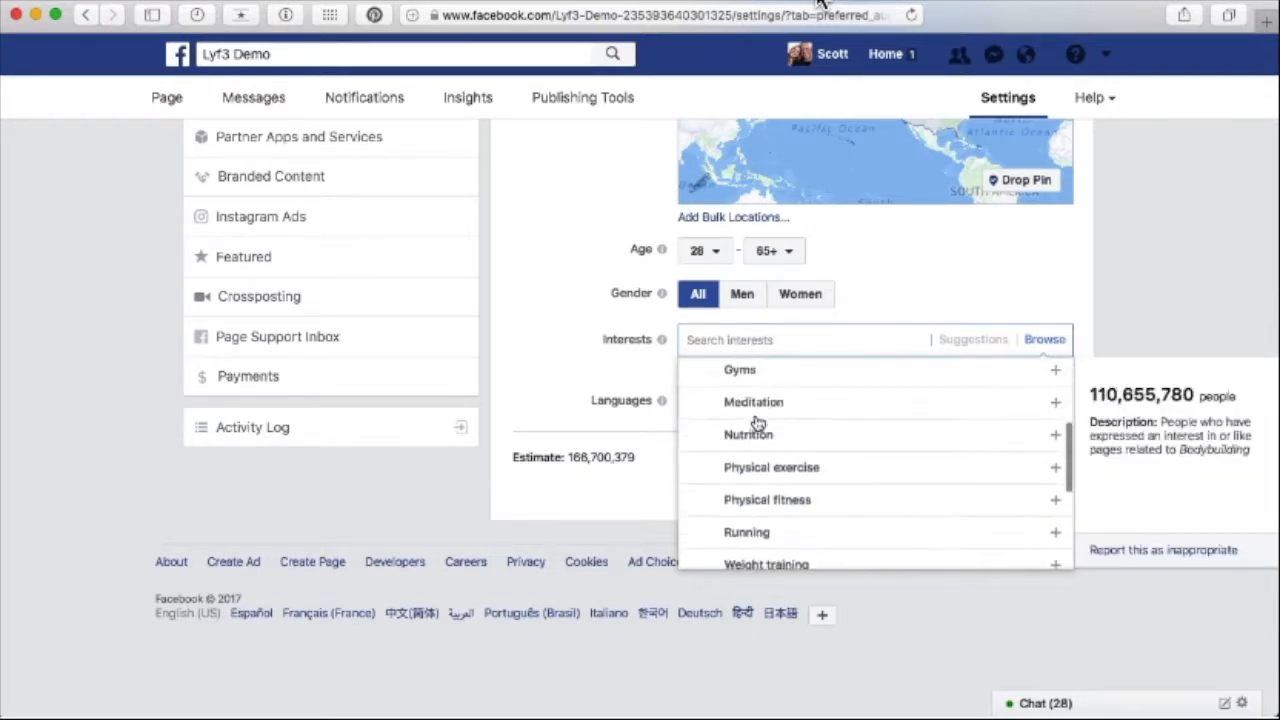
left_click(772, 408)
left_click(628, 397)
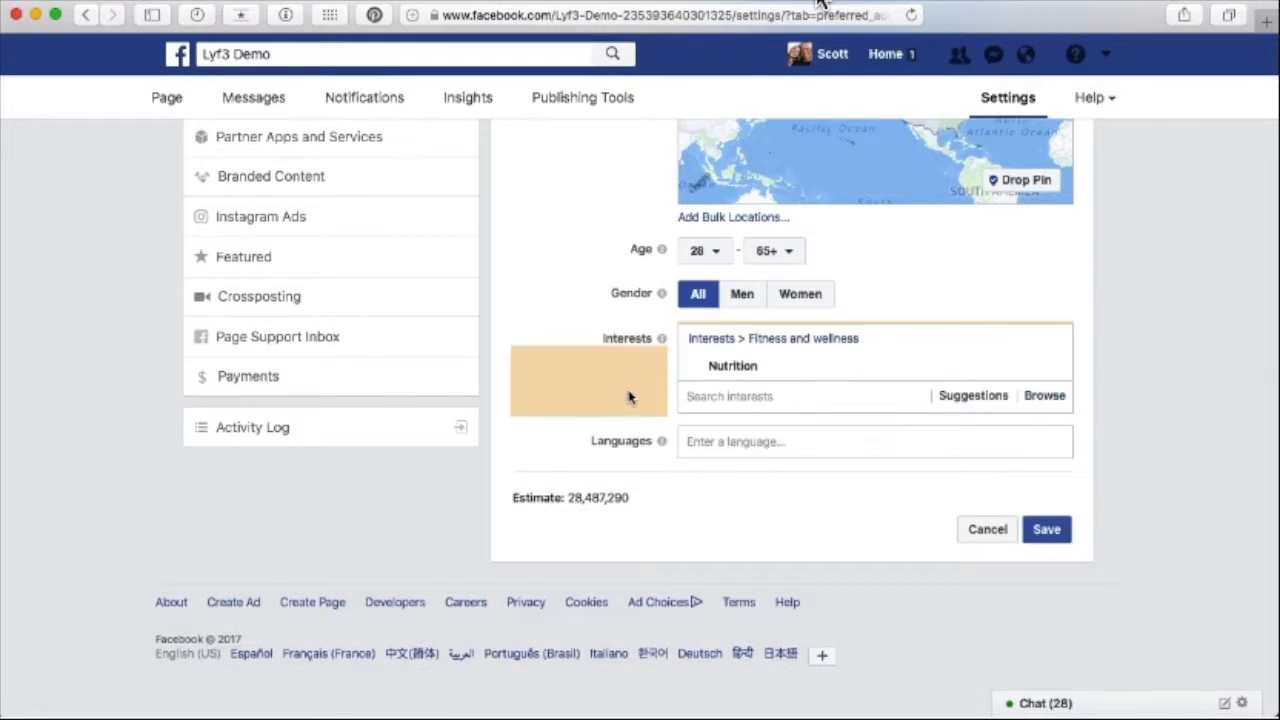
- Add English (All) as the preferred audience's language
left_click(786, 443)
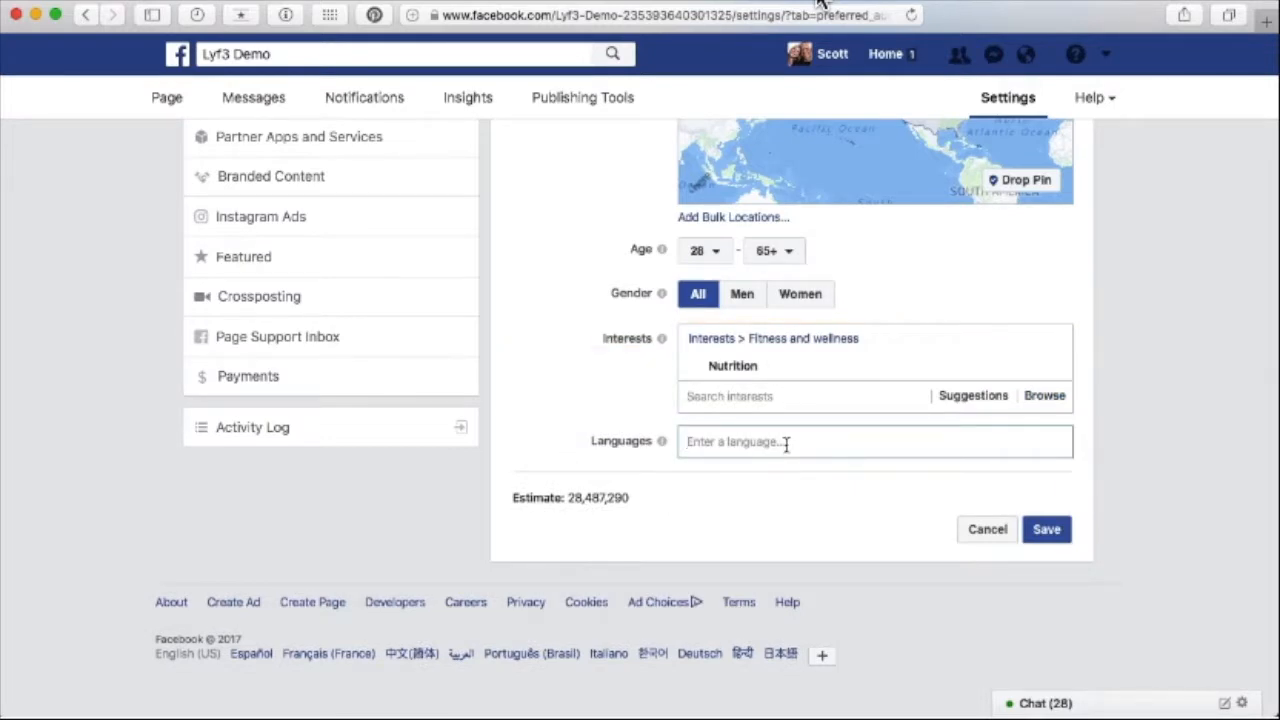
type("english")
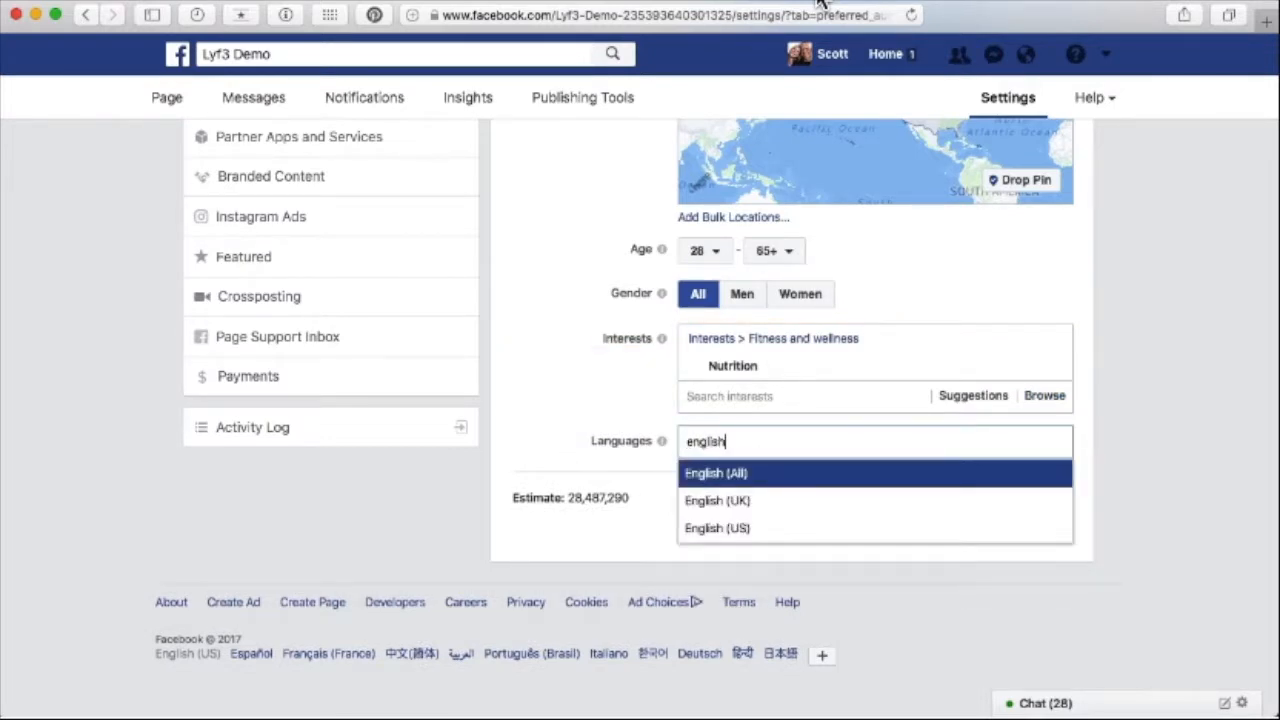
left_click(760, 475)
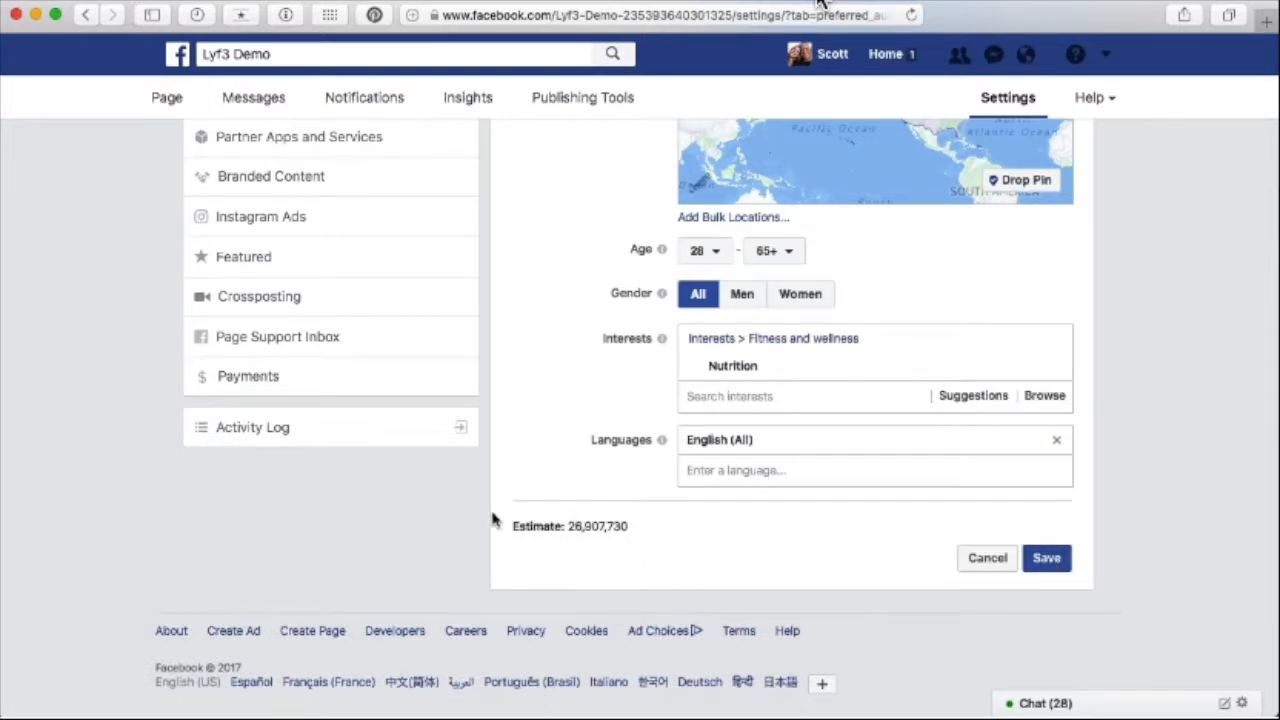
- Save the preferred Page audience
left_click(1044, 563)
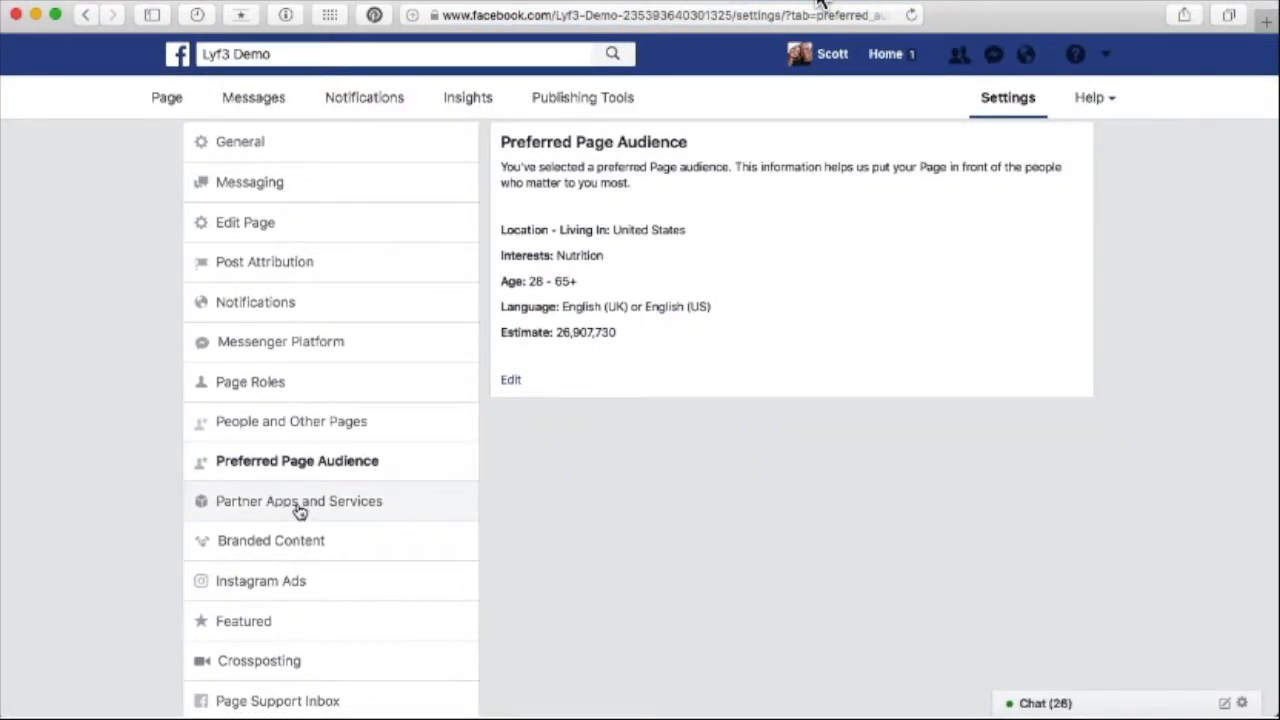
- Look over the Page's Instagram Ads settings and its Featured likes settings
scroll(300, 509, "down", 2)
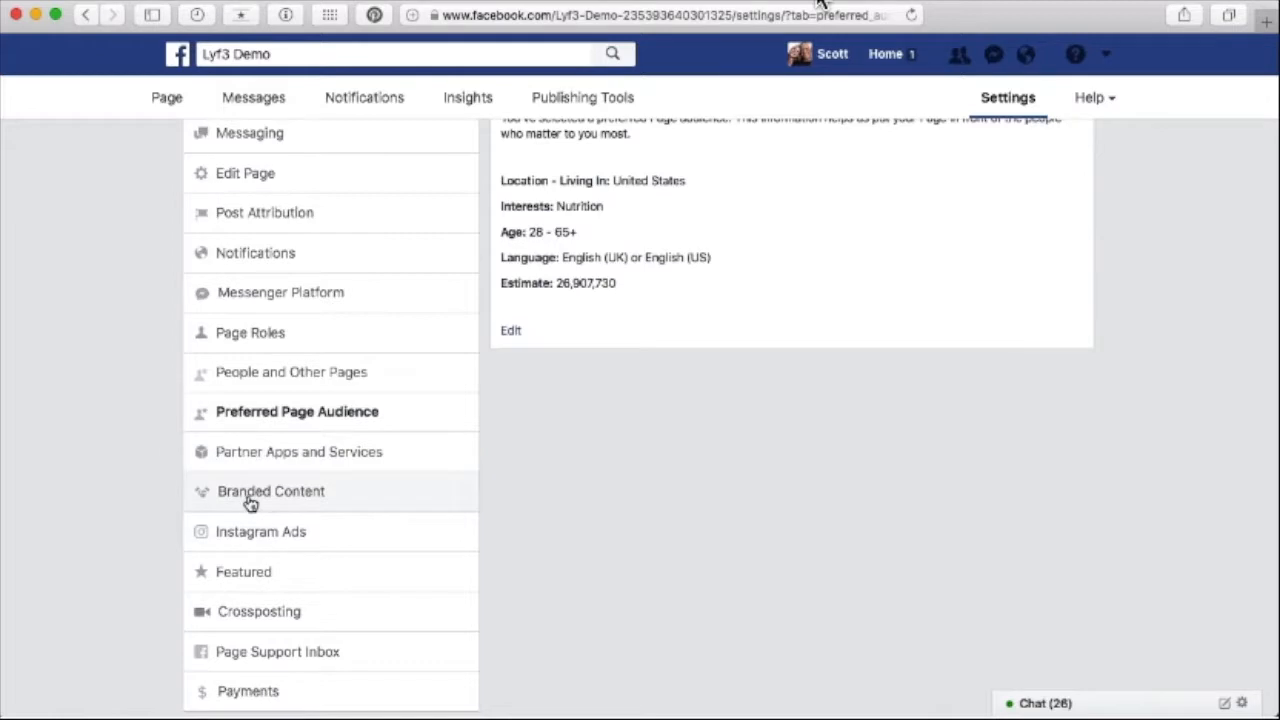
scroll(271, 503, "down", 3)
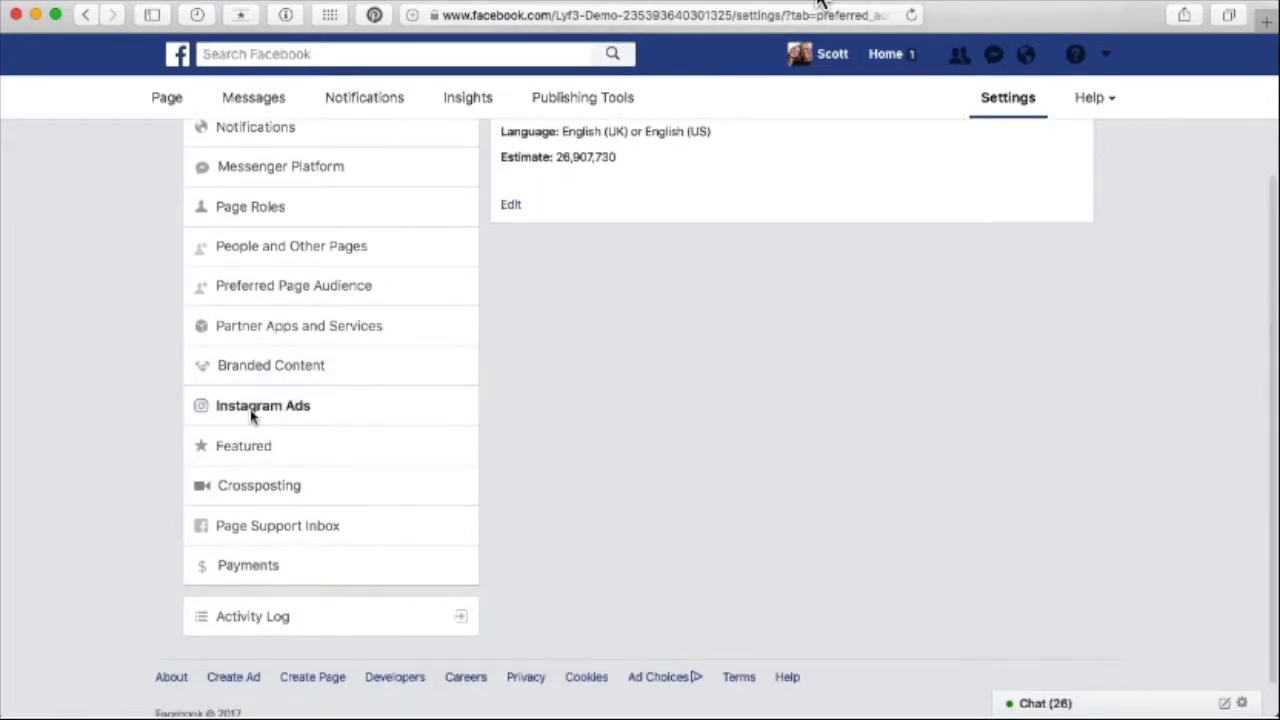
left_click(252, 418)
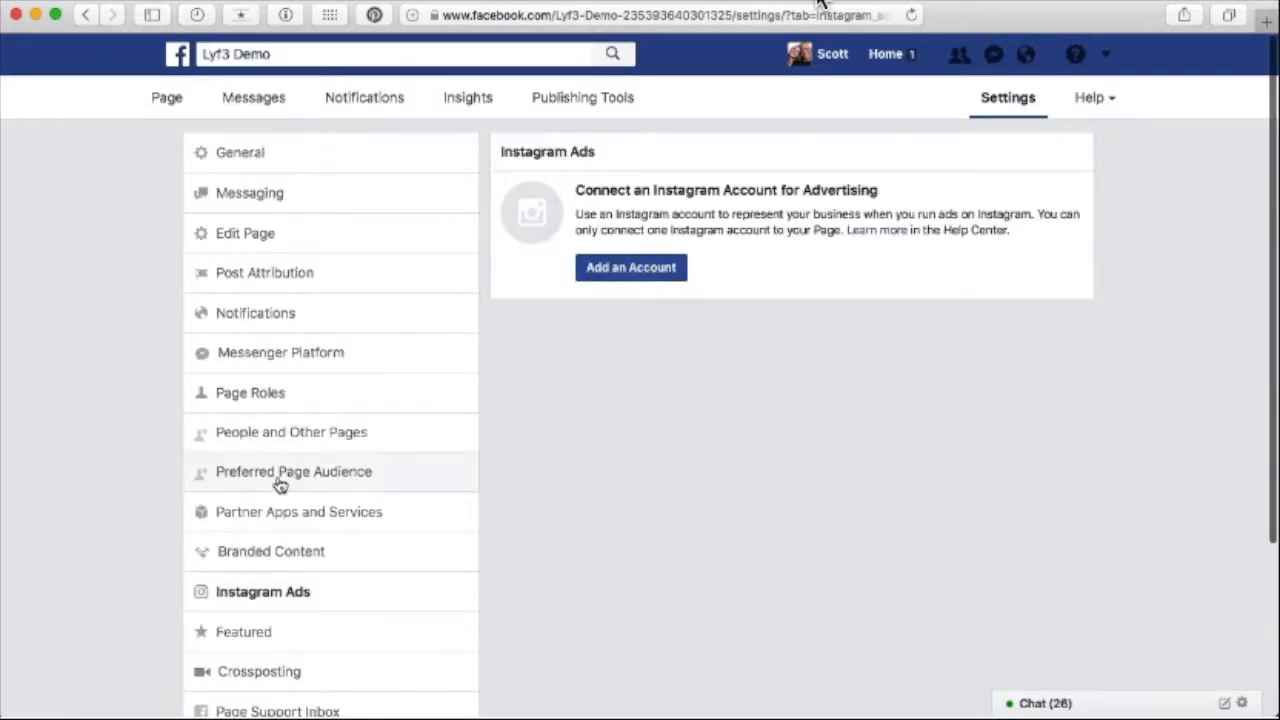
scroll(232, 586, "down", 2)
left_click(250, 544)
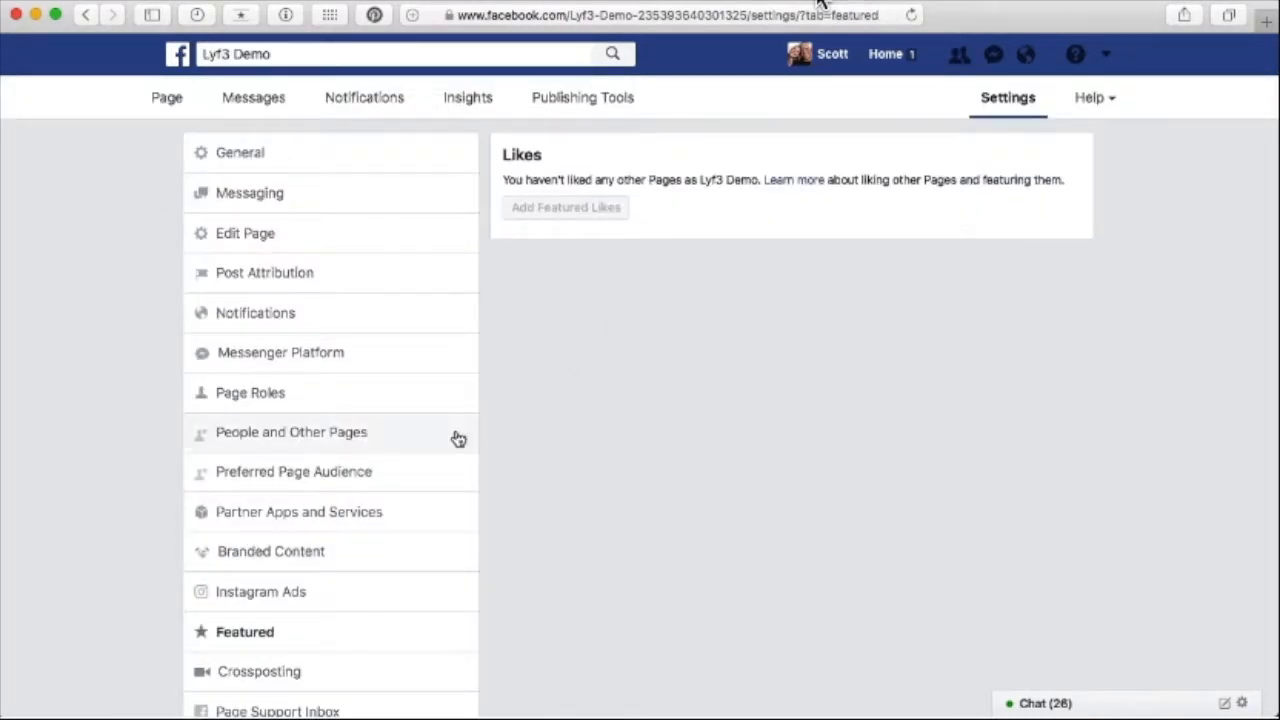
scroll(720, 196, "up", 1)
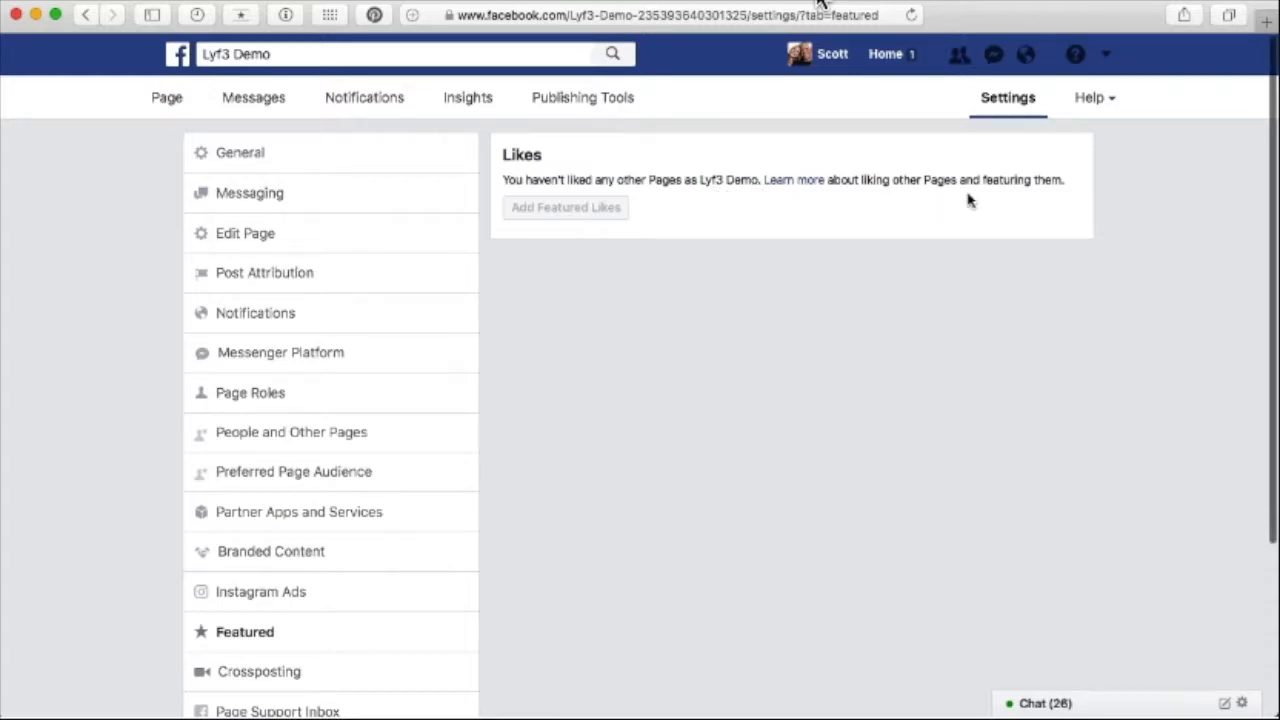
- Look over the Crossposting settings for sharing videos across multiple Pages
left_click(251, 671)
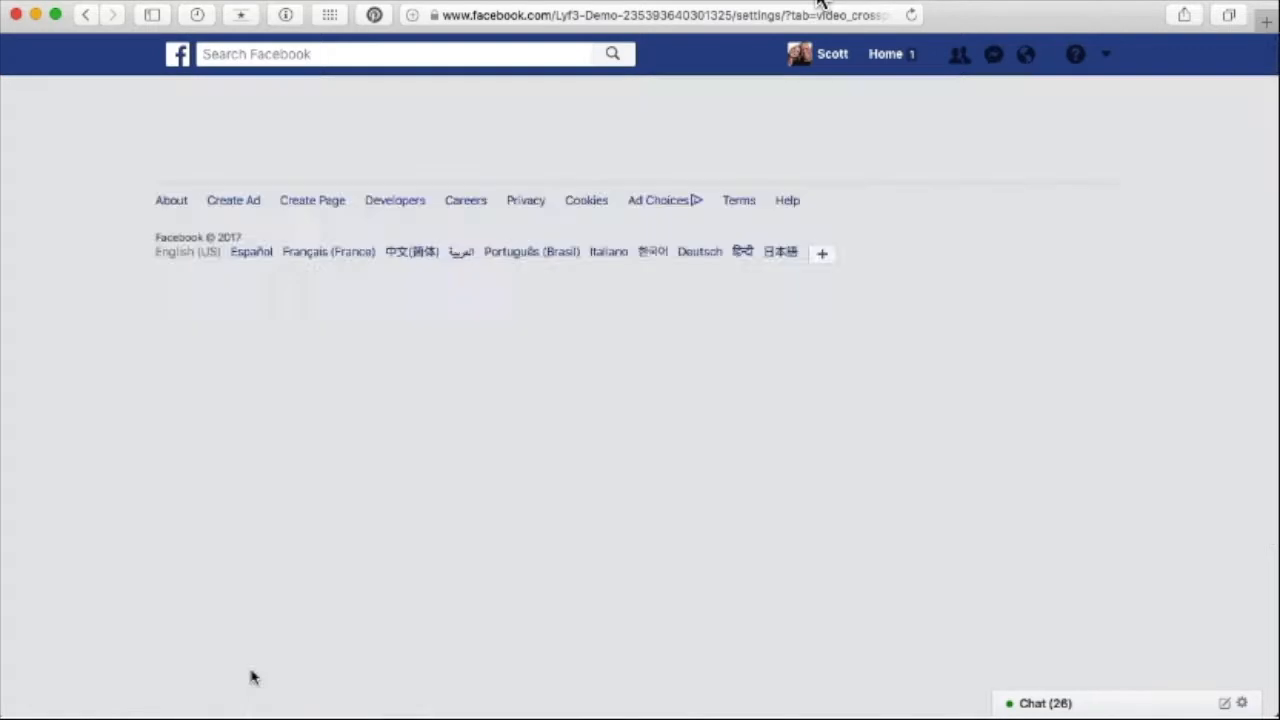
scroll(724, 612, "down", 1)
scroll(724, 612, "up", 1)
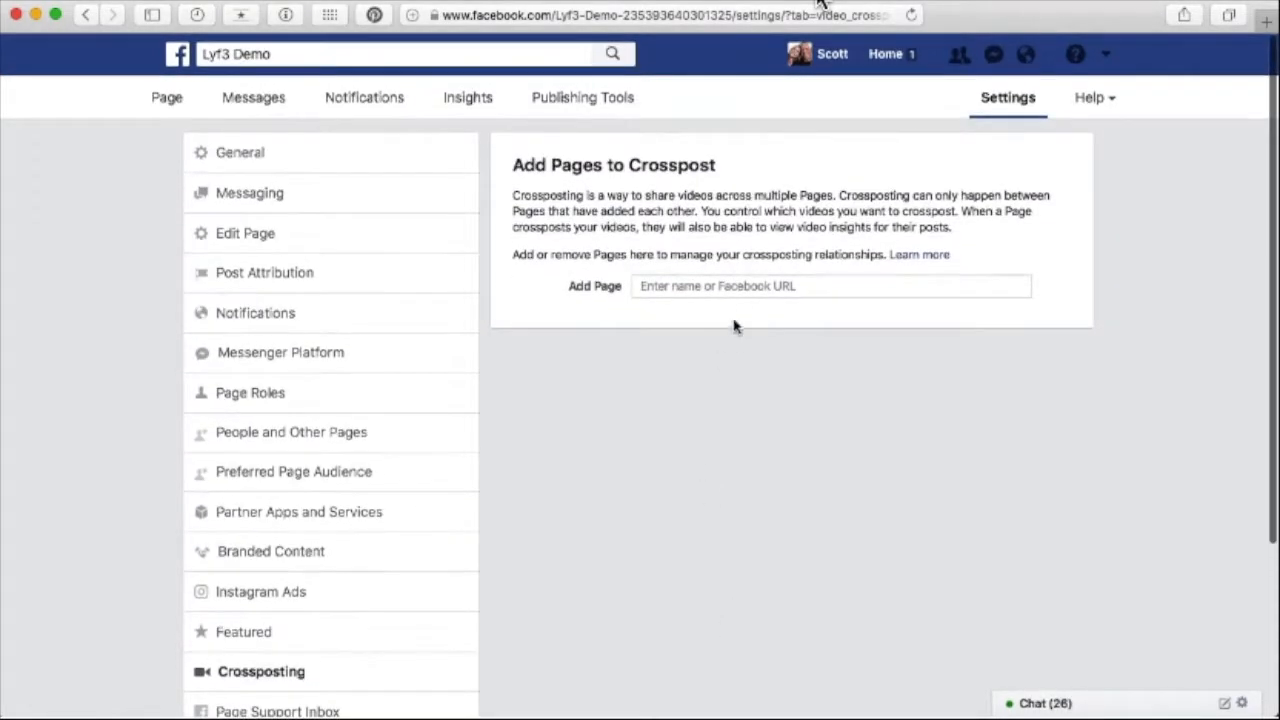
scroll(306, 600, "down", 4)
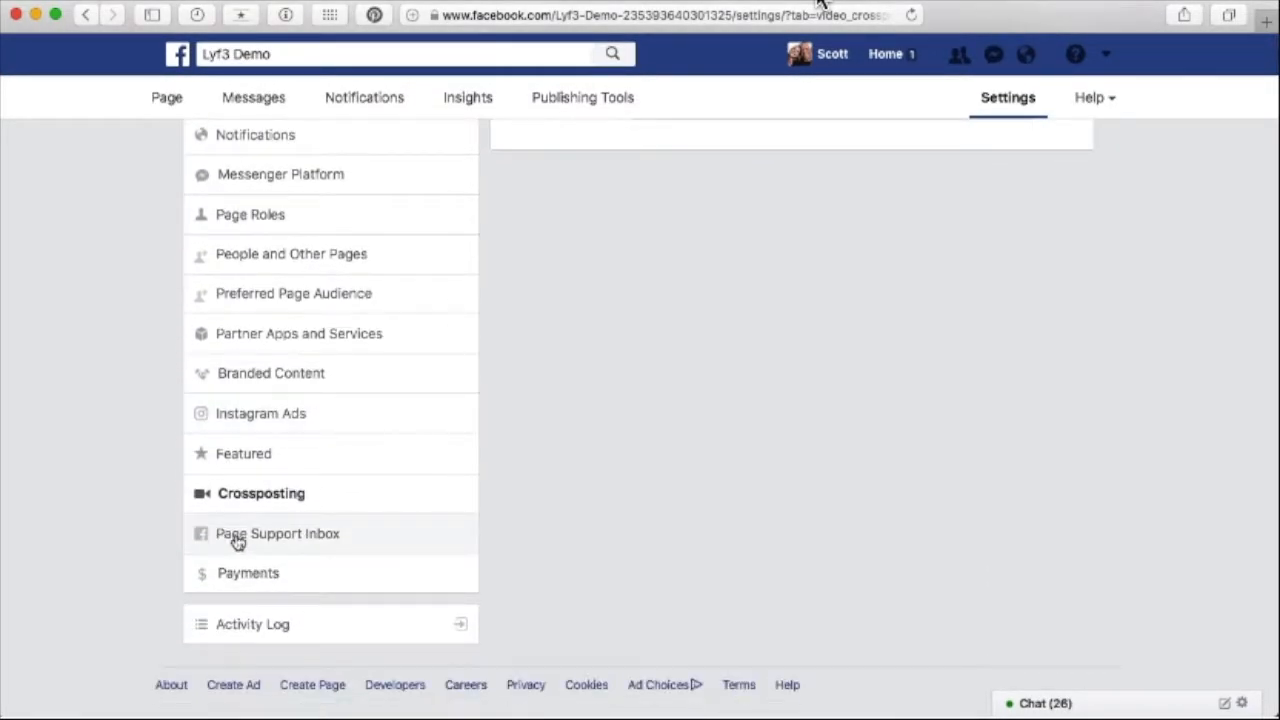
- Examine the Payments settings, including the Stripe and PayPal connection options and the selected currency
left_click(201, 581)
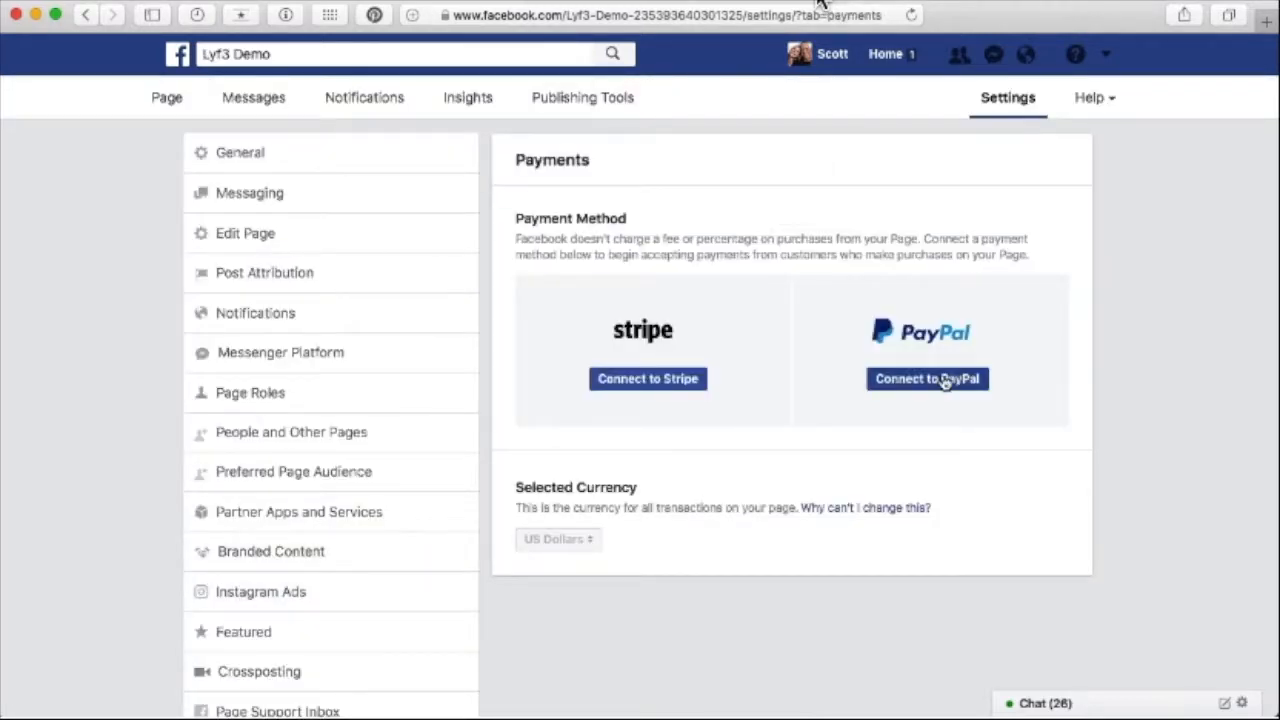
scroll(463, 489, "down", 1)
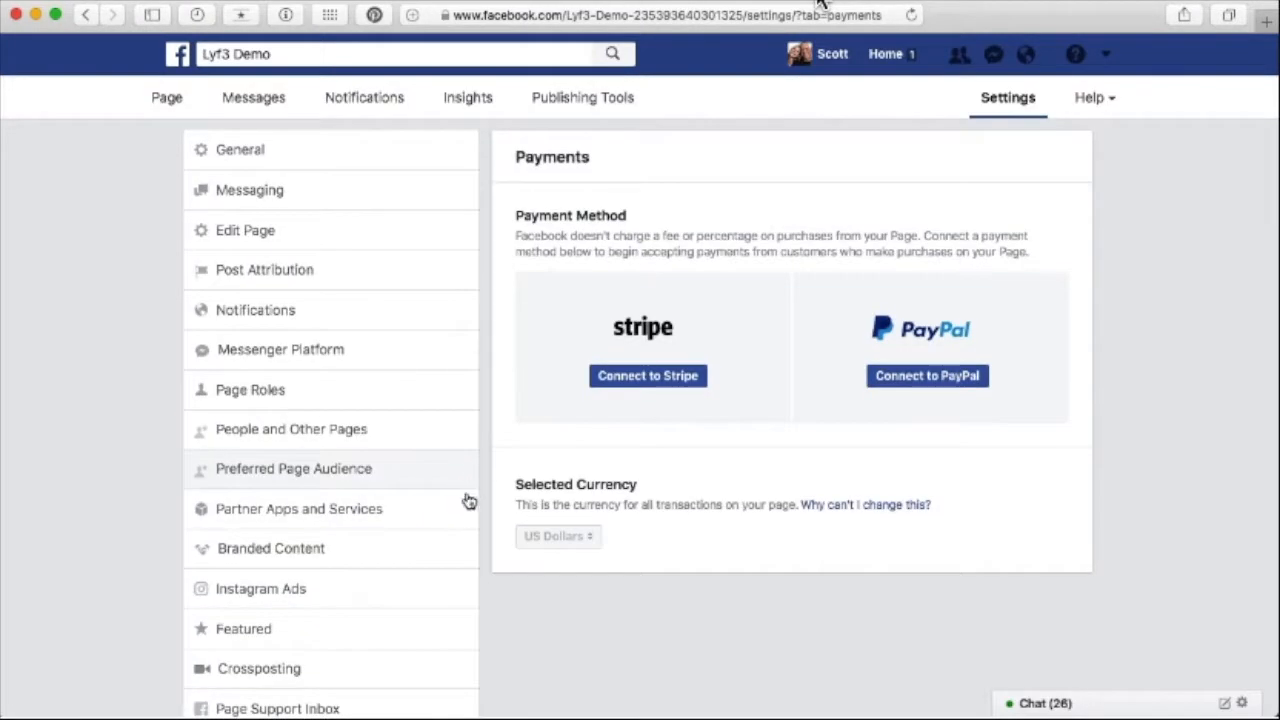
scroll(868, 482, "down", 1)
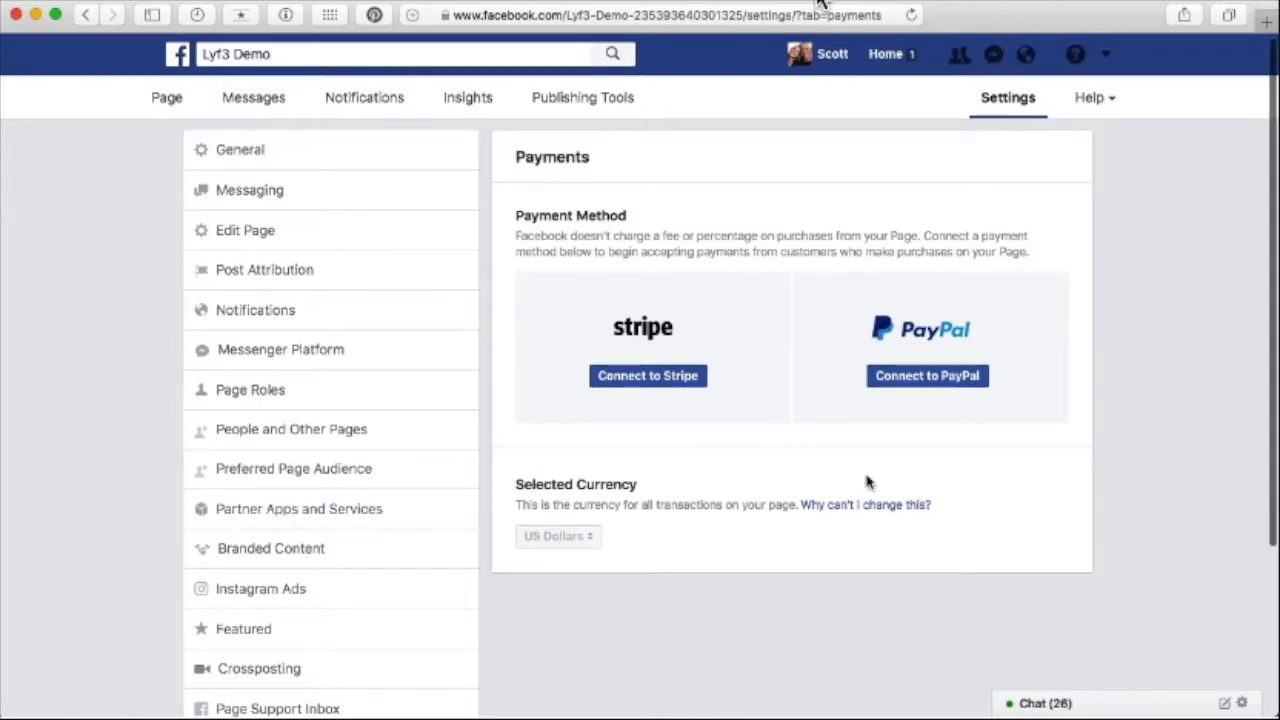
scroll(366, 588, "down", 5)
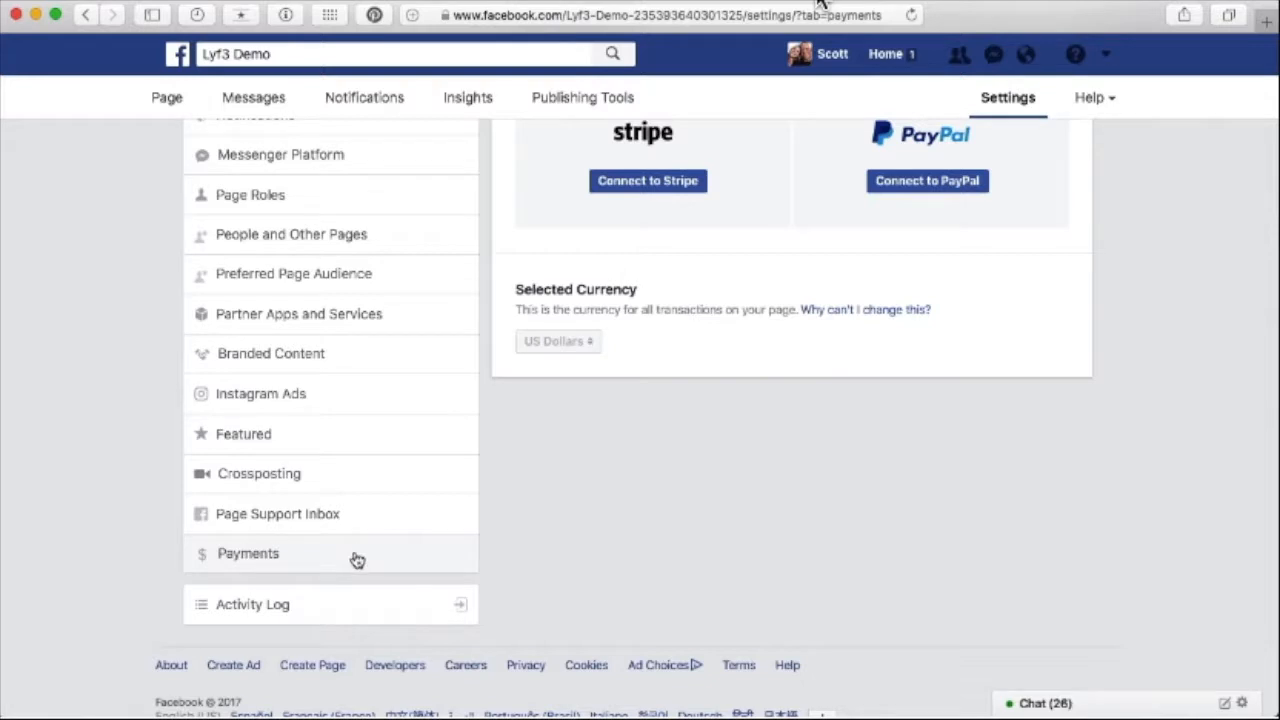
scroll(663, 526, "up", 3)
scroll(663, 526, "down", 4)
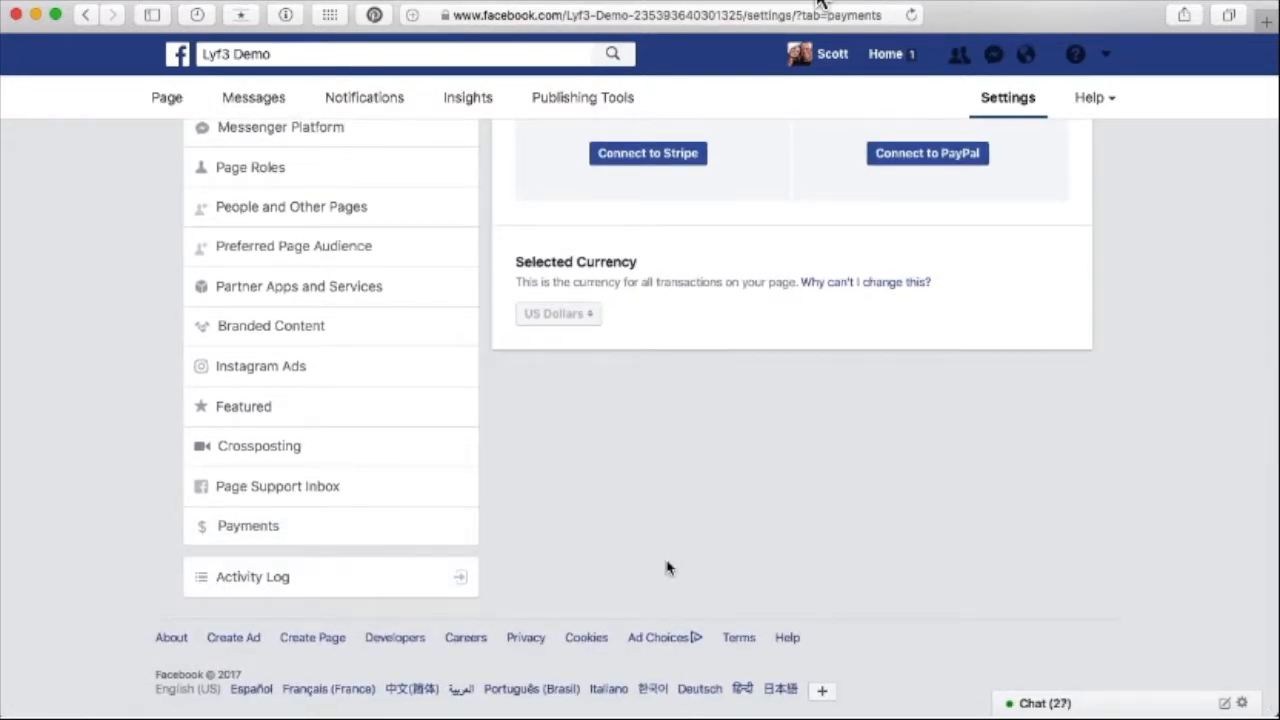
- Open the Page's Activity Log and examine its list of activity filters
left_click(262, 575)
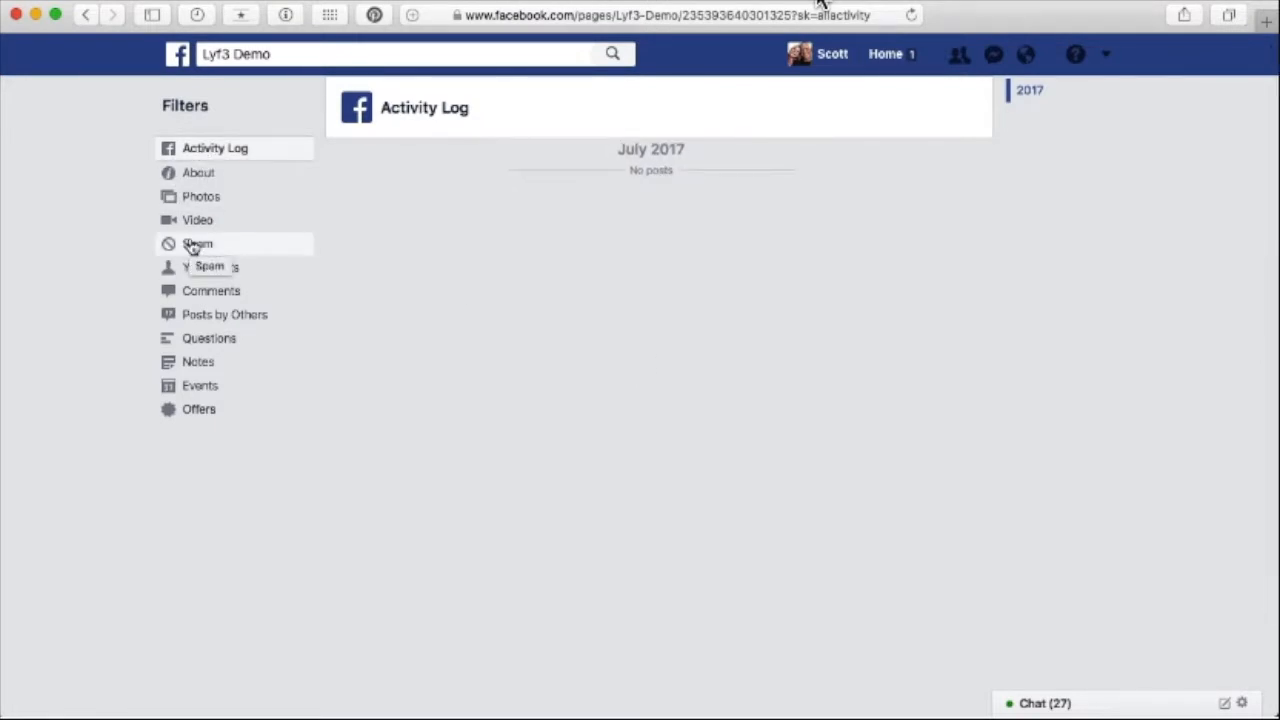
scroll(177, 228, "up", 5)
scroll(709, 140, "up", 1)
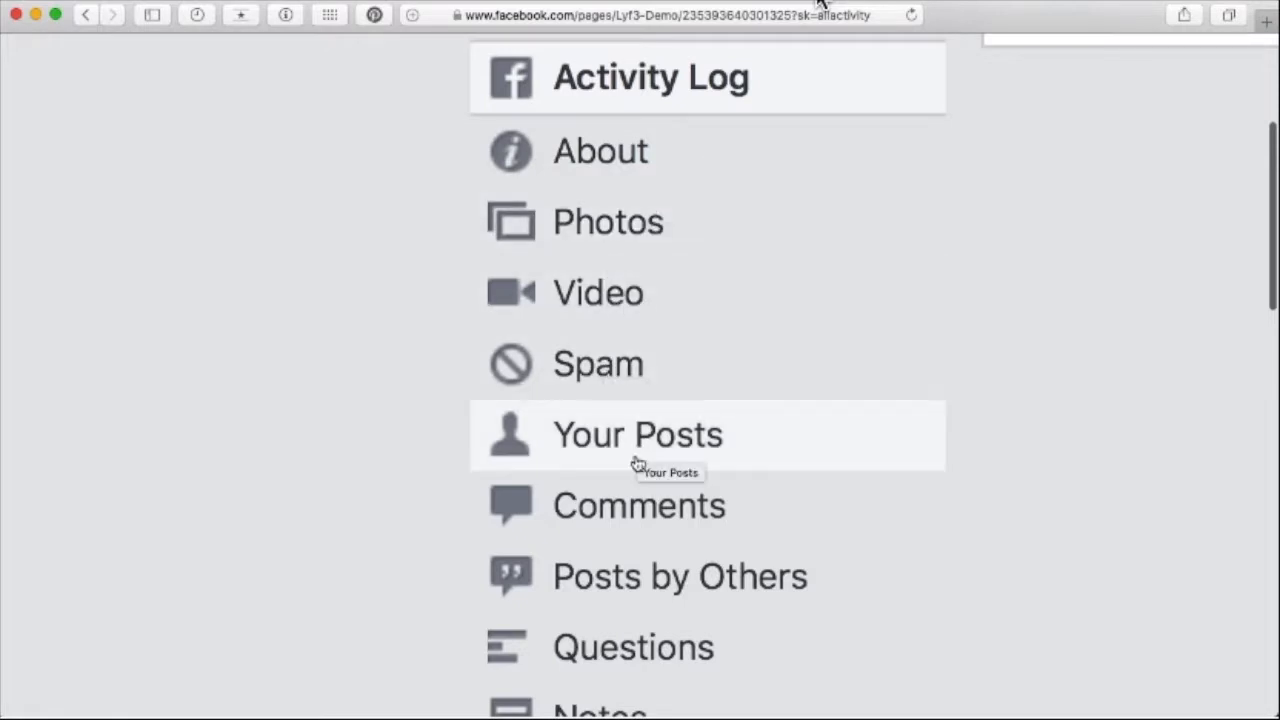
scroll(640, 464, "down", 3)
scroll(878, 487, "down", 2)
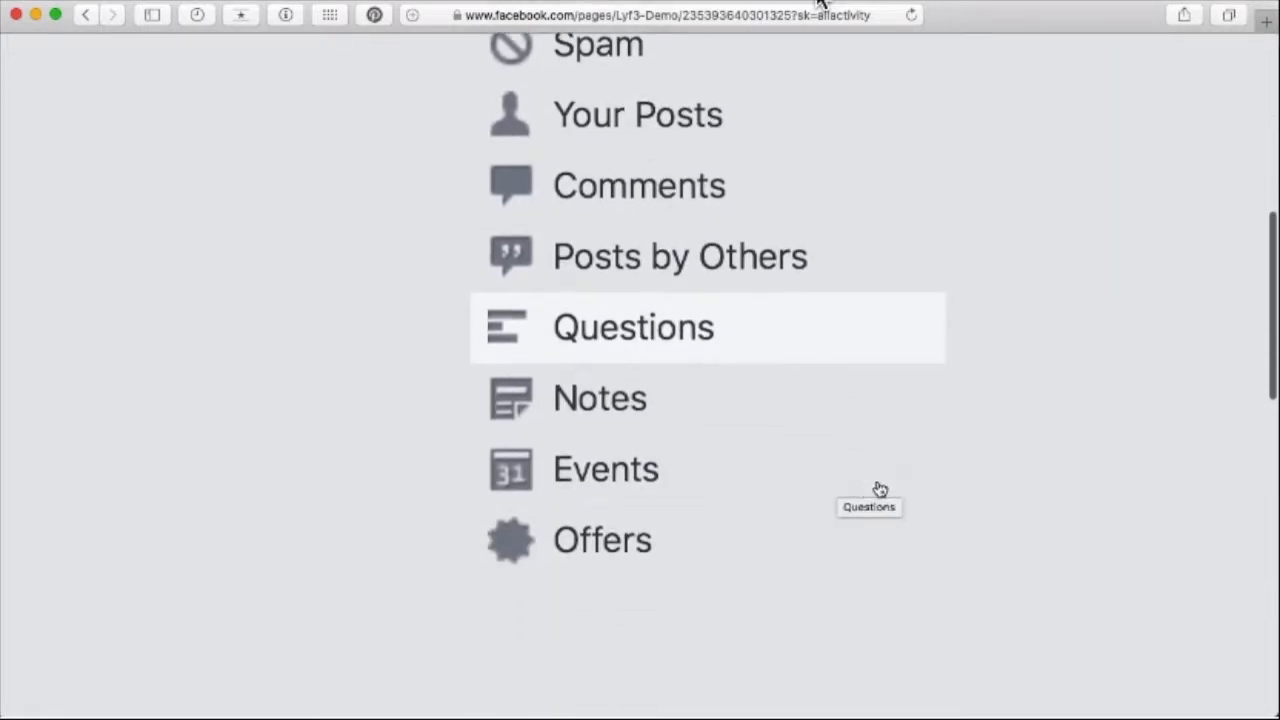
scroll(763, 431, "down", 5)
scroll(763, 431, "right", 3)
scroll(737, 400, "up", 8)
scroll(791, 374, "left", 3)
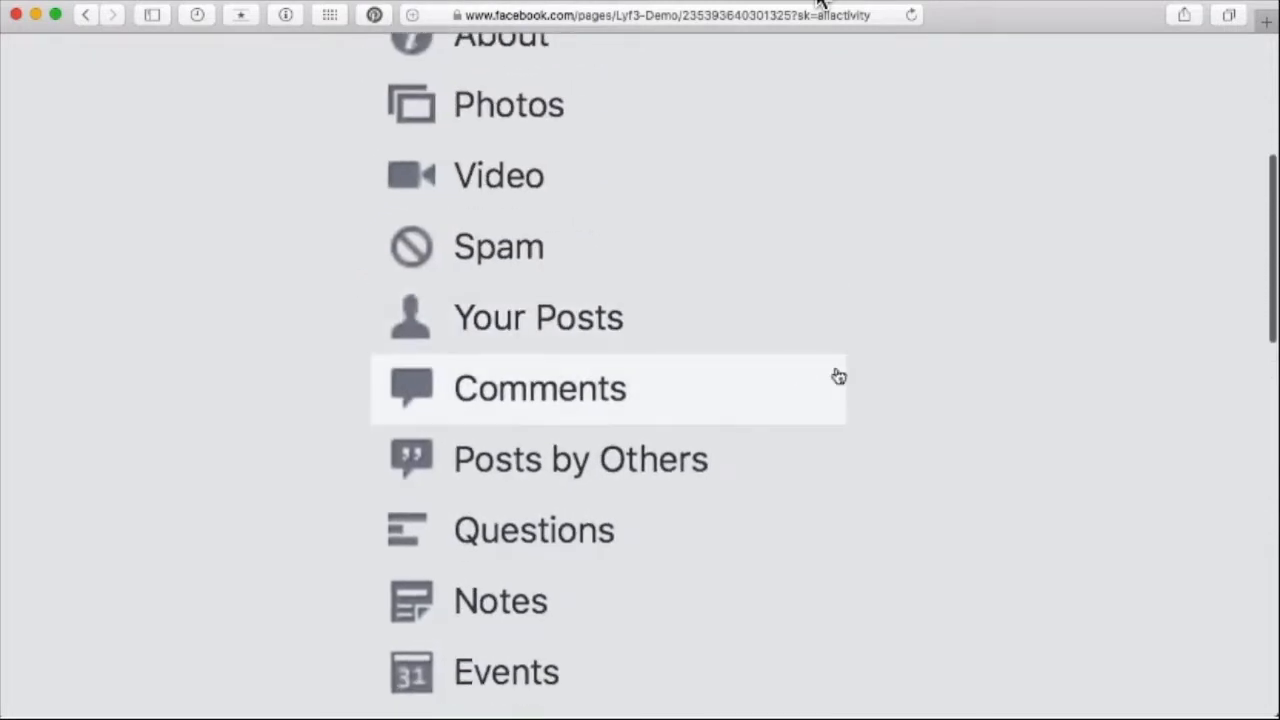
scroll(967, 372, "down", 5)
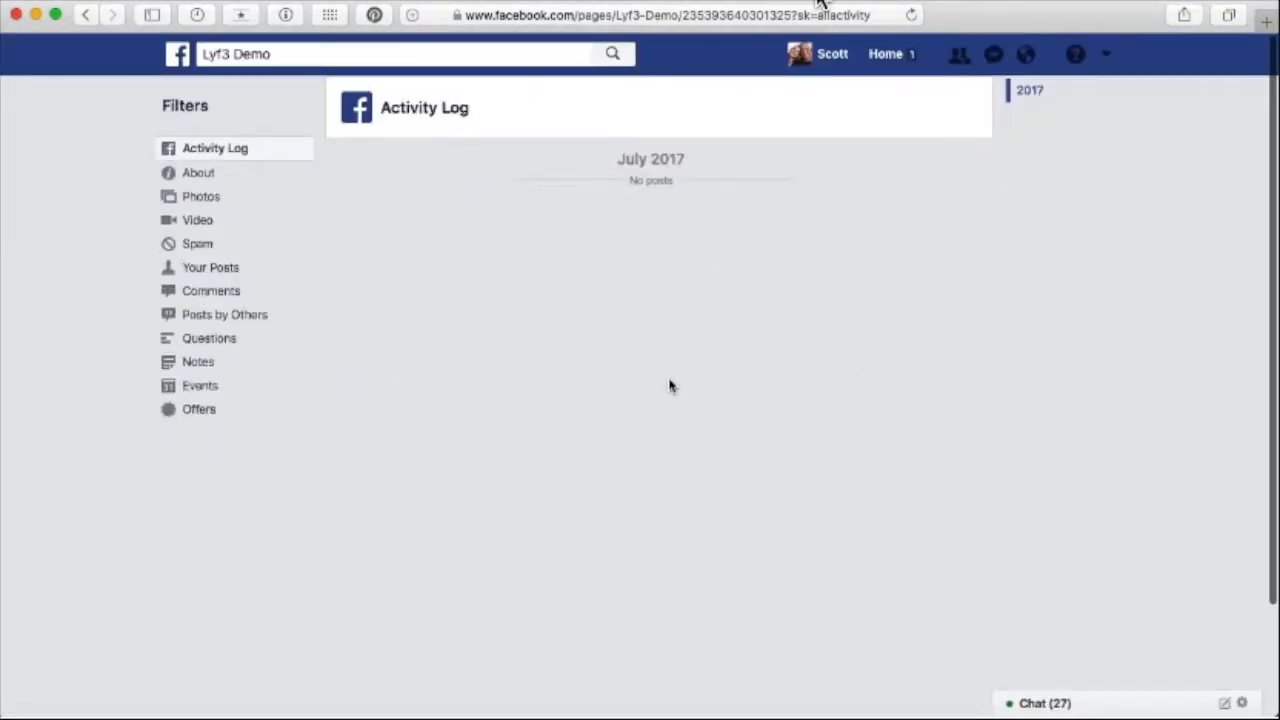
scroll(957, 546, "down", 2)
scroll(418, 428, "up", 3)
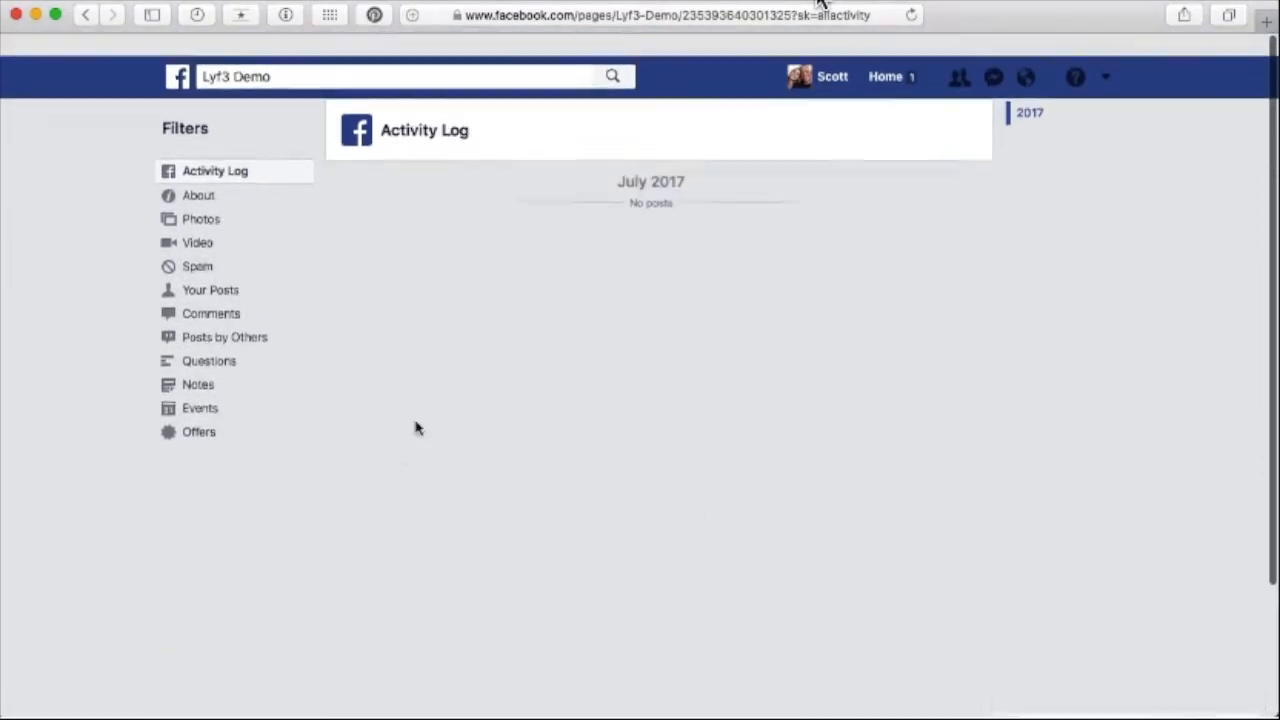
- Return from the Activity Log to the settings and open the Lyf3 Demo Page itself
left_click(86, 14)
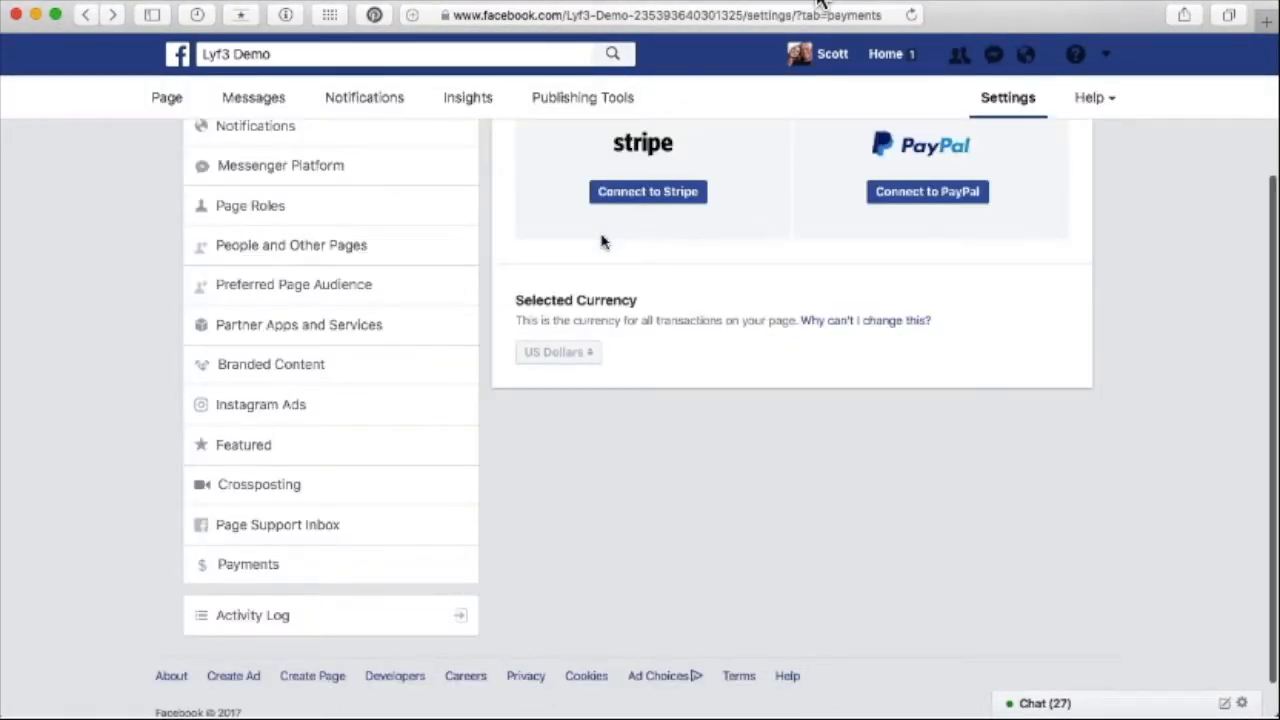
scroll(420, 269, "up", 4)
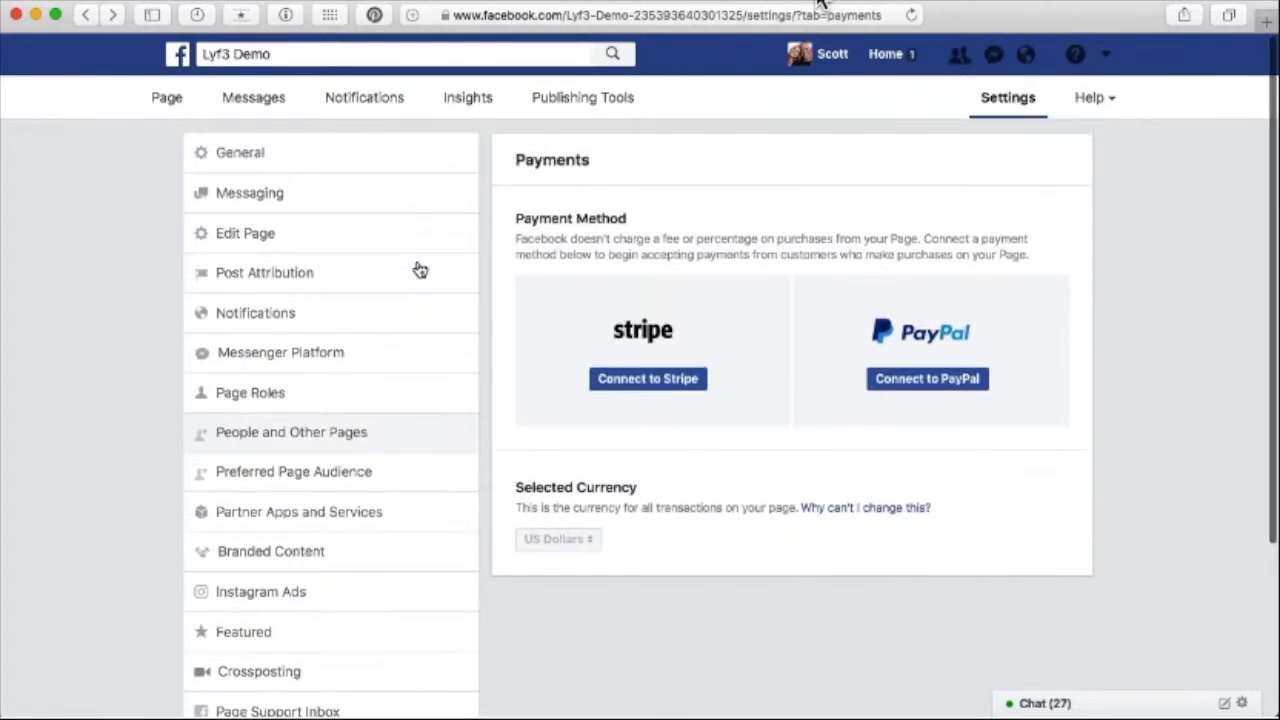
scroll(803, 91, "down", 1)
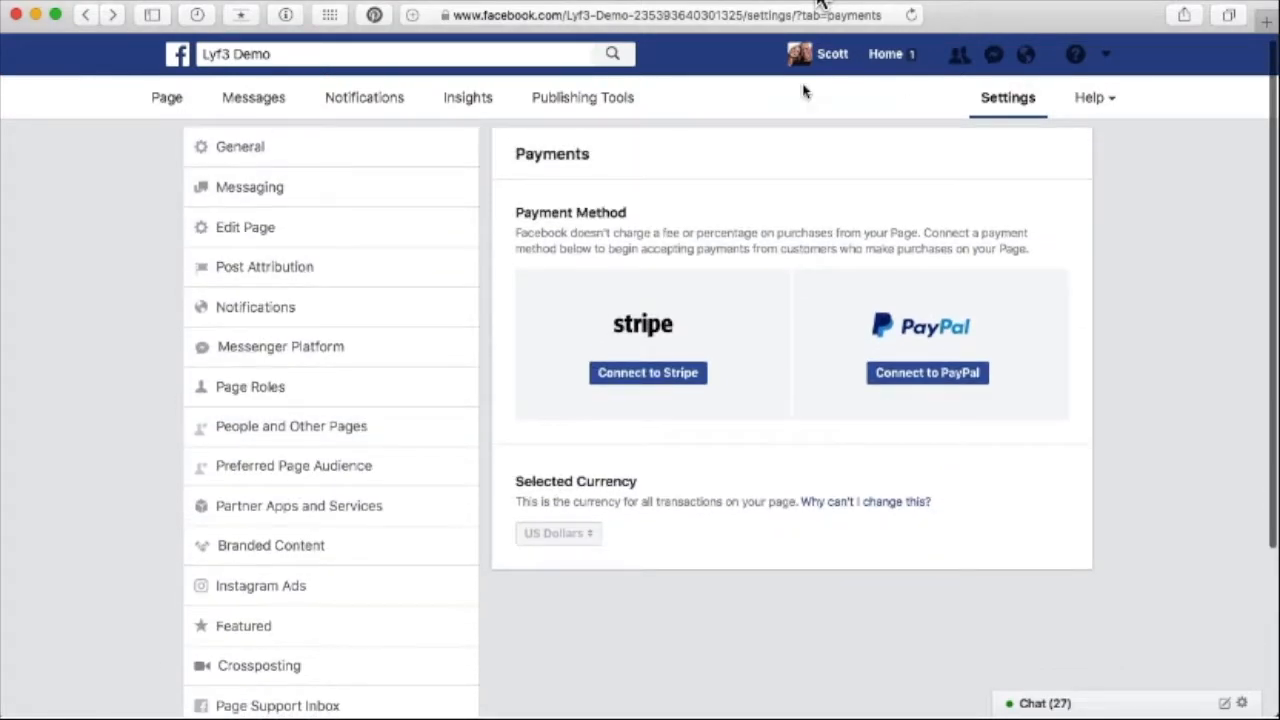
left_click(166, 100)
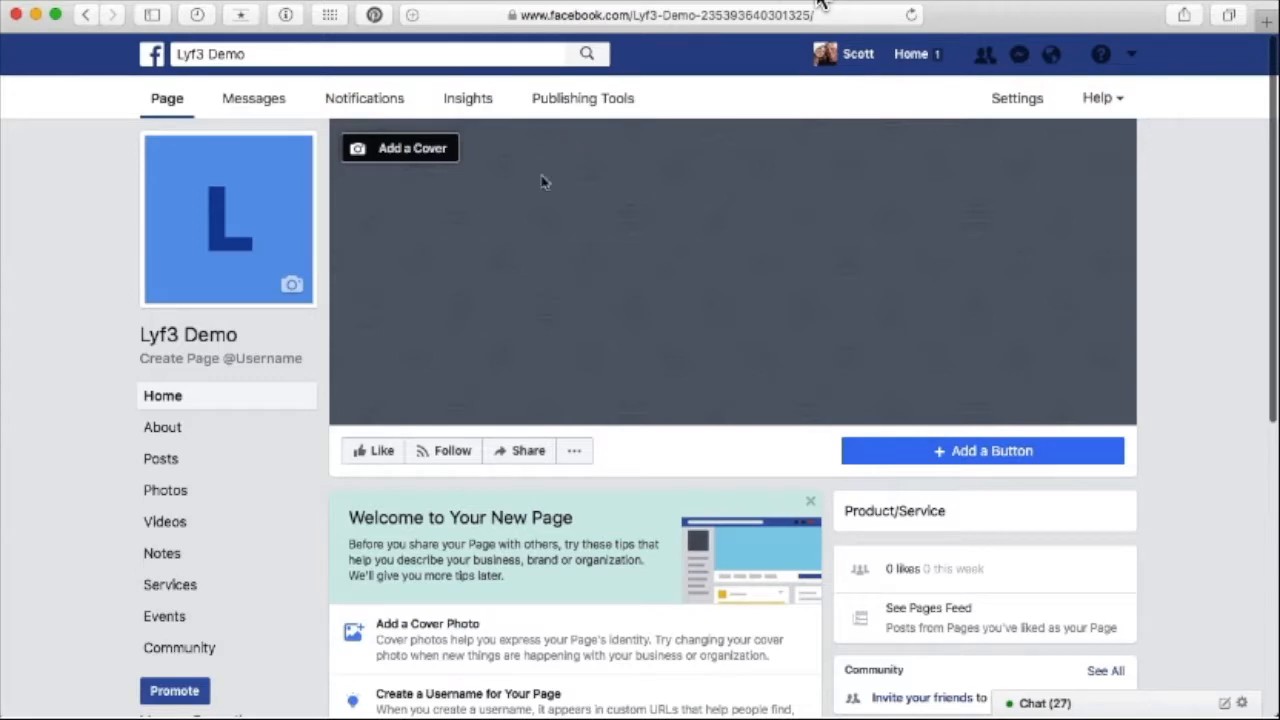
scroll(450, 277, "down", 3)
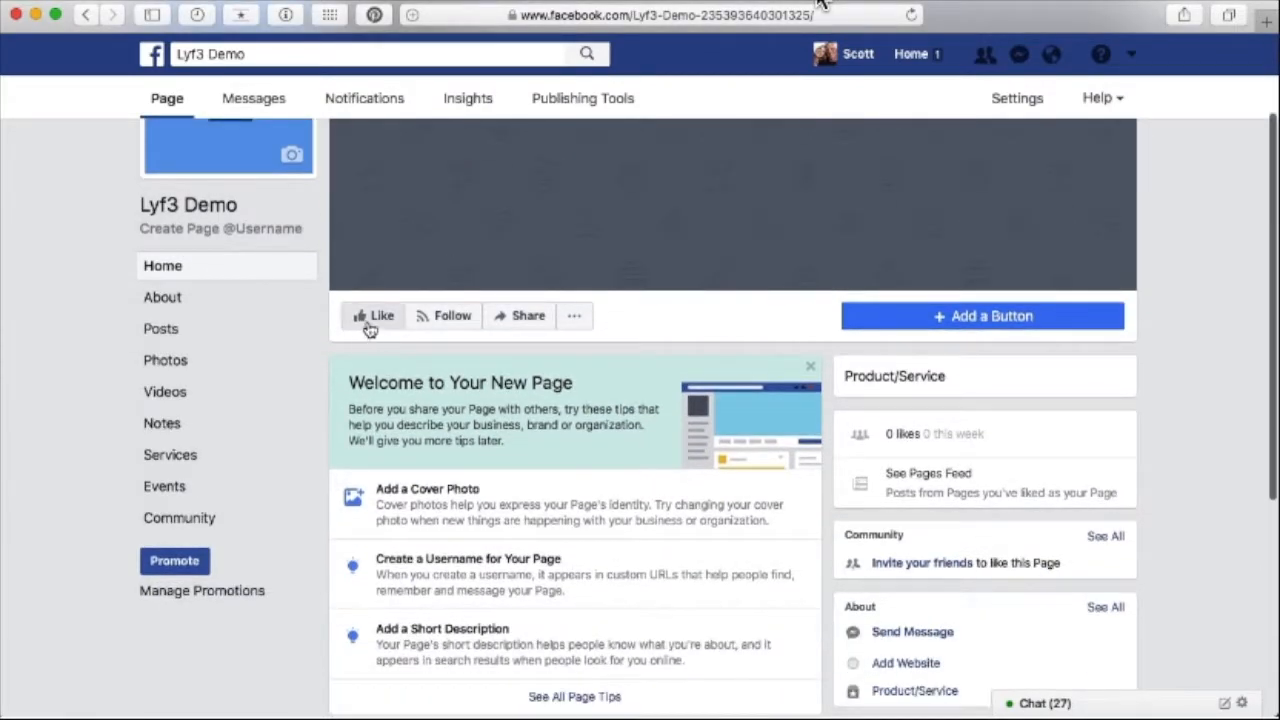
scroll(563, 329, "up", 3)
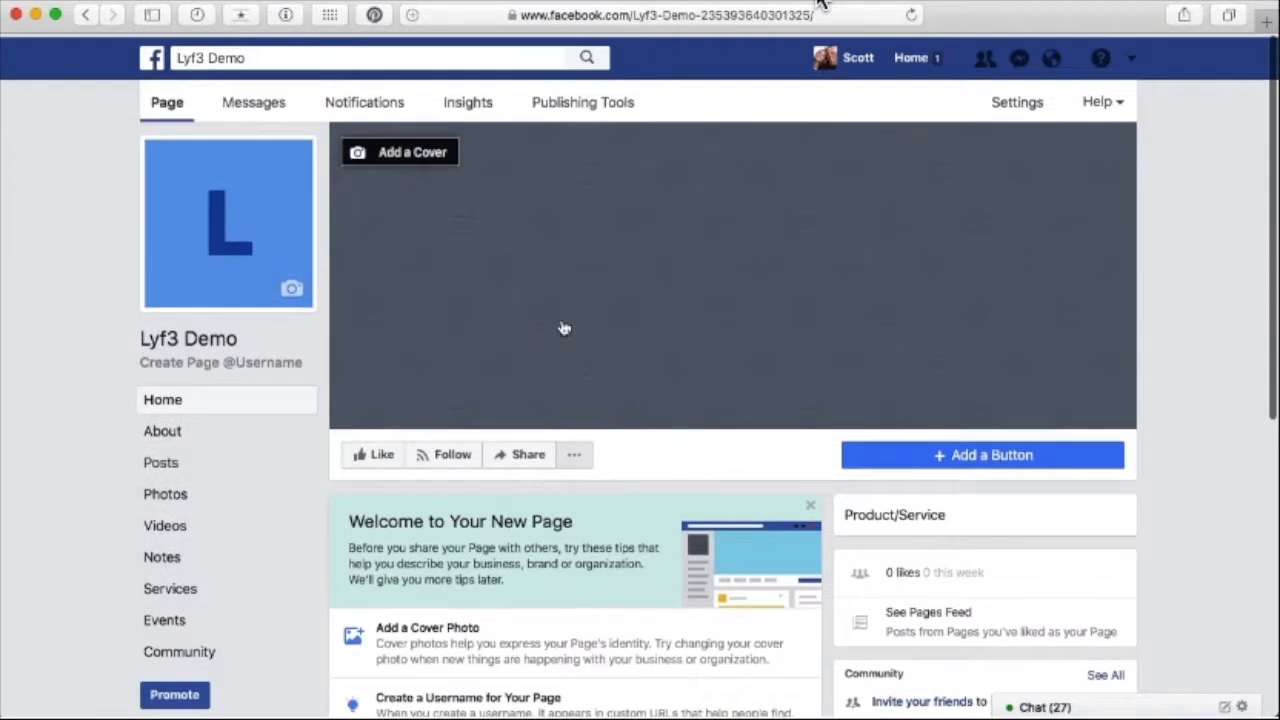
- Like the Lyf3 Demo Page and show its unlike and following options
left_click(370, 452)
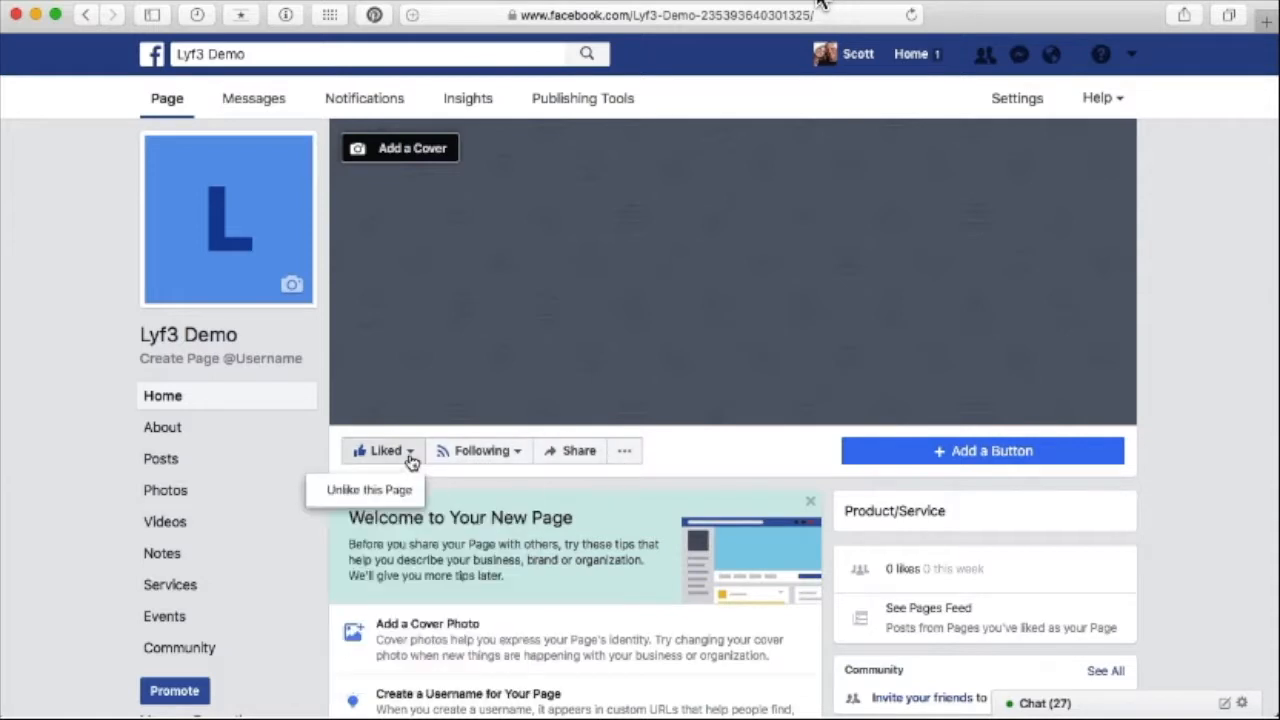
mouse_move(505, 457)
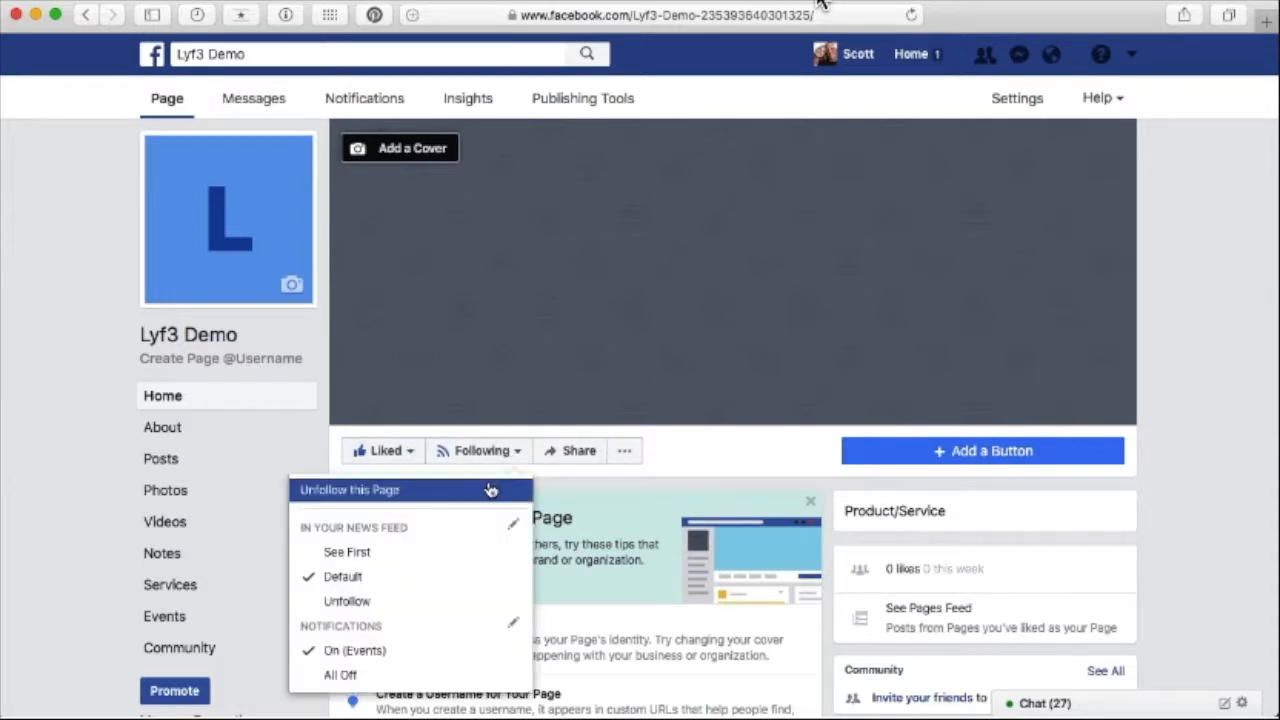
- Start sharing the Lyf3 Demo Page on a Page you manage and browse the available destination Pages
left_click(576, 455)
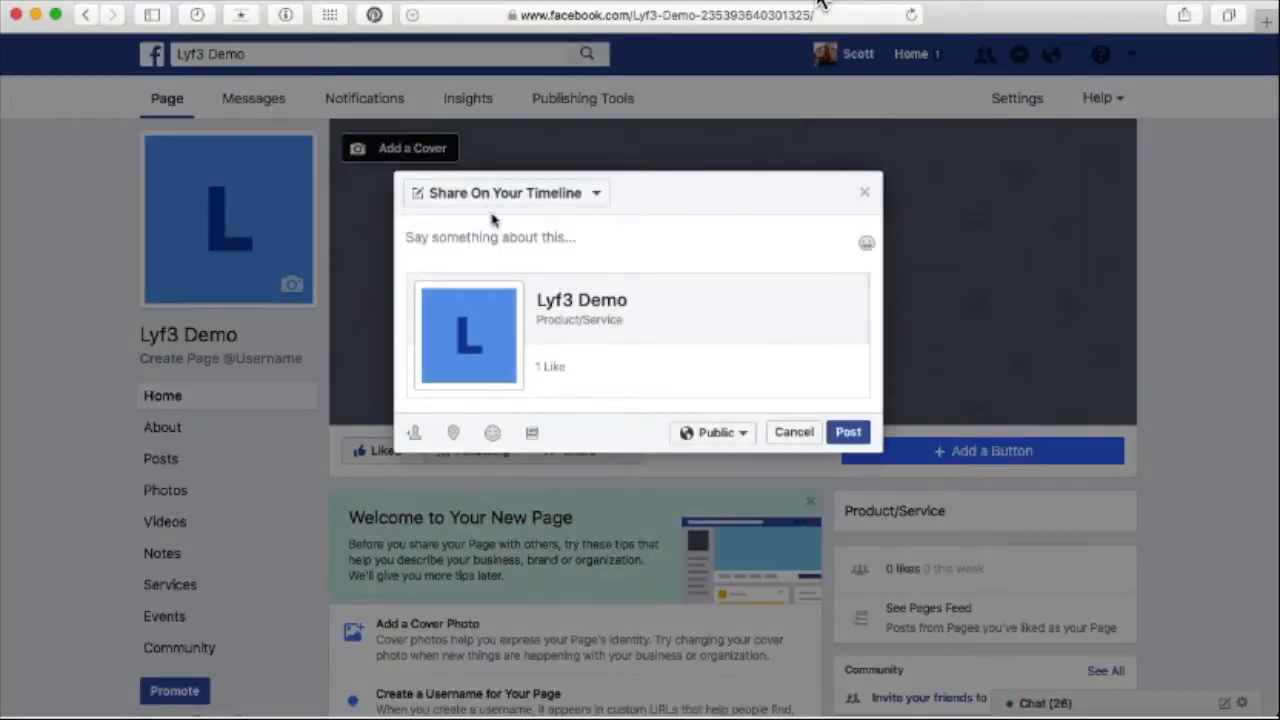
left_click(597, 196)
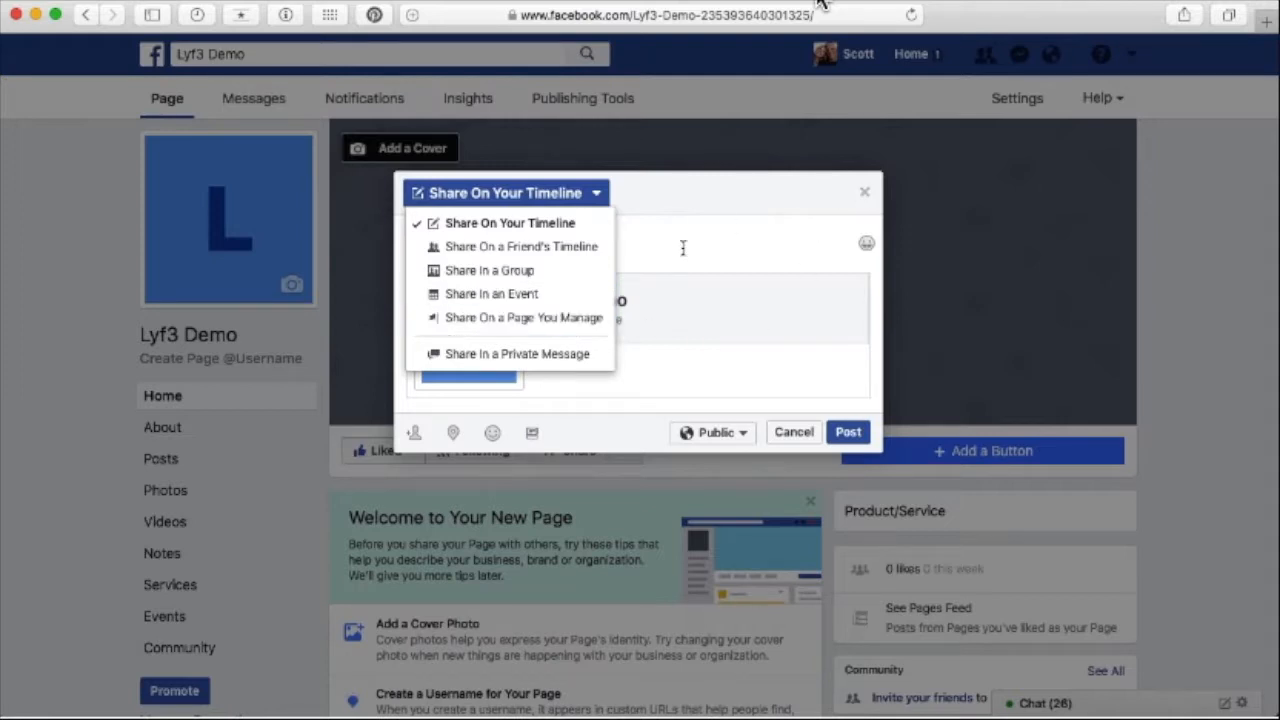
left_click(580, 318)
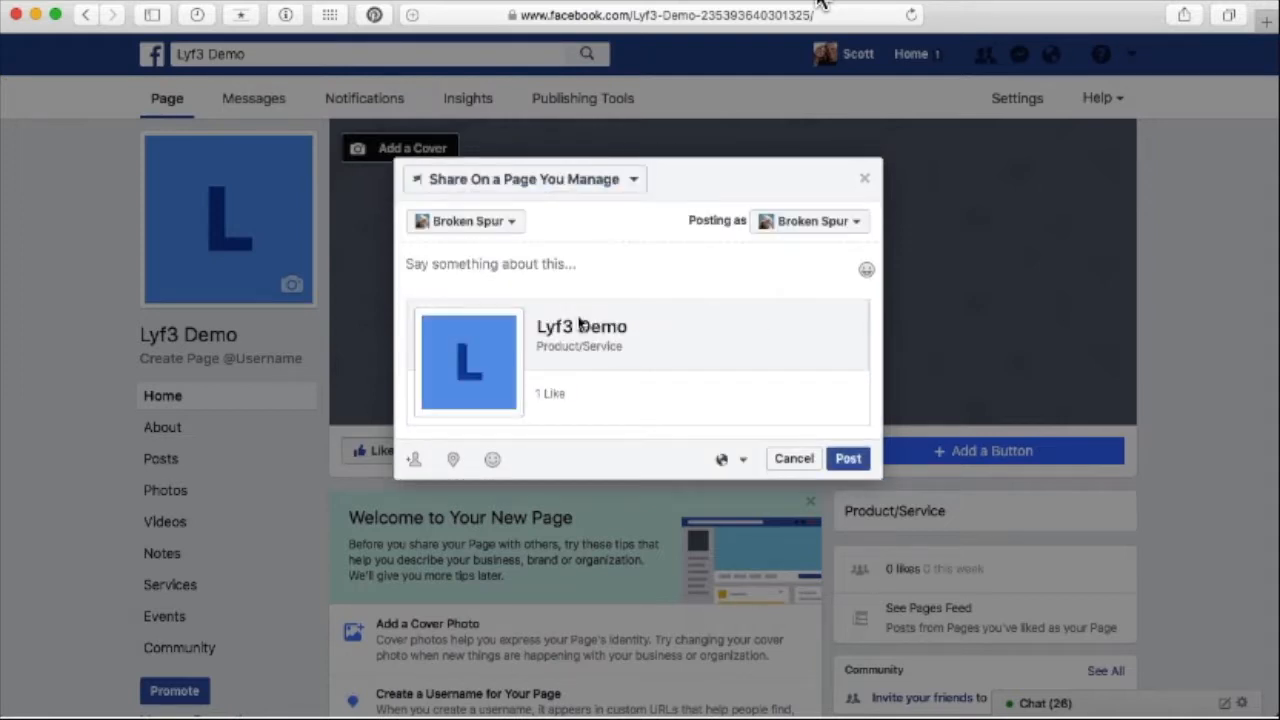
left_click(512, 222)
scroll(516, 265, "down", 3)
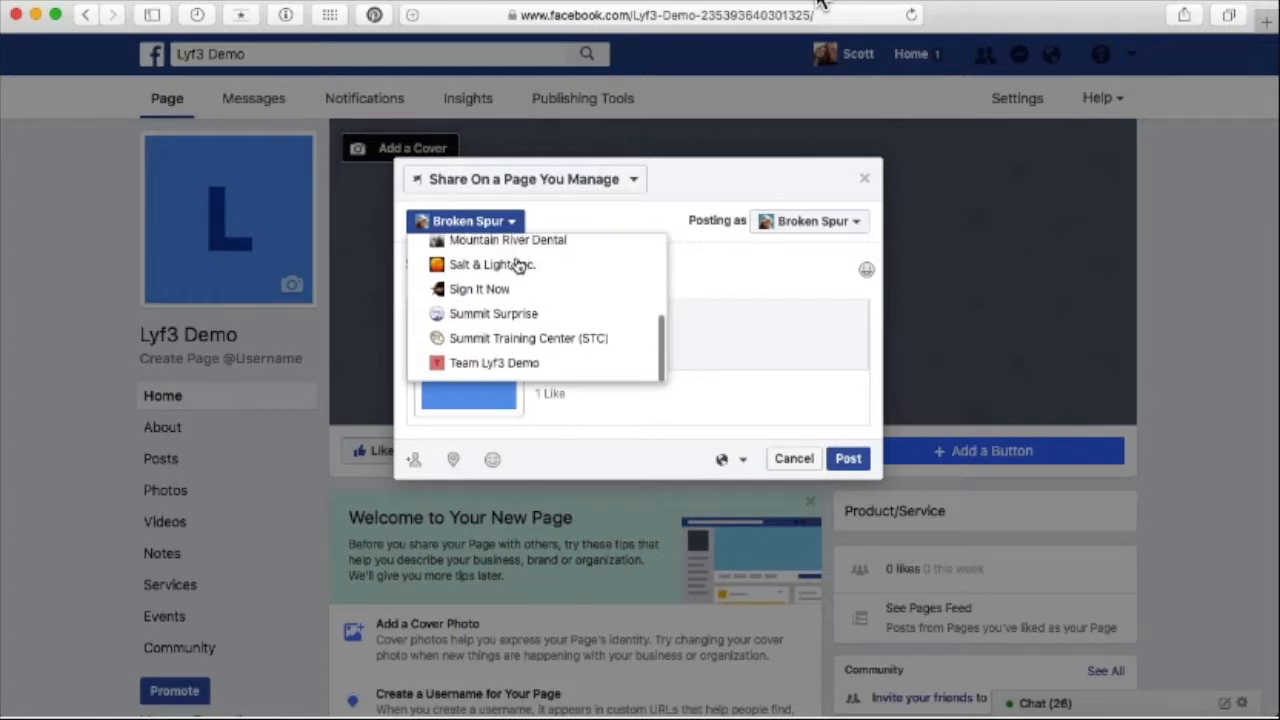
scroll(530, 290, "up", 5)
left_click(645, 220)
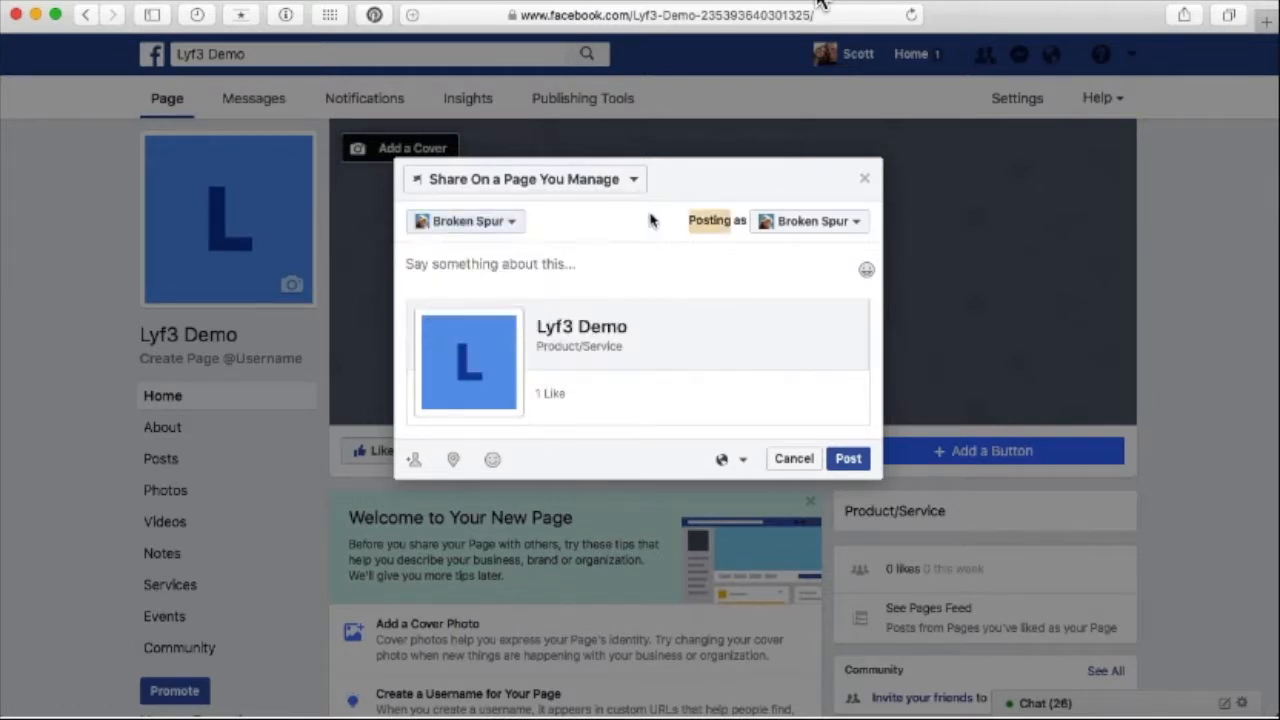
- Set the shared post's posting identity to Lyf3
left_click(846, 226)
scroll(700, 394, "down", 3)
scroll(700, 394, "up", 3)
left_click(665, 354)
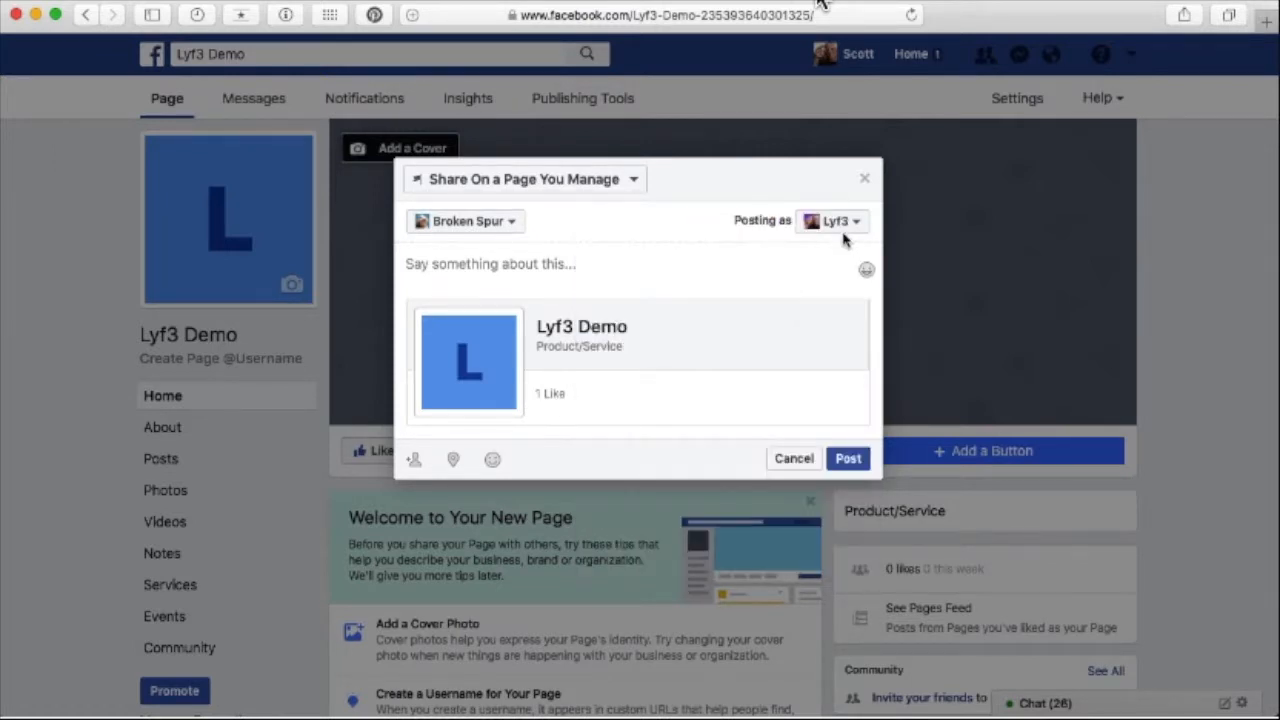
- Check the destination Pages for the share once more, then cancel sharing without posting
left_click(506, 222)
scroll(512, 278, "down", 2)
scroll(470, 290, "up", 2)
left_click(724, 340)
left_click(788, 458)
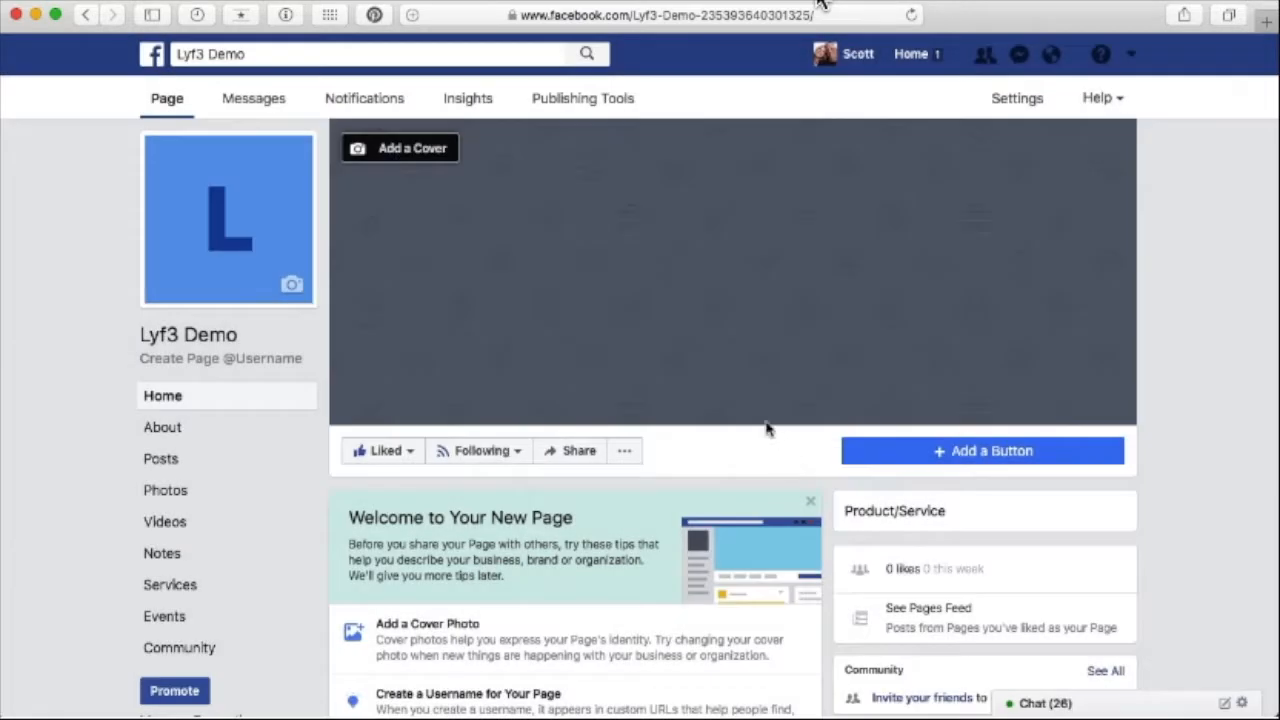
- Open the Lyf3 Demo Page's info for editing and go on to see all of its information
left_click(626, 455)
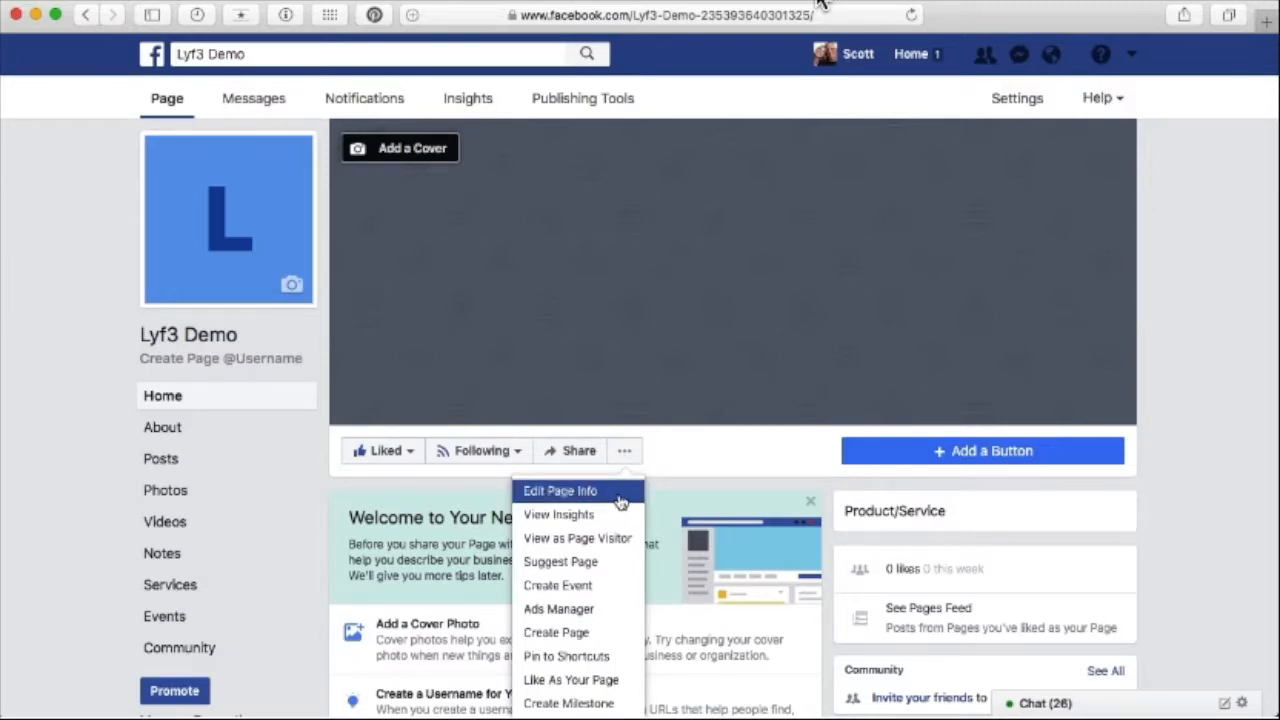
left_click(620, 501)
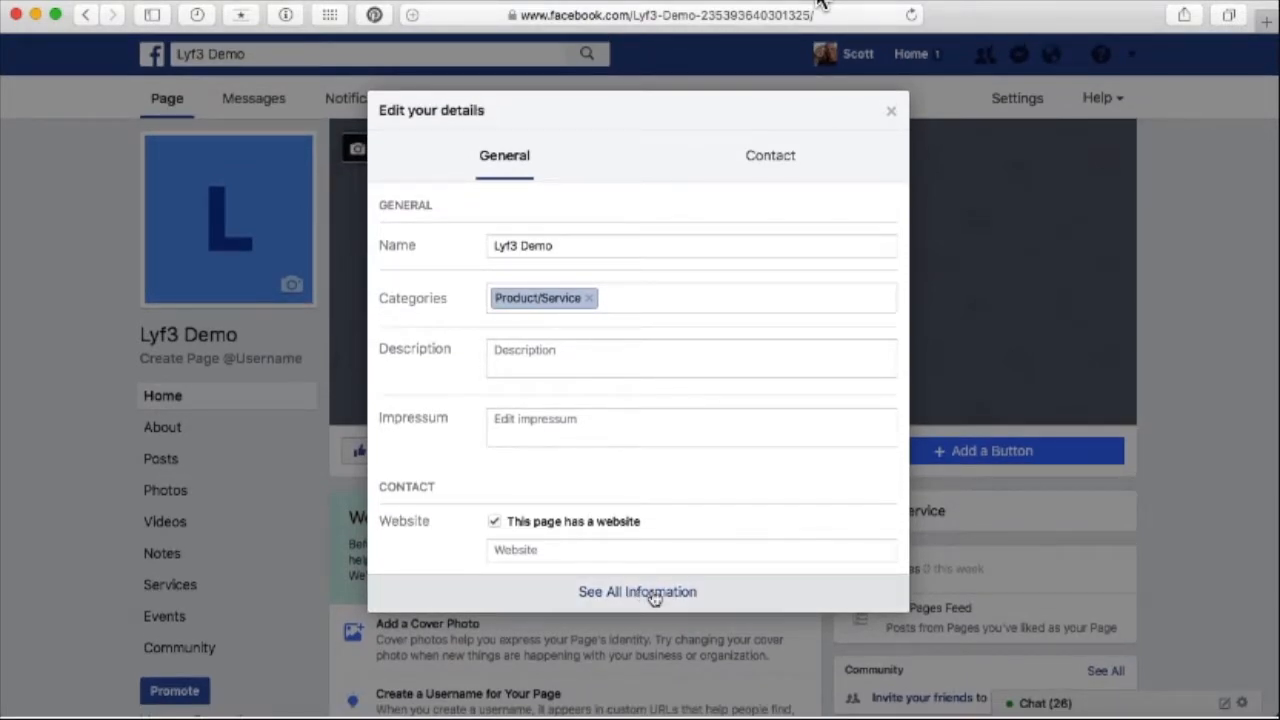
left_click(653, 592)
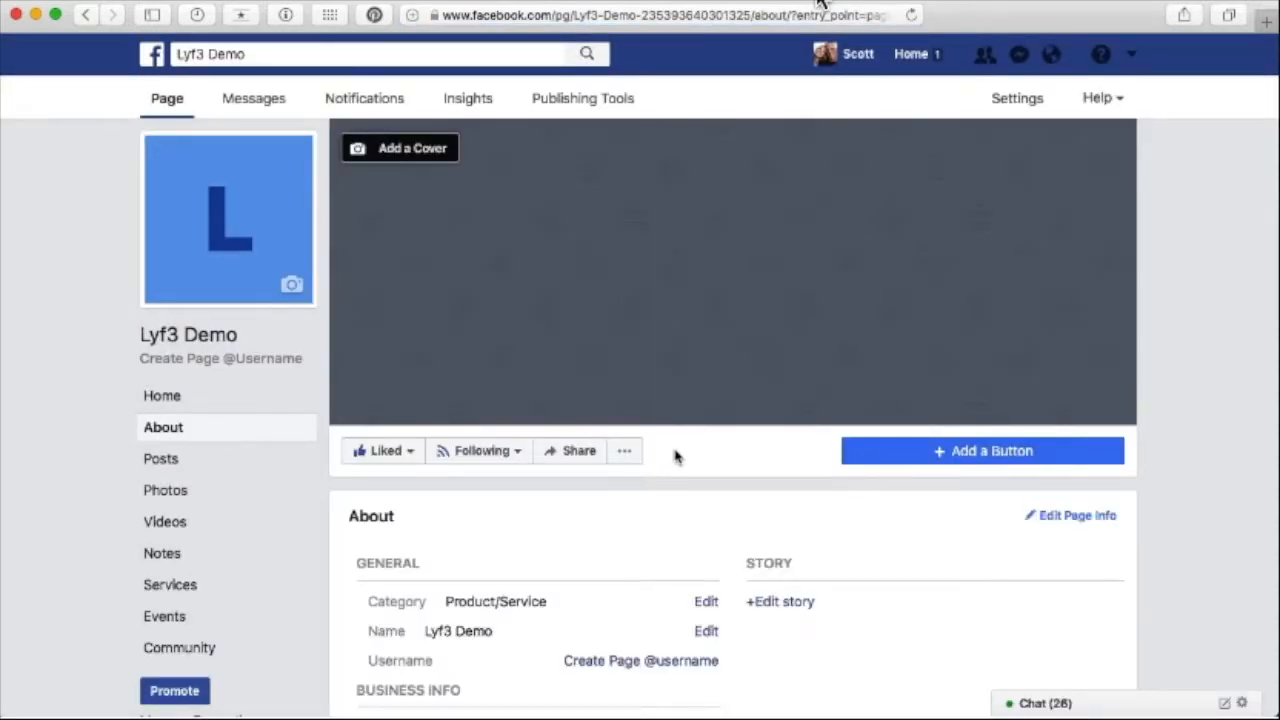
- Review the general, business, contact and more info fields offered on the Page's About section
scroll(676, 452, "down", 5)
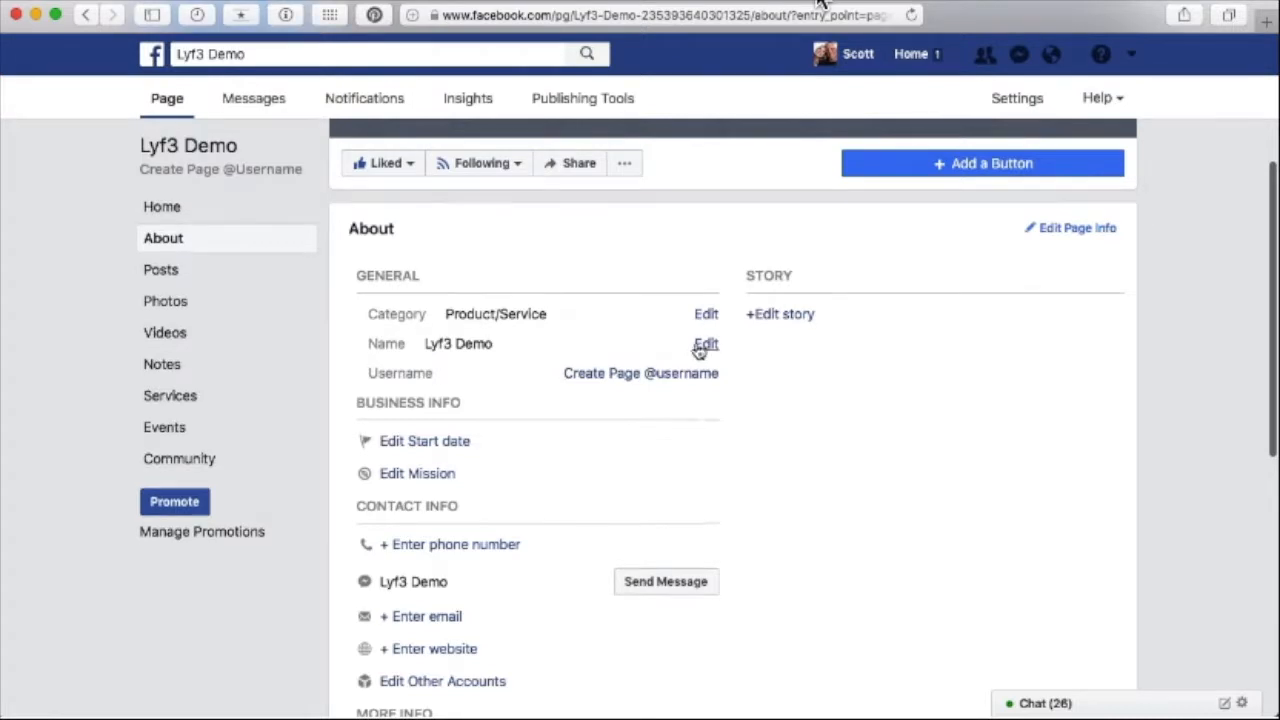
scroll(512, 402, "down", 2)
scroll(512, 402, "down", 1)
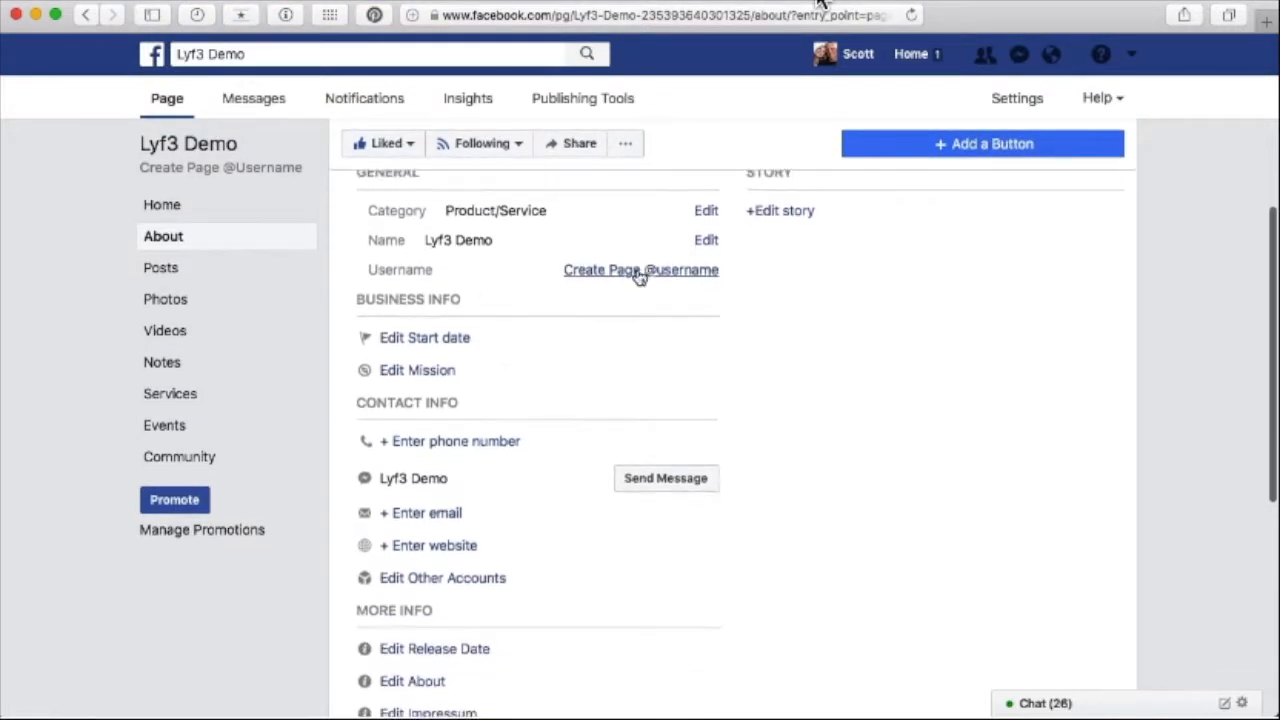
scroll(432, 420, "down", 1)
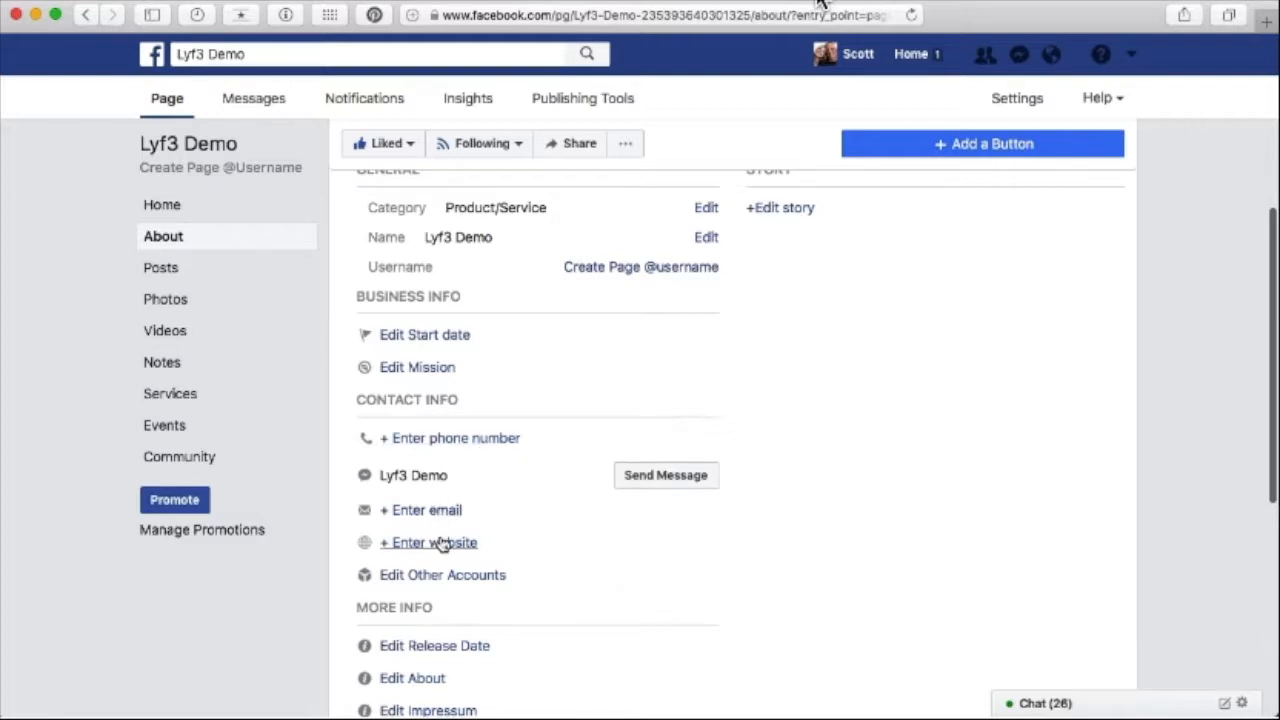
scroll(528, 550, "down", 5)
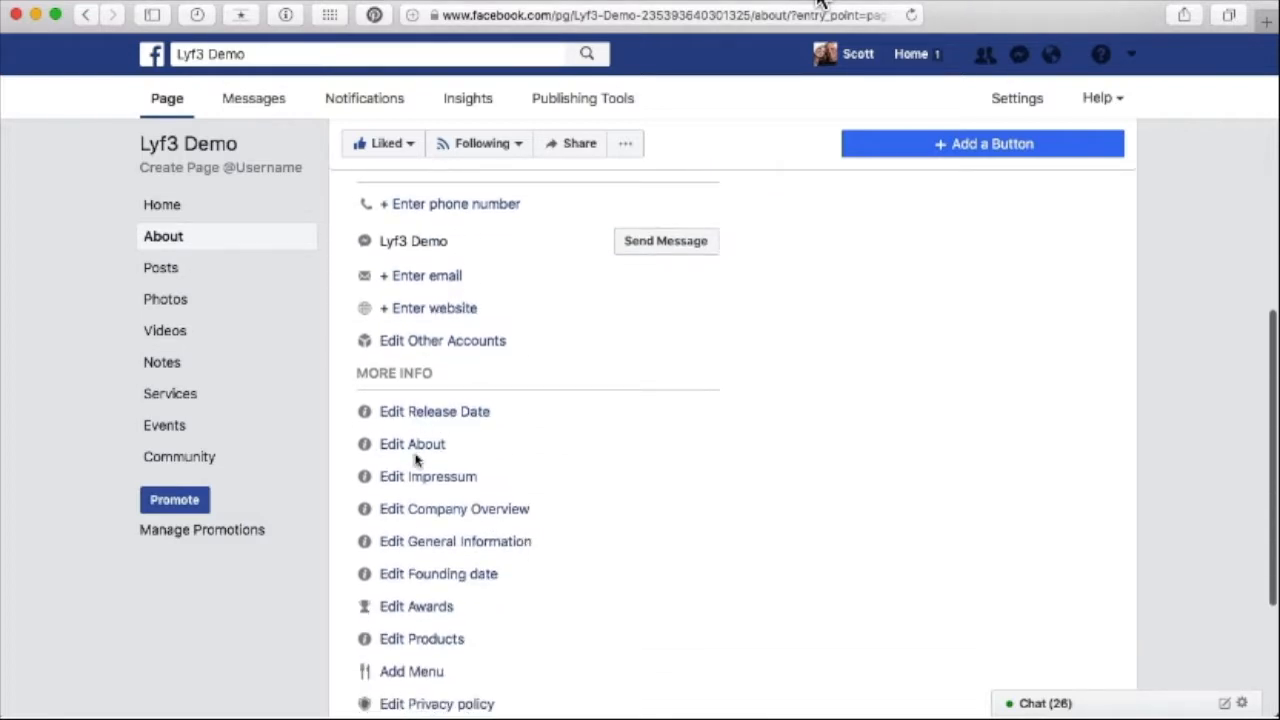
scroll(515, 505, "down", 4)
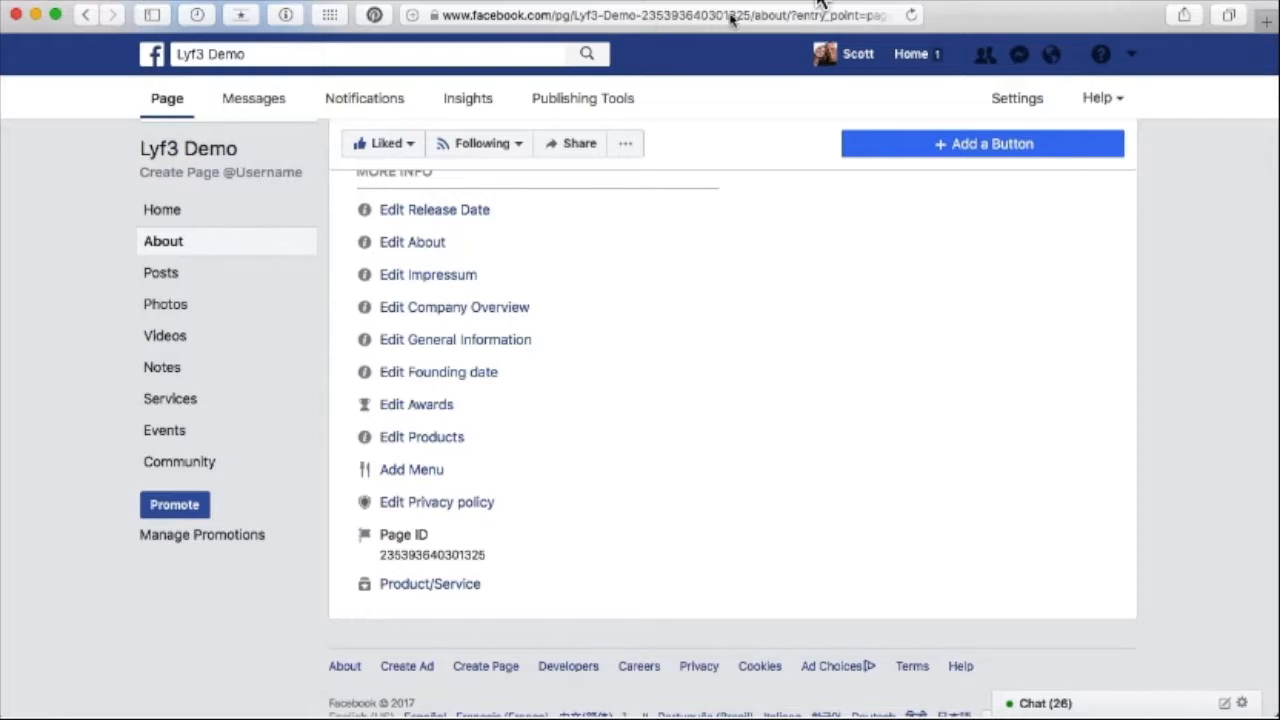
scroll(709, 366, "up", 10)
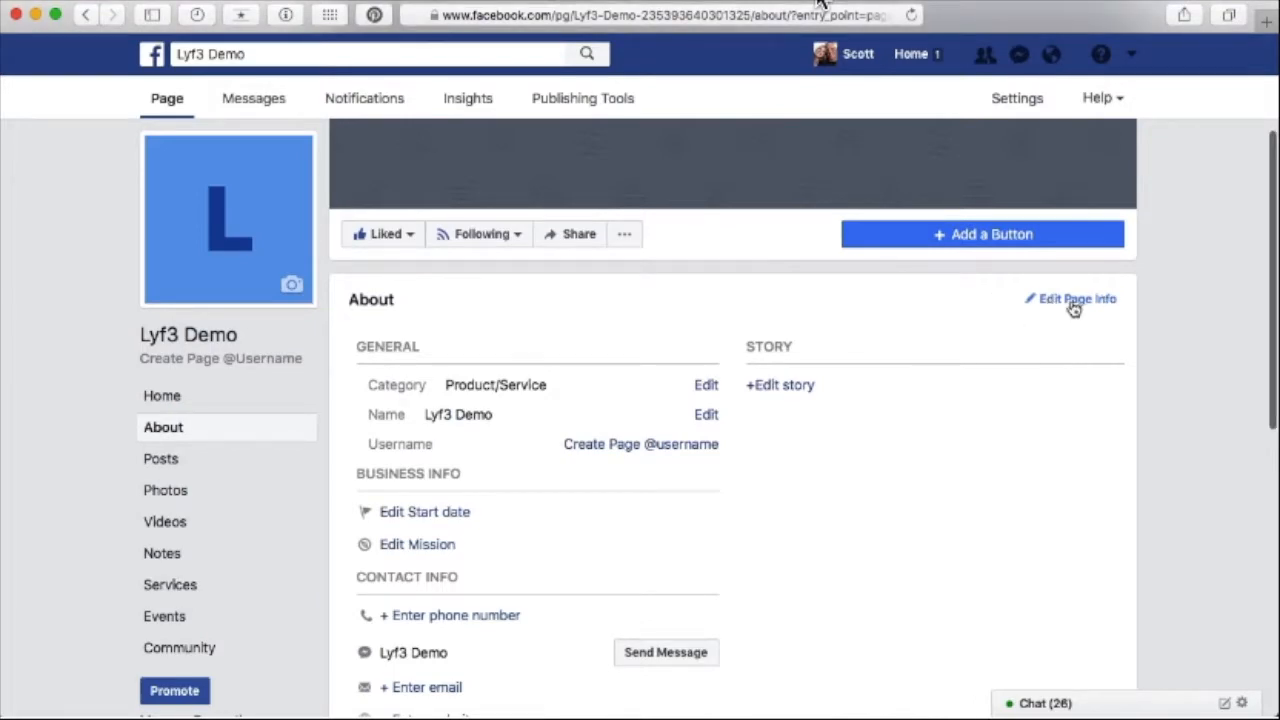
scroll(912, 357, "down", 10)
scroll(910, 357, "up", 10)
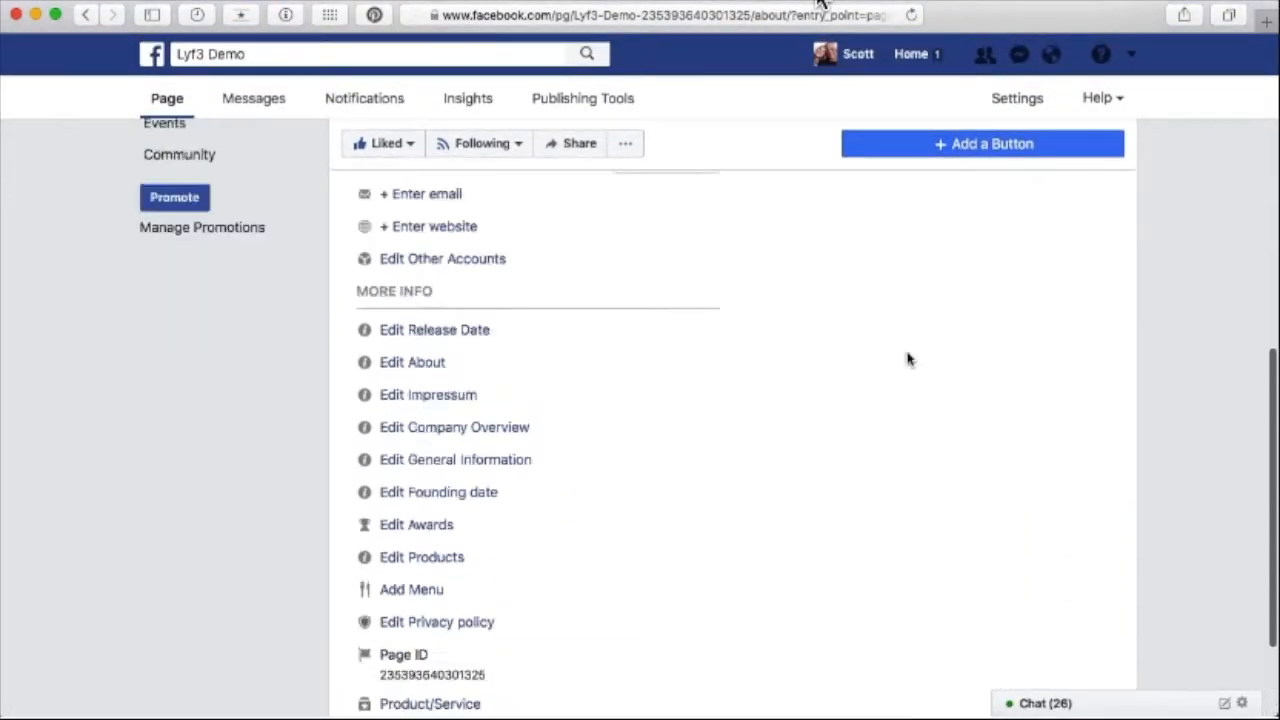
- Open the Page details for editing, check the contact section's website field, and close them without saving
left_click(1056, 363)
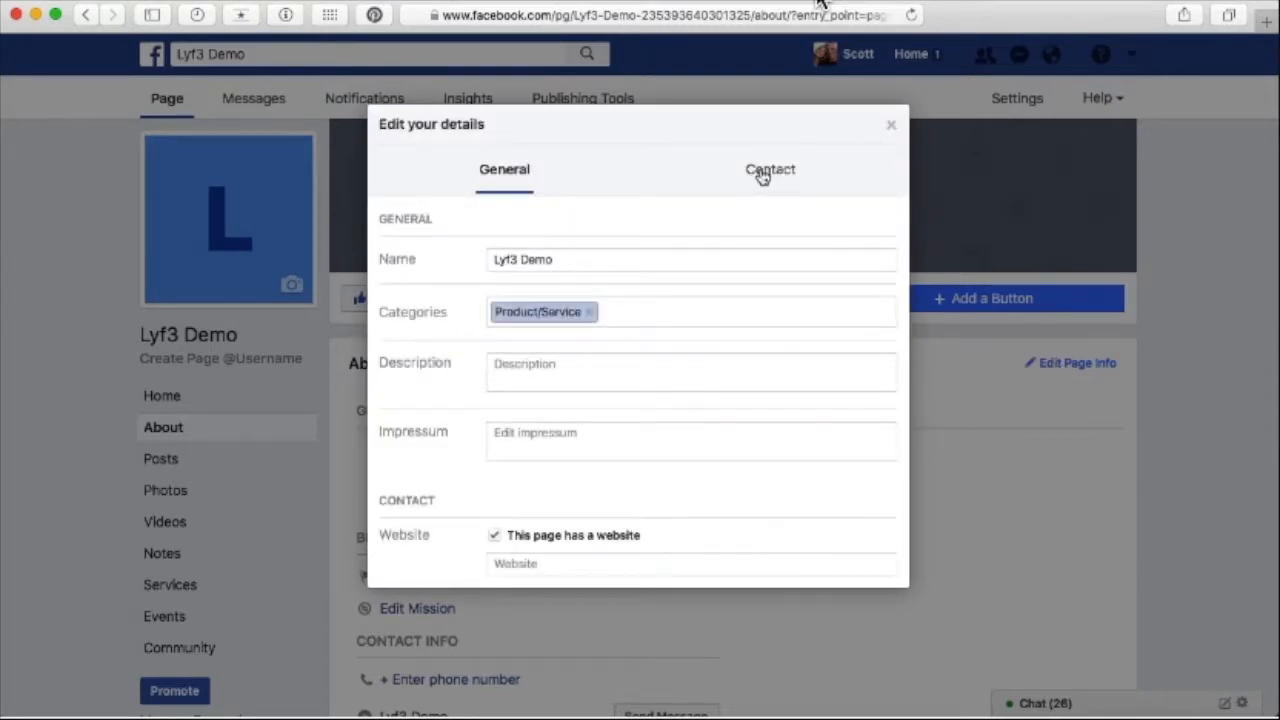
left_click(762, 175)
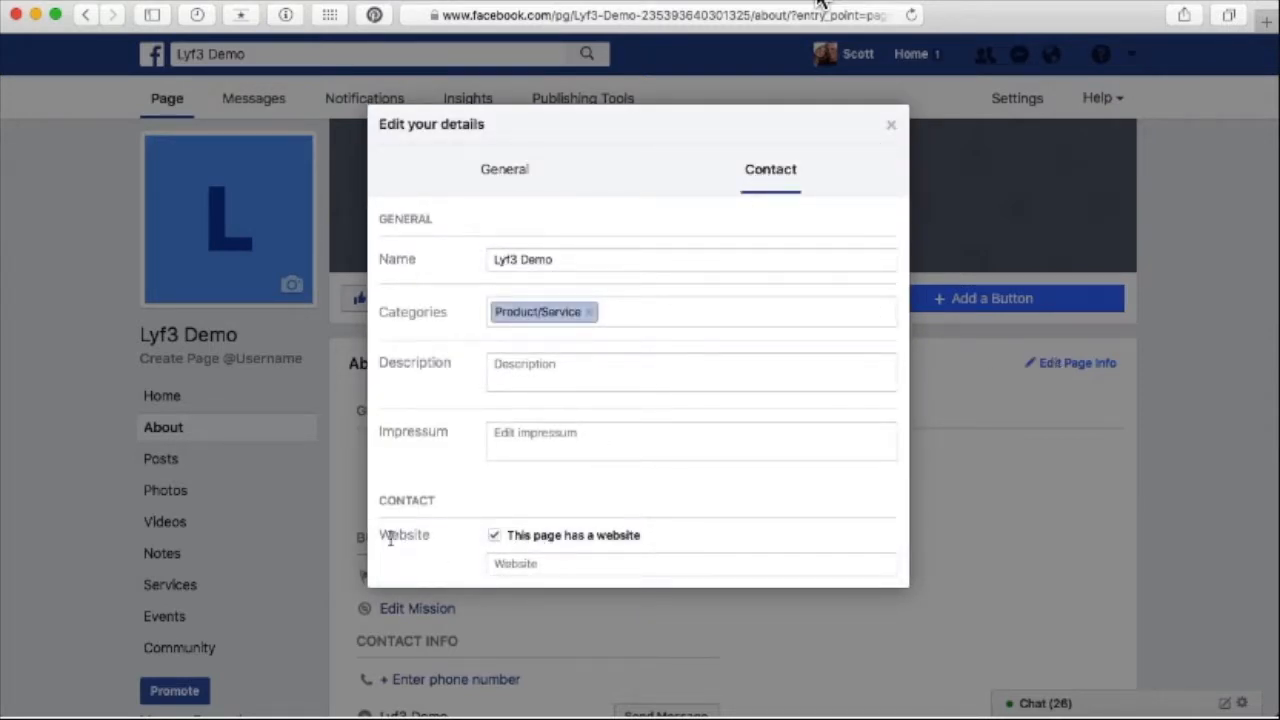
left_click(547, 566)
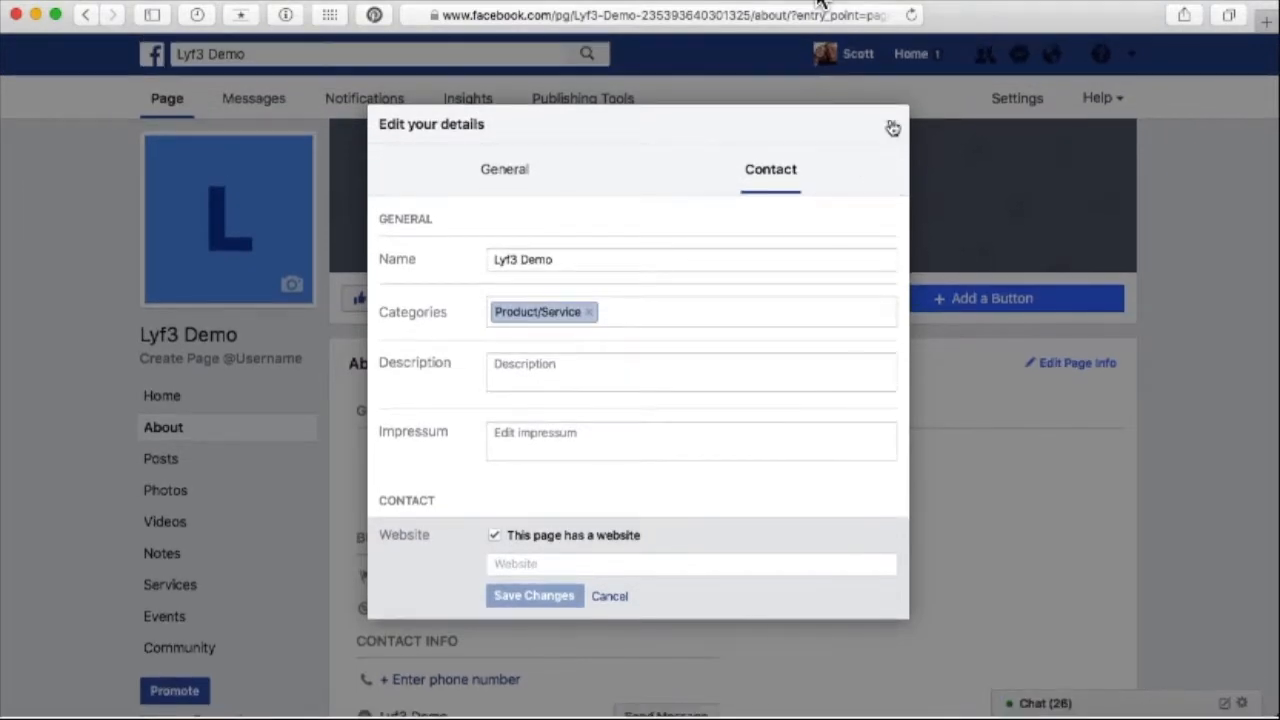
left_click(891, 128)
- Try to view the Page as a Page visitor and dismiss the notice
left_click(625, 298)
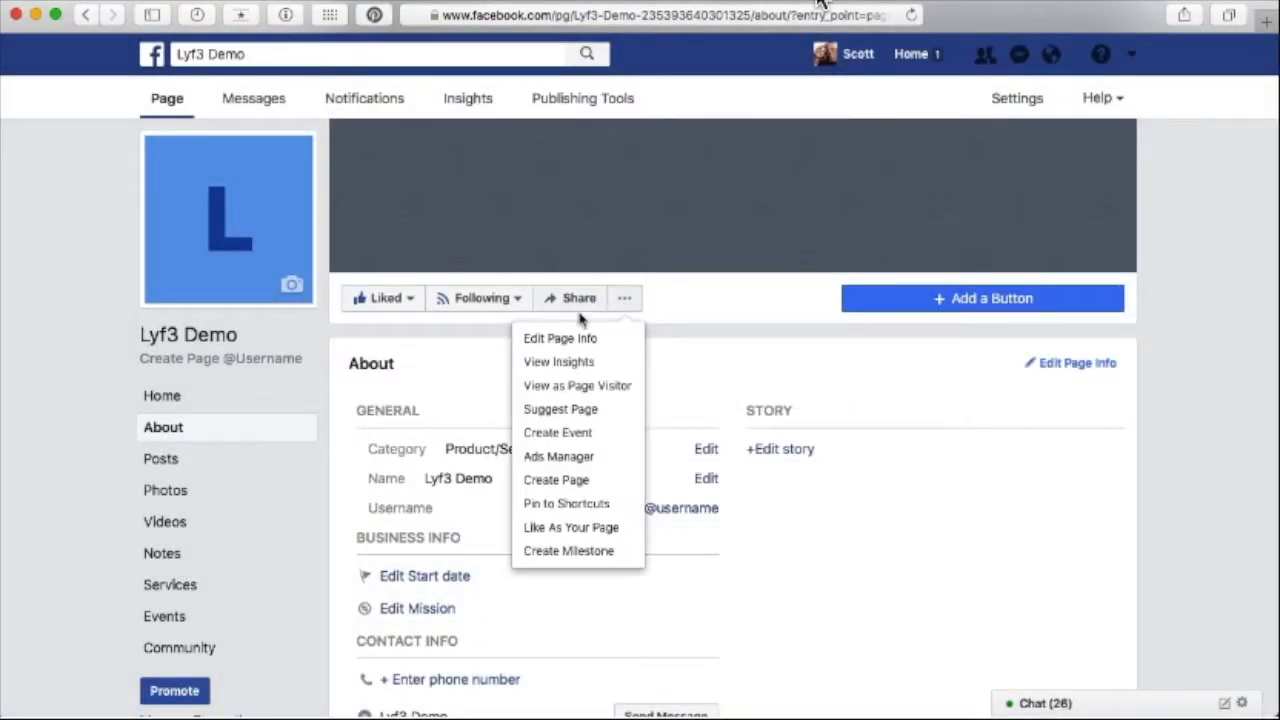
left_click(620, 390)
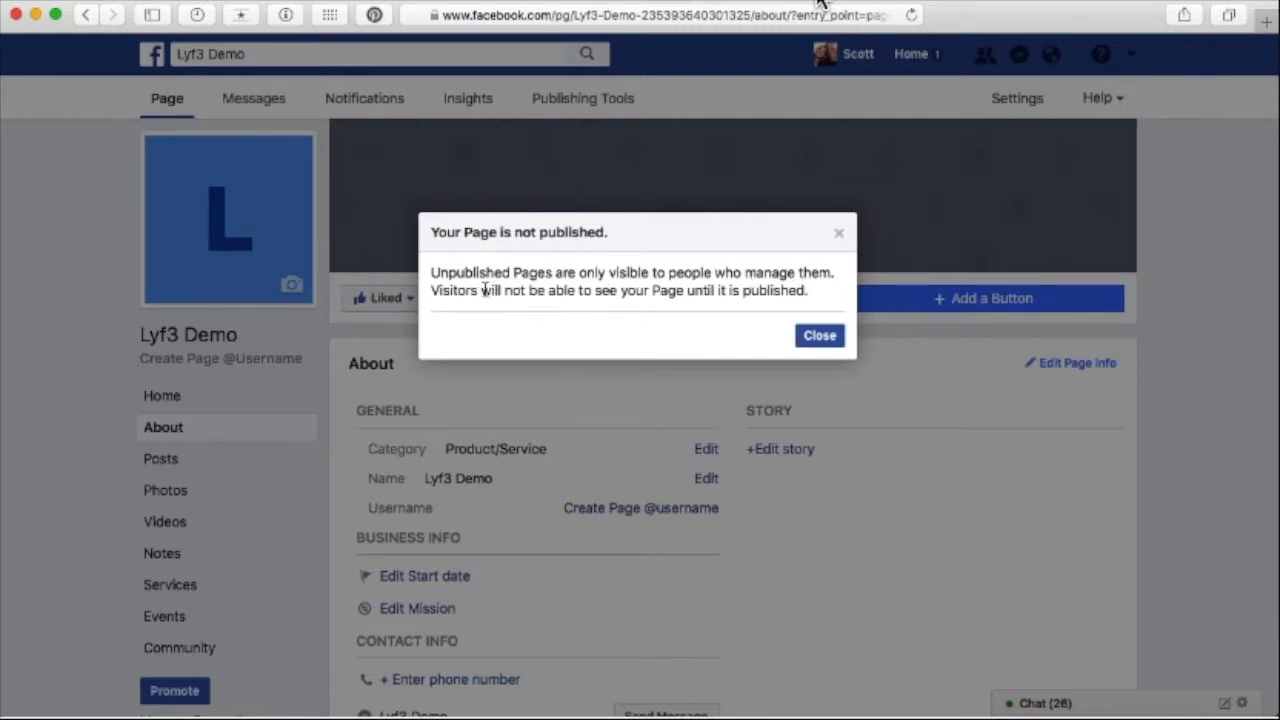
left_click(822, 338)
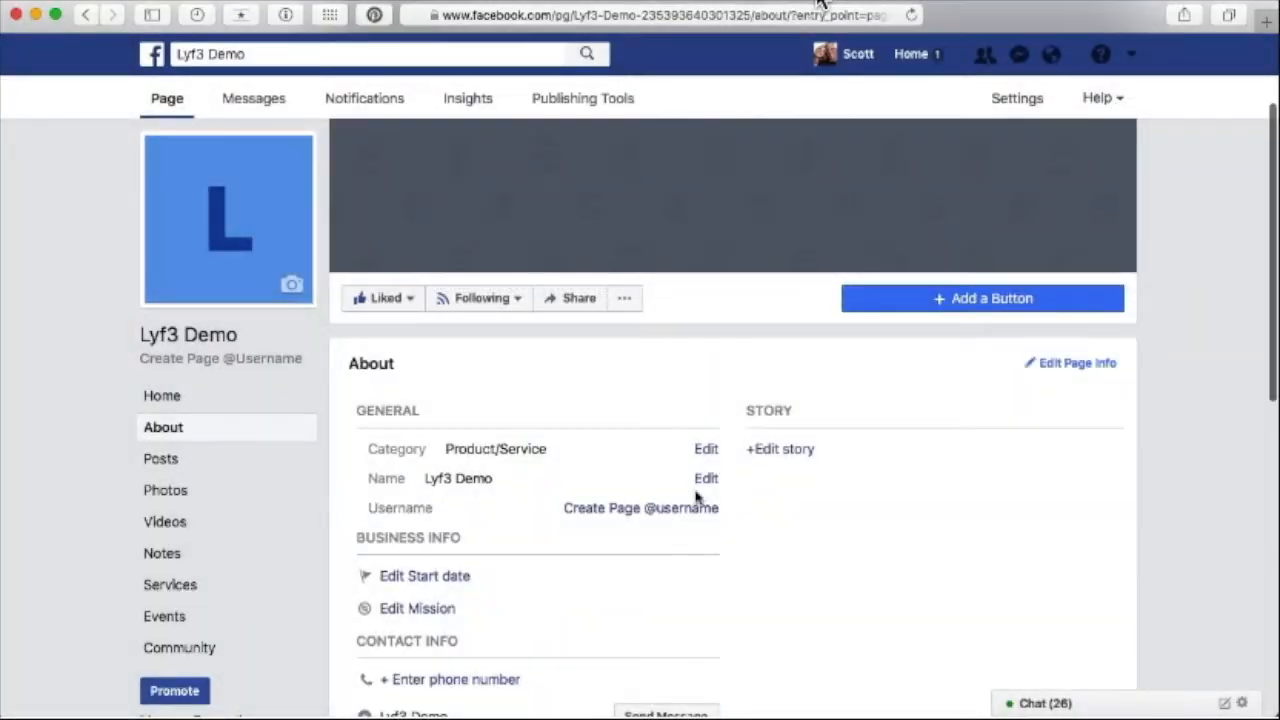
- Look over the About section's general info and show the Page's additional actions again
scroll(650, 490, "down", 2)
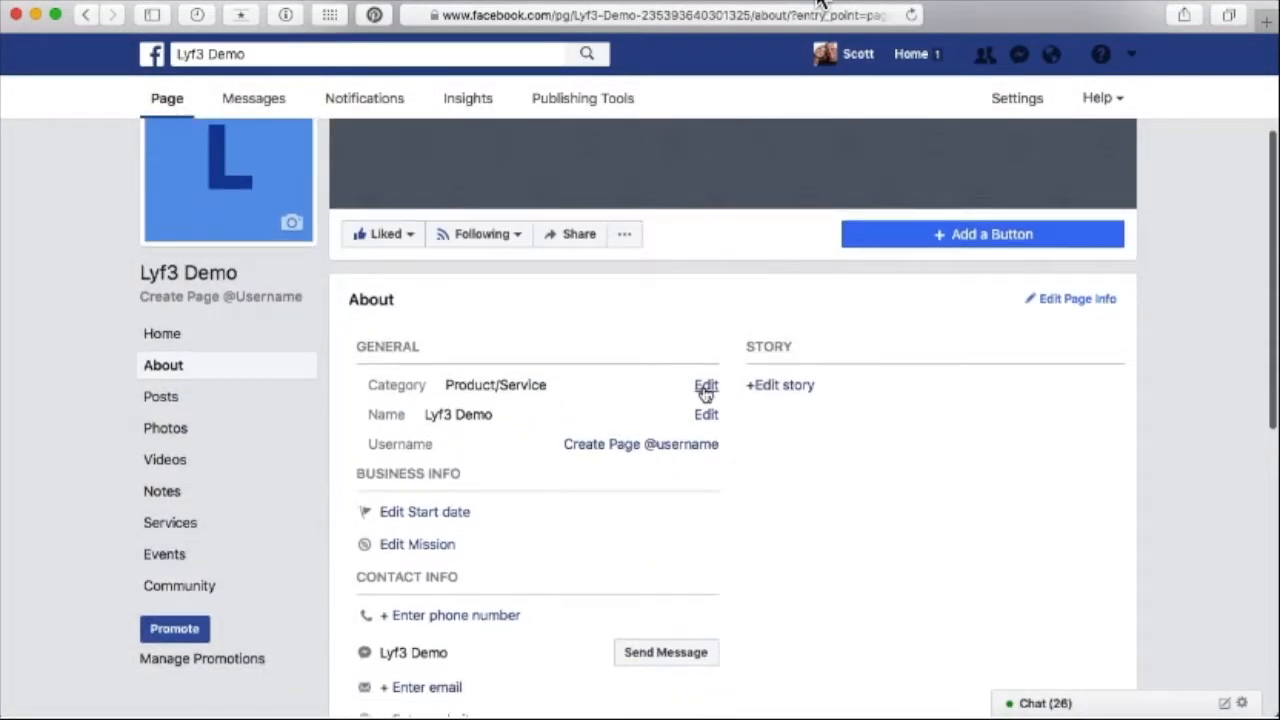
scroll(645, 388, "up", 1)
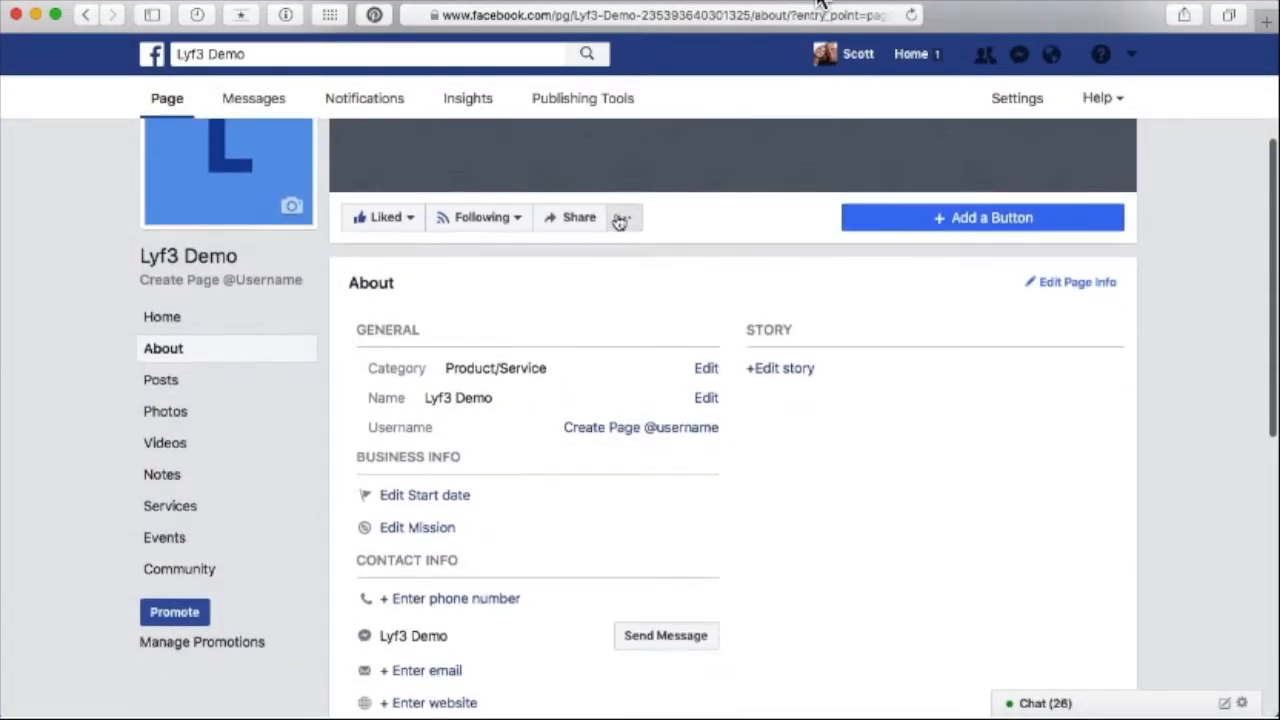
left_click(626, 219)
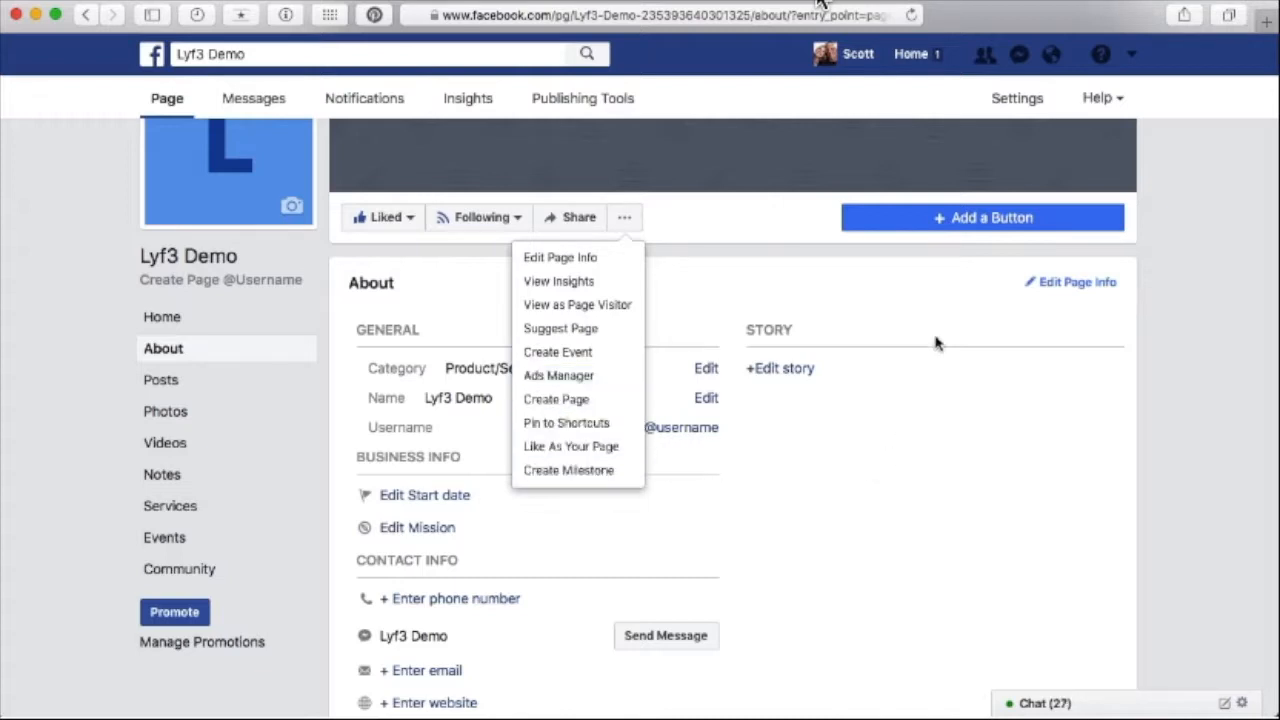
- Start adding a button to the Page and examine the Make a Purchase or Donation choices
left_click(946, 220)
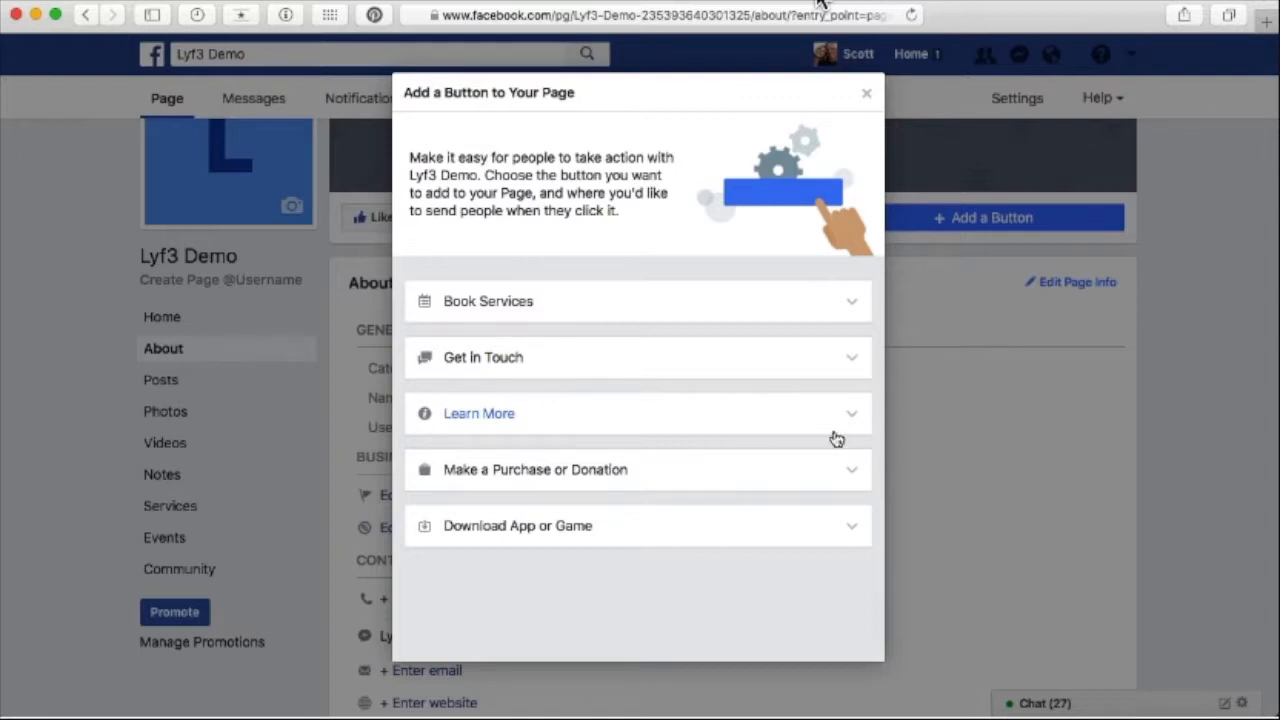
left_click(853, 472)
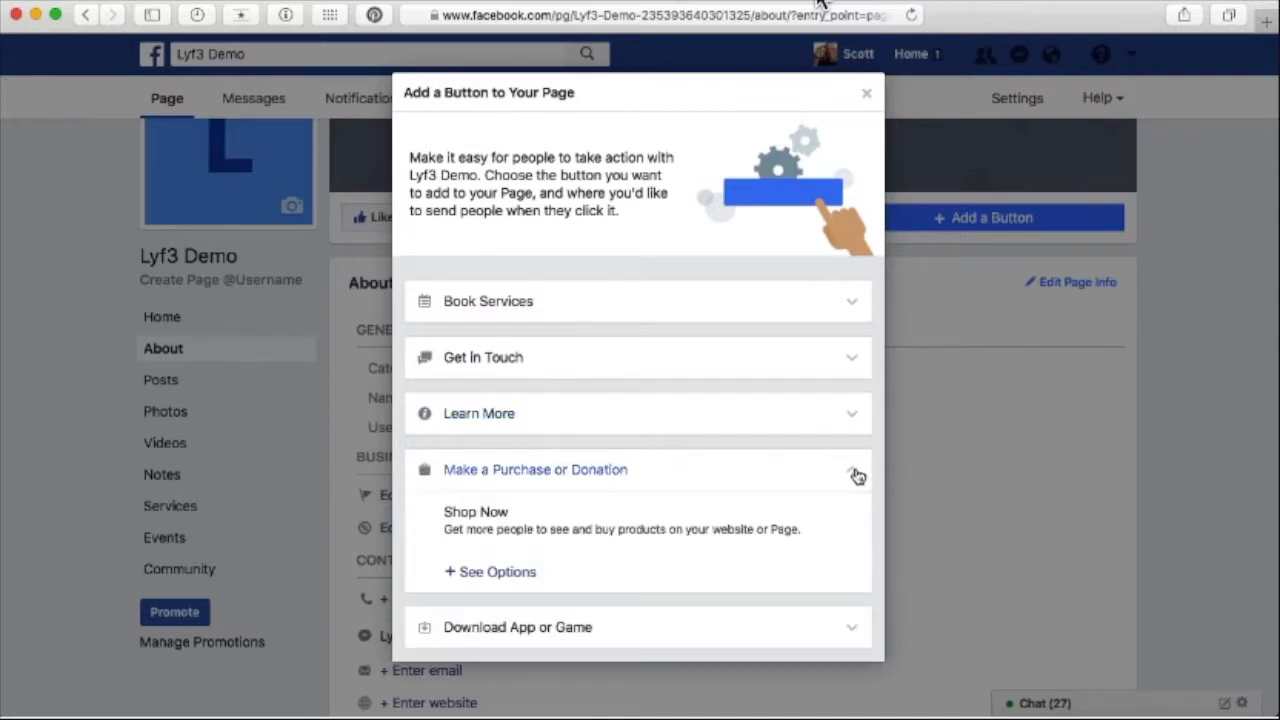
left_click(500, 574)
left_click(1043, 132)
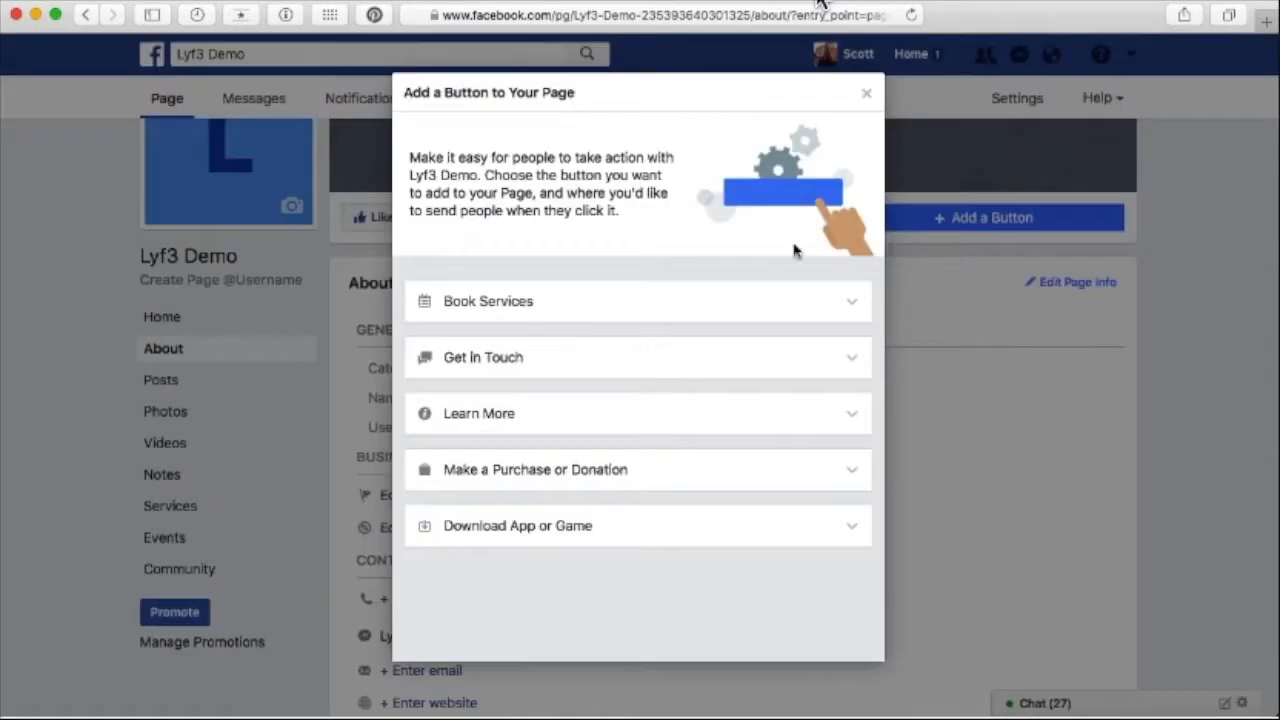
- Pick the Learn More button type, show its website link field, and close without adding the button
left_click(853, 418)
left_click(483, 525)
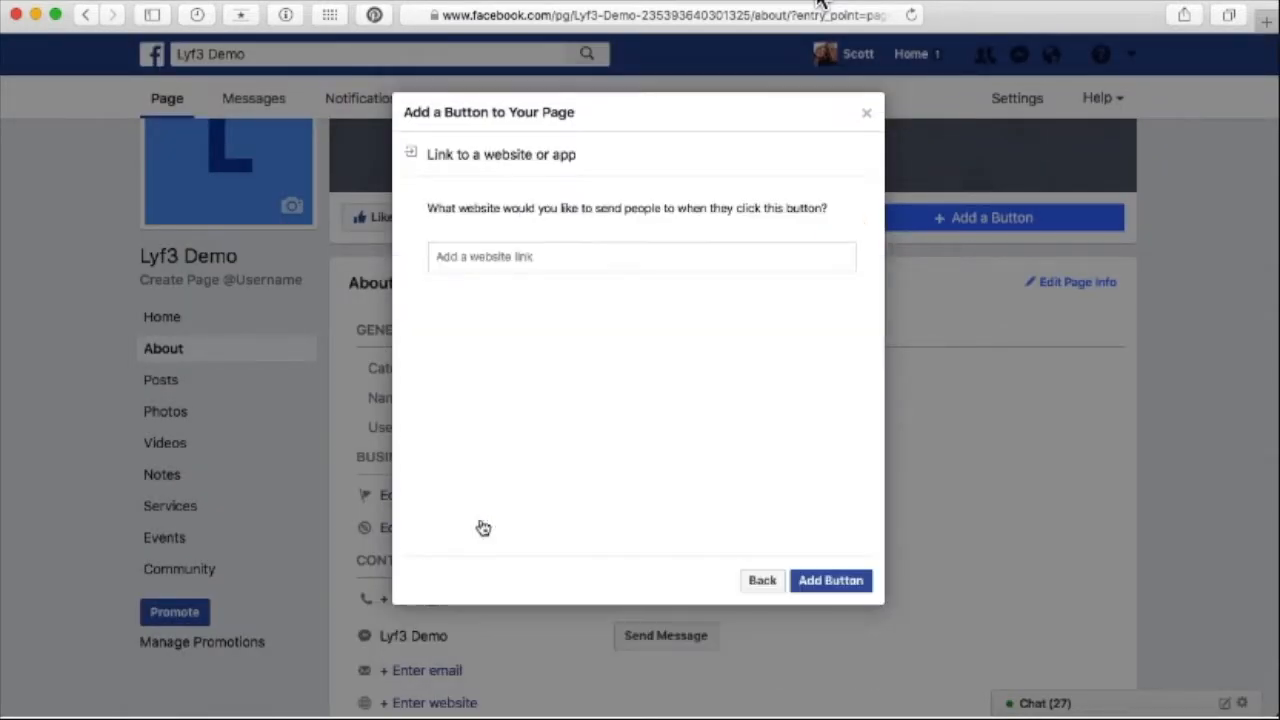
left_click(494, 260)
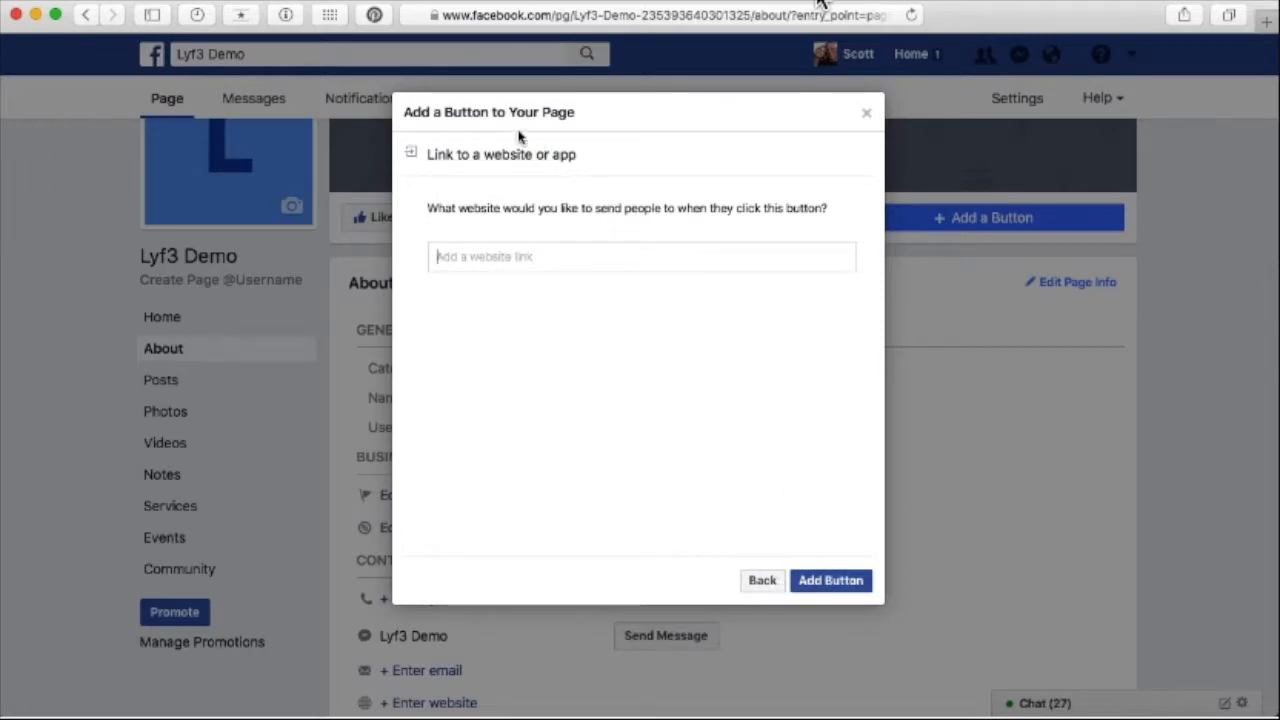
left_click(866, 114)
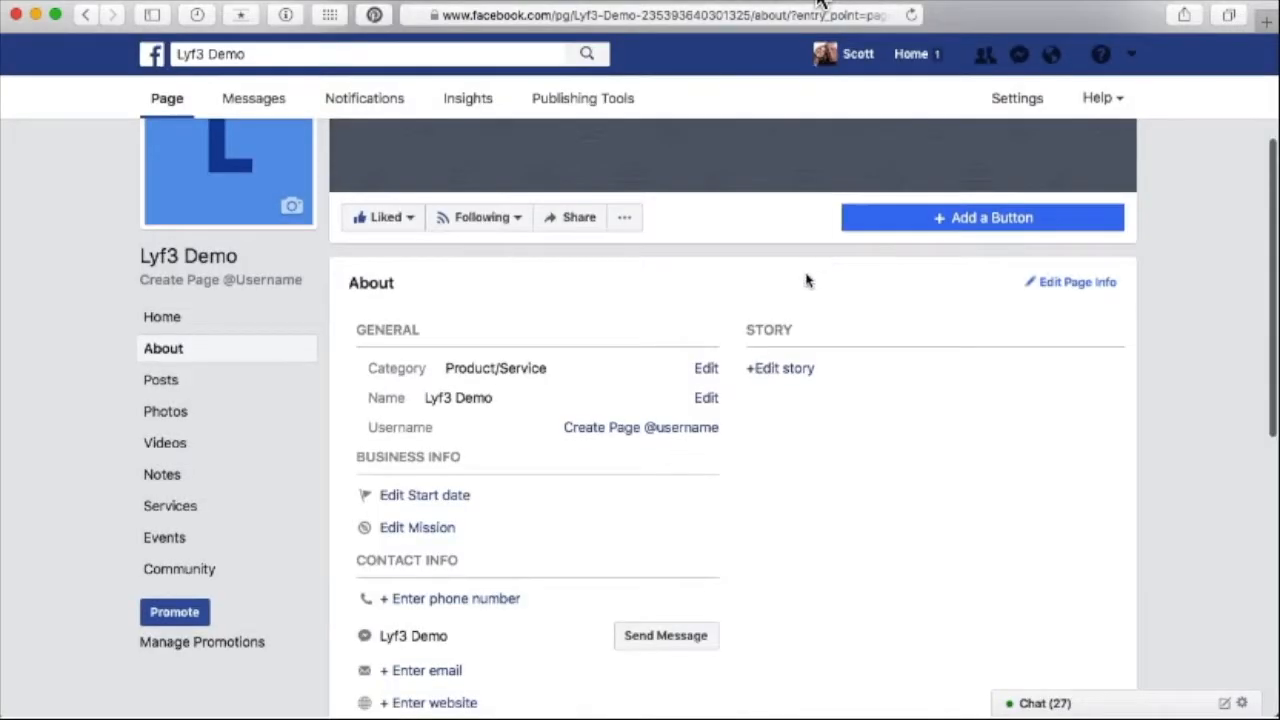
- Return to the list of Page button types, examine the Learn More choices, and close without adding a button
scroll(674, 389, "up", 5)
scroll(640, 330, "down", 3)
left_click(625, 290)
left_click(625, 290)
left_click(905, 290)
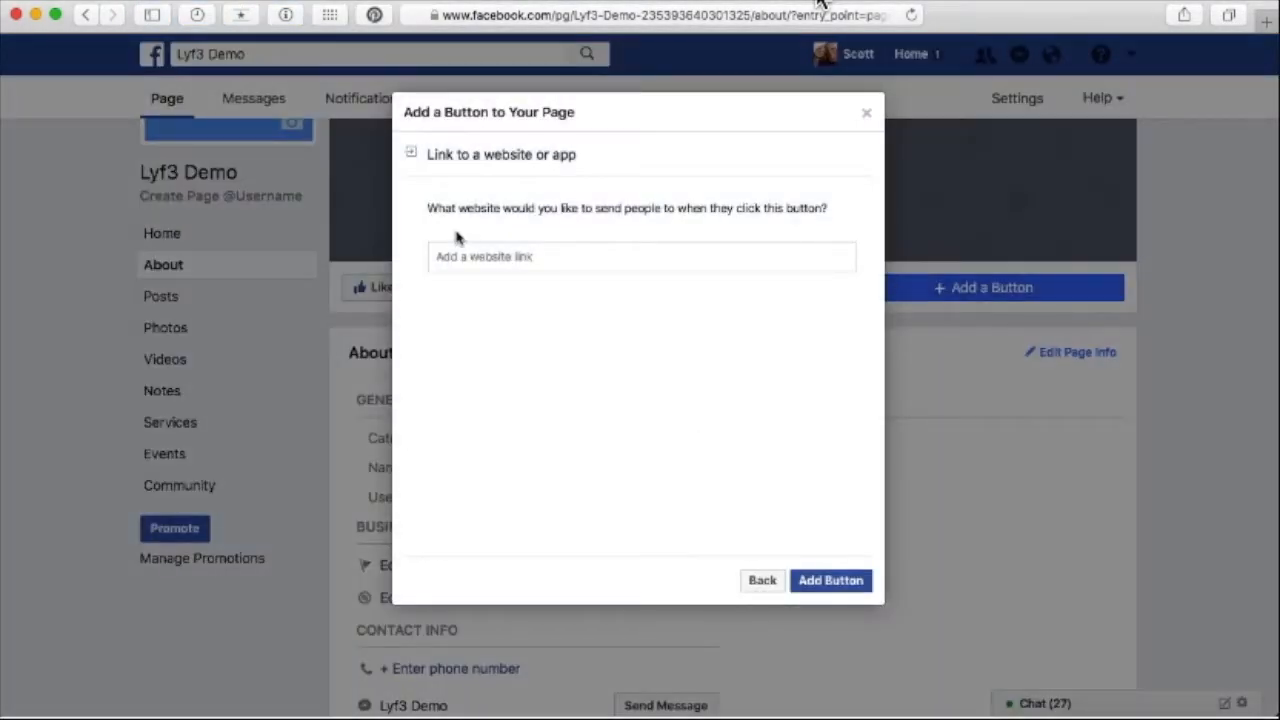
left_click(766, 584)
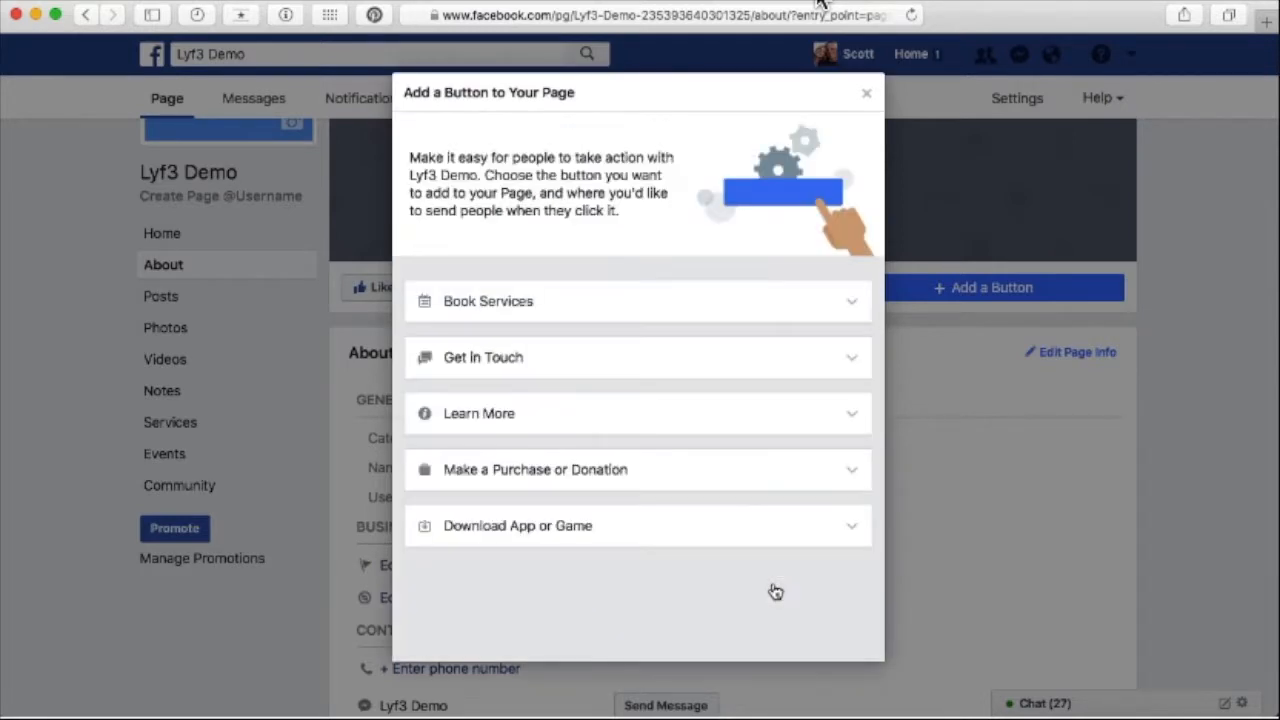
left_click(853, 418)
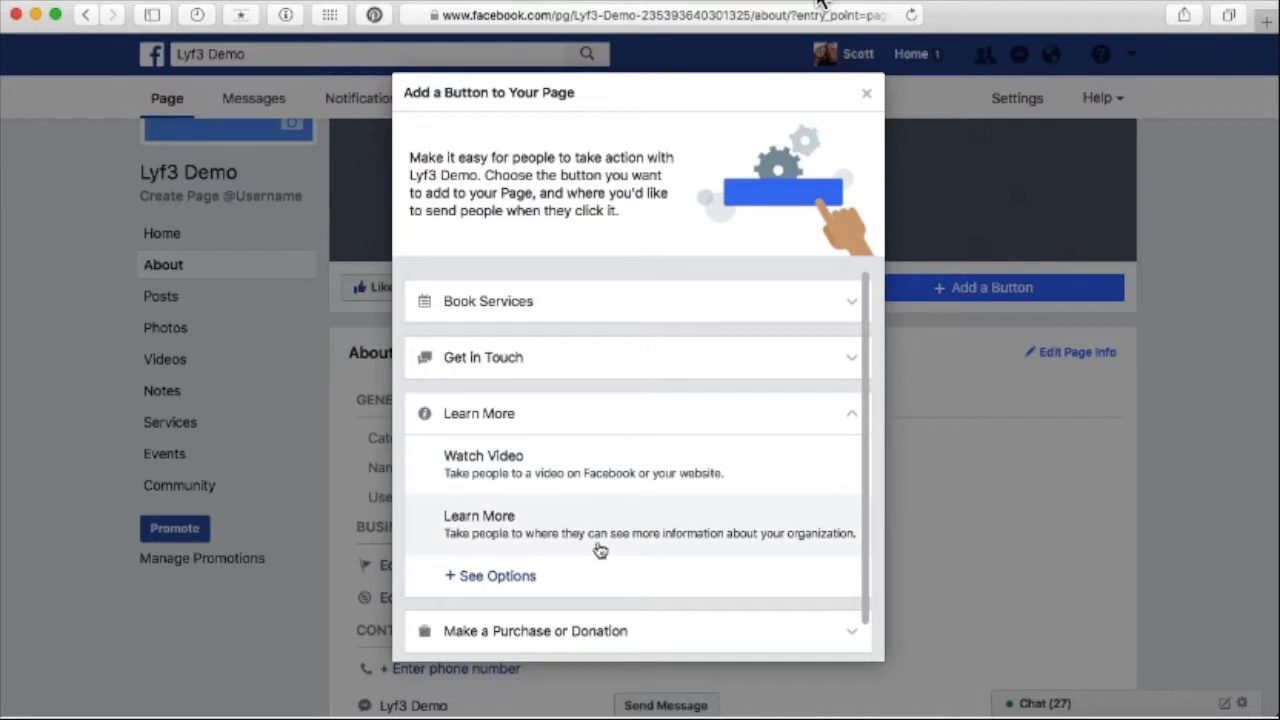
left_click(867, 96)
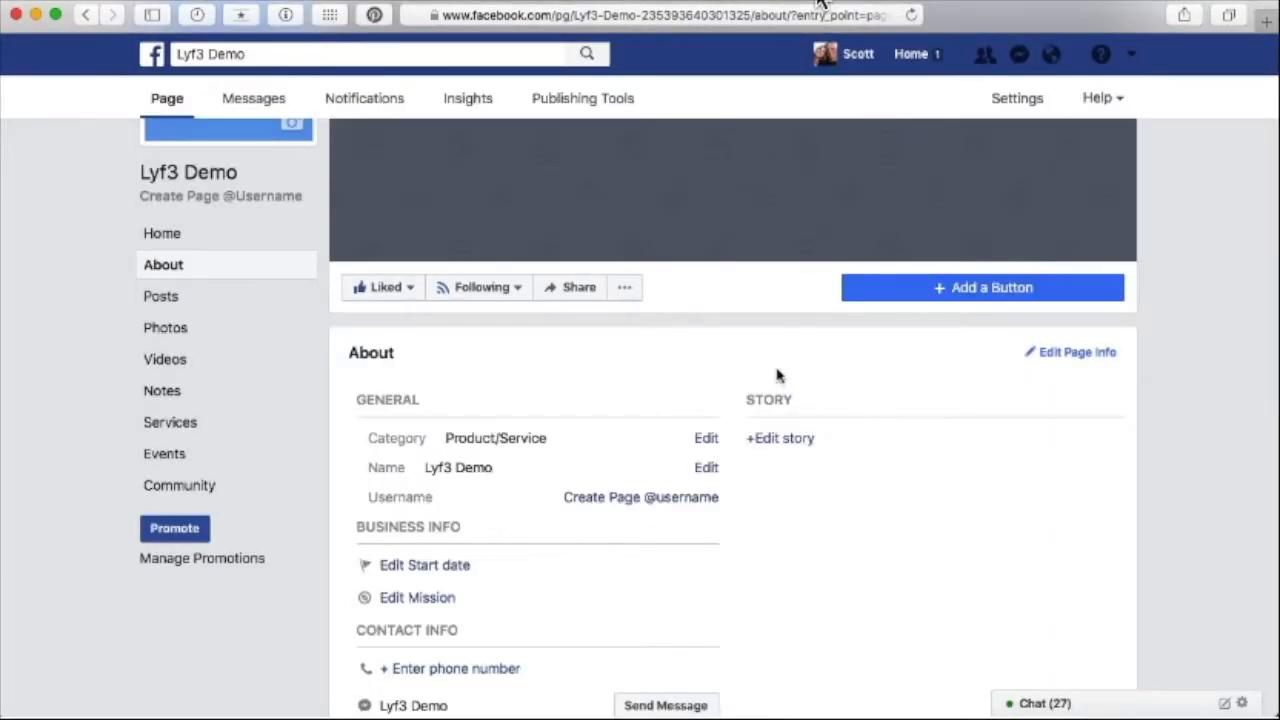
- Upload the couple's portrait from the Desktop folder as the Page's new profile picture
scroll(683, 400, "up", 2)
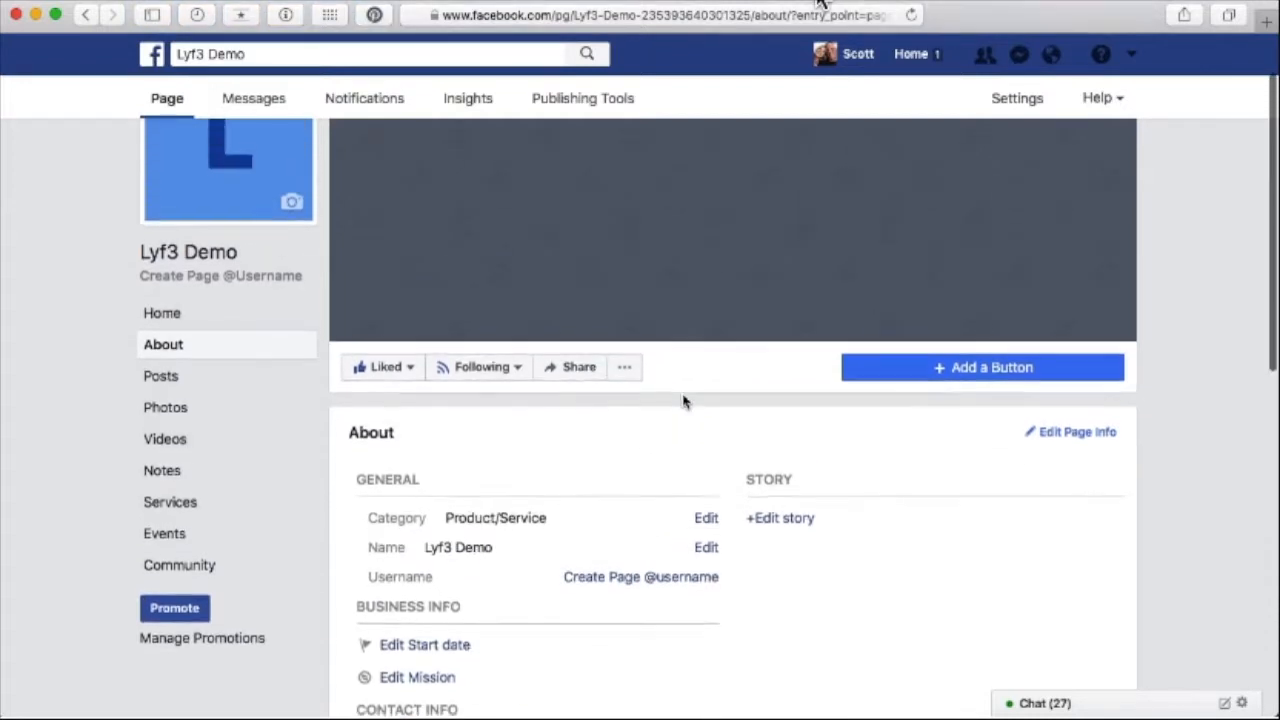
scroll(106, 289, "up", 2)
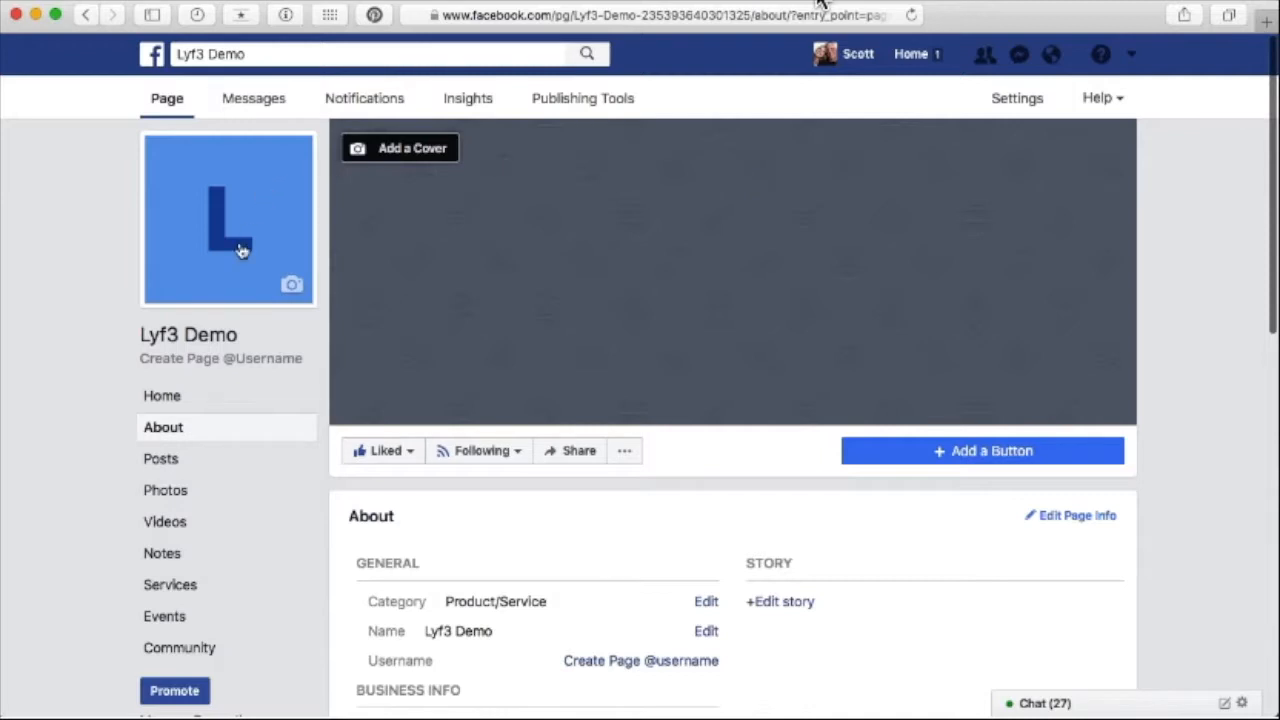
mouse_move(250, 279)
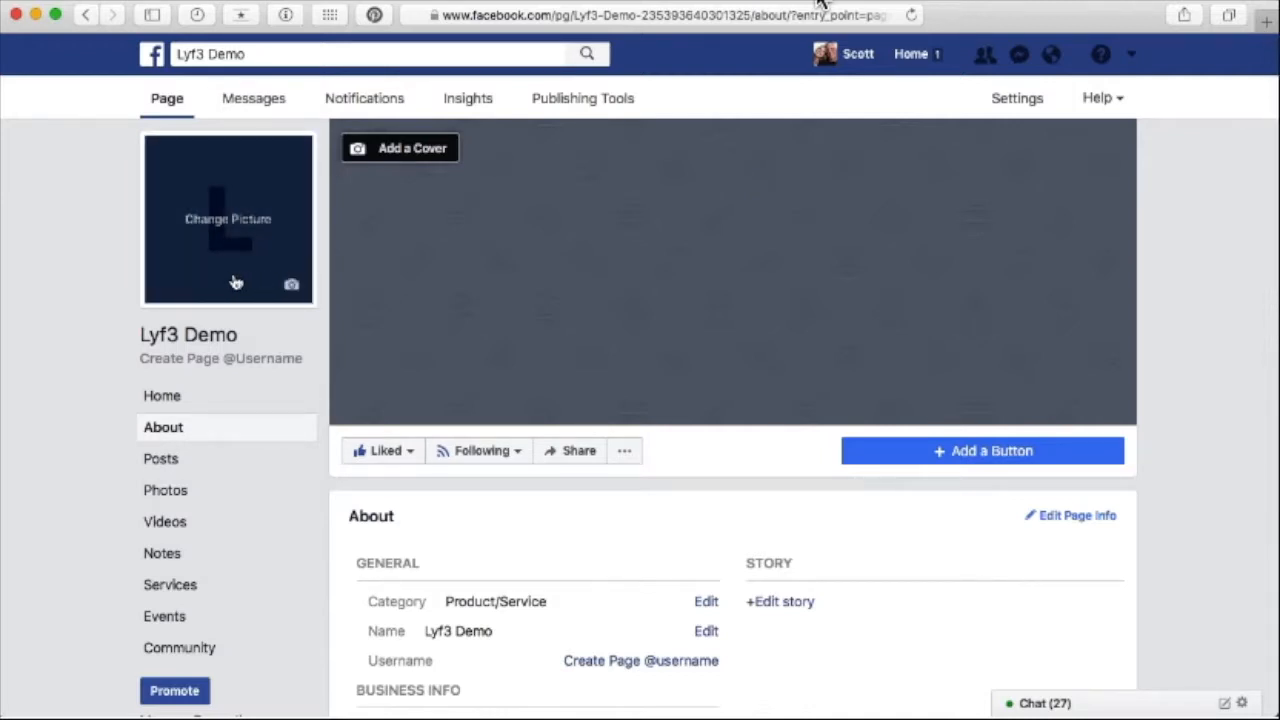
left_click(291, 287)
left_click(291, 287)
left_click(258, 244)
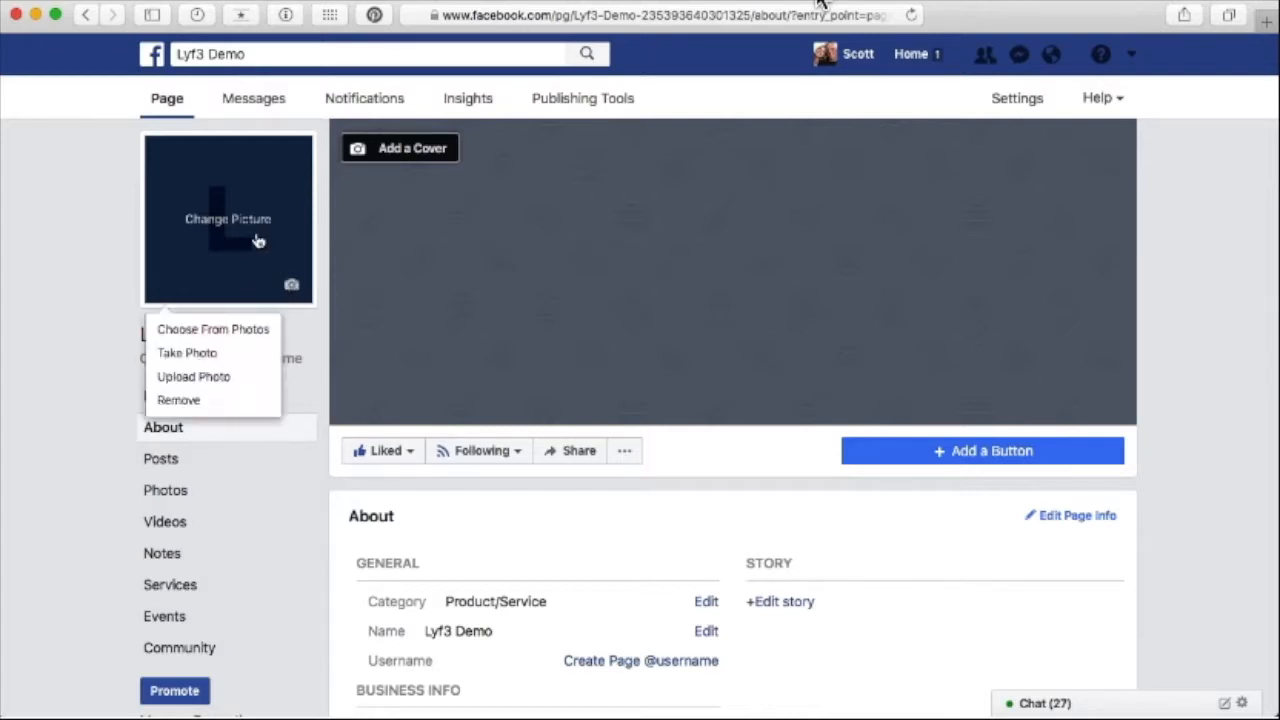
left_click(197, 383)
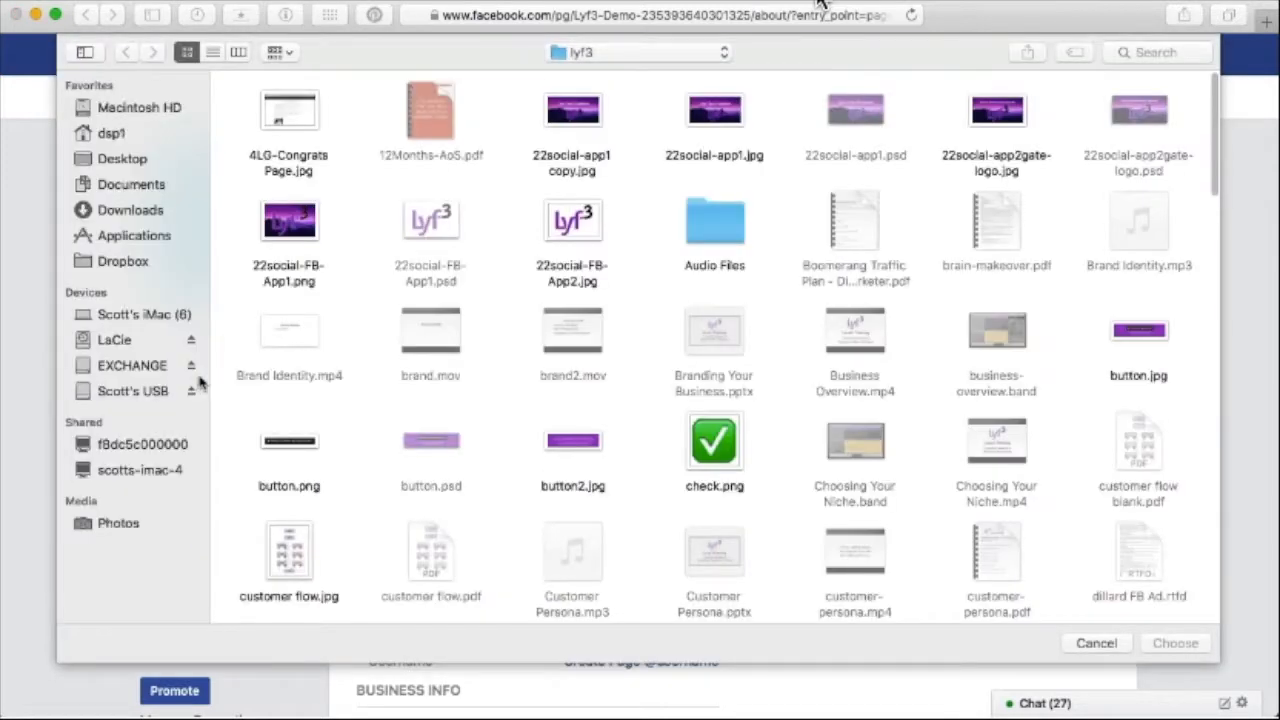
left_click(155, 162)
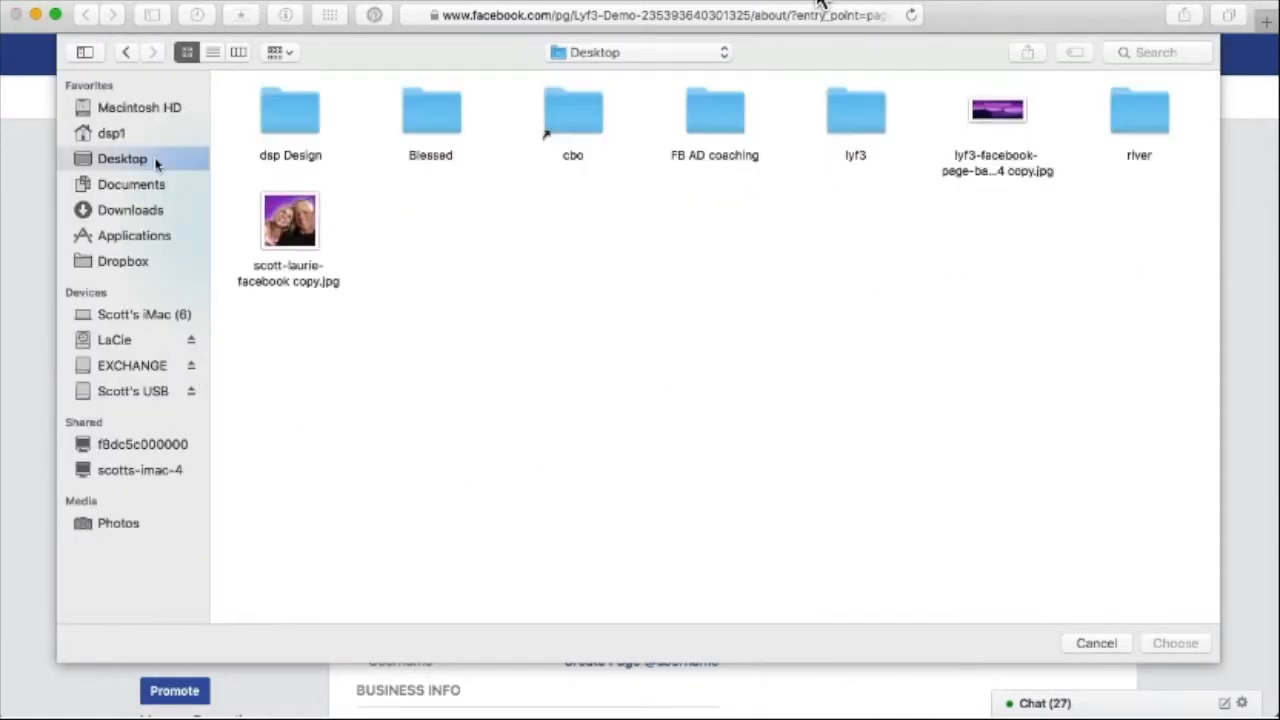
double_click(288, 222)
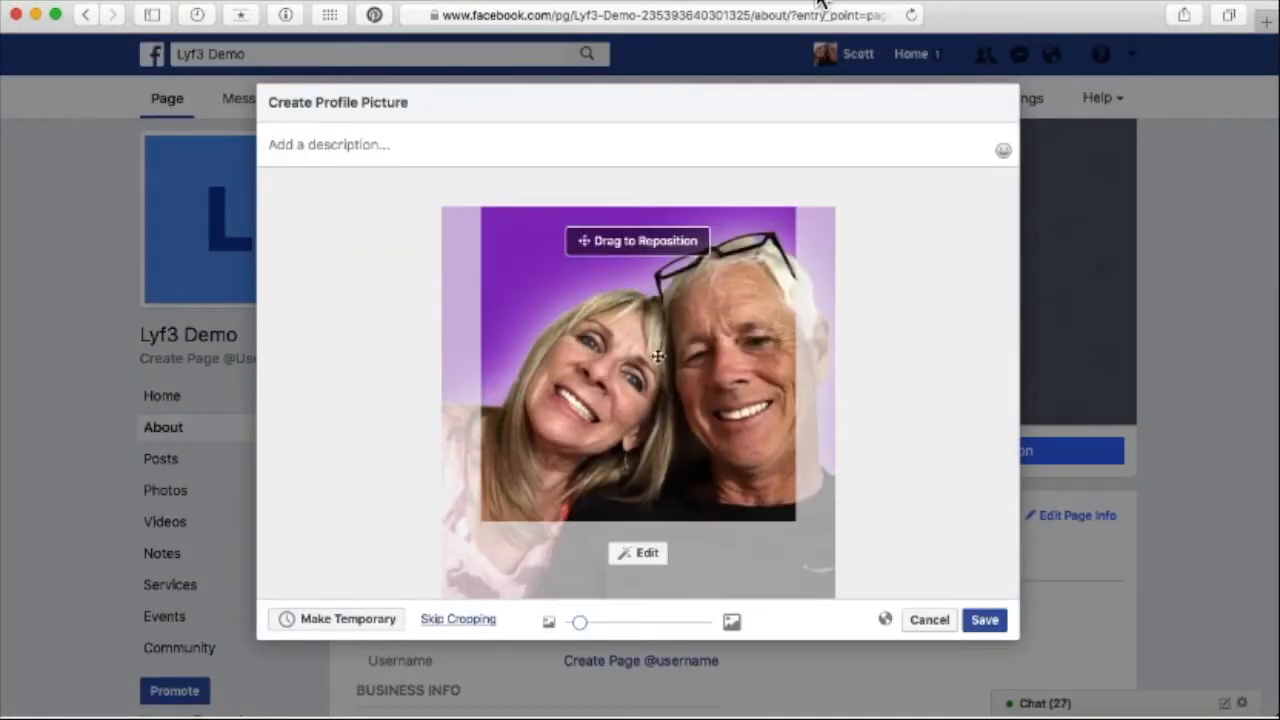
- Reposition the portrait in the crop frame so both faces fit inside, and save it as the profile picture
left_click_drag(658, 356, 627, 325)
left_click_drag(606, 383, 676, 408)
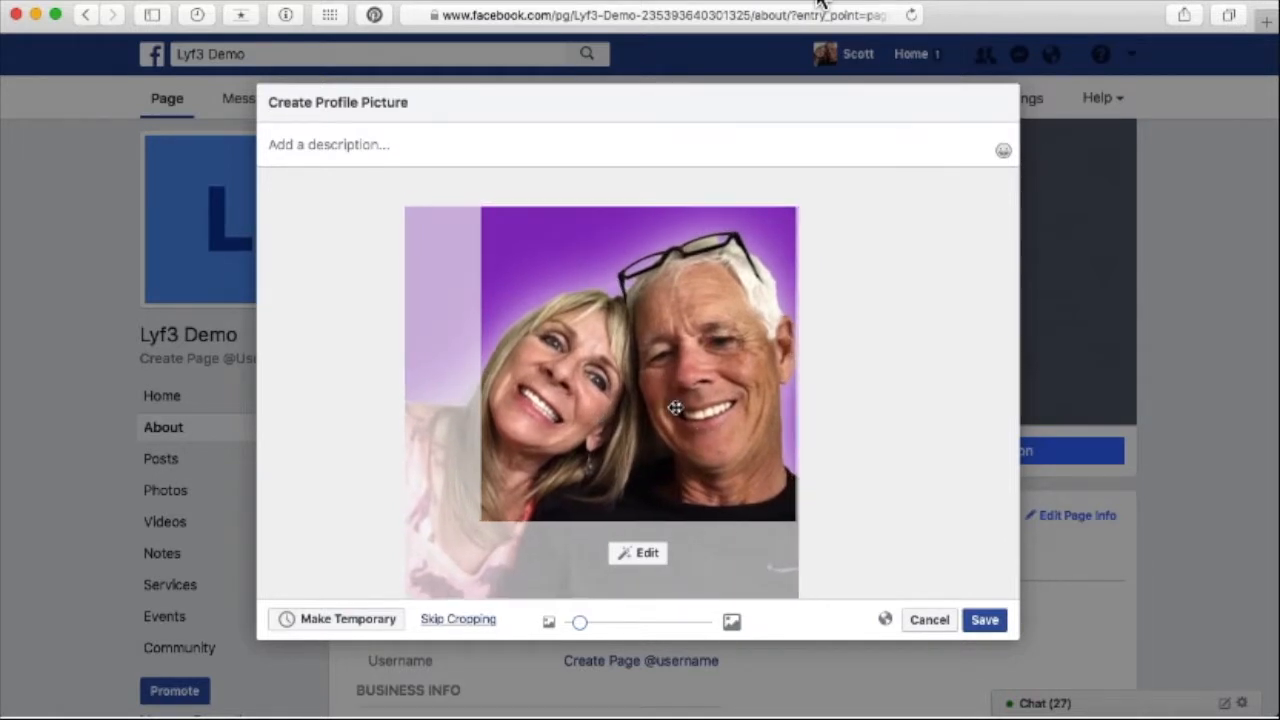
left_click(990, 621)
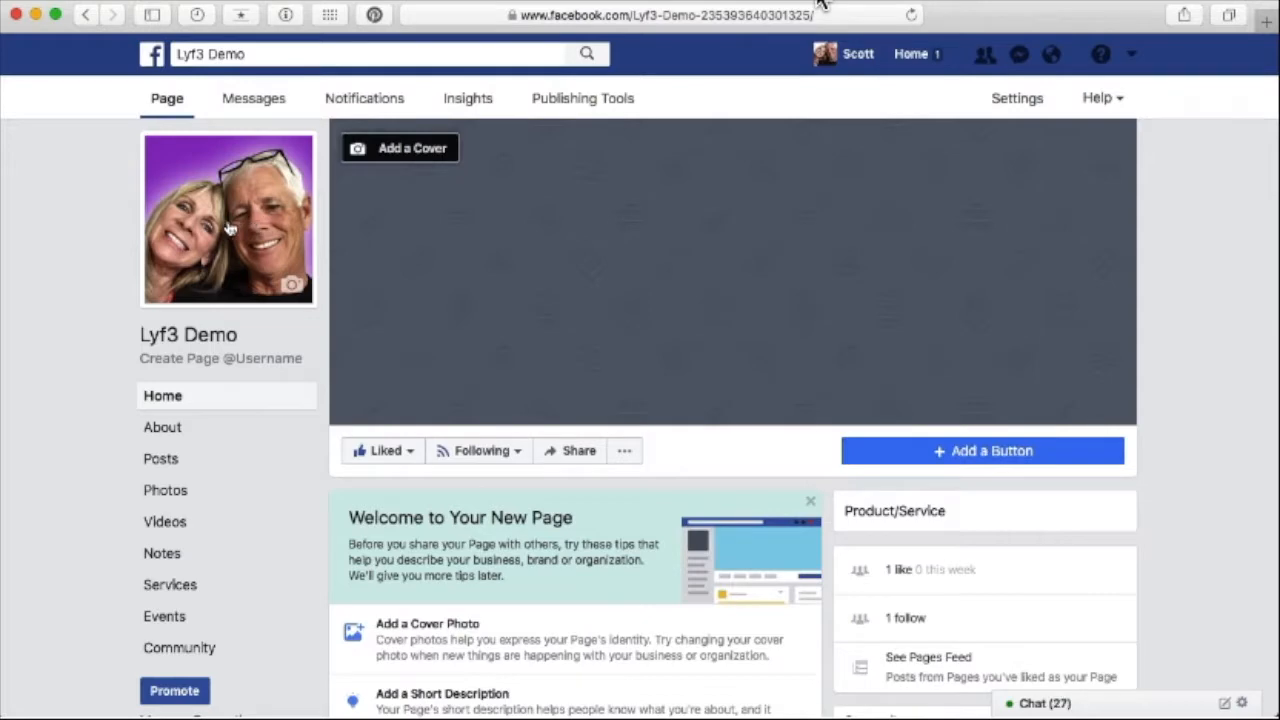
- View the enlarged profile picture, close it, and check the profile picture update post in the Page's feed
left_click(227, 227)
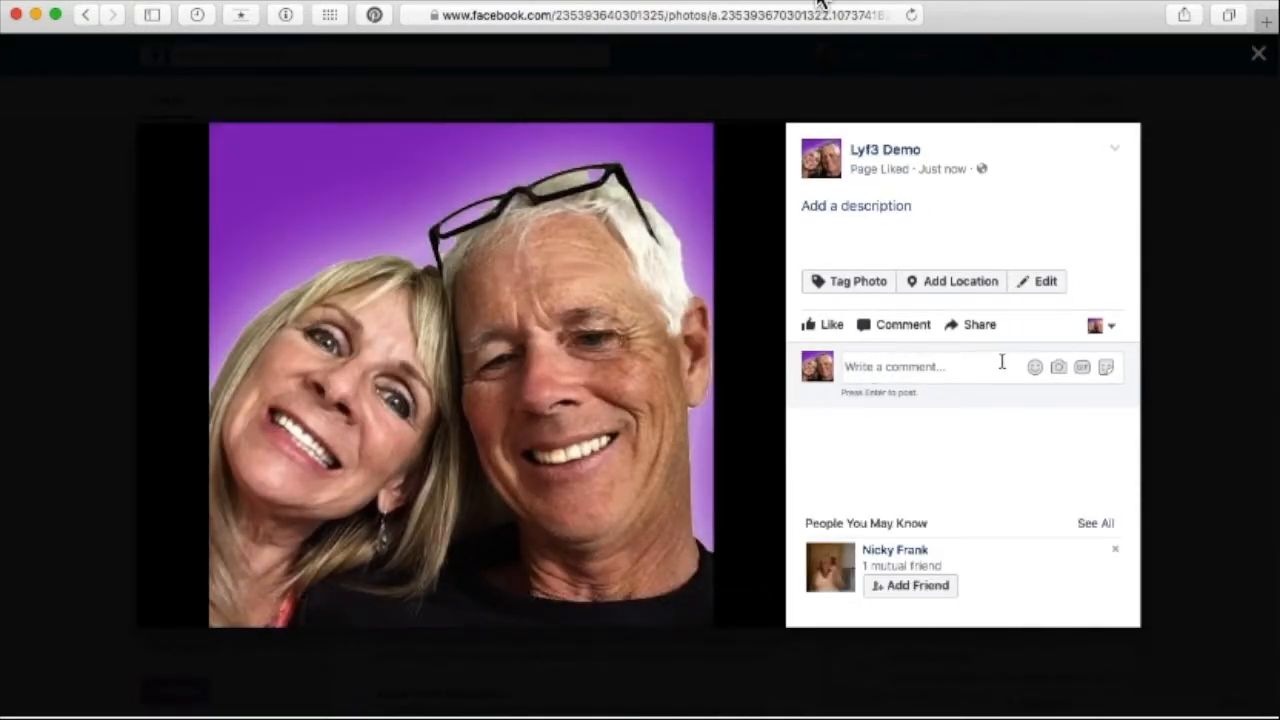
left_click(1256, 58)
scroll(557, 396, "down", 10)
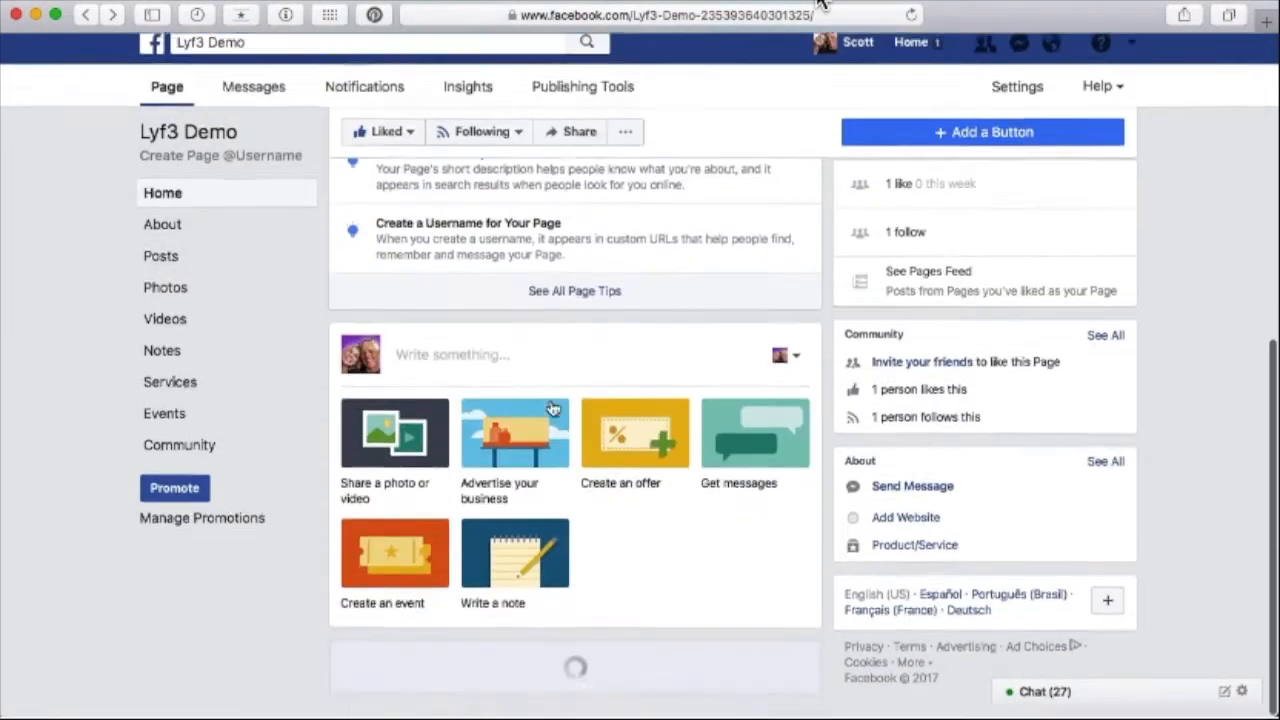
scroll(700, 425, "down", 10)
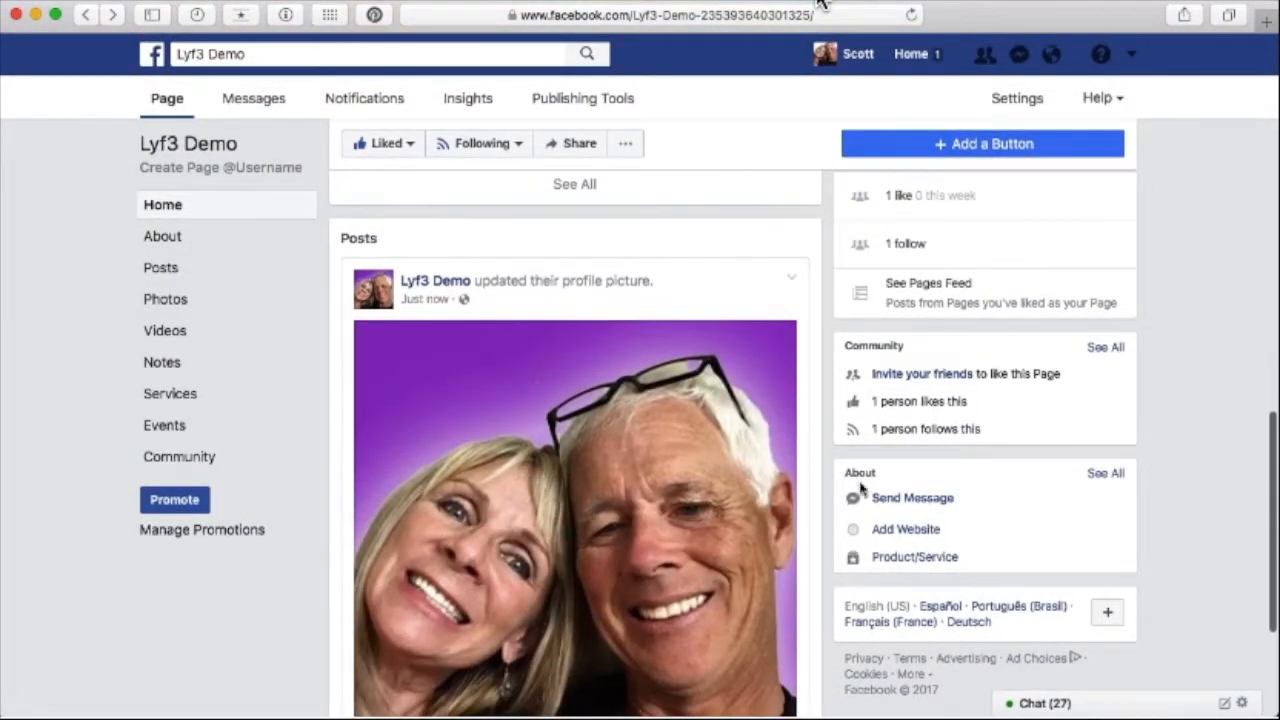
scroll(697, 570, "down", 5)
scroll(600, 480, "up", 20)
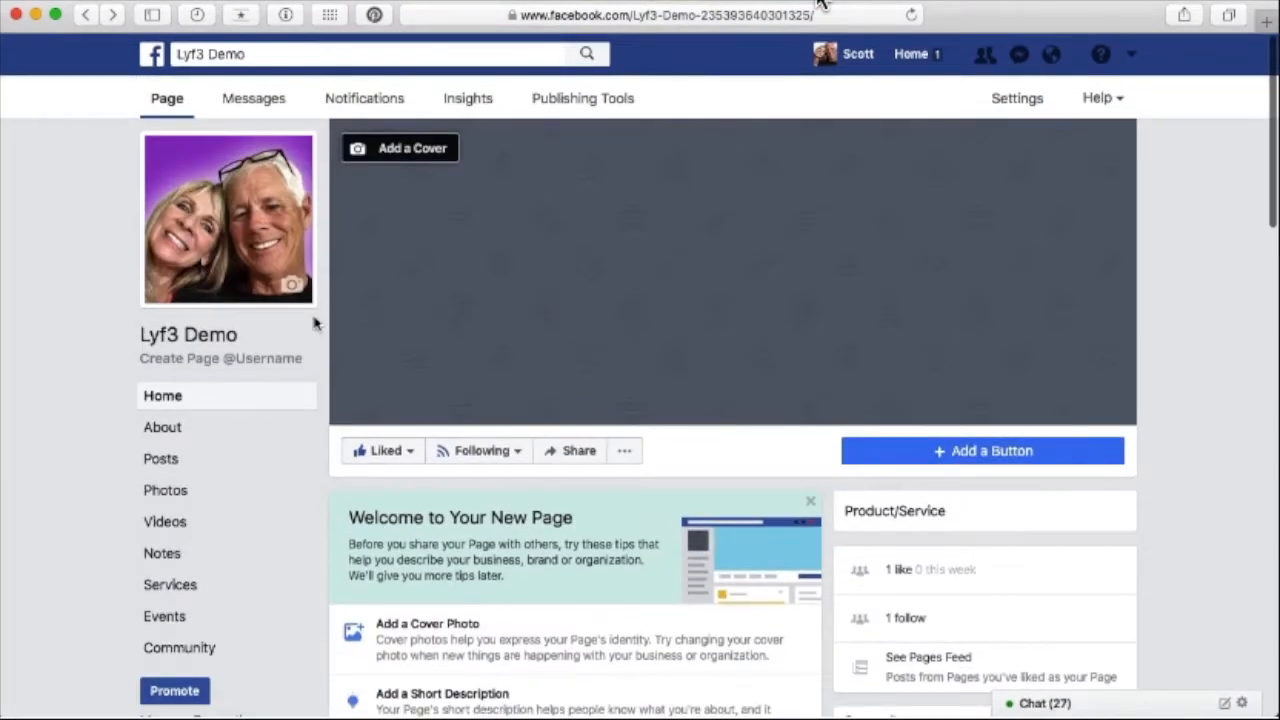
- Replace the profile picture with the same Desktop portrait, zoomed out fully to show the whole image, and save it
left_click(292, 288)
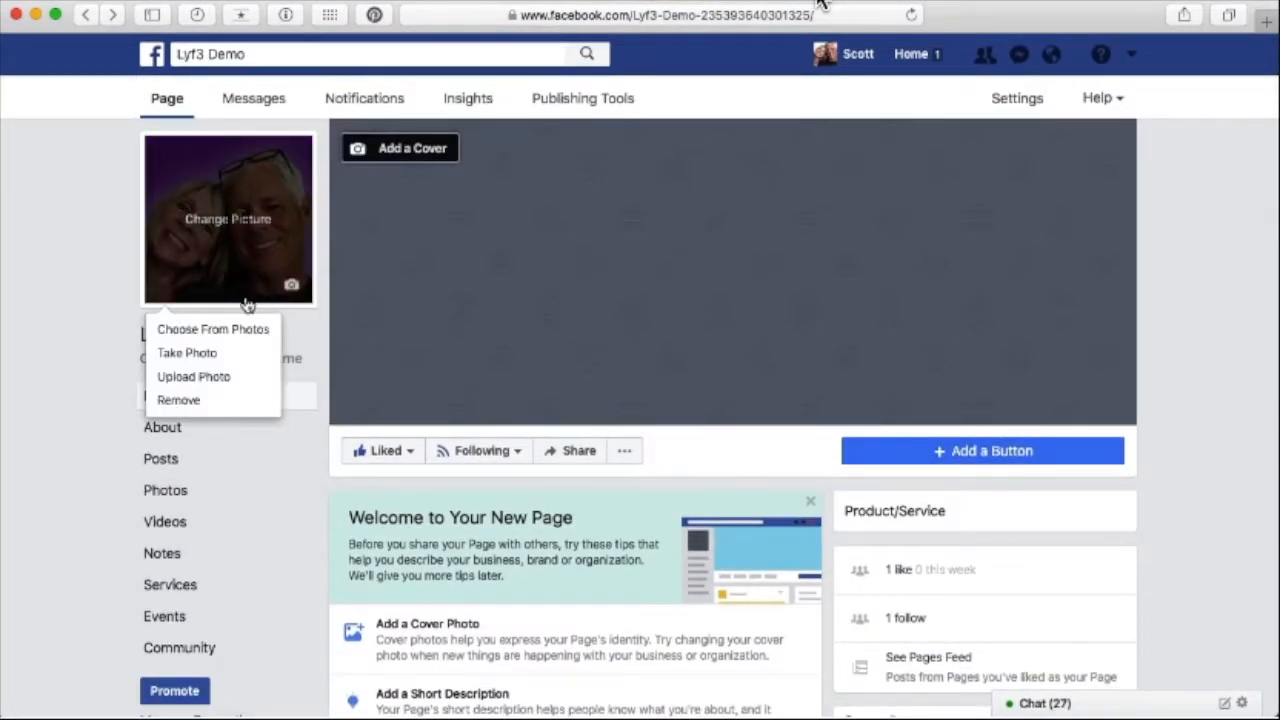
left_click(206, 381)
left_click(279, 206)
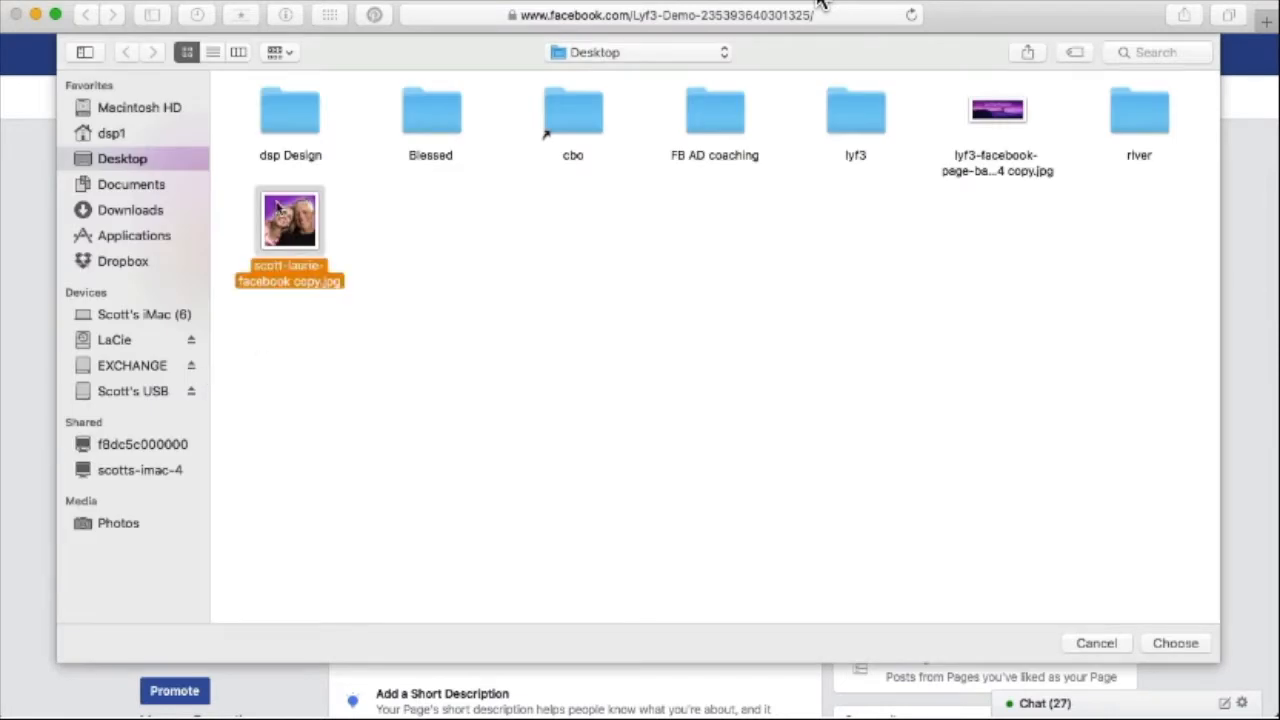
double_click(279, 206)
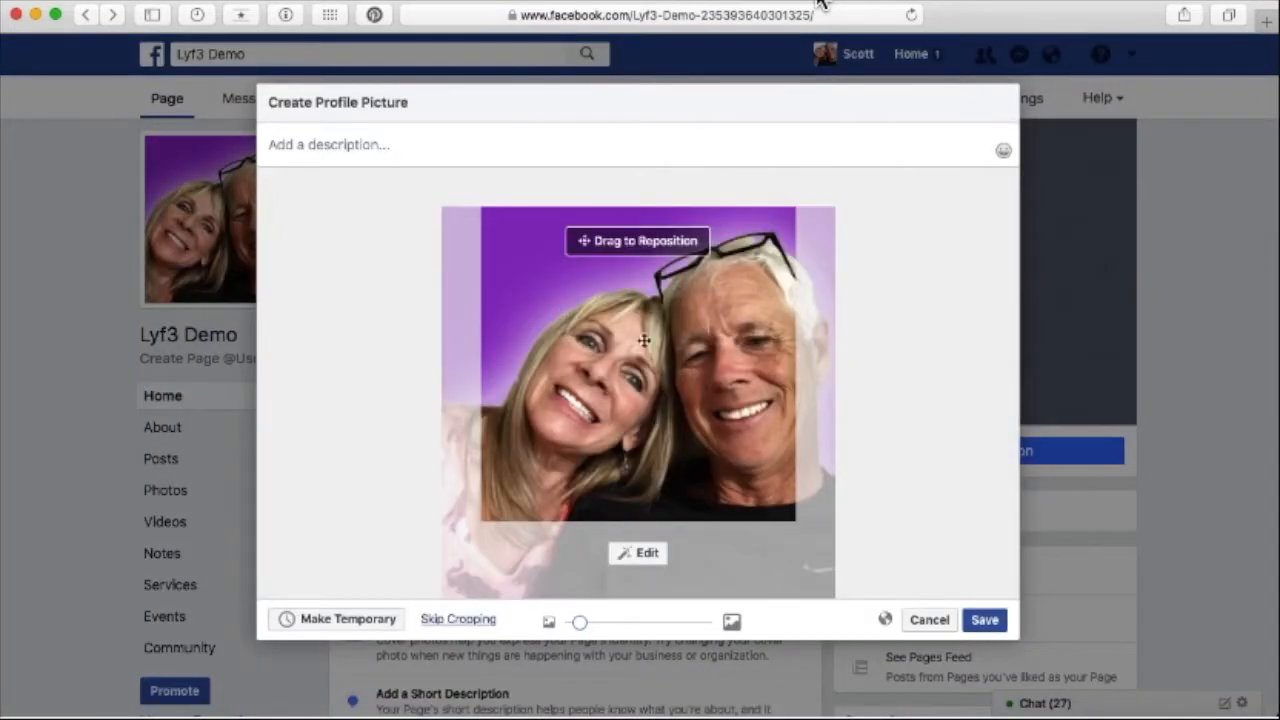
left_click_drag(580, 622, 520, 628)
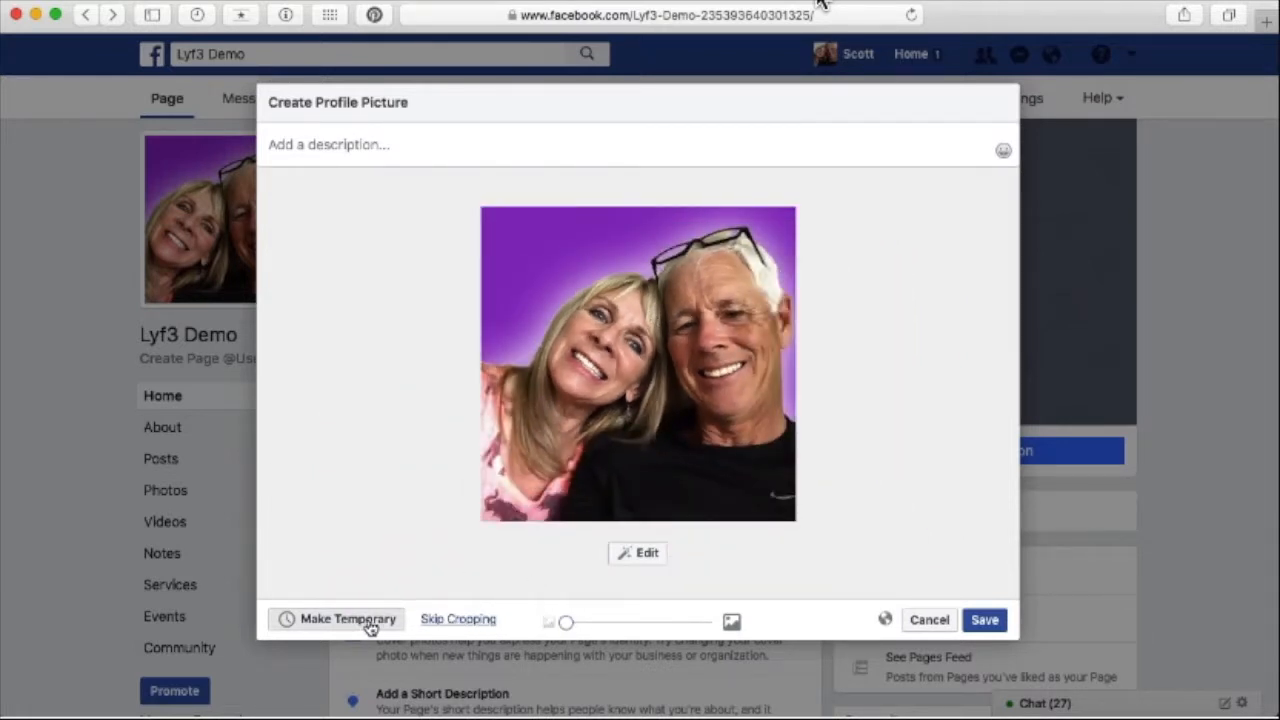
left_click(985, 620)
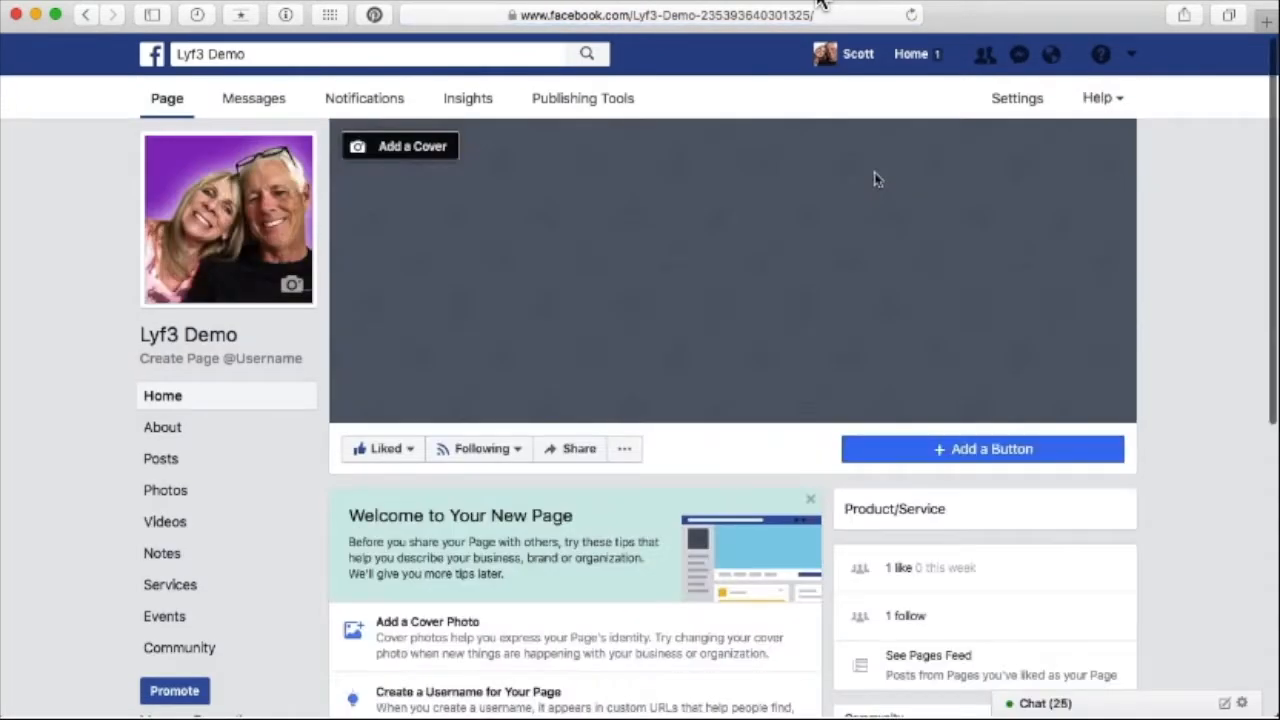
- Try to hide the newest profile picture update post from the timeline, and close its photo view
scroll(1142, 390, "down", 1)
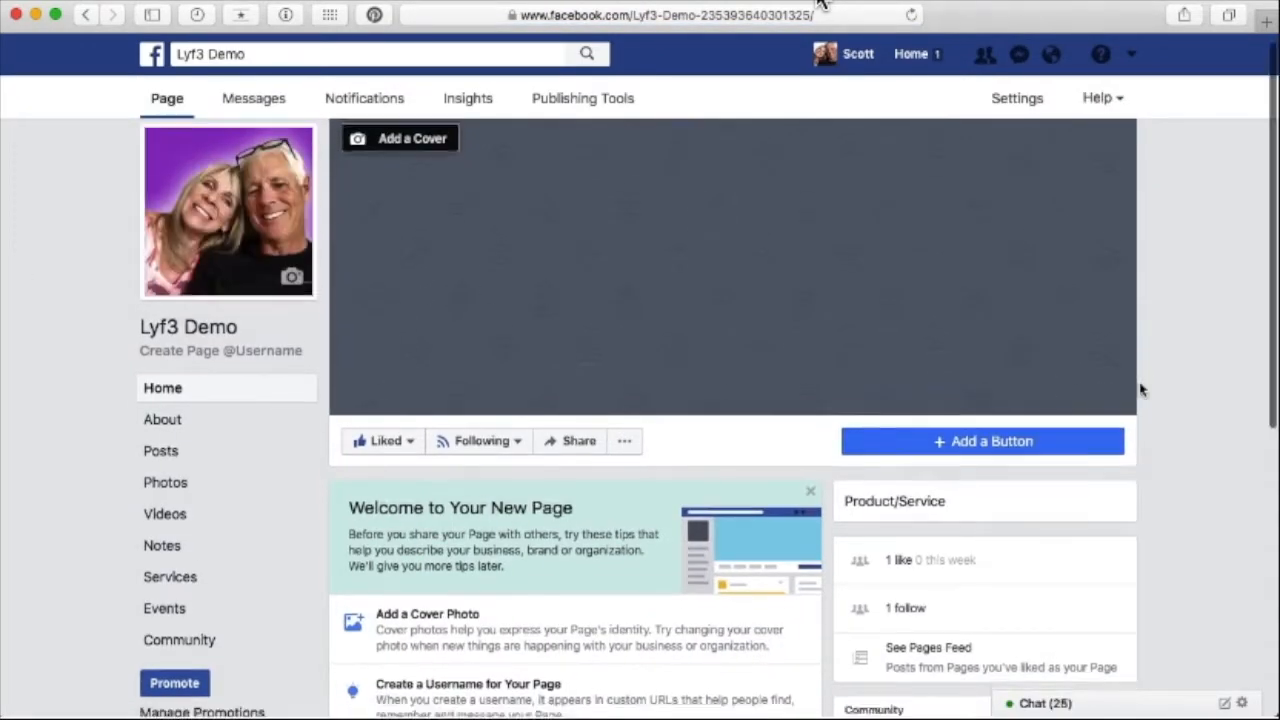
scroll(823, 434, "down", 5)
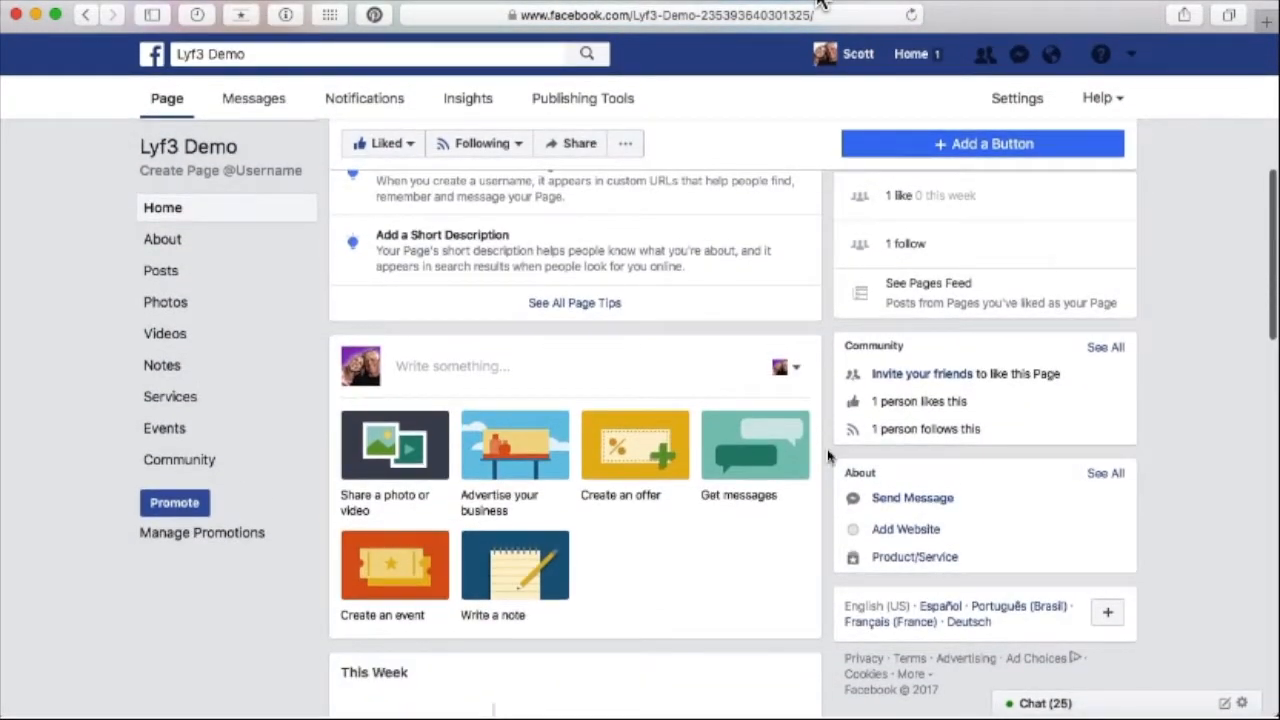
scroll(828, 457, "down", 10)
scroll(828, 457, "up", 1)
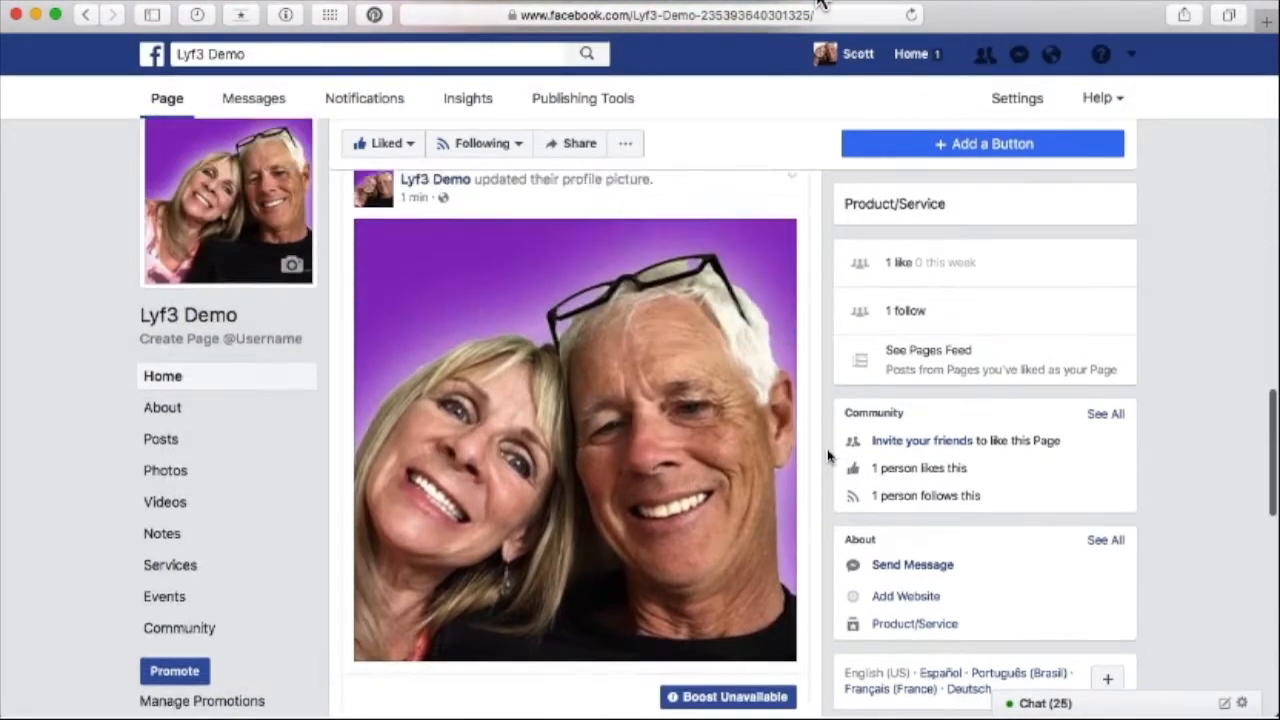
scroll(700, 450, "up", 8)
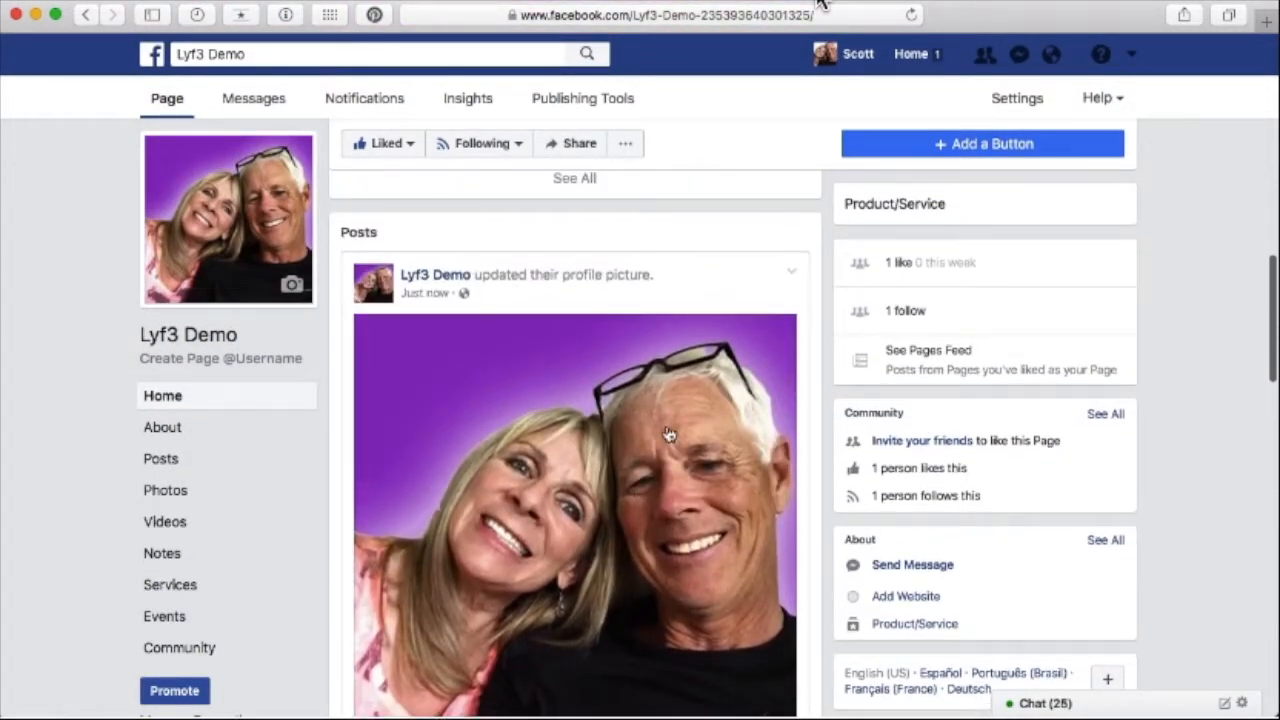
left_click(793, 278)
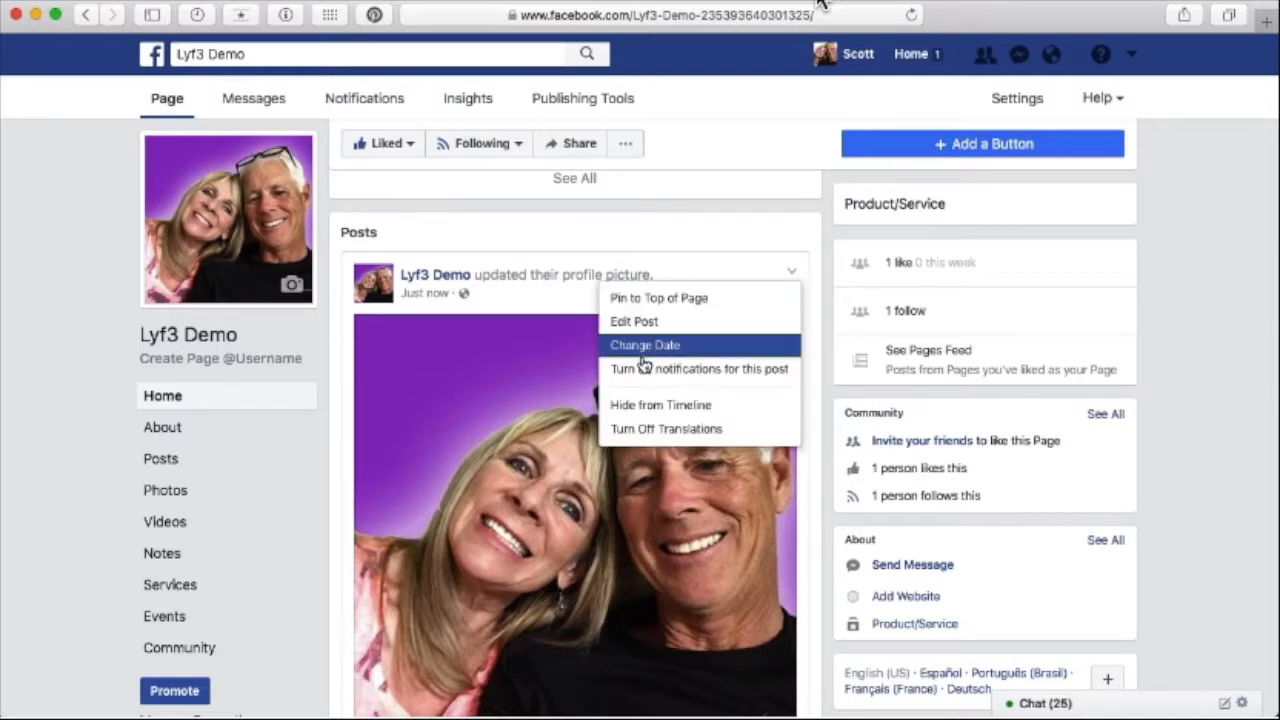
left_click(690, 405)
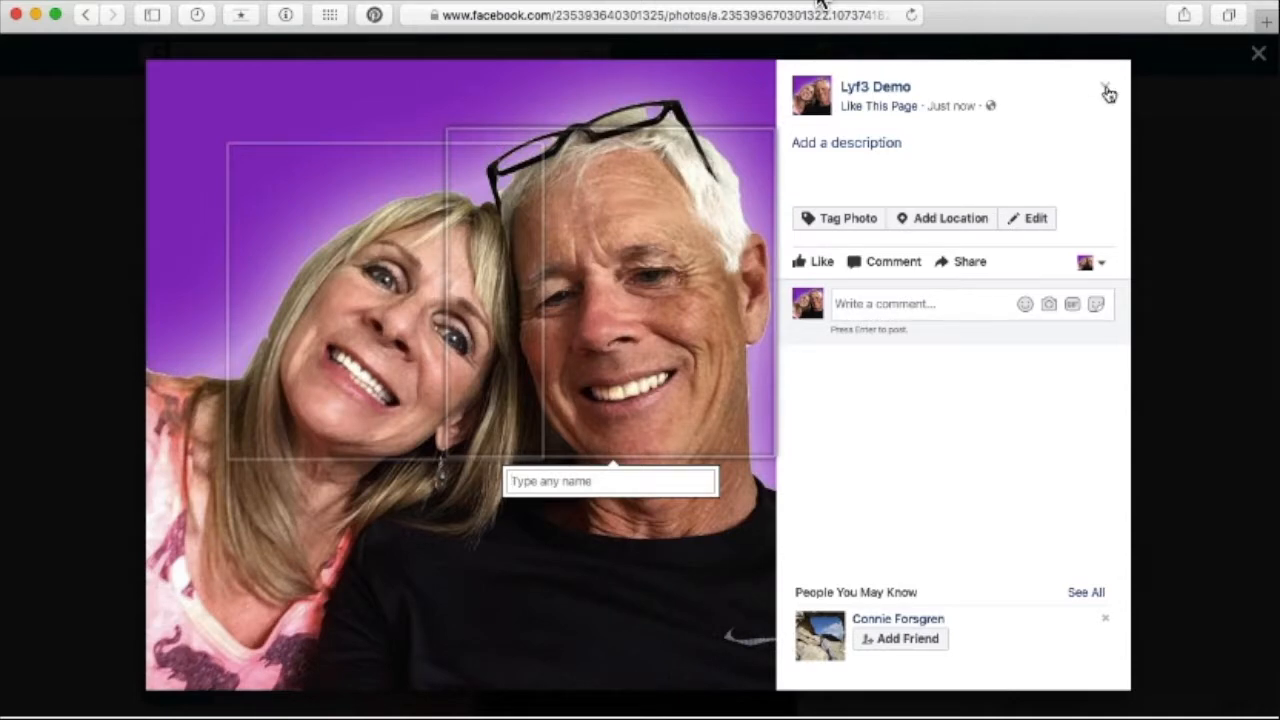
left_click(1258, 55)
- Try to hide the older profile picture update post from the timeline, and close its photo view
scroll(742, 320, "down", 3)
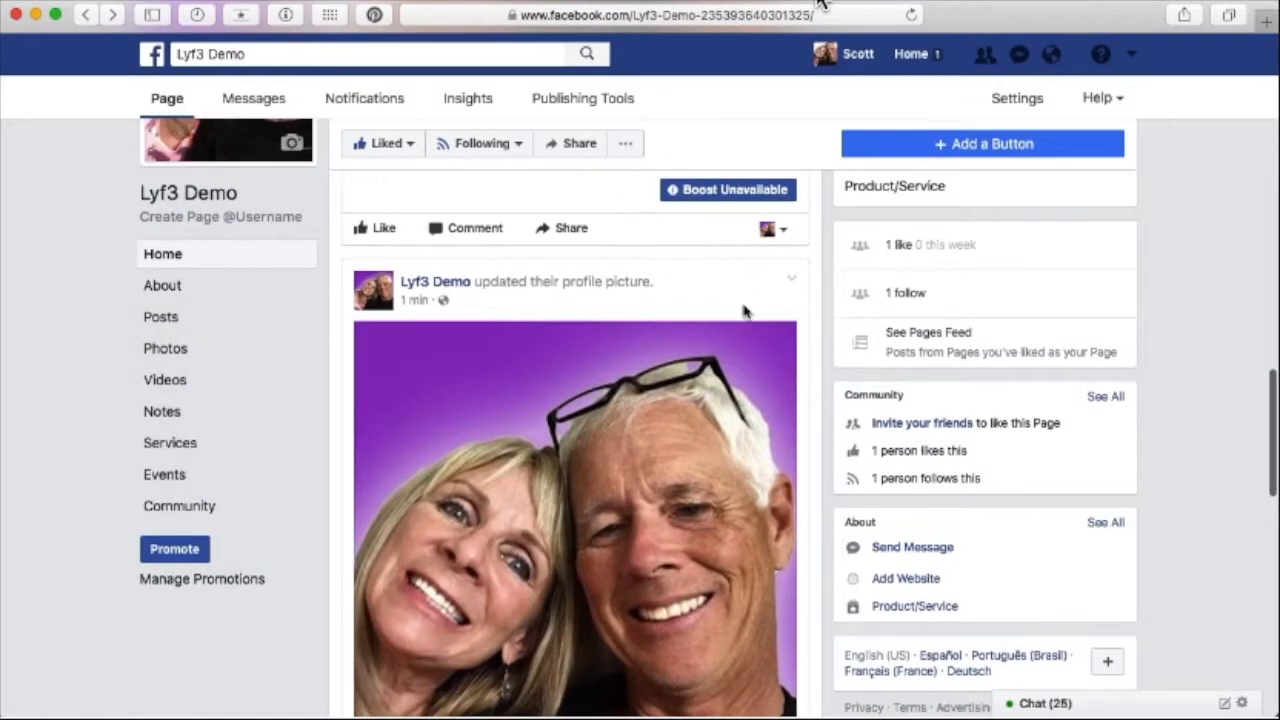
left_click(789, 281)
left_click(790, 282)
left_click(790, 280)
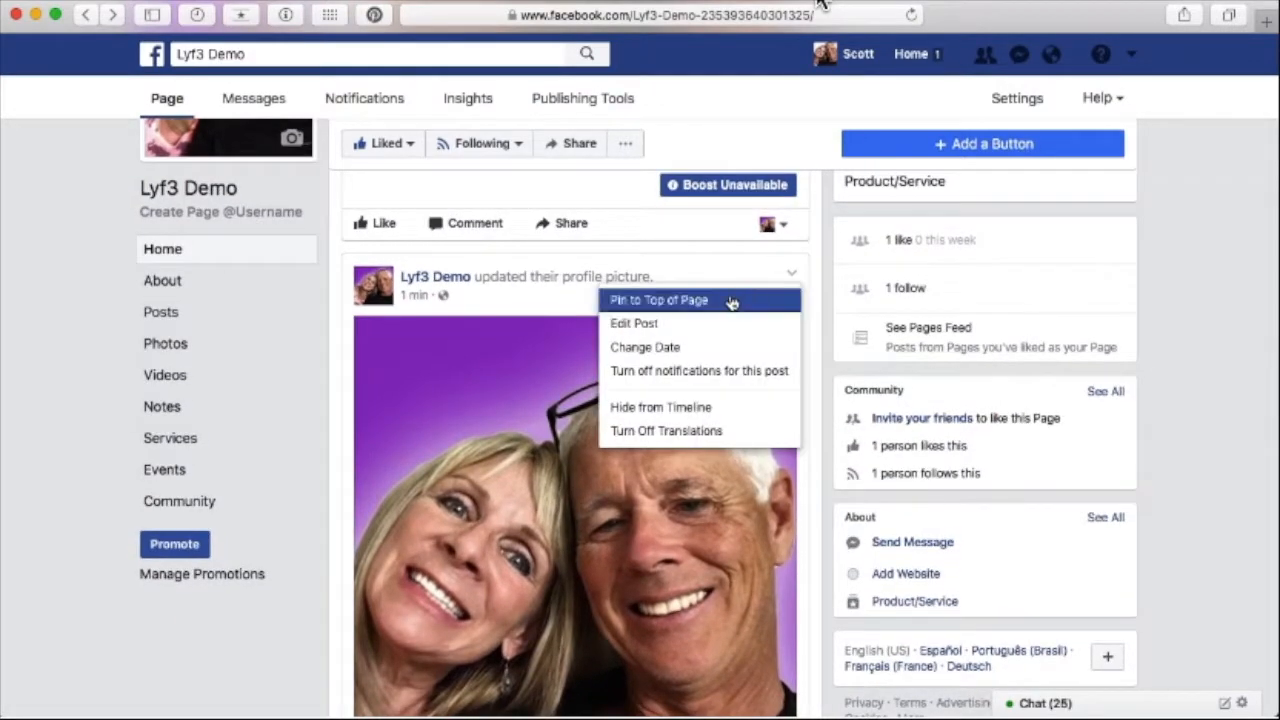
left_click(698, 414)
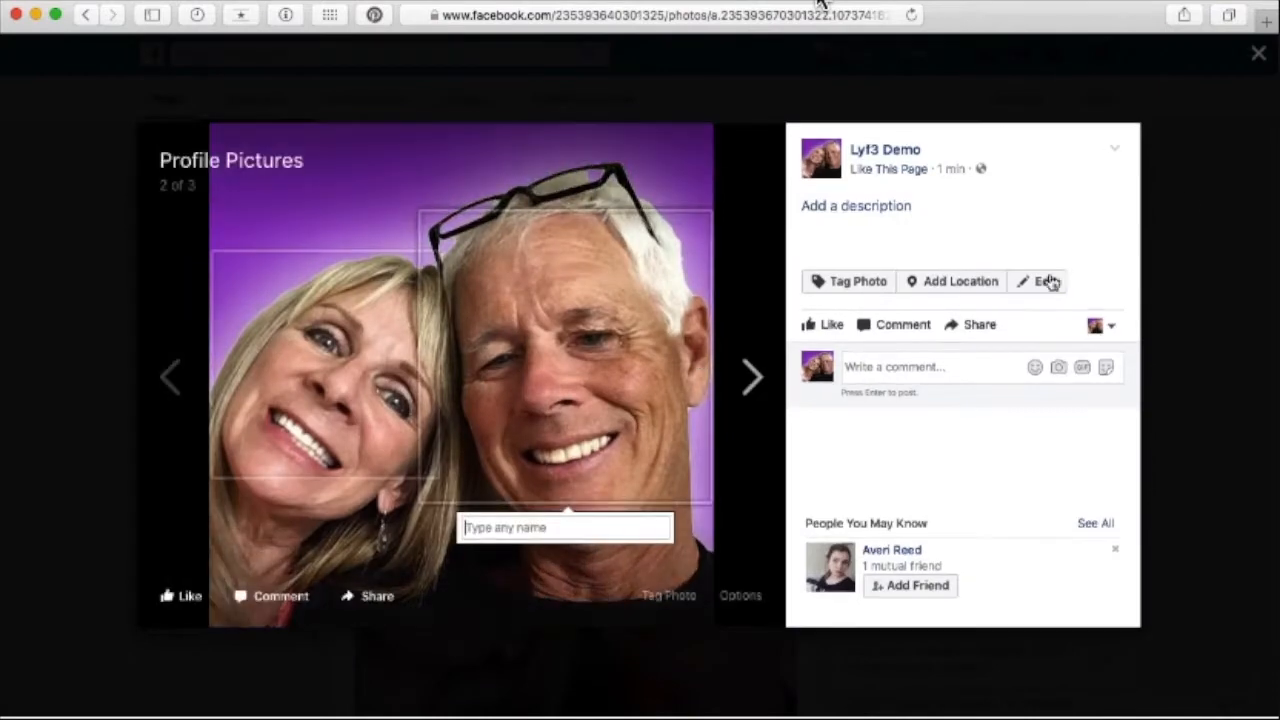
left_click(1259, 58)
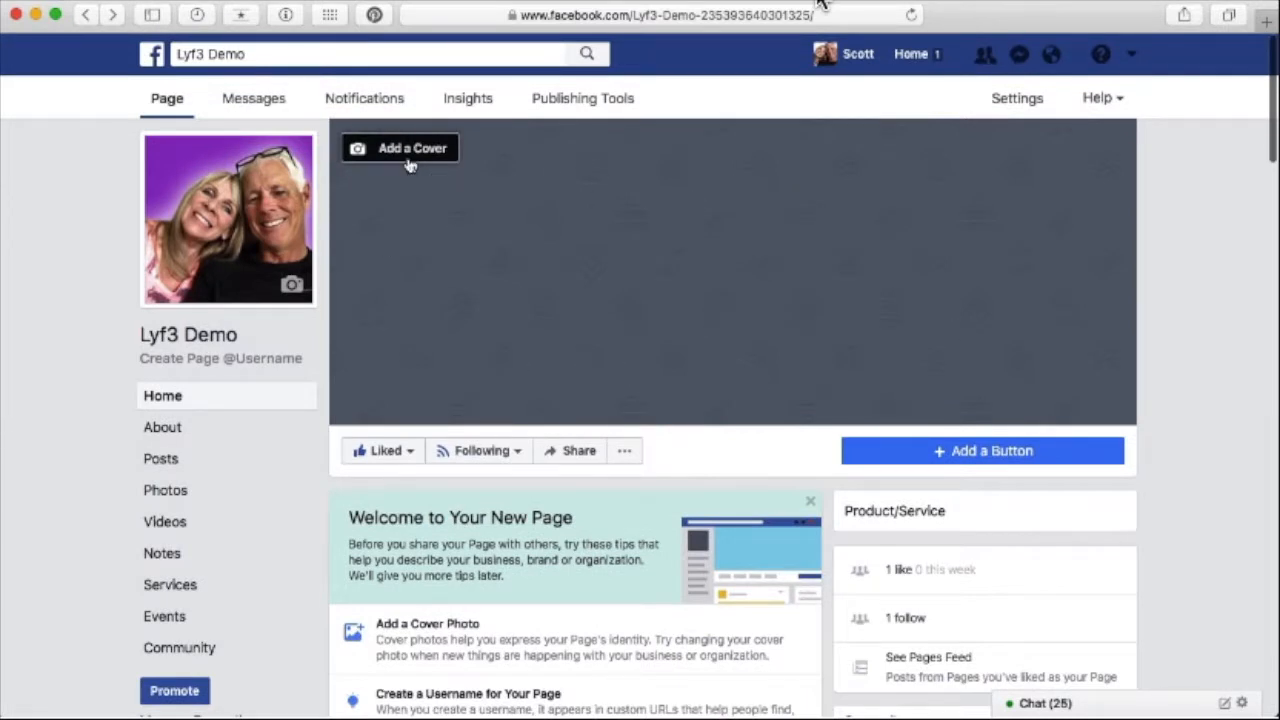
- Upload the purple Live Your Freedom Lyf3 banner from the Desktop as the Page's cover photo, adjust its position, and save it
left_click(400, 150)
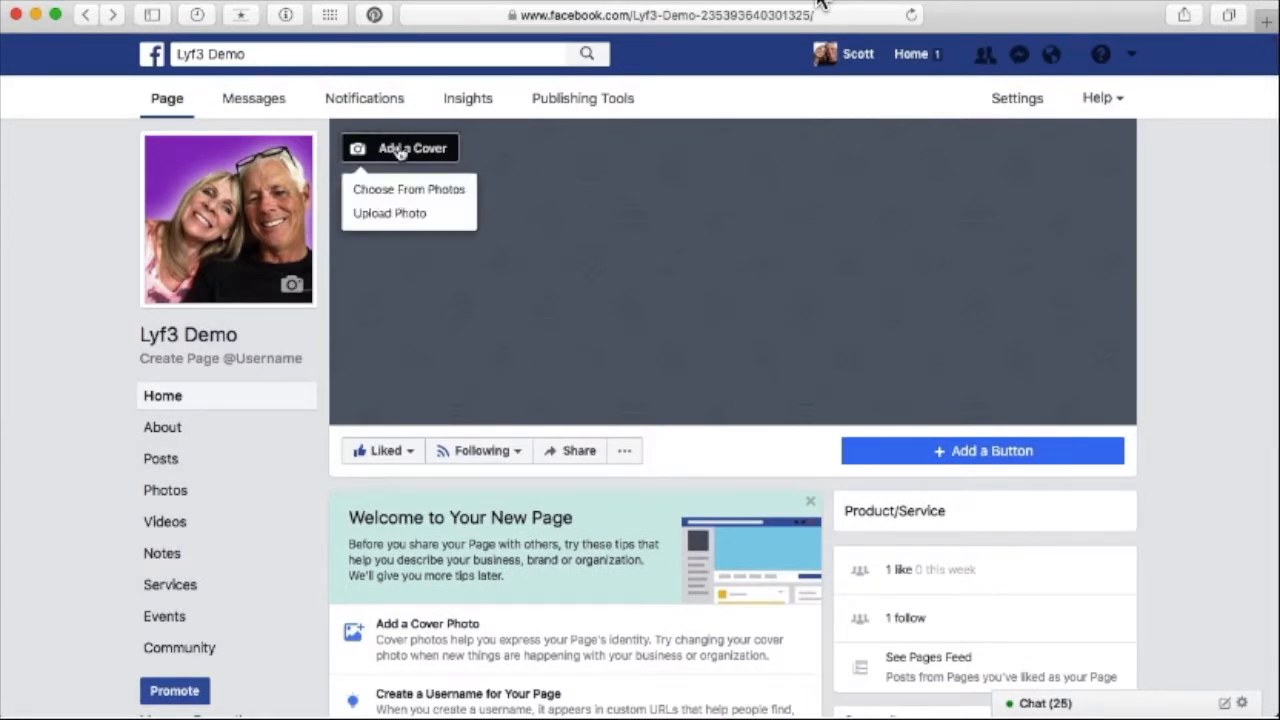
left_click(412, 216)
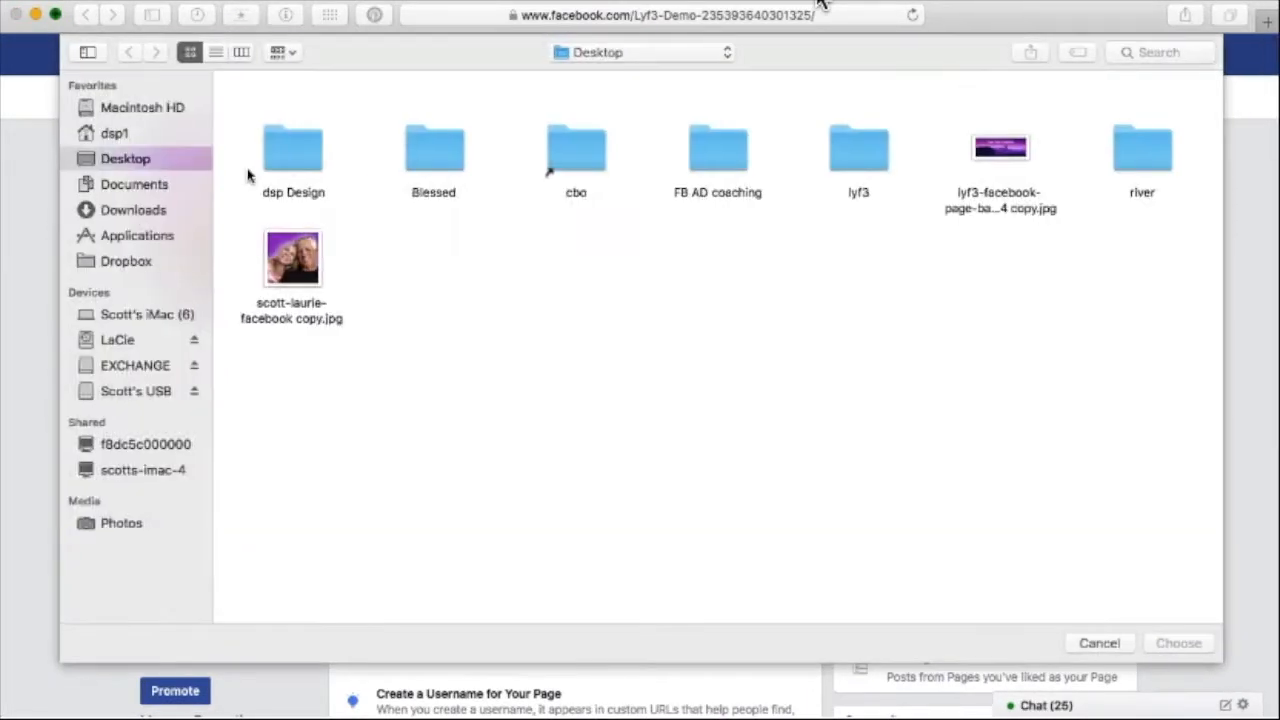
double_click(1030, 118)
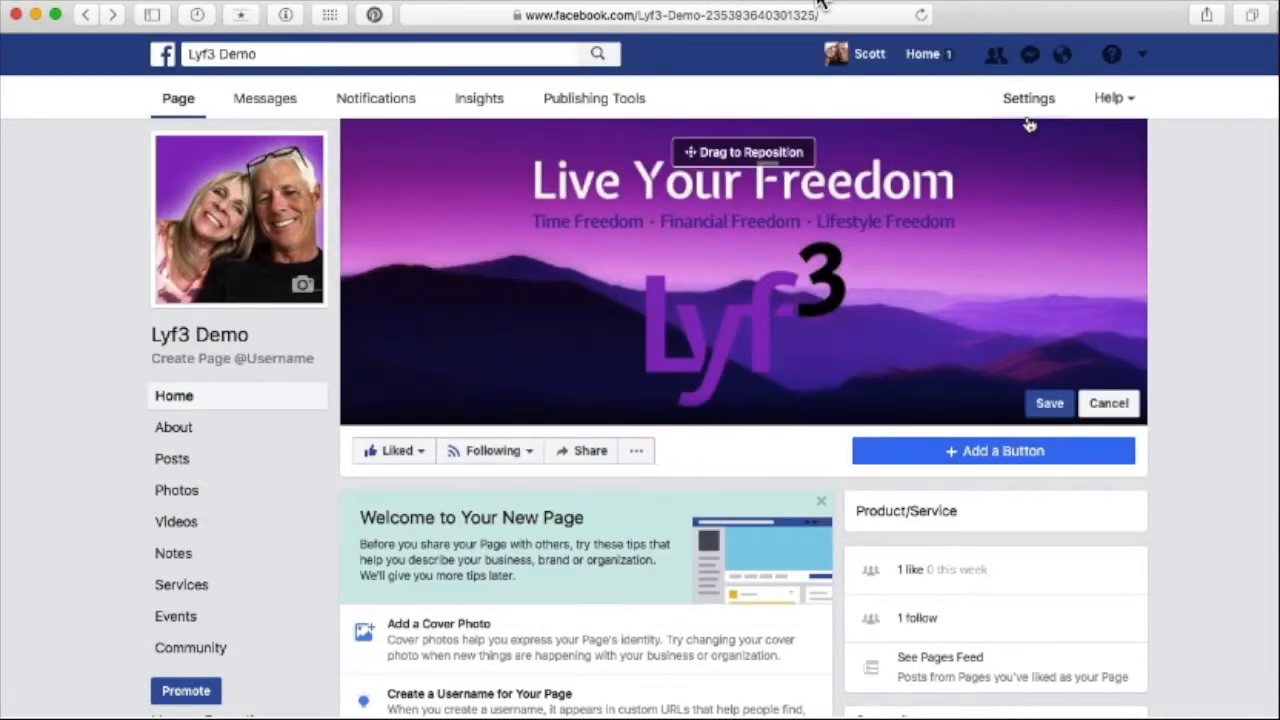
left_click_drag(744, 295, 909, 186)
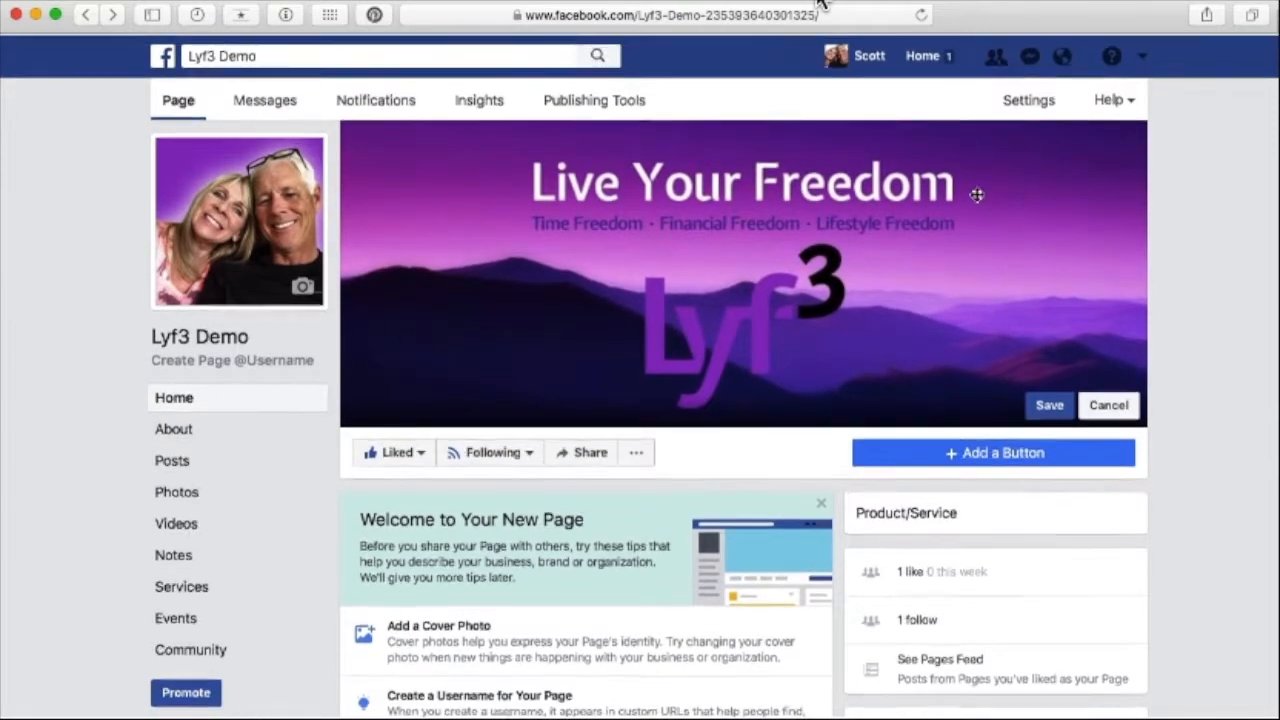
left_click(1046, 405)
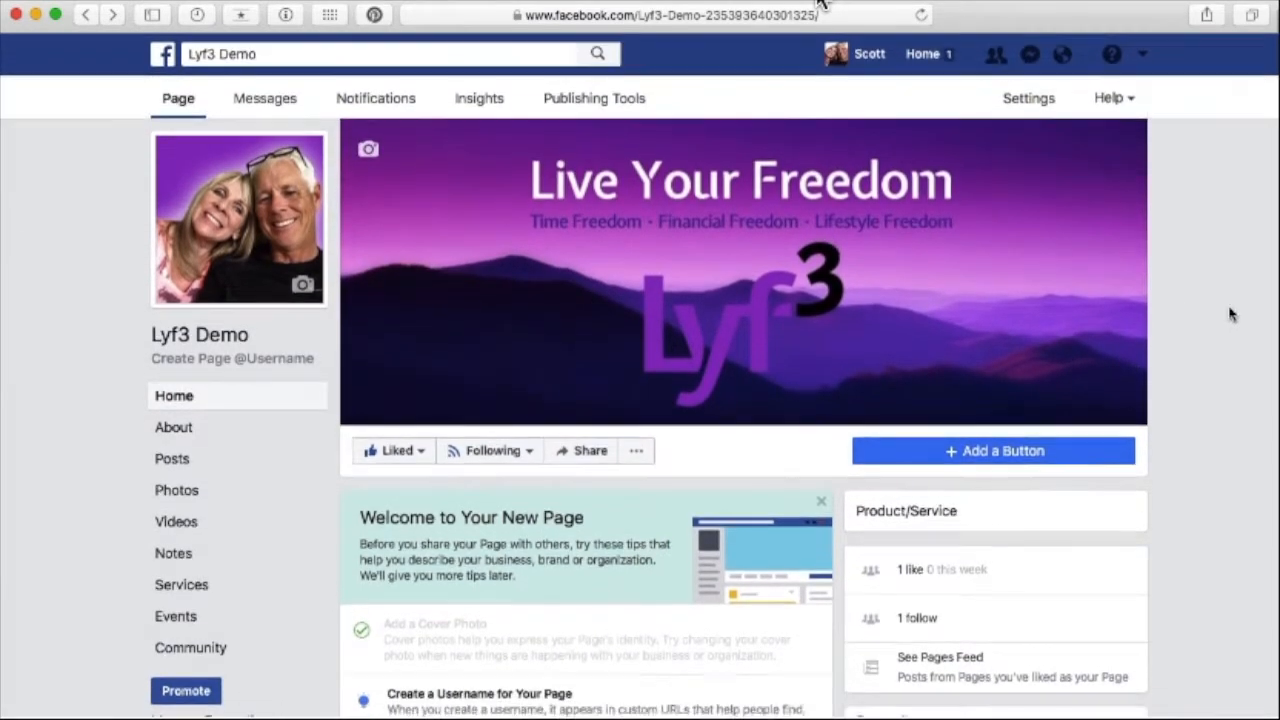
- Check the availability of the Page usernames Lyf3 and Lyf3Demo, and close the username form without creating one
scroll(1230, 314, "down", 5)
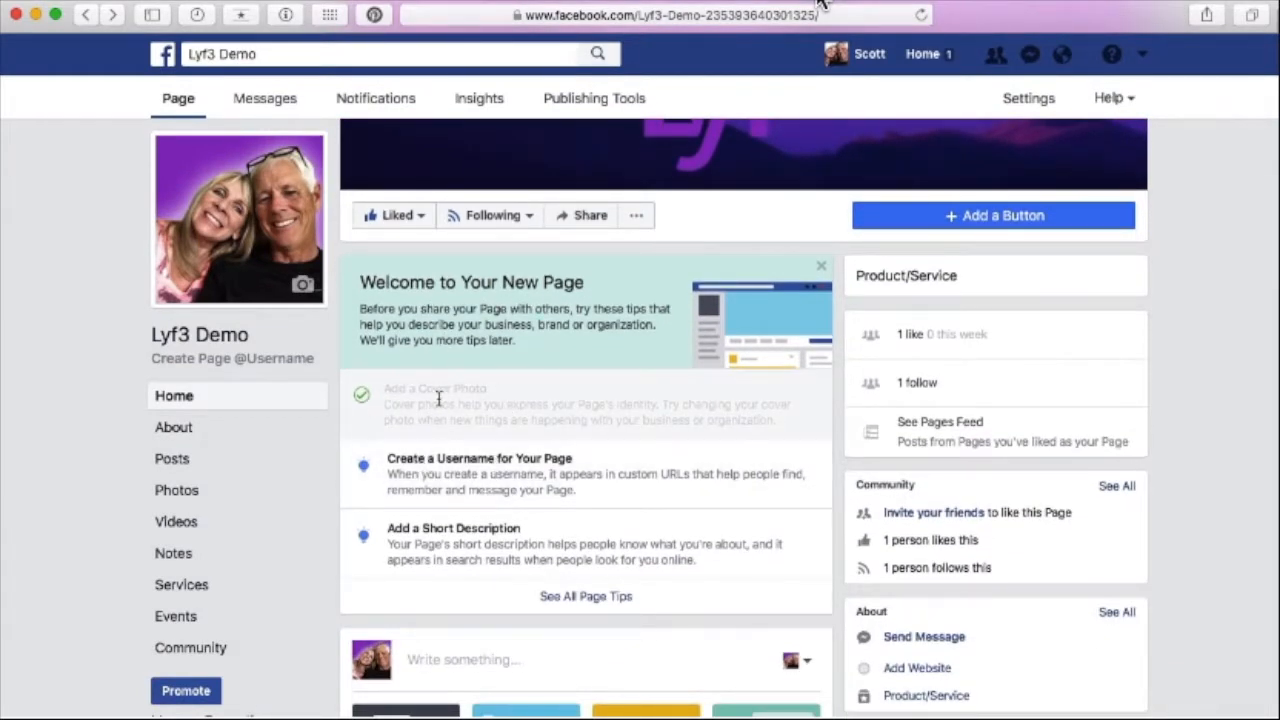
scroll(438, 398, "down", 2)
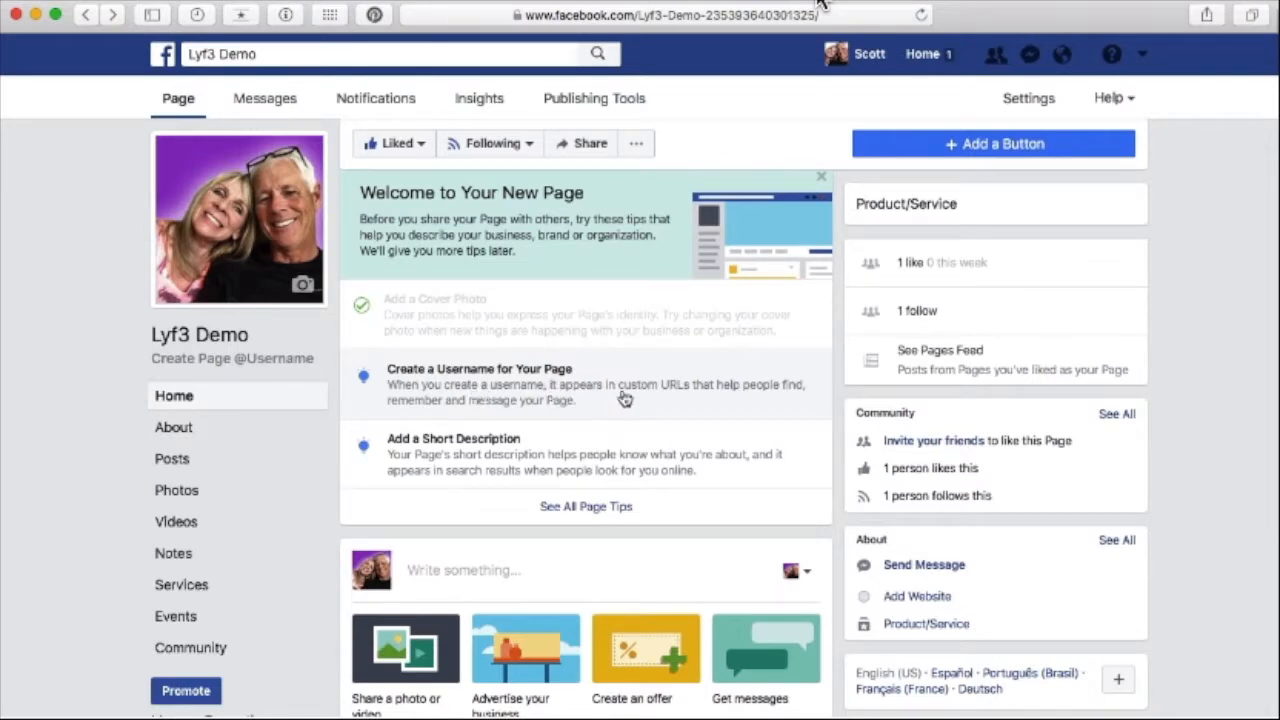
scroll(470, 382, "up", 5)
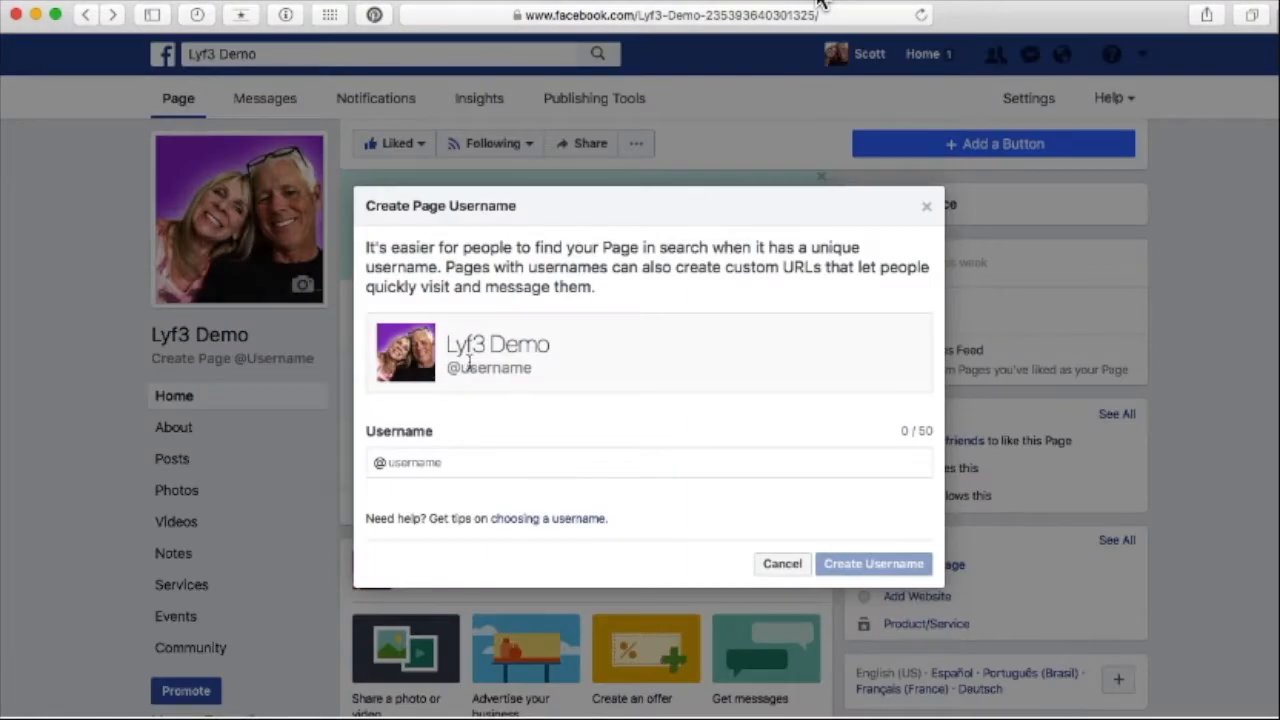
left_click(427, 461)
type("Lyf3")
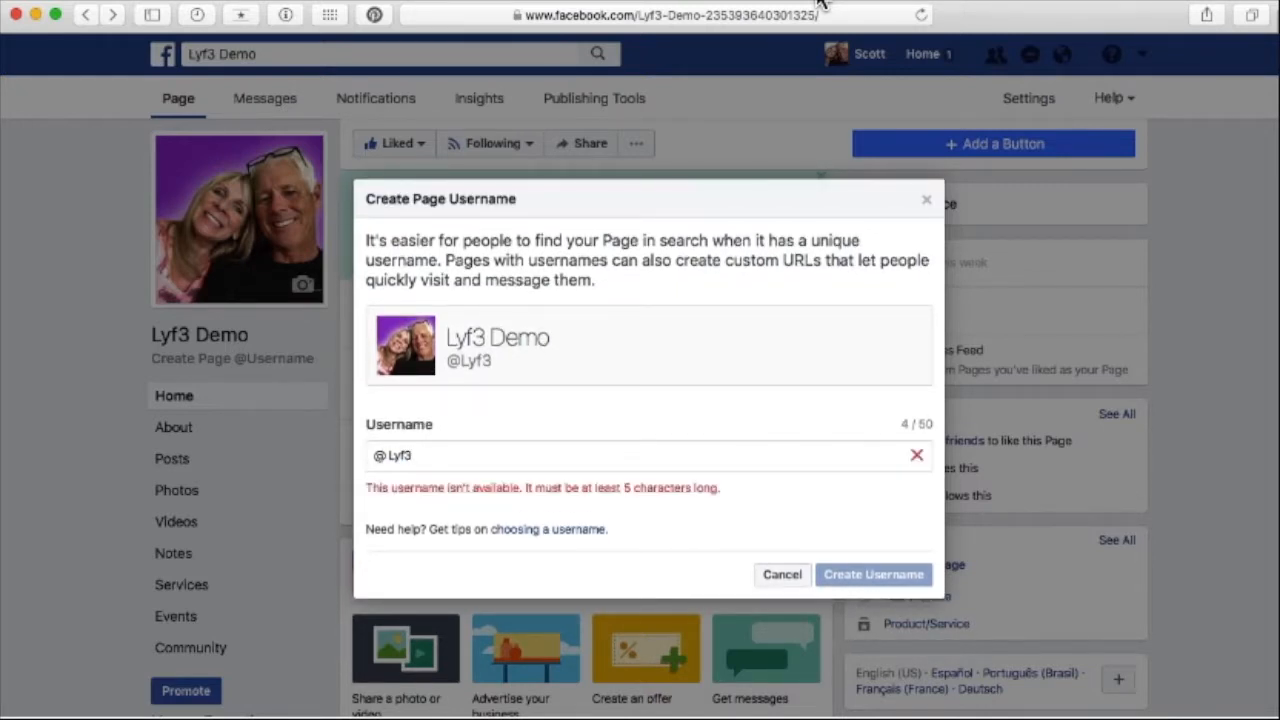
type("Demo")
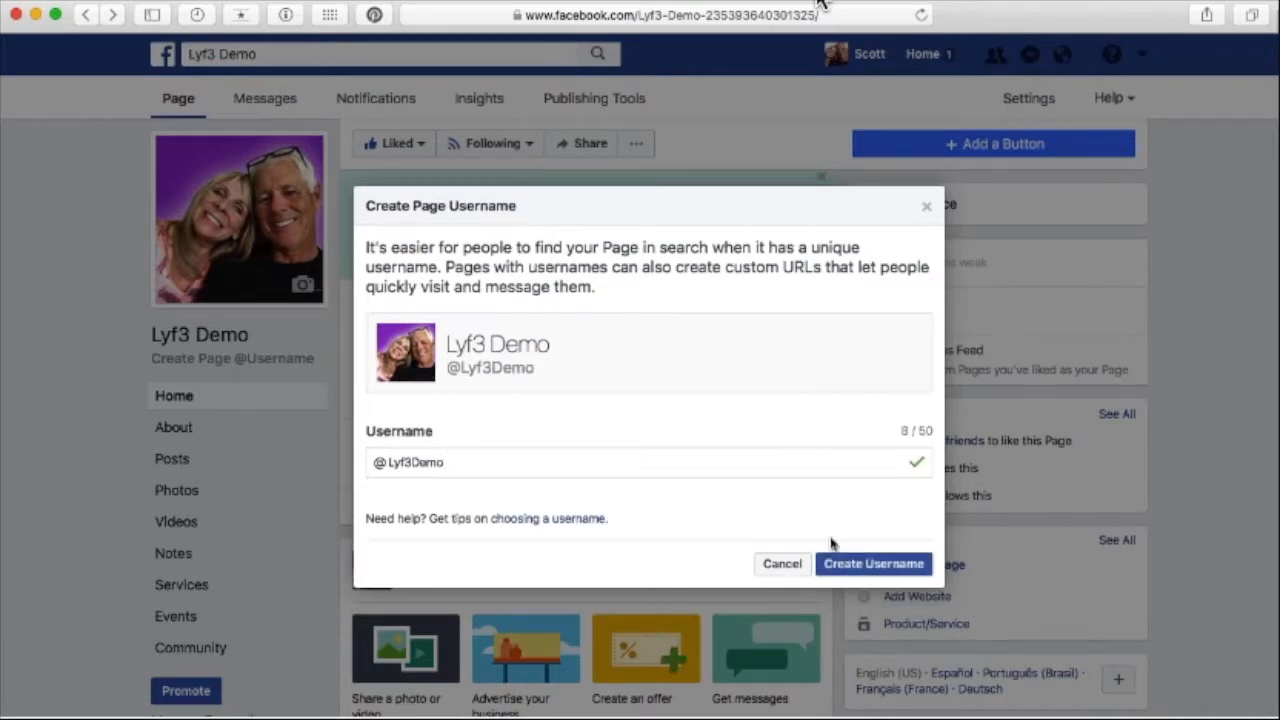
left_click(926, 206)
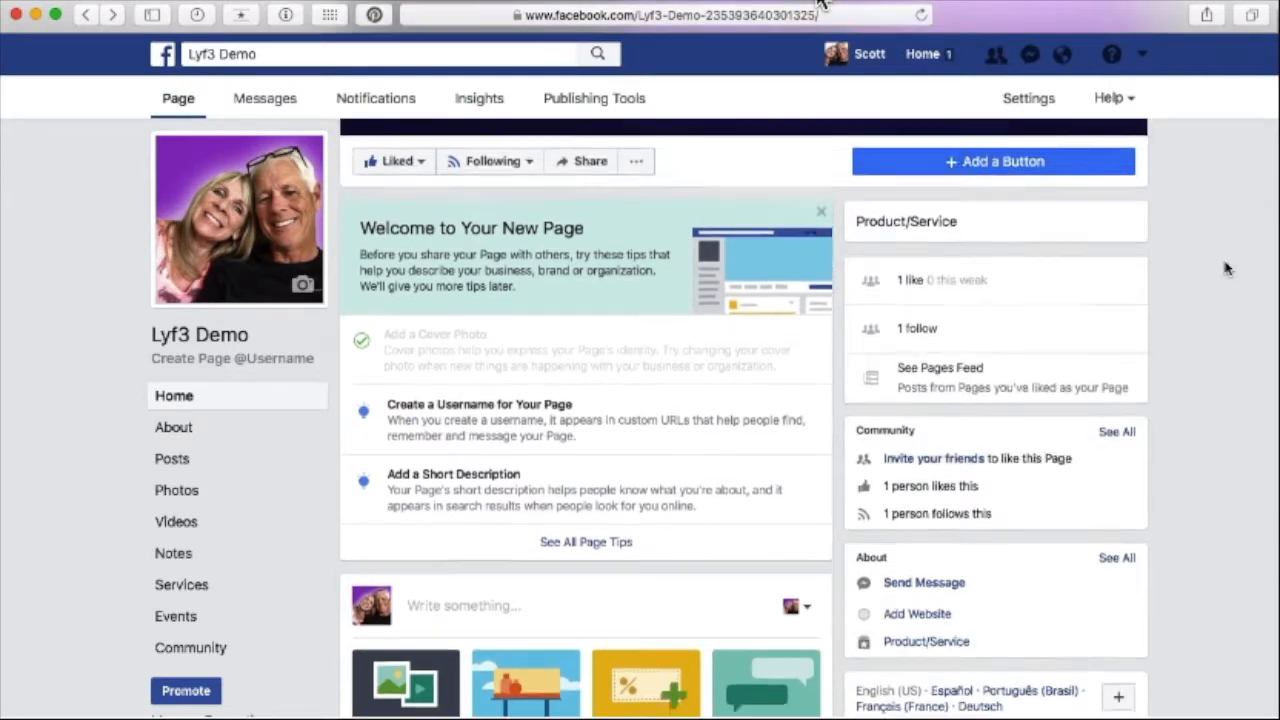
- View the full list of Page Tips from the welcome section, and close it
scroll(1228, 268, "up", 2)
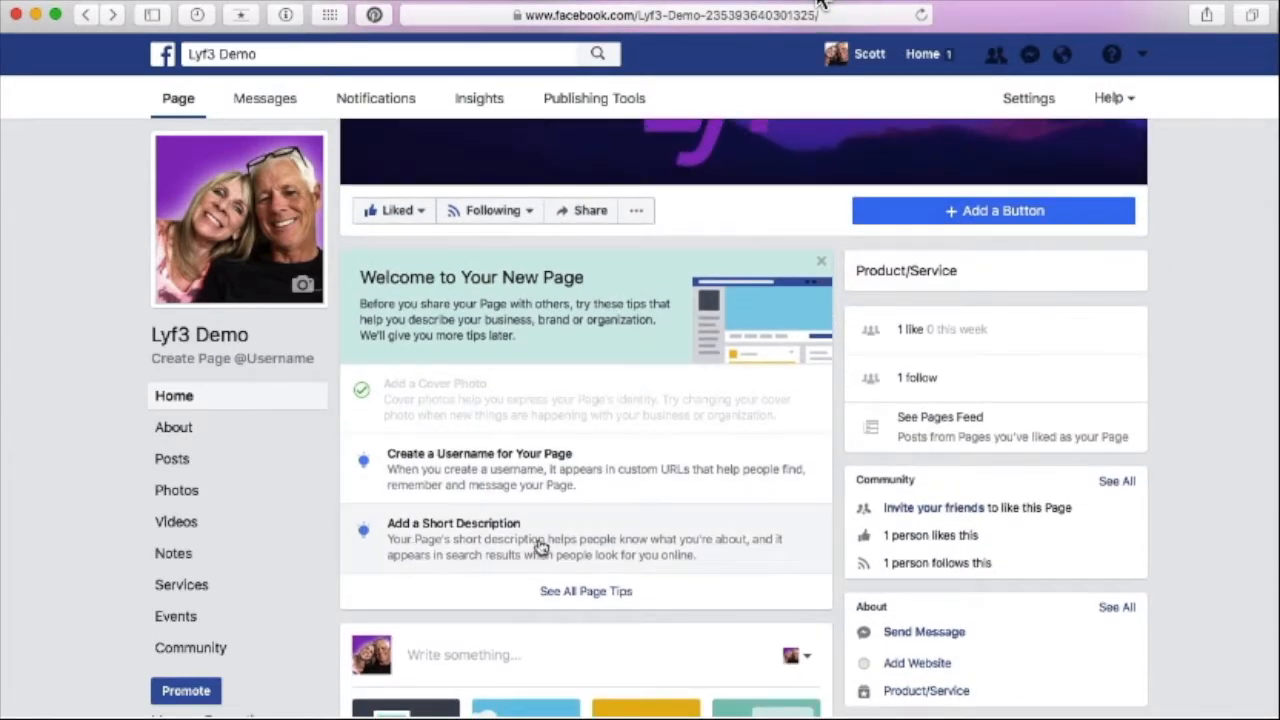
scroll(535, 500, "down", 2)
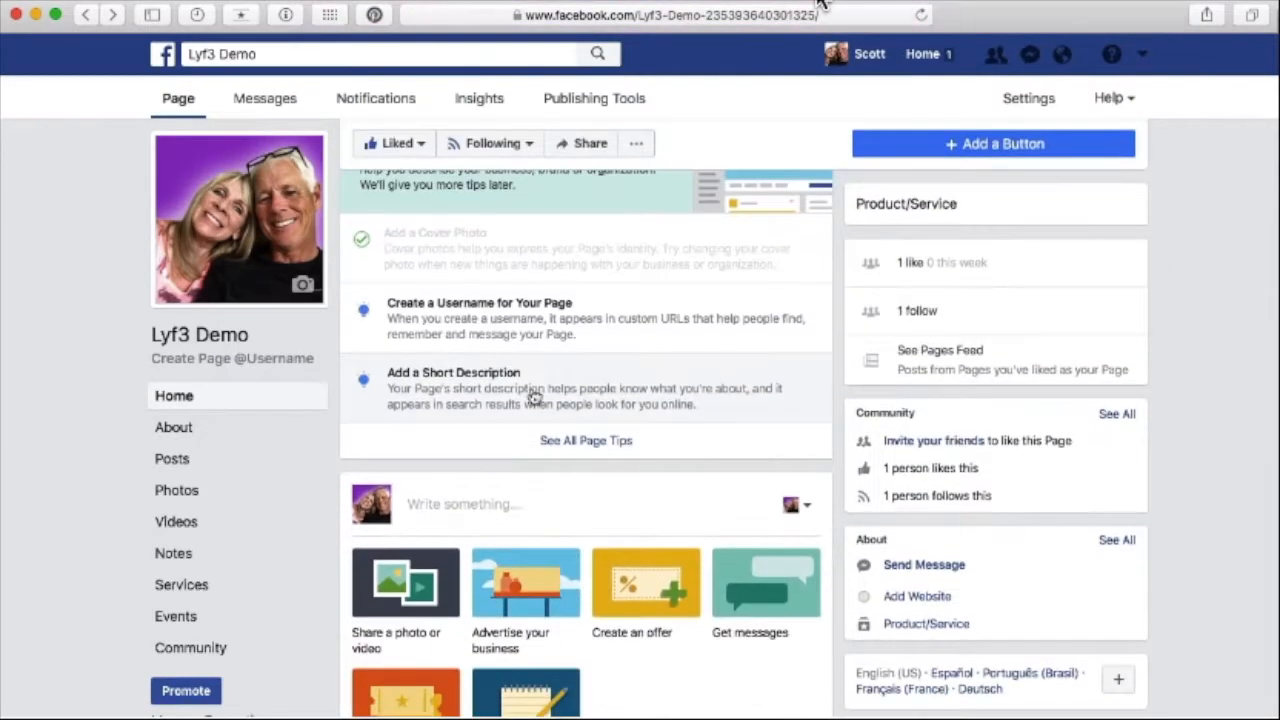
left_click(583, 450)
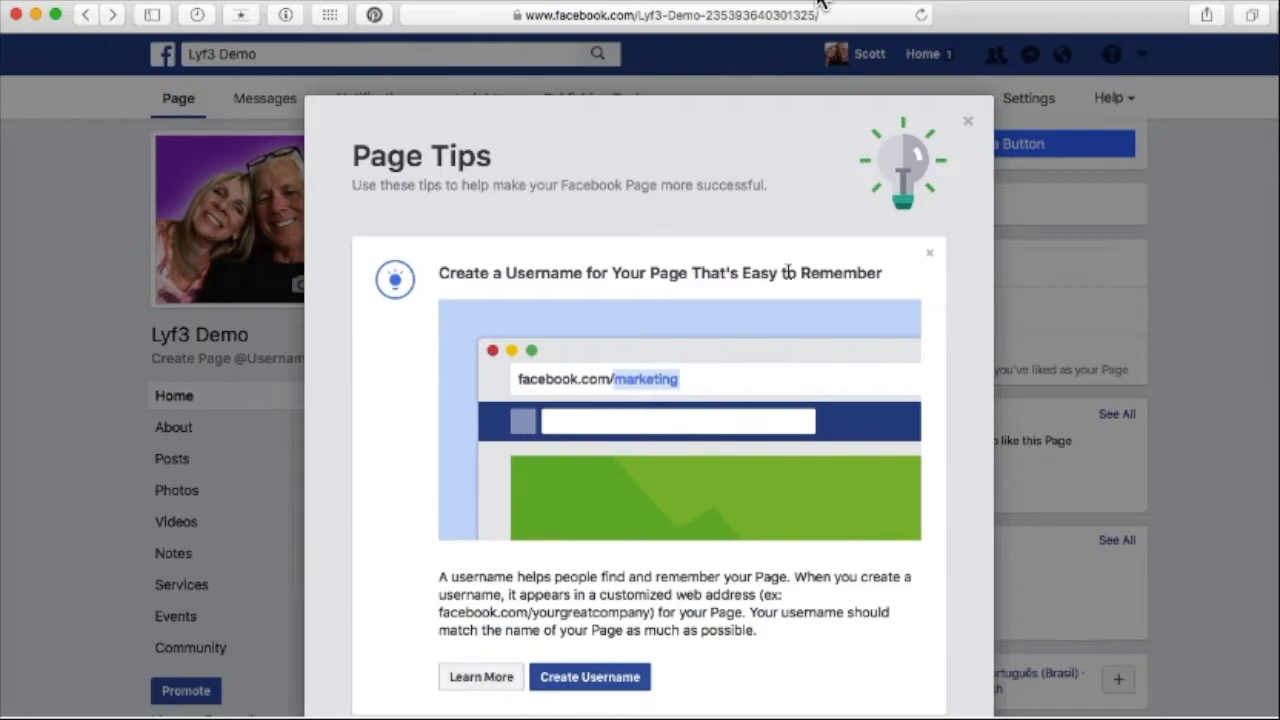
left_click(969, 125)
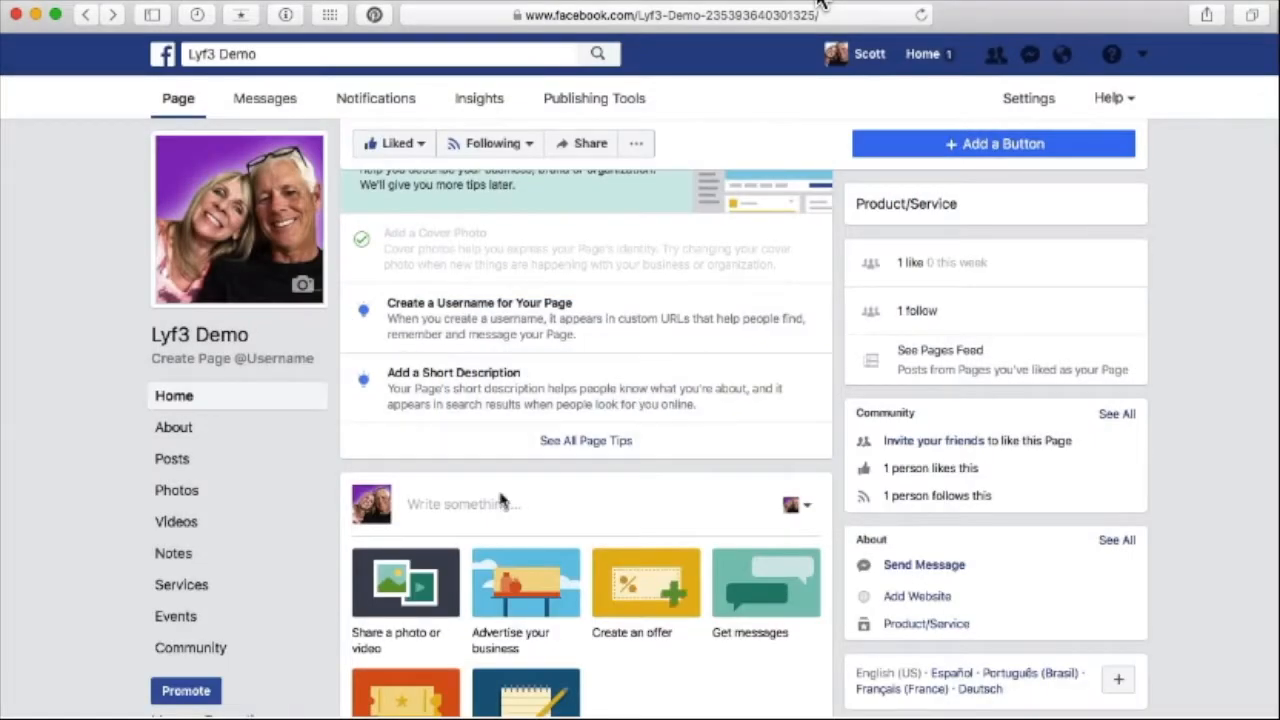
- Look at the Page's post composer and the identities available for posting, and close the composer without writing anything
scroll(730, 607, "down", 3)
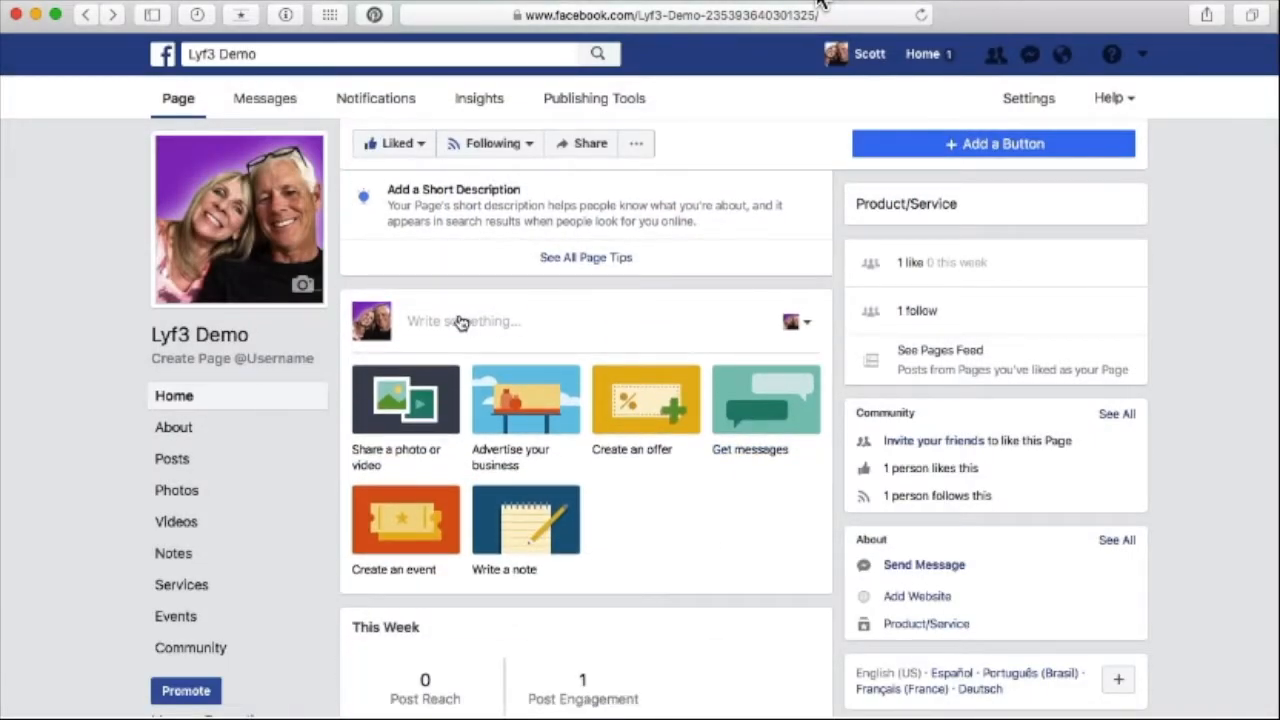
left_click(460, 322)
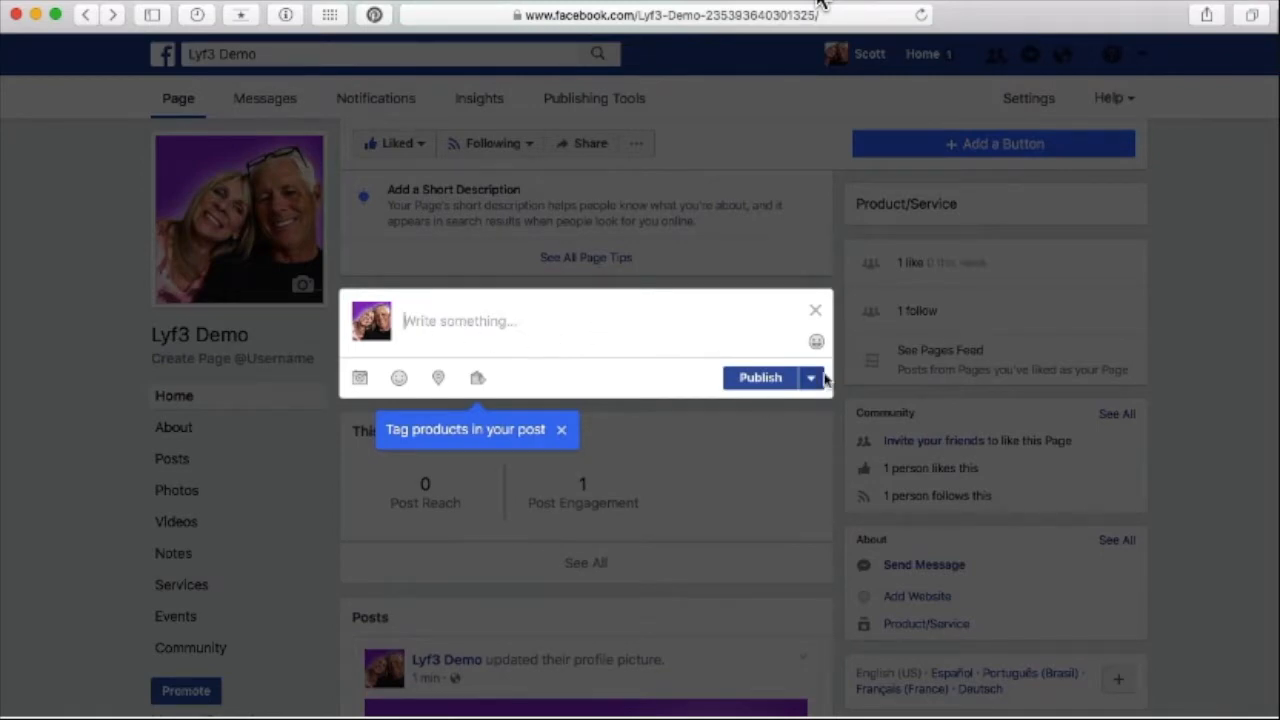
left_click(816, 316)
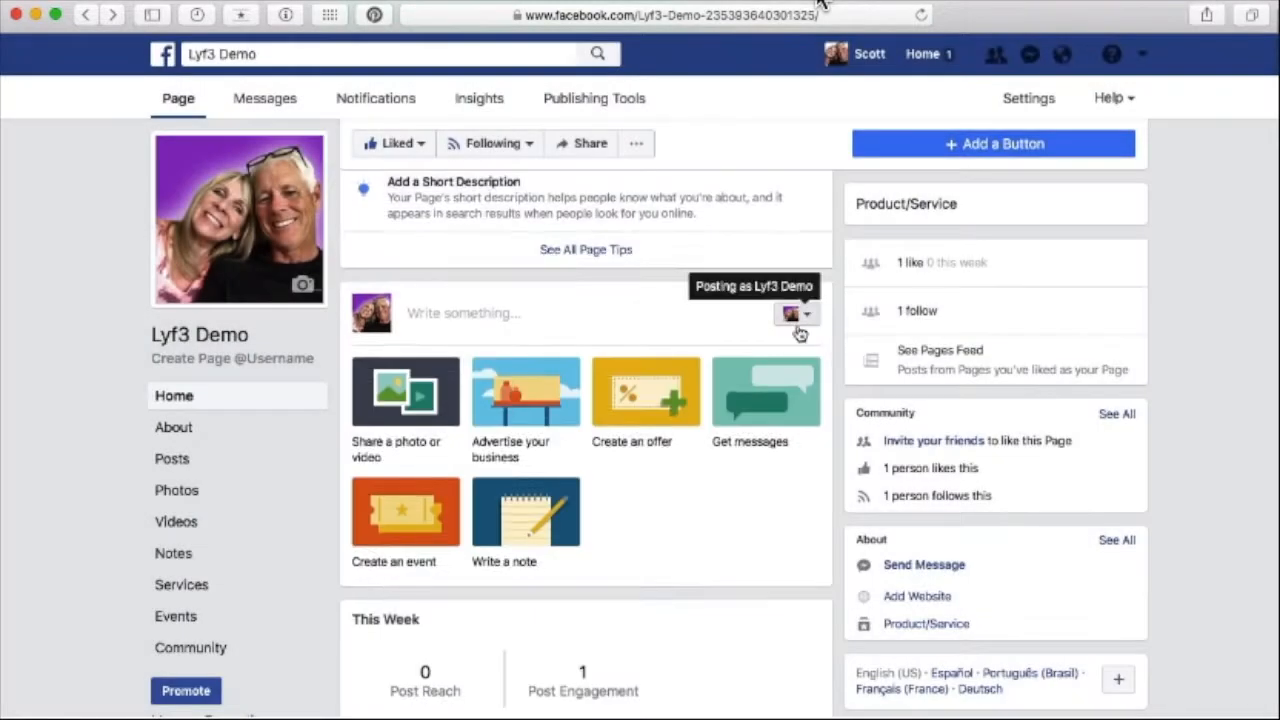
left_click(798, 315)
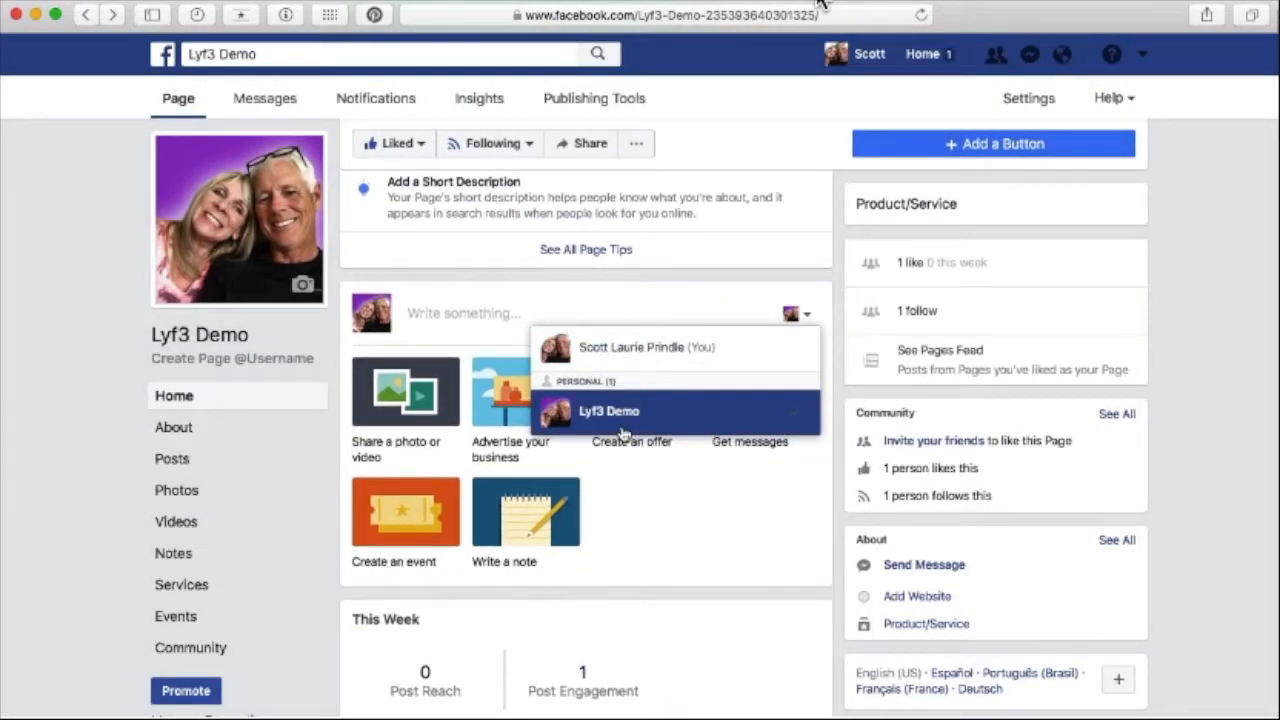
left_click(493, 312)
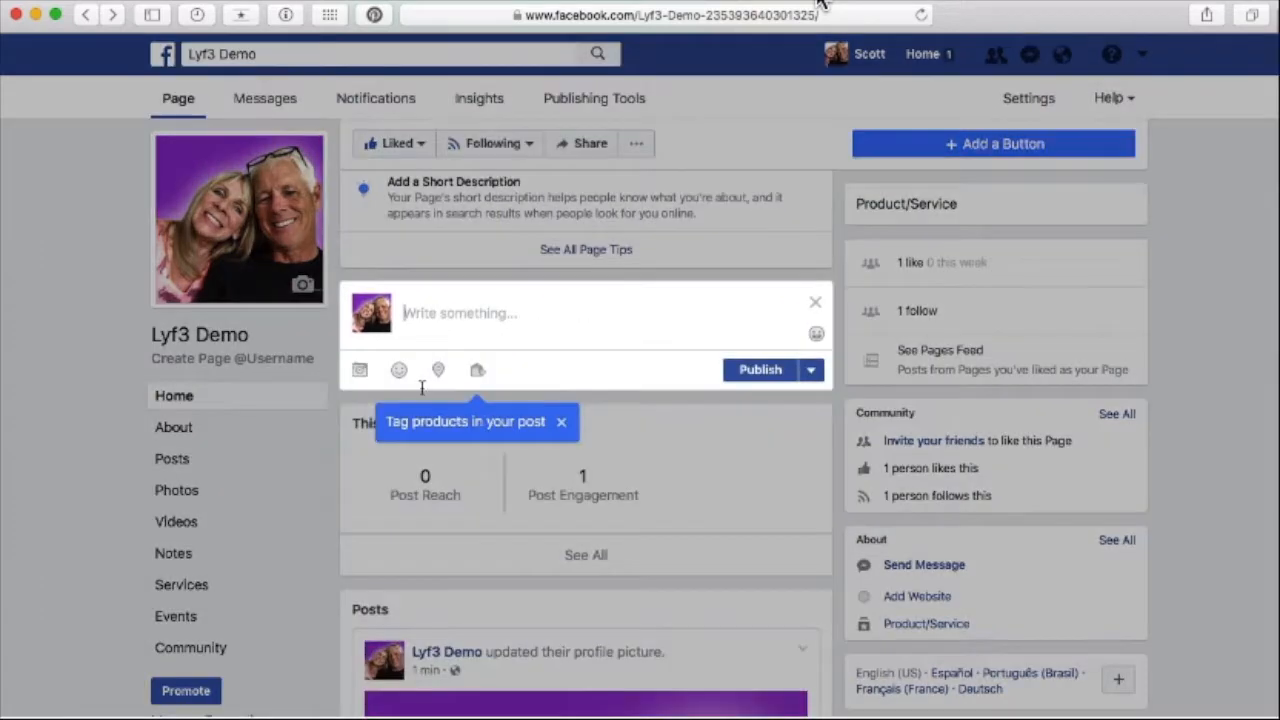
left_click(816, 307)
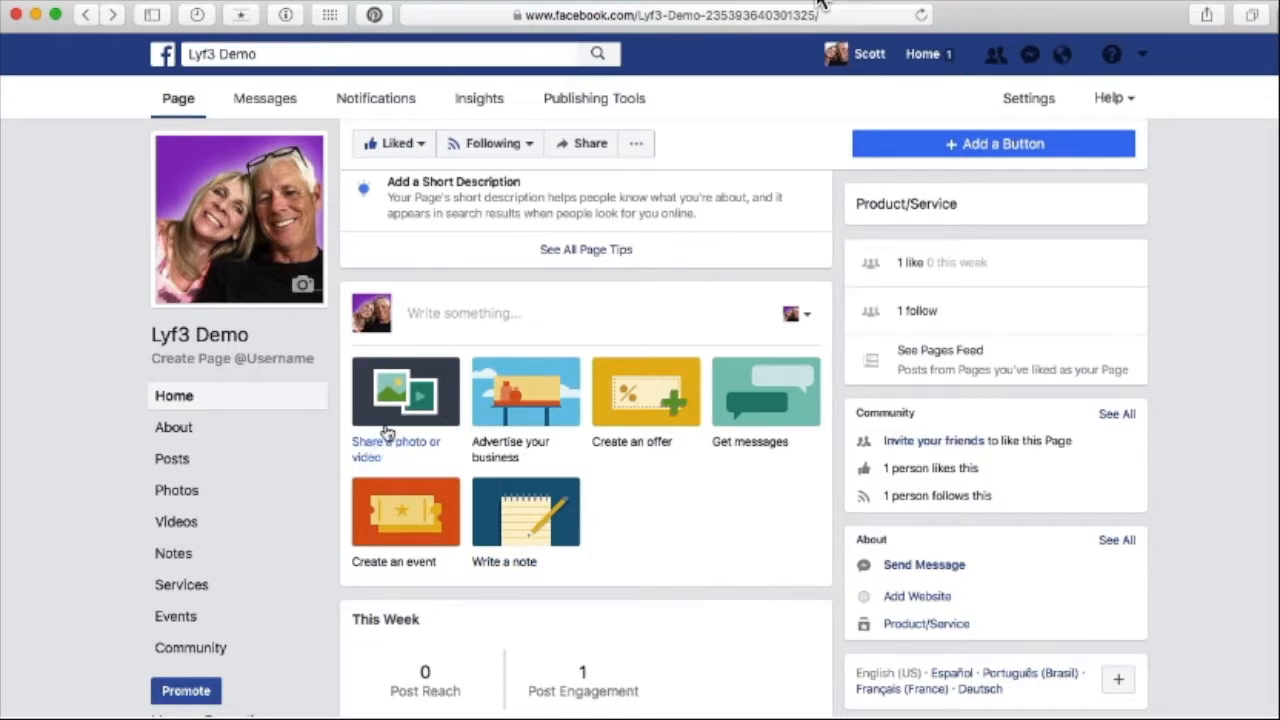
- Examine the Share a Photo or Video options, look through the rest of the Page, and return to its cover photo
left_click(399, 401)
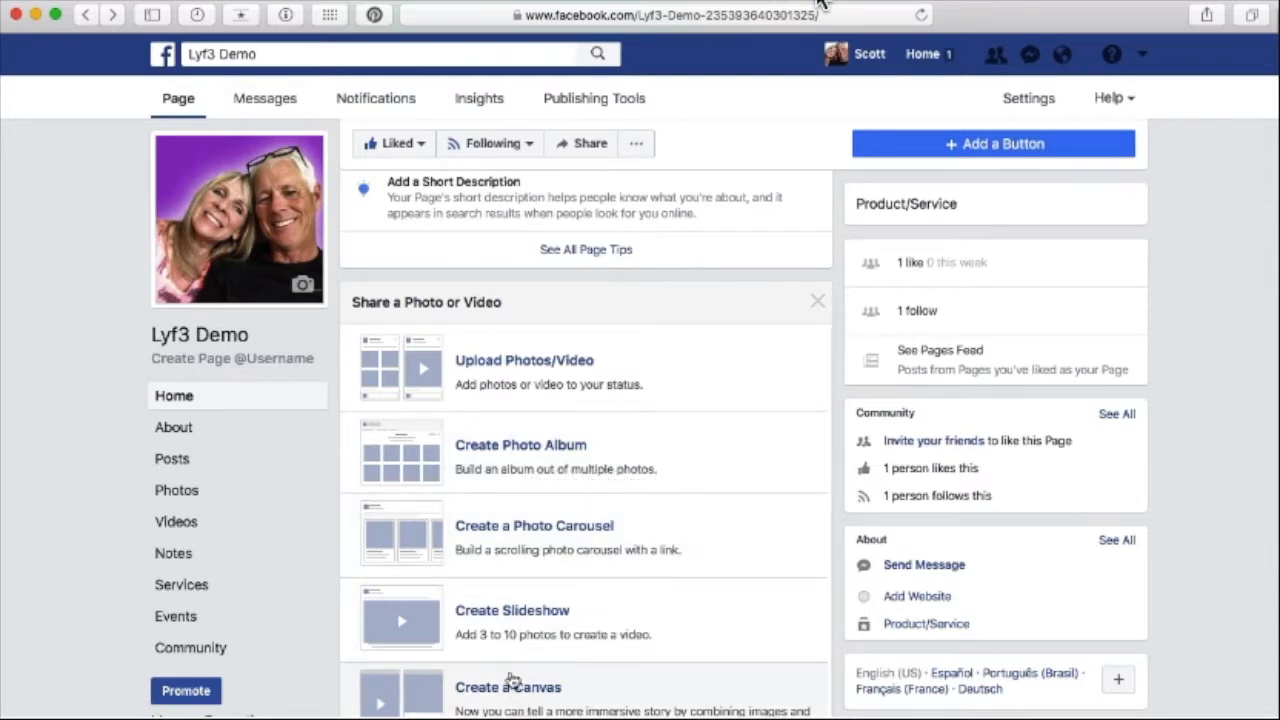
scroll(514, 363, "up", 2)
scroll(514, 363, "up", 5)
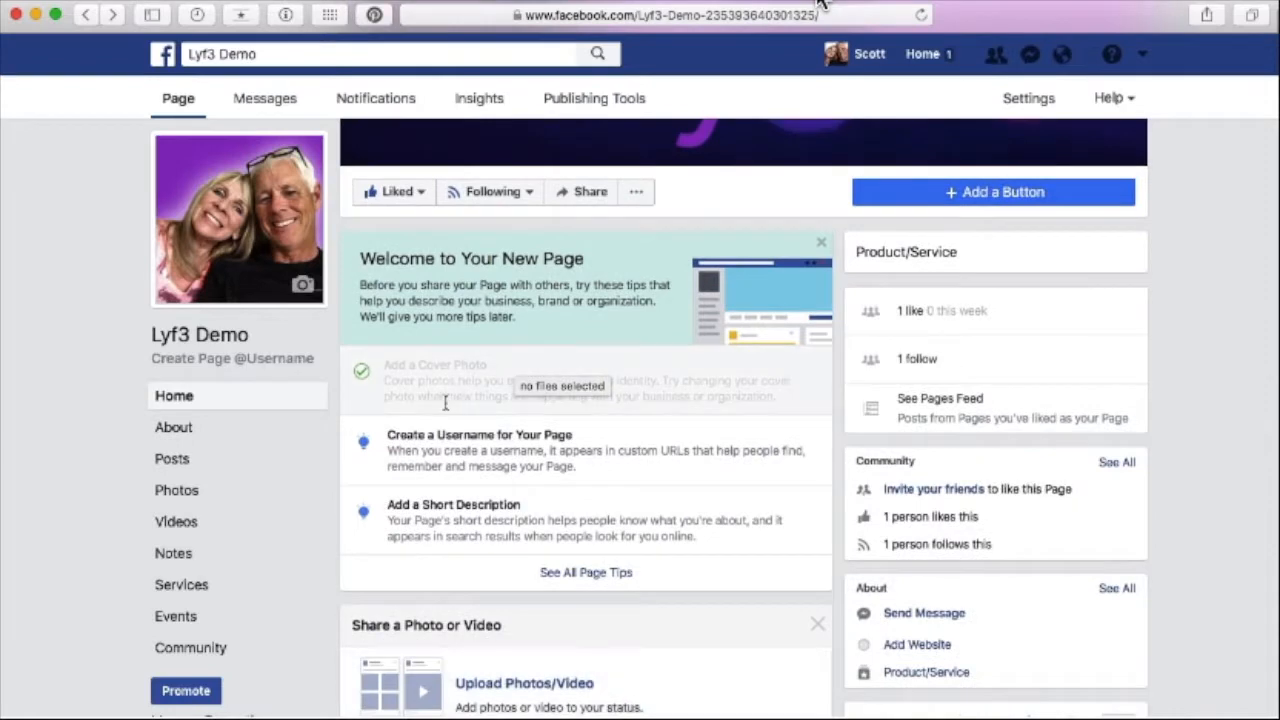
scroll(446, 405, "down", 8)
scroll(447, 410, "down", 4)
scroll(590, 408, "down", 5)
scroll(1170, 476, "up", 10)
scroll(1170, 476, "up", 10)
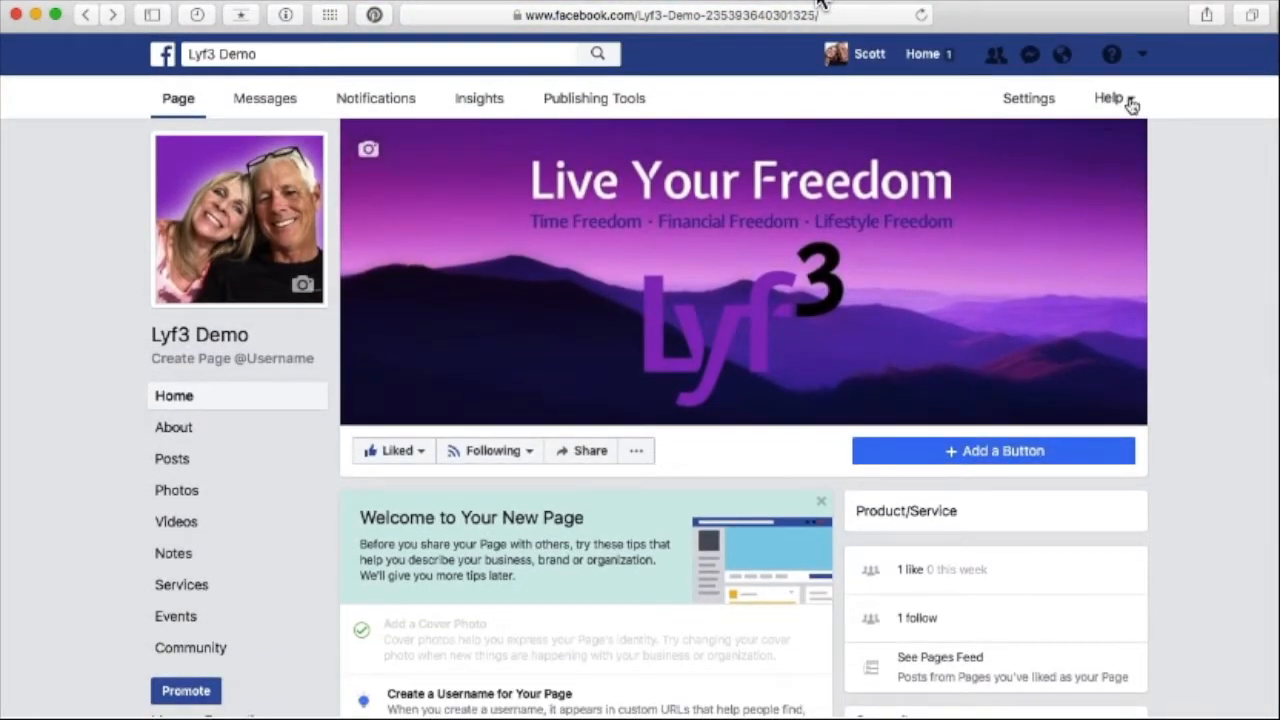
- View the Page's help options and close them without choosing one
left_click(1131, 102)
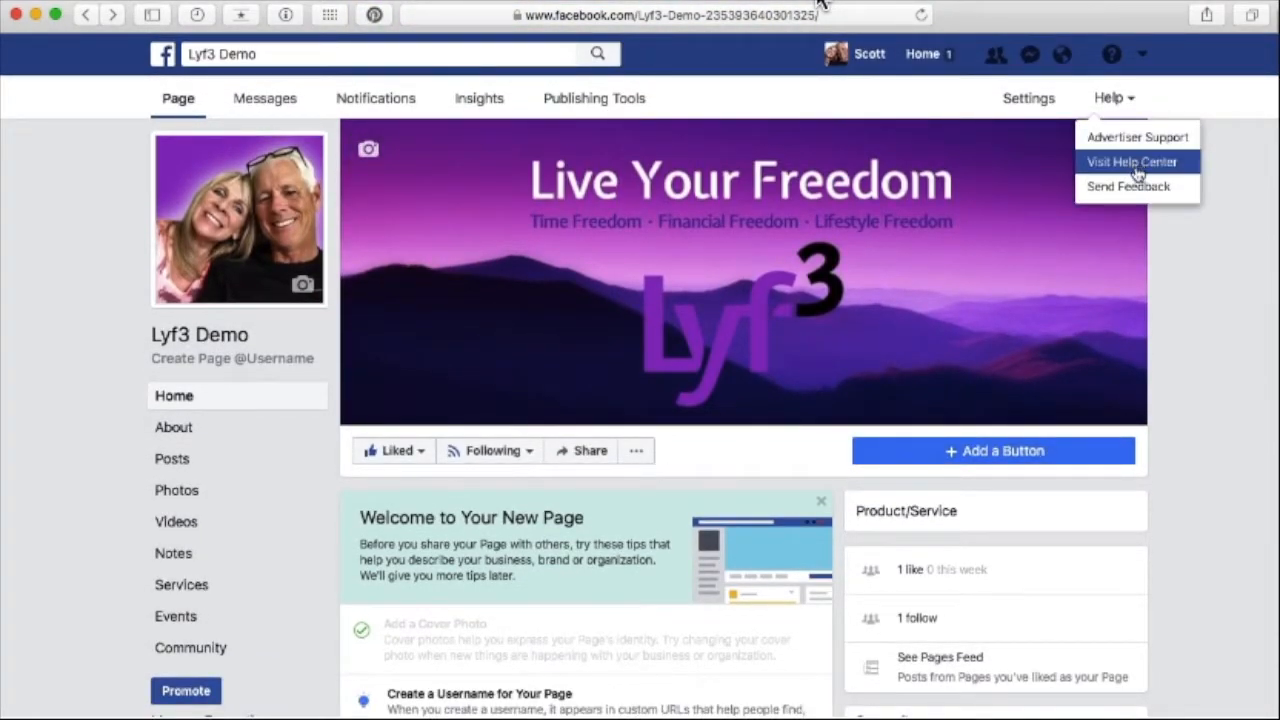
left_click(1164, 279)
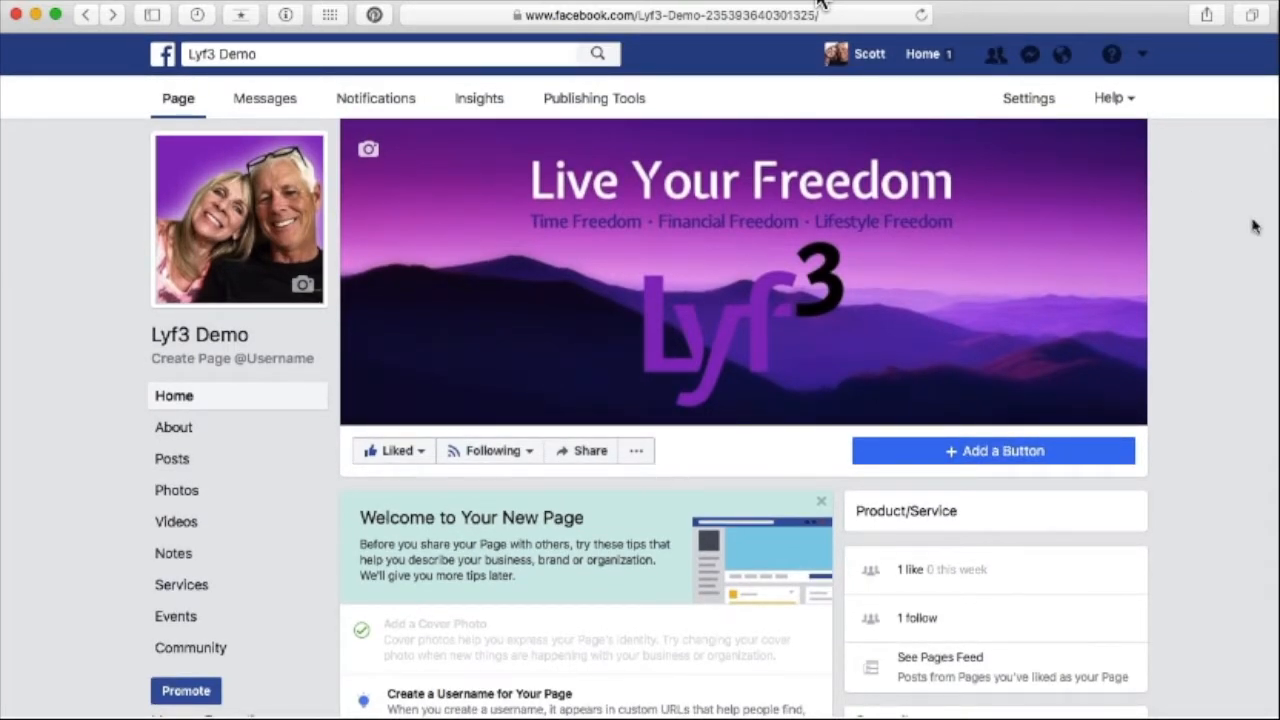
scroll(1254, 227, "down", 1)
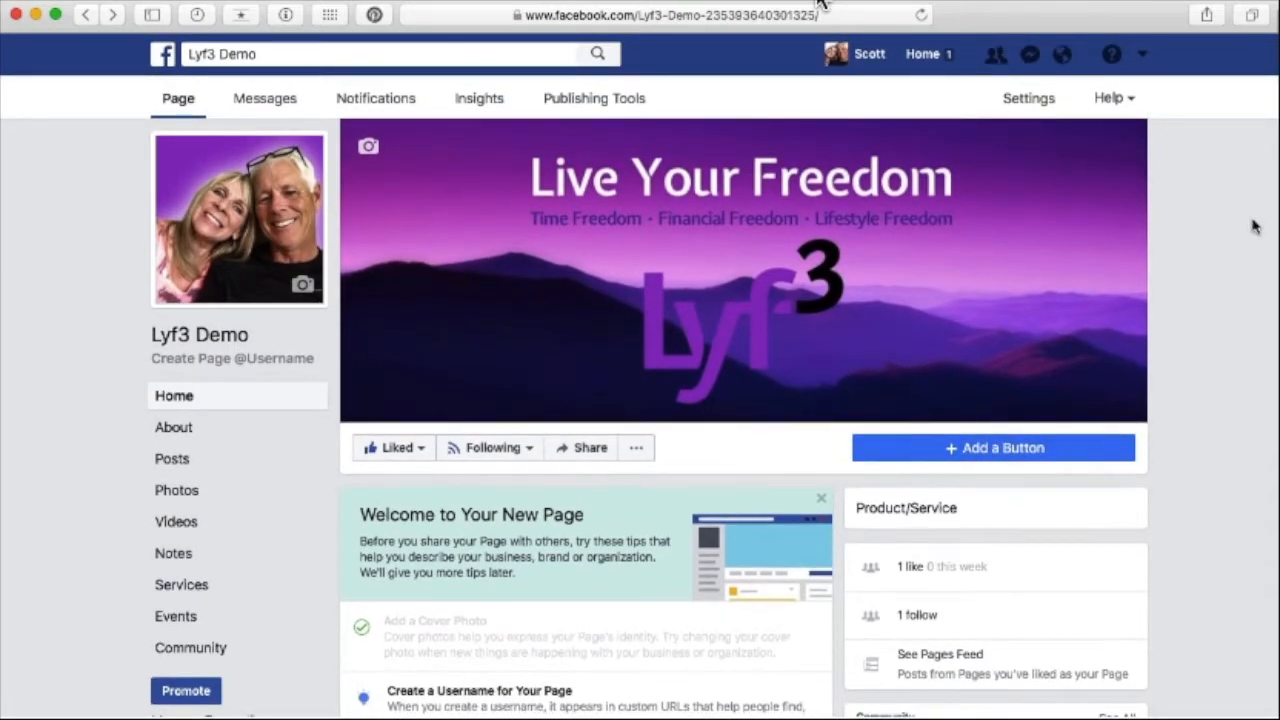
- Go to the Facebook home feed, expand the shortcuts list, and view the options for the Lyf3 Demo shortcut
left_click(926, 57)
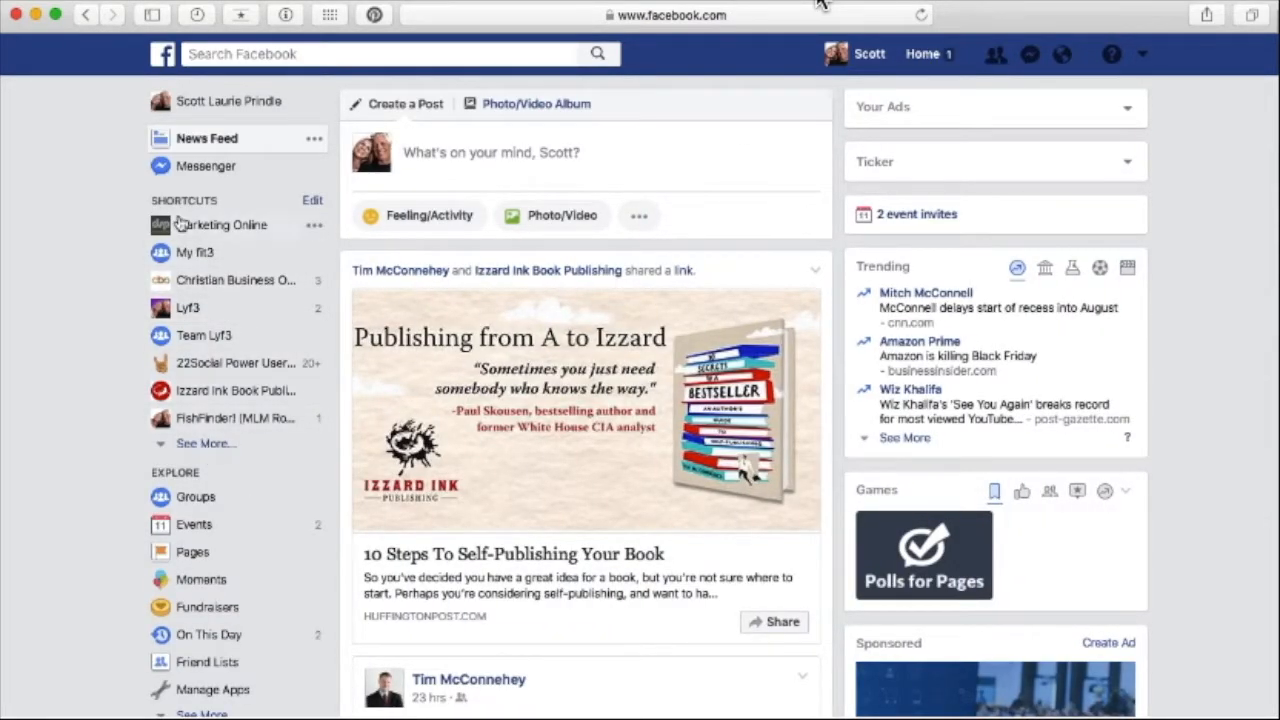
left_click(214, 446)
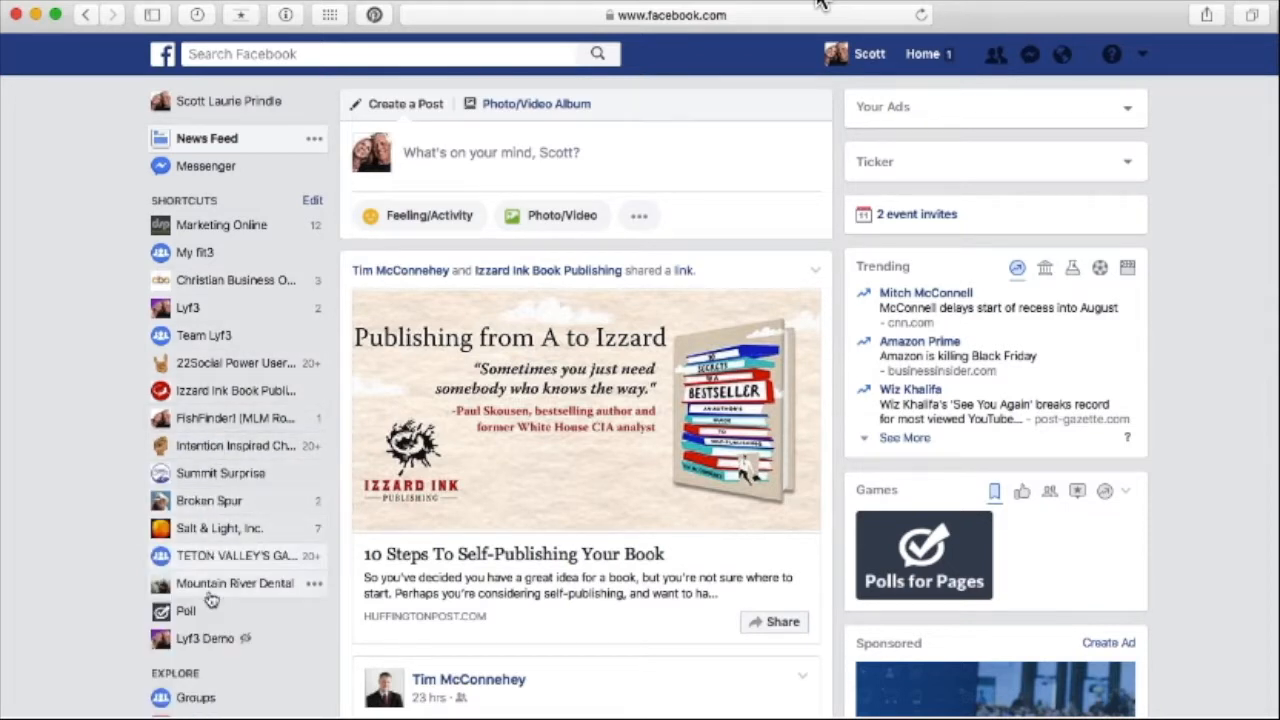
left_click(314, 642)
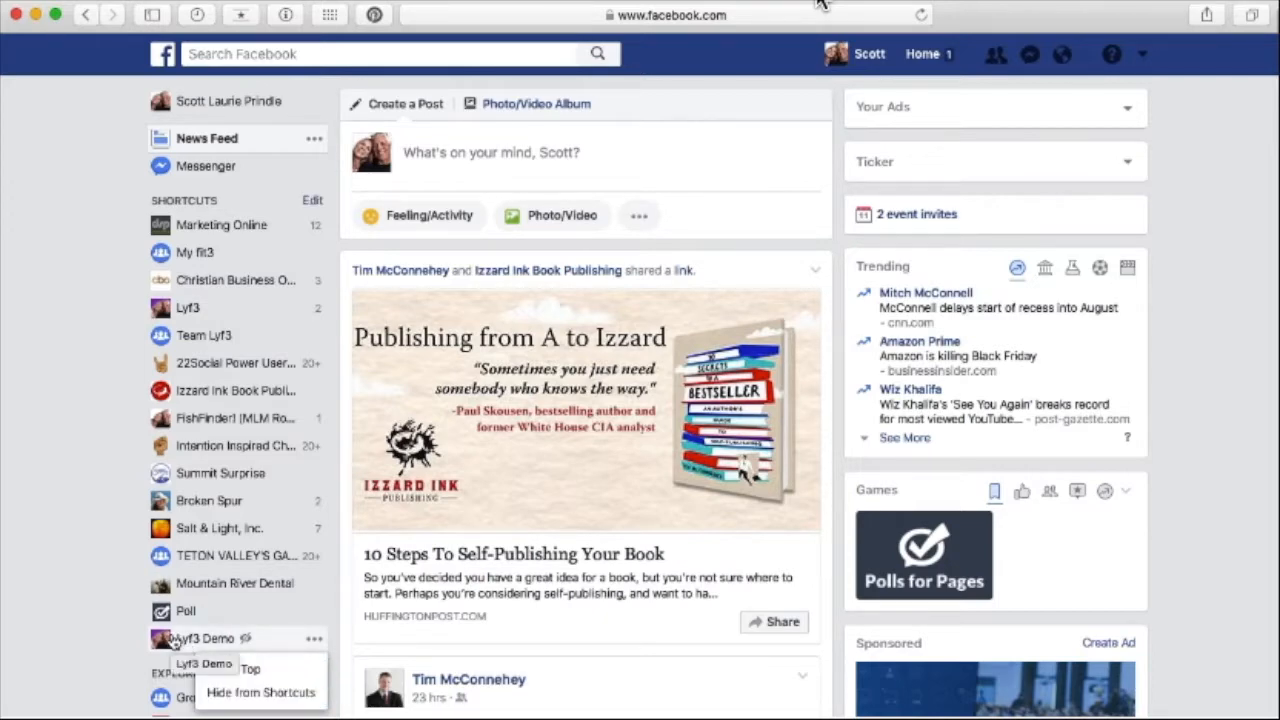
- Open the Team Lyf3 group and draft a post reading "Where can I see Page Likes?" without publishing it
left_click(200, 335)
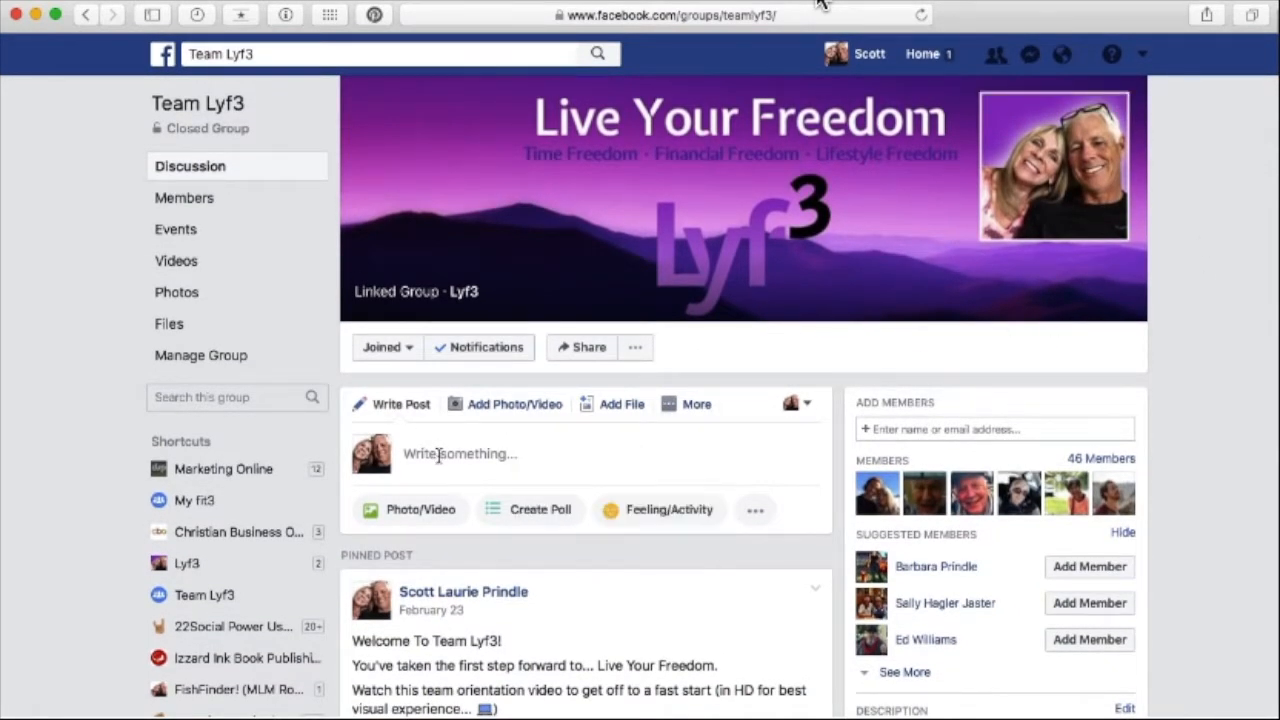
left_click(757, 511)
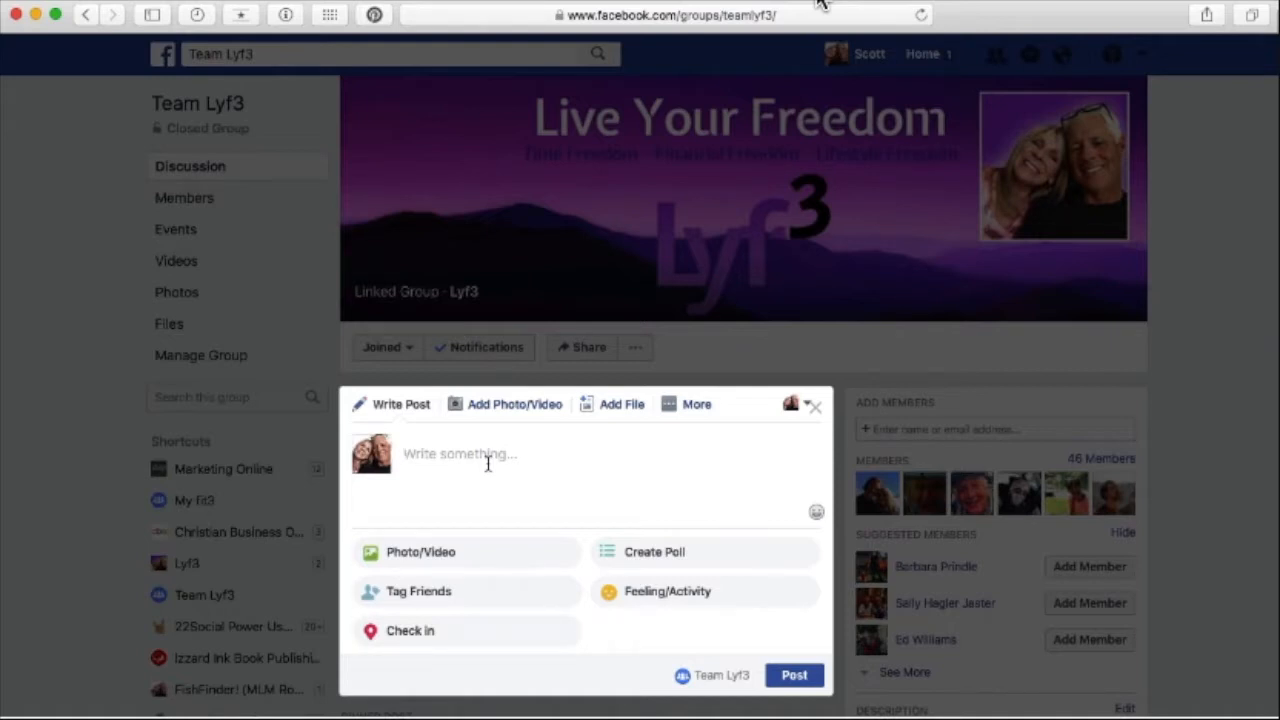
type("W")
key("BackSpace")
type("What can I see")
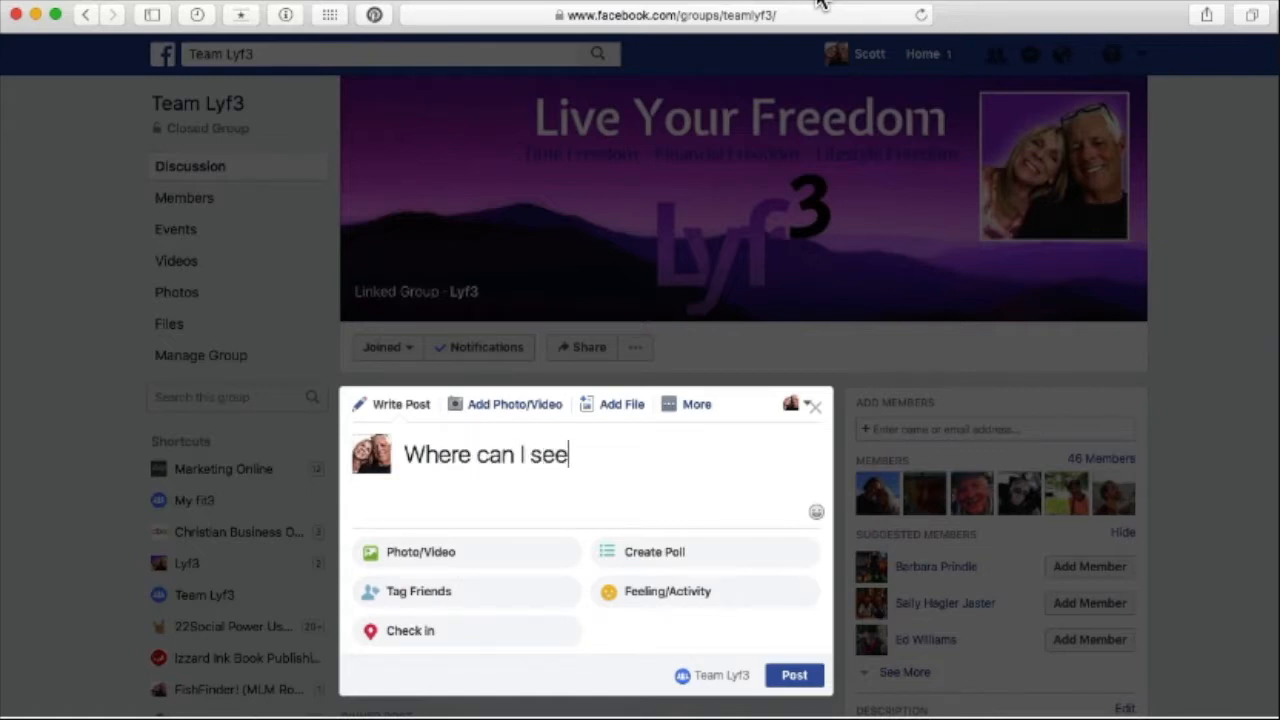
type(" Page Likes?")
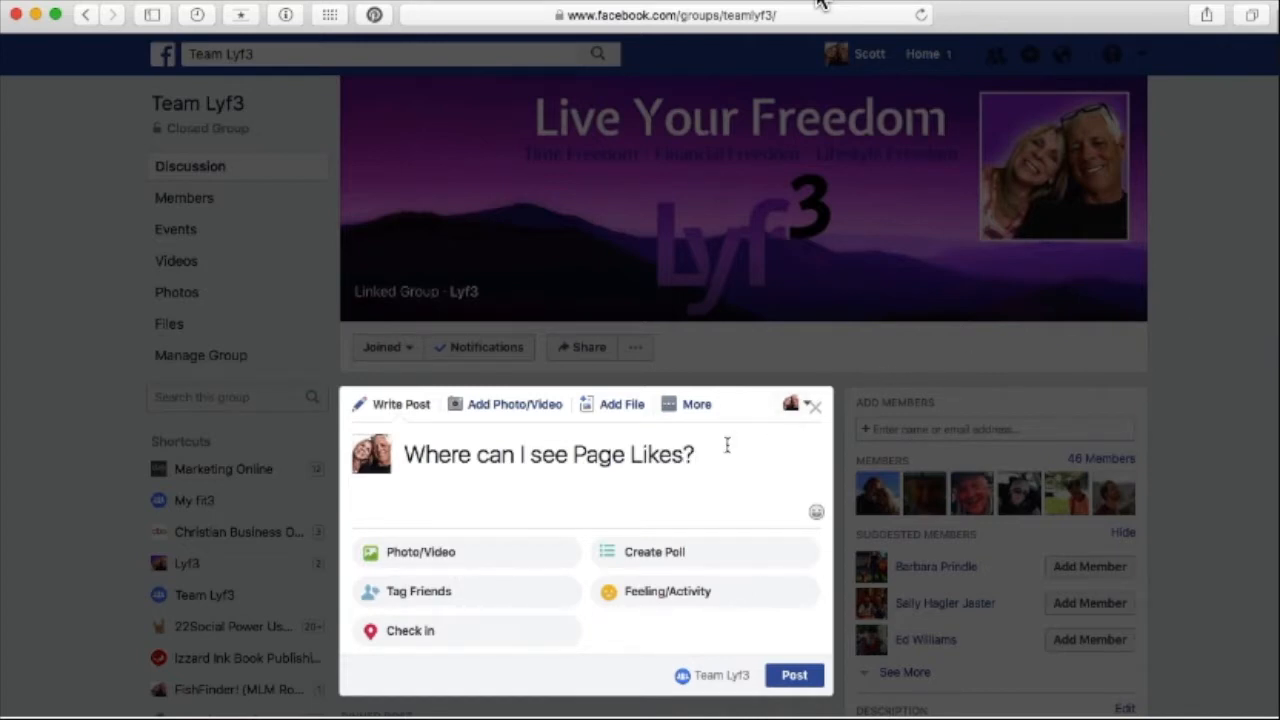
- Collapse the group post draft, view the additional post types, and clear the draft text before closing the composer
left_click(817, 411)
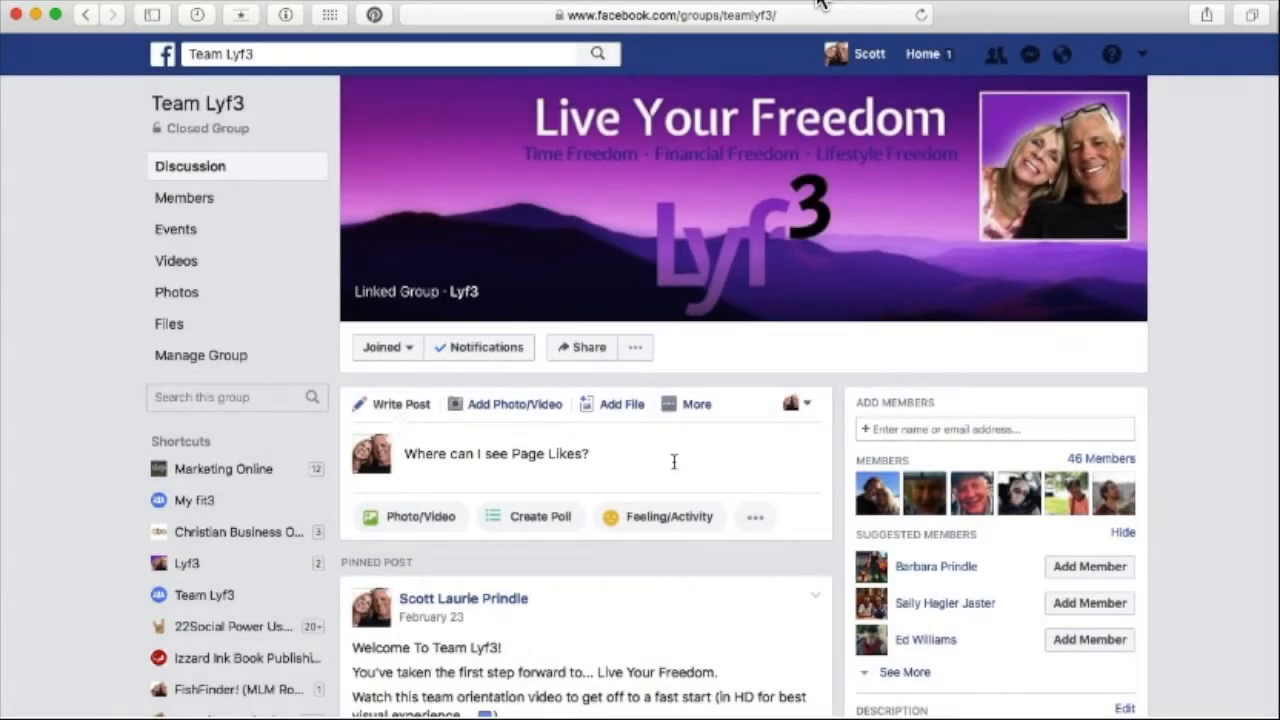
left_click(806, 405)
left_click(766, 362)
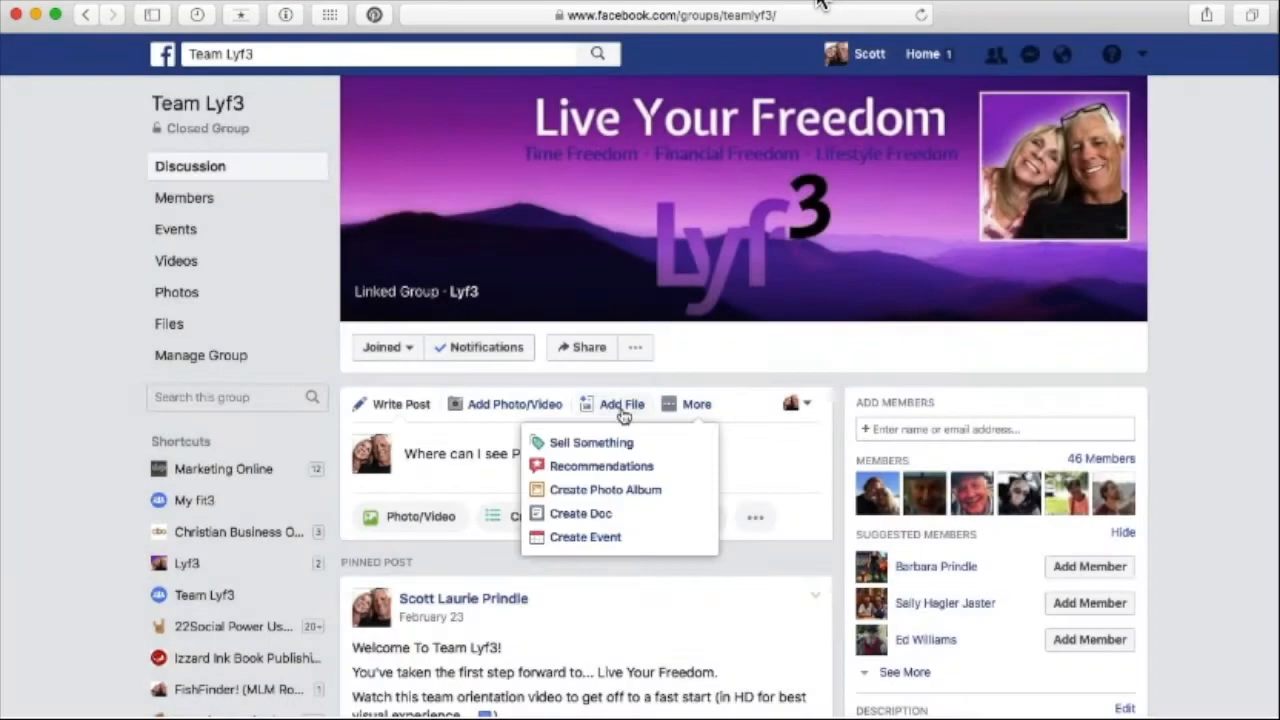
triple_click(627, 441)
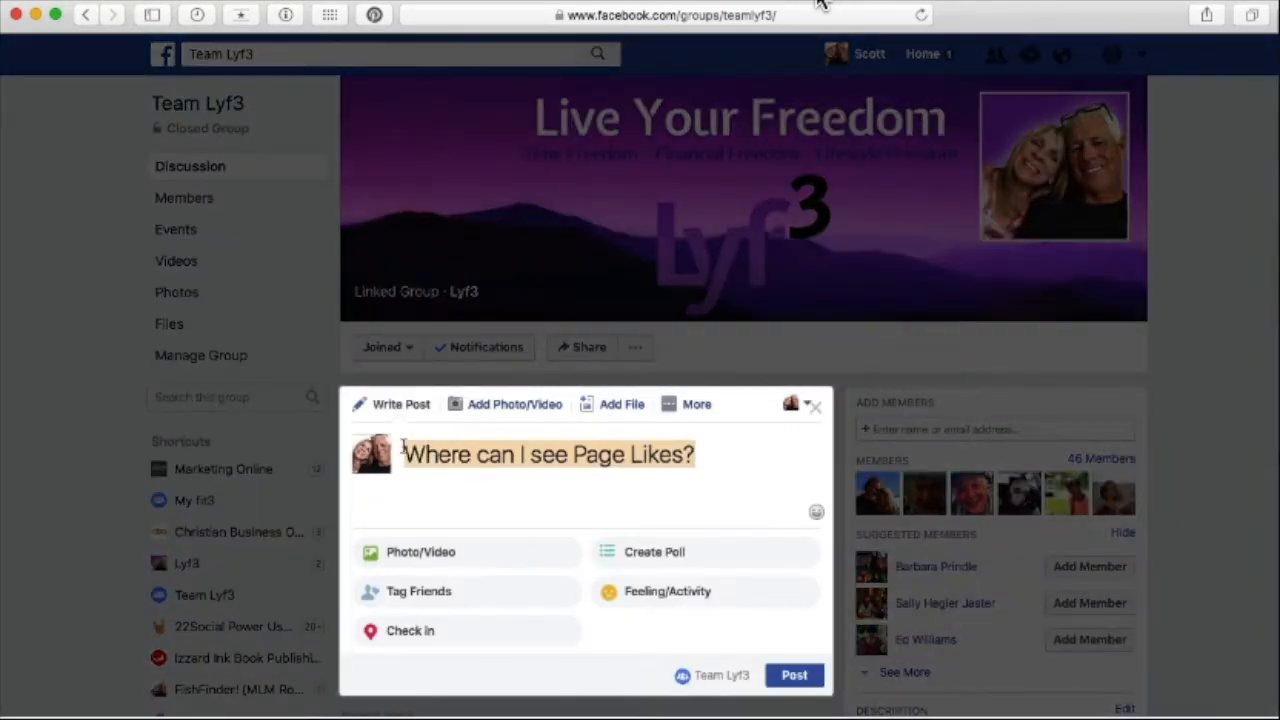
key("BackSpace")
left_click(813, 408)
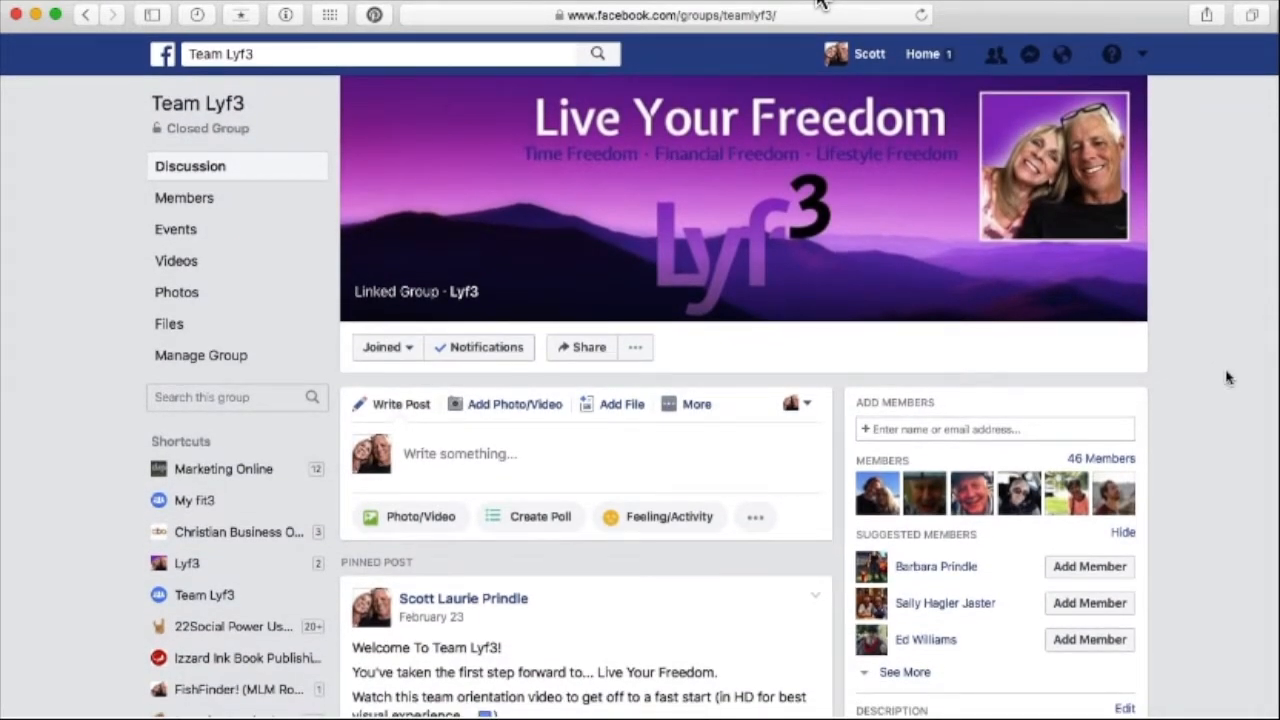
- Open the Lyf3 Page from the group's shortcuts and look over its home content and Page details
left_click(190, 563)
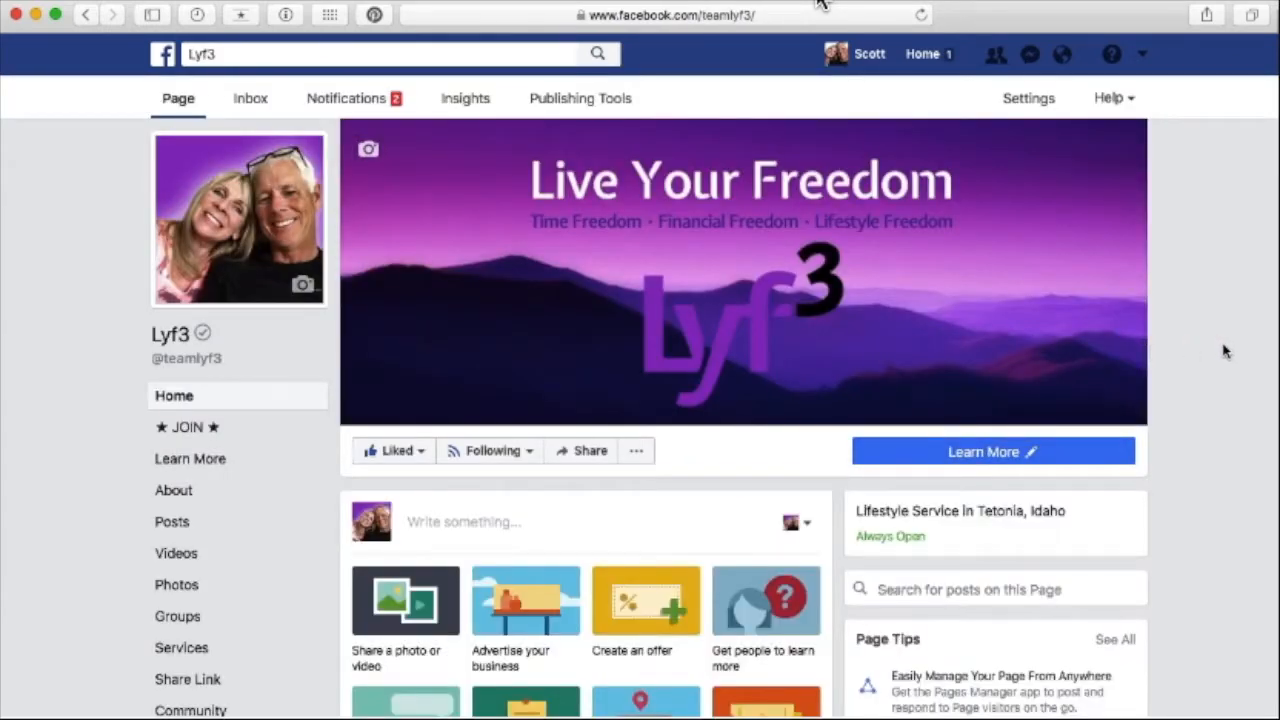
scroll(1222, 345, "down", 9)
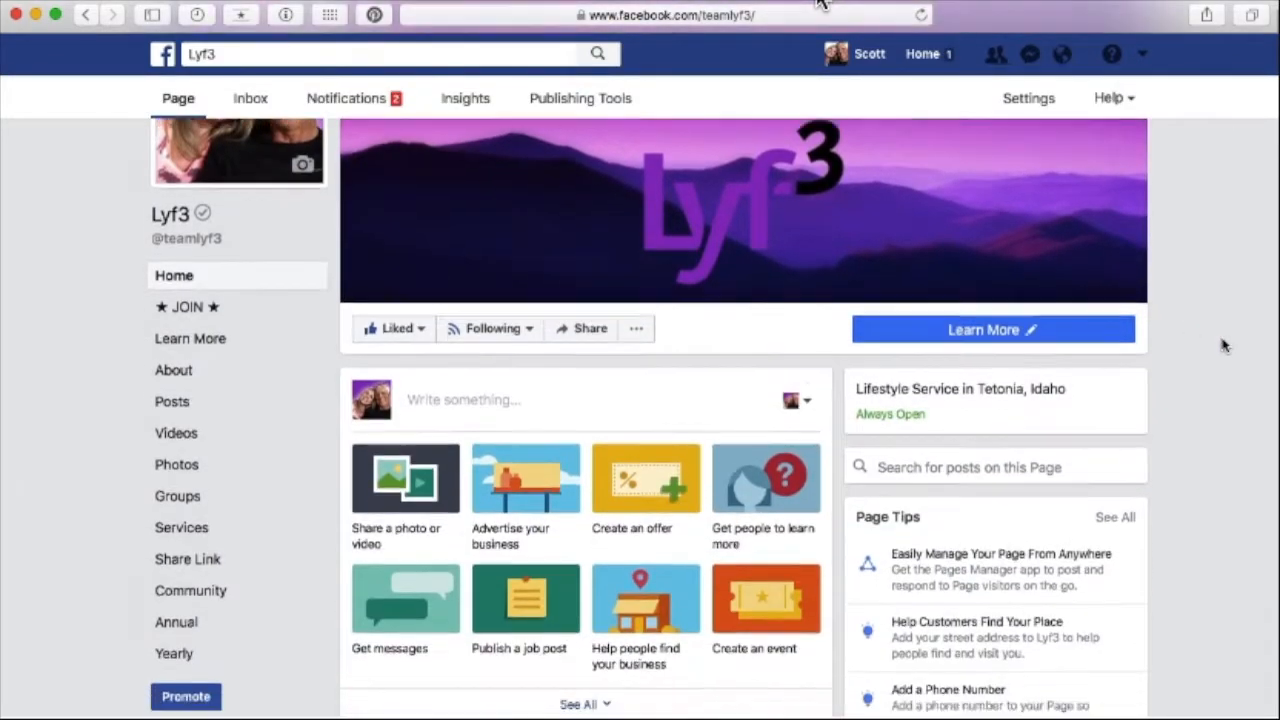
scroll(1222, 345, "down", 5)
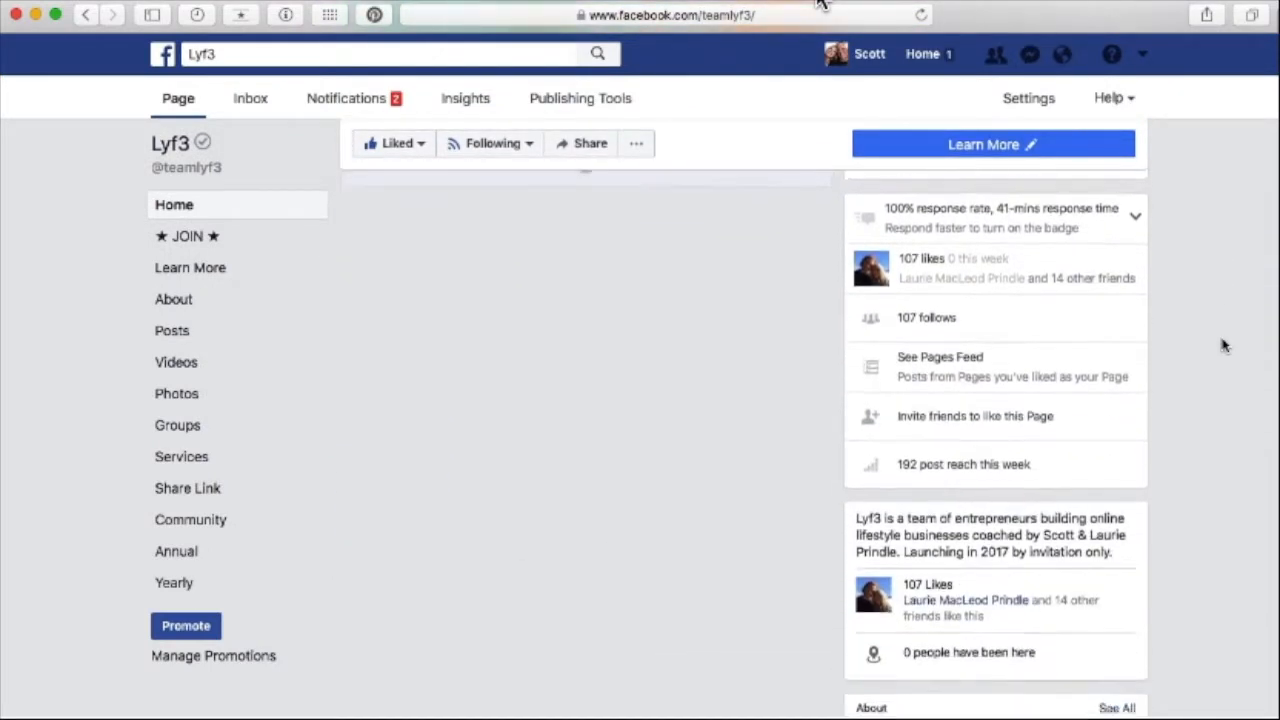
scroll(1222, 345, "up", 7)
scroll(1222, 345, "up", 5)
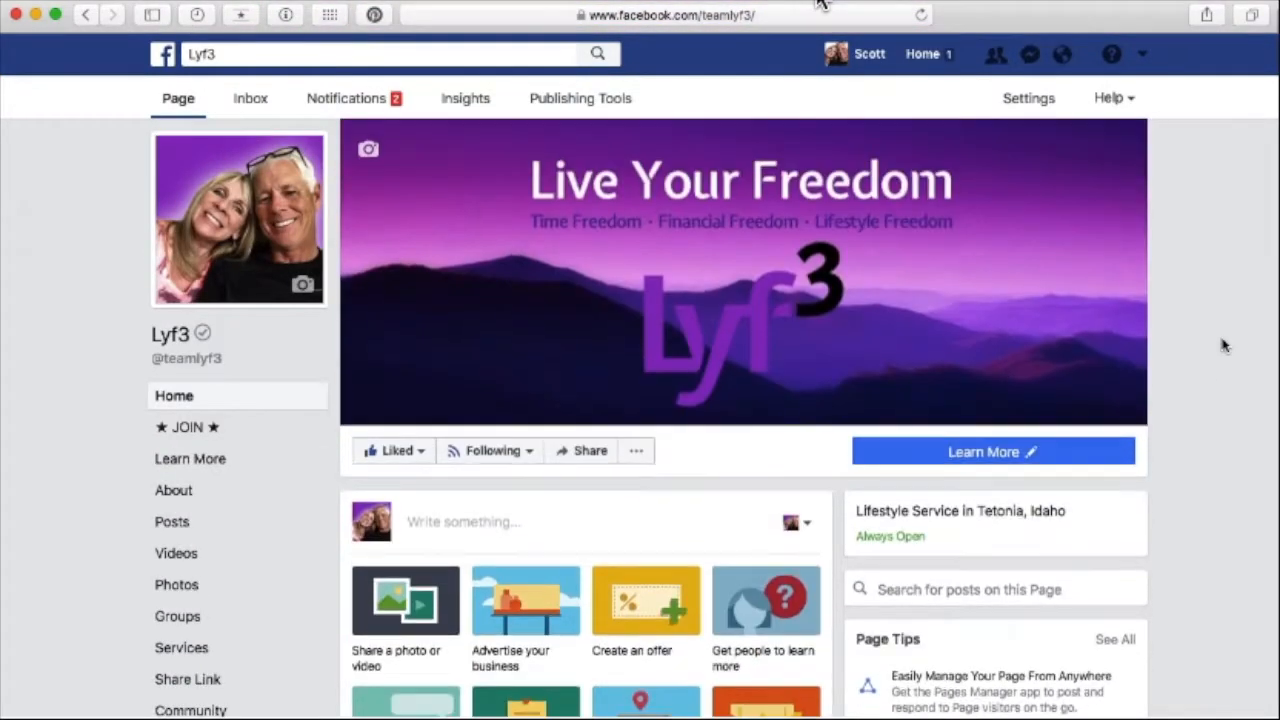
- View the Lyf3 Page as a Page visitor and examine its featured items, posts, apps and sections
left_click(641, 455)
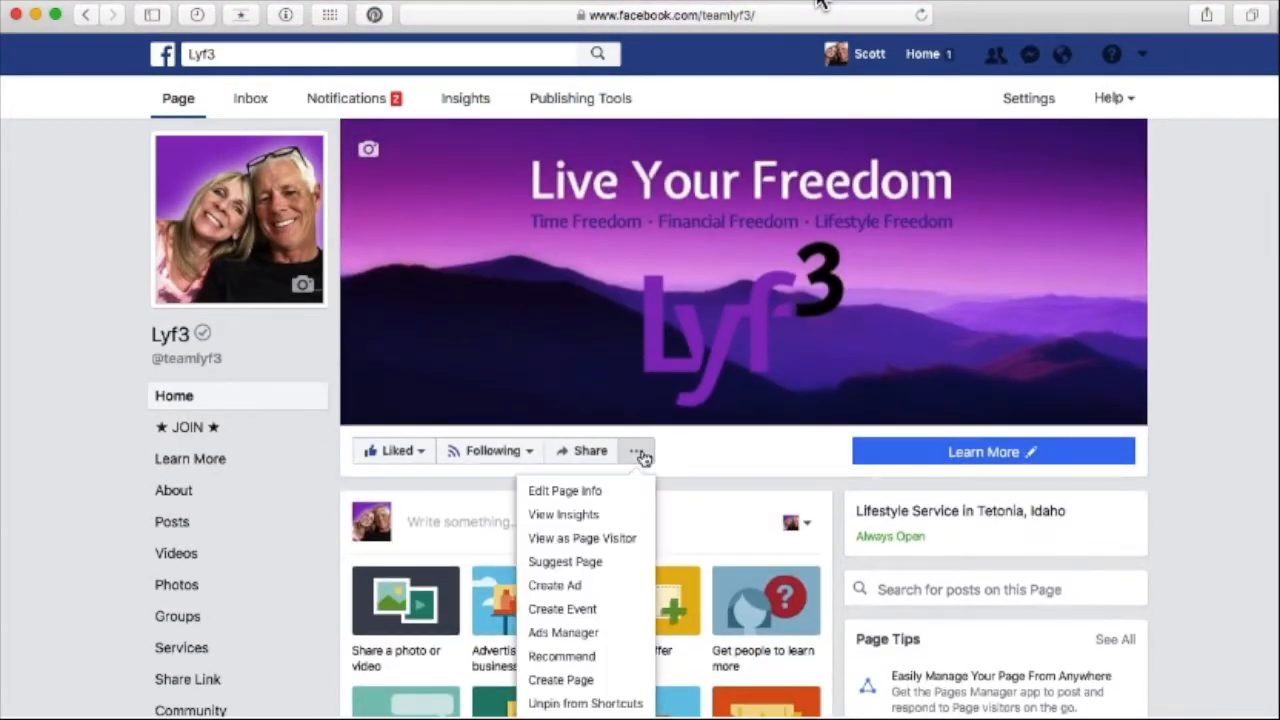
left_click(600, 540)
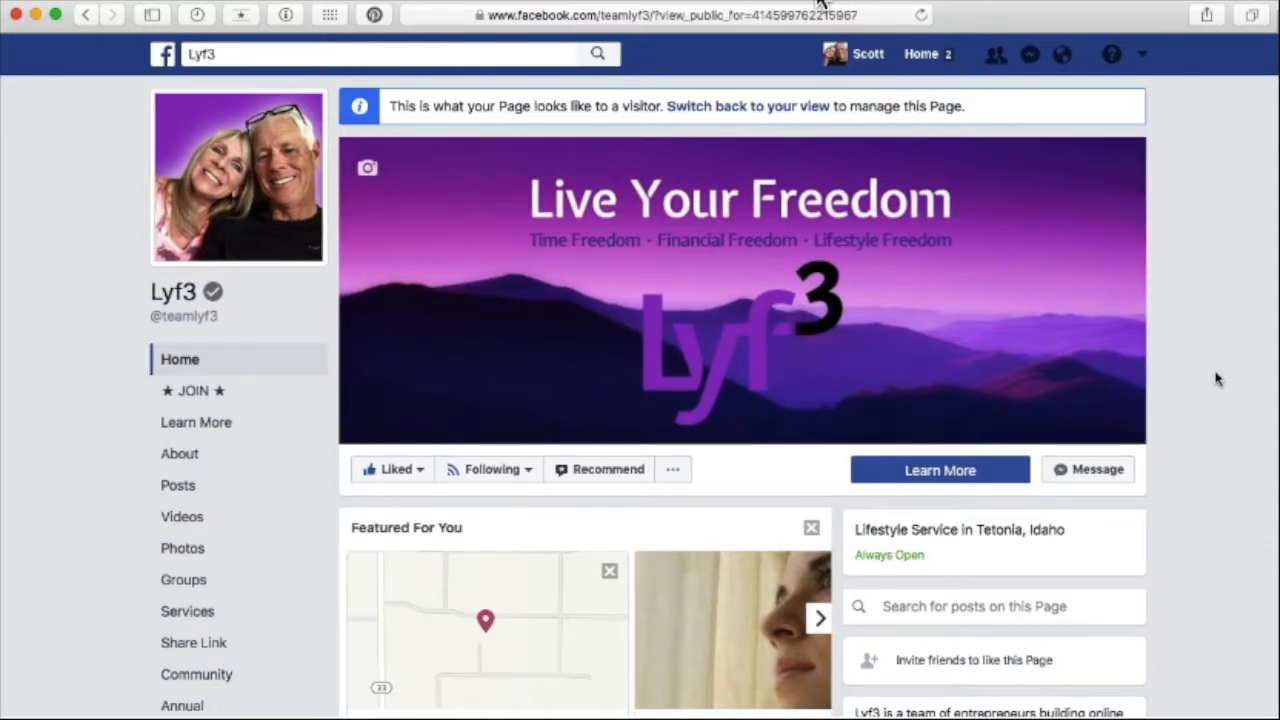
scroll(1203, 384, "down", 5)
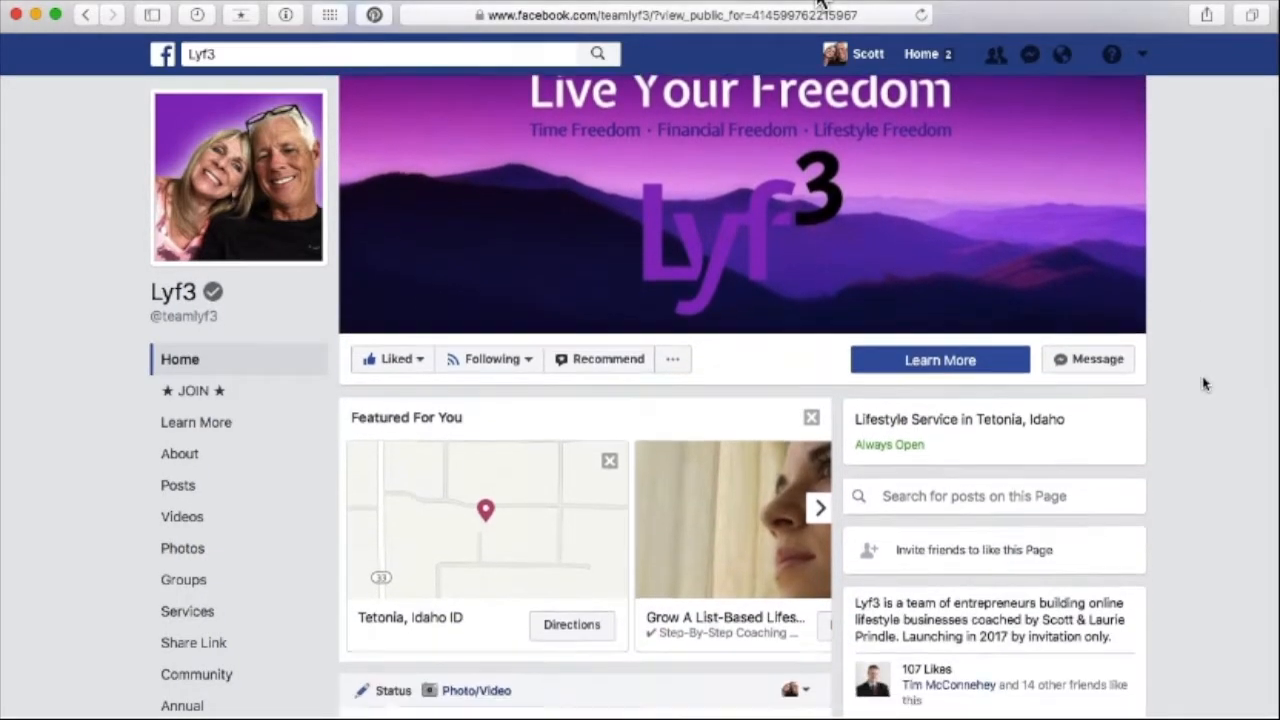
scroll(1203, 384, "down", 4)
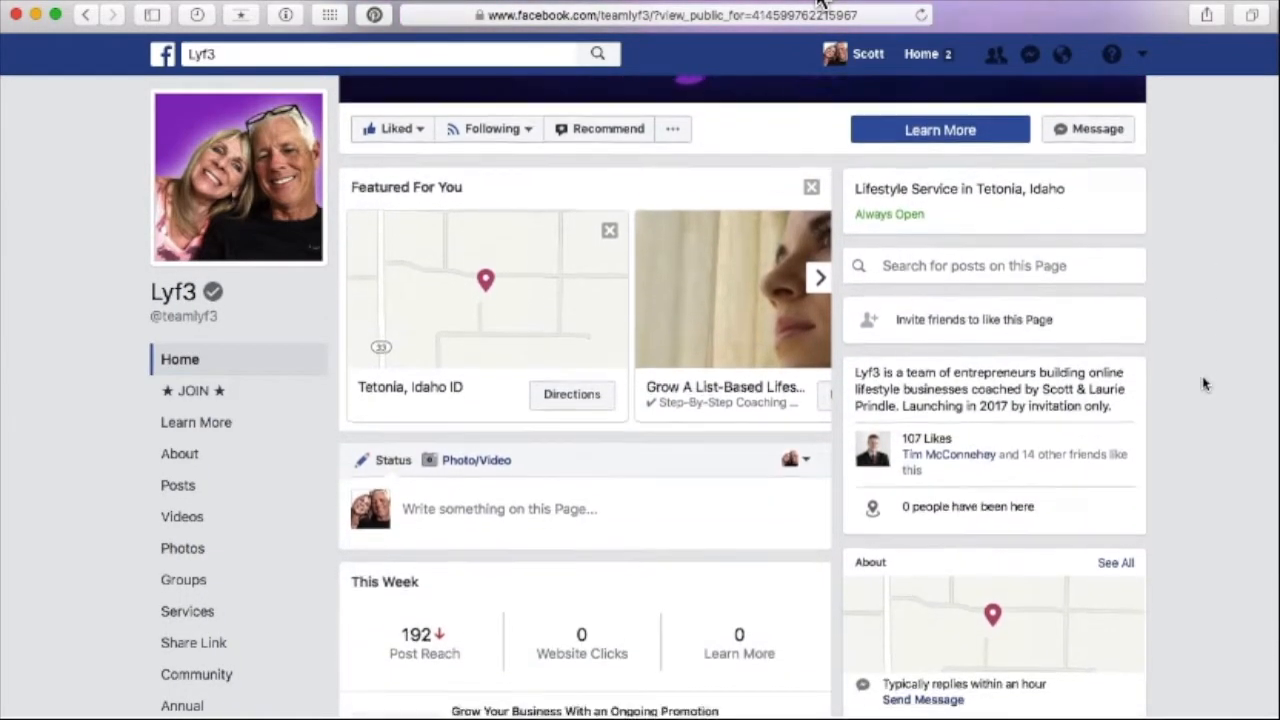
scroll(1203, 384, "down", 10)
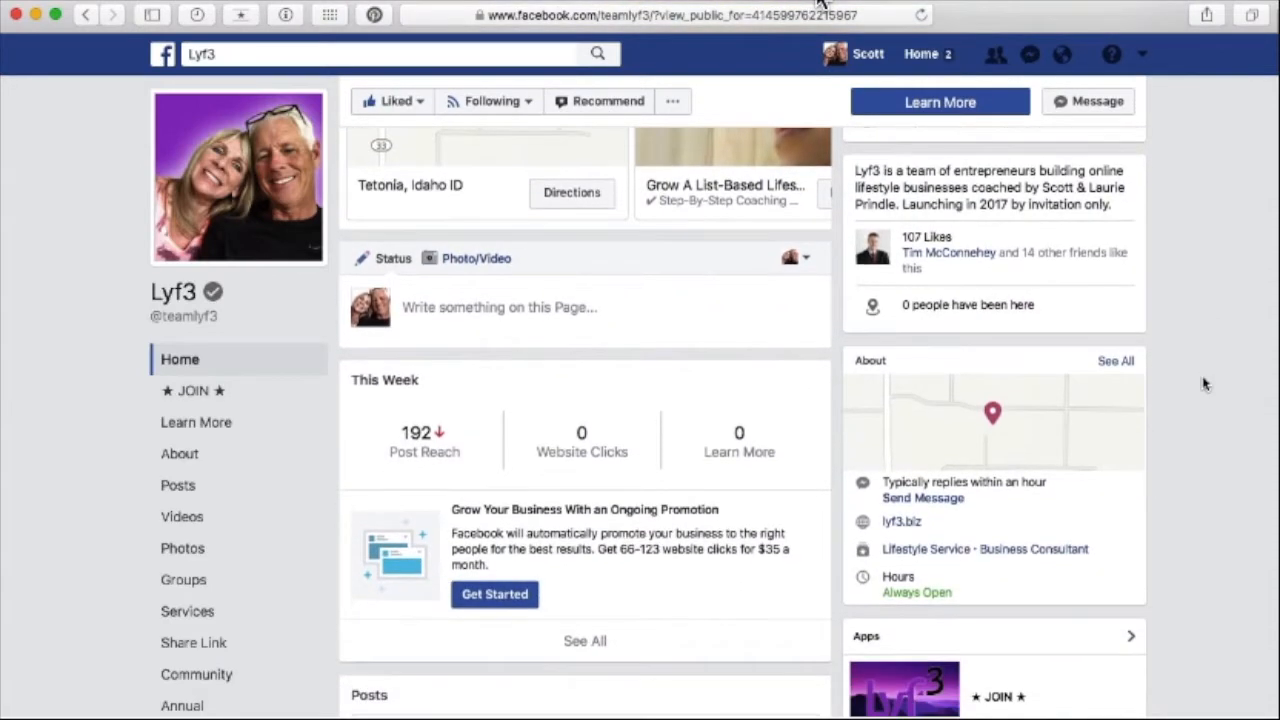
scroll(1203, 384, "down", 12)
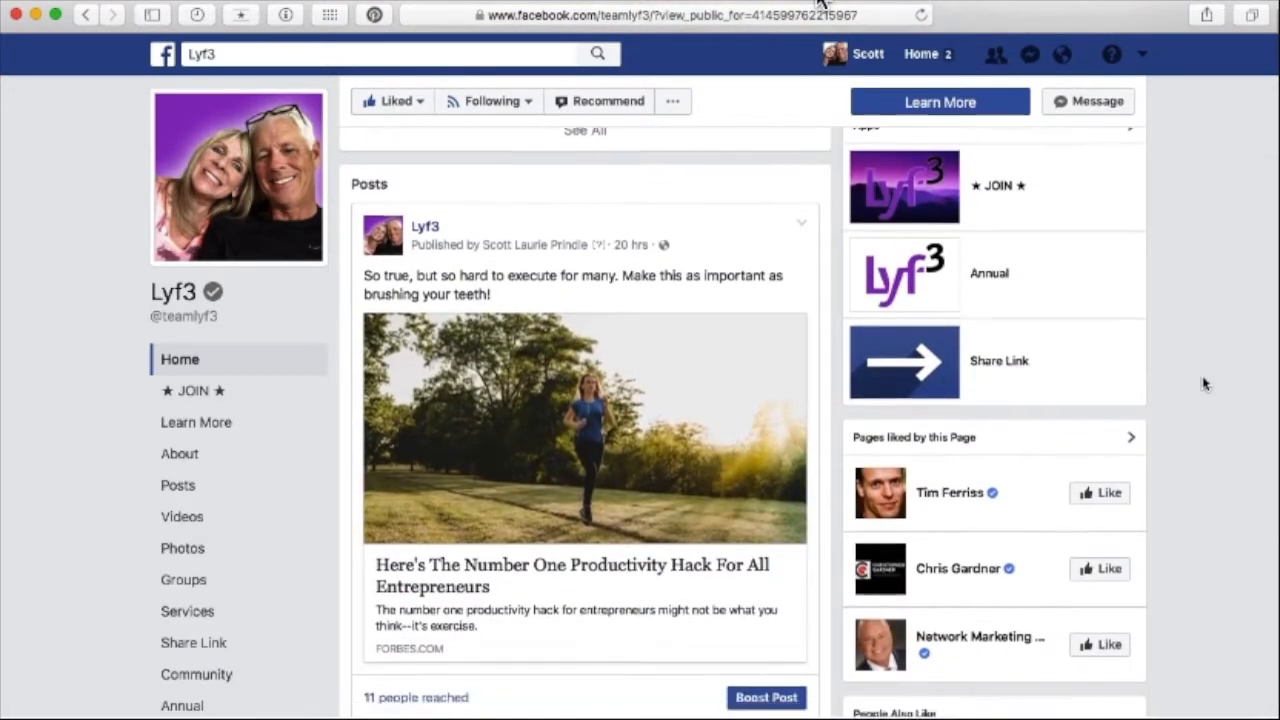
scroll(1203, 384, "down", 8)
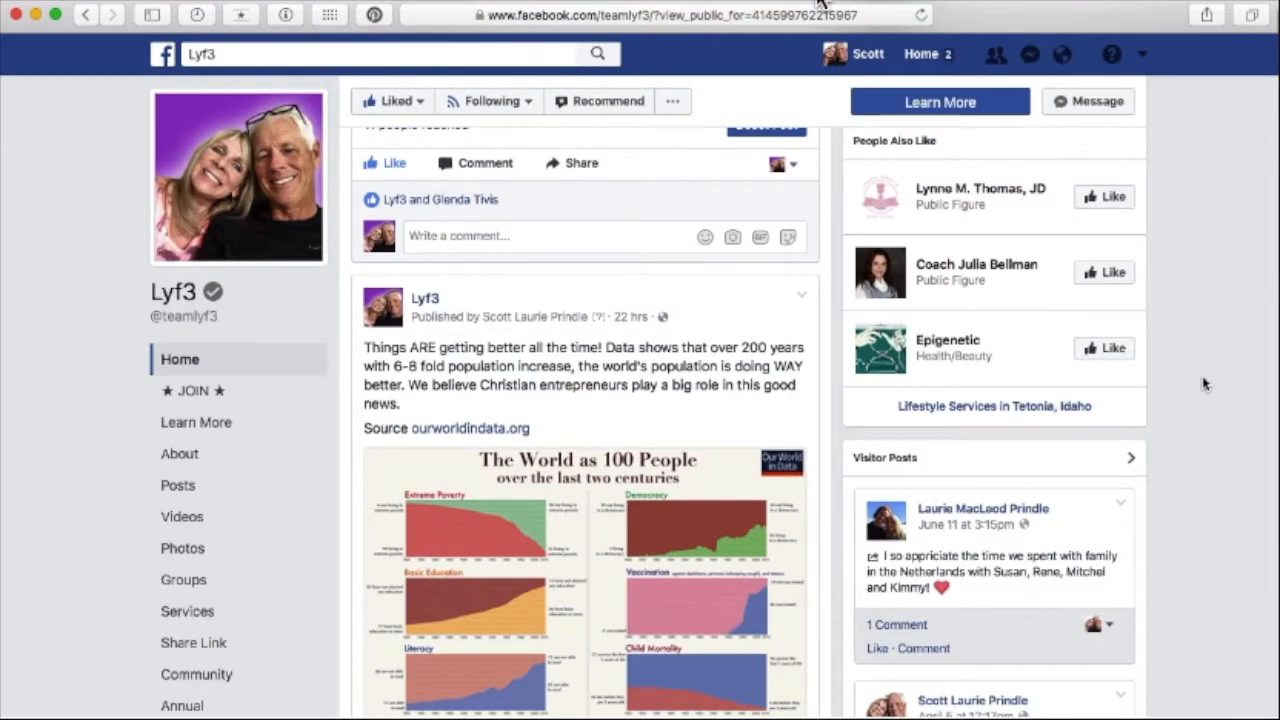
scroll(1203, 384, "down", 6)
scroll(1203, 384, "up", 20)
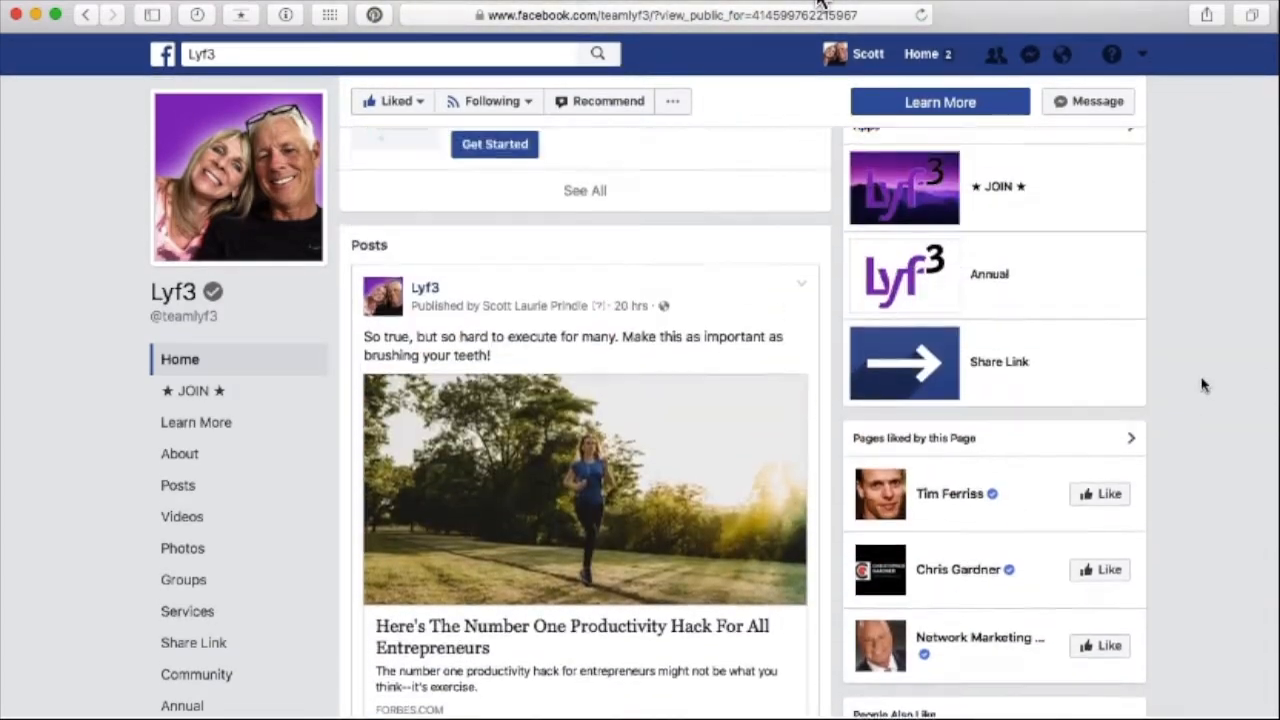
scroll(1203, 384, "up", 4)
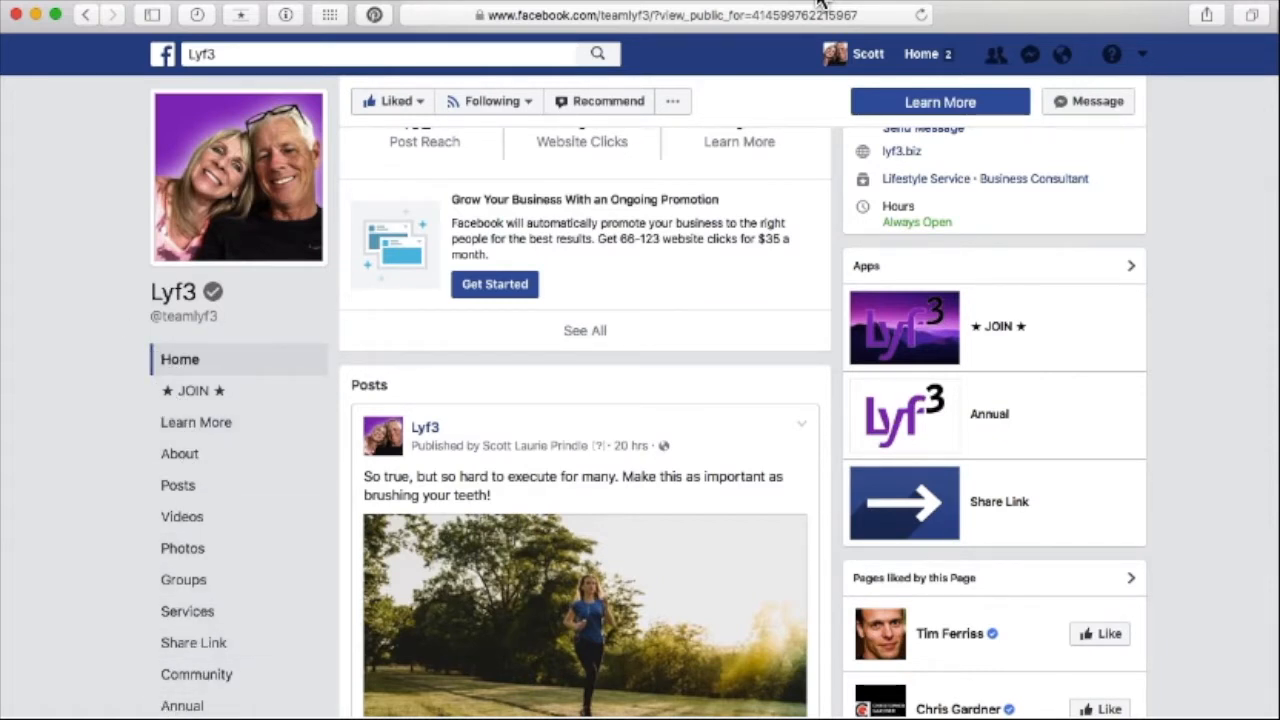
scroll(302, 610, "down", 3)
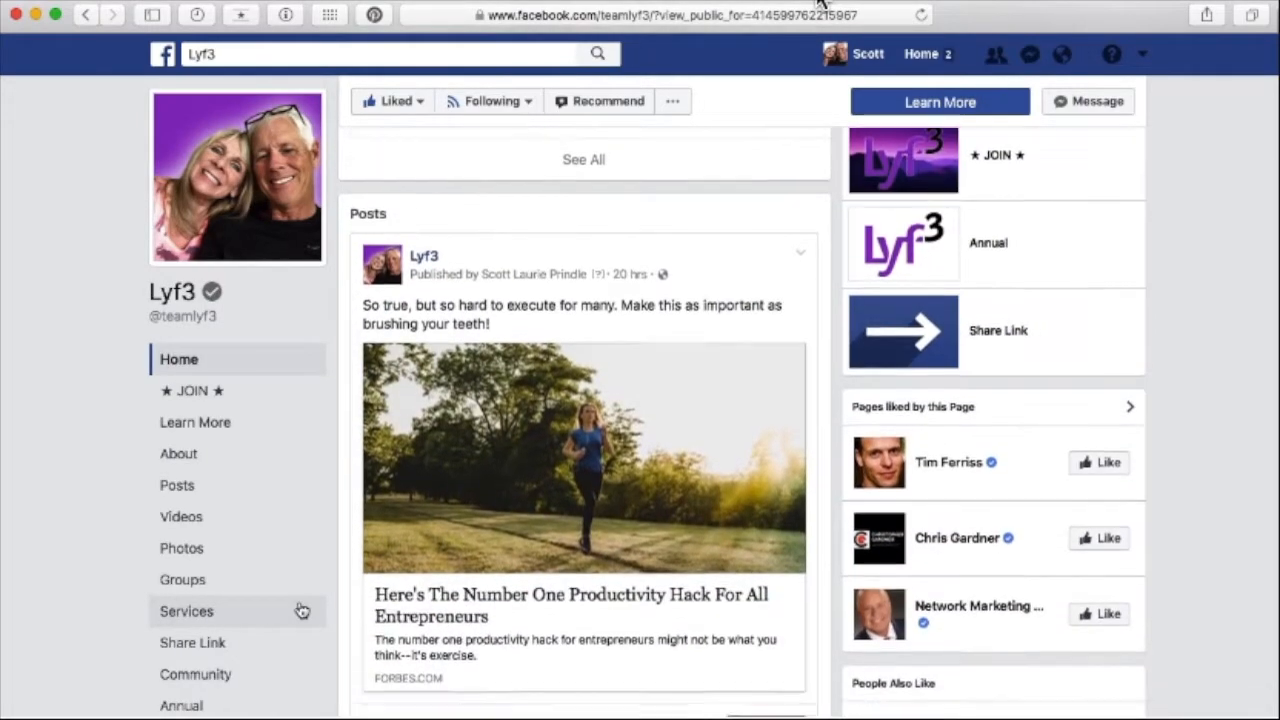
scroll(300, 450, "down", 3)
scroll(1186, 129, "up", 10)
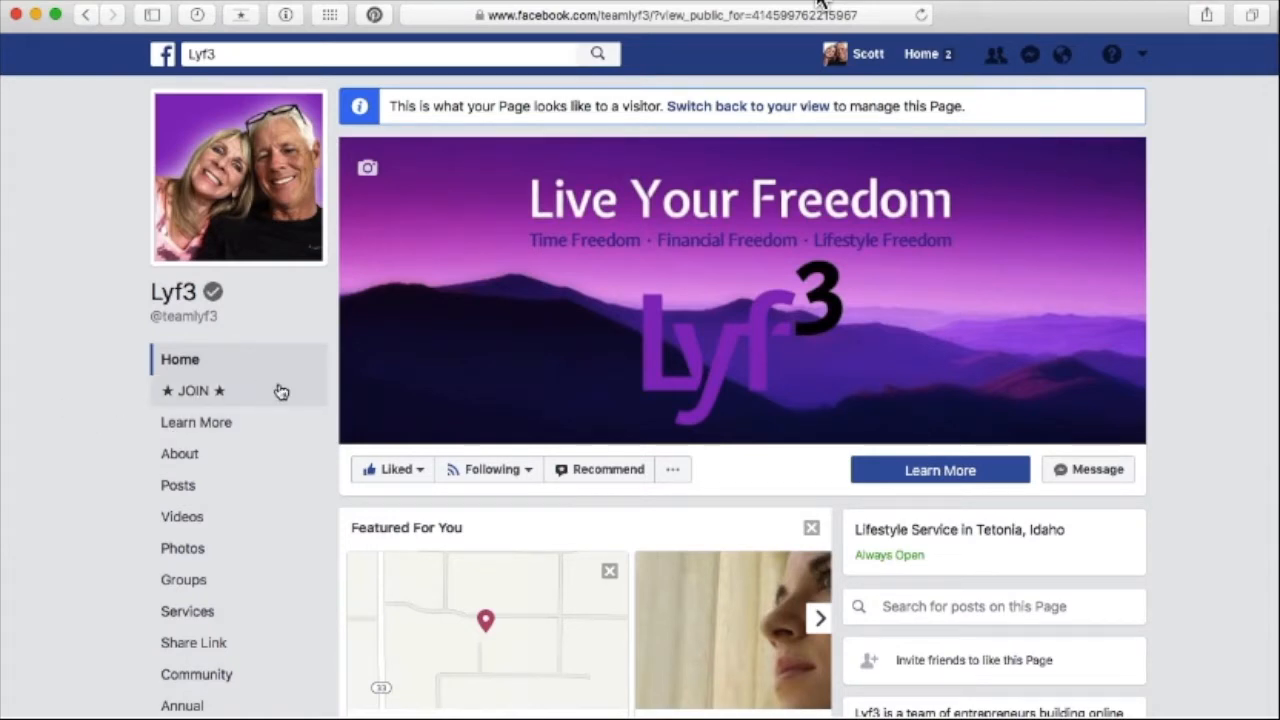
- Open the Page's JOIN app, hide its admin controls, and review the main content down to the footer
left_click(193, 392)
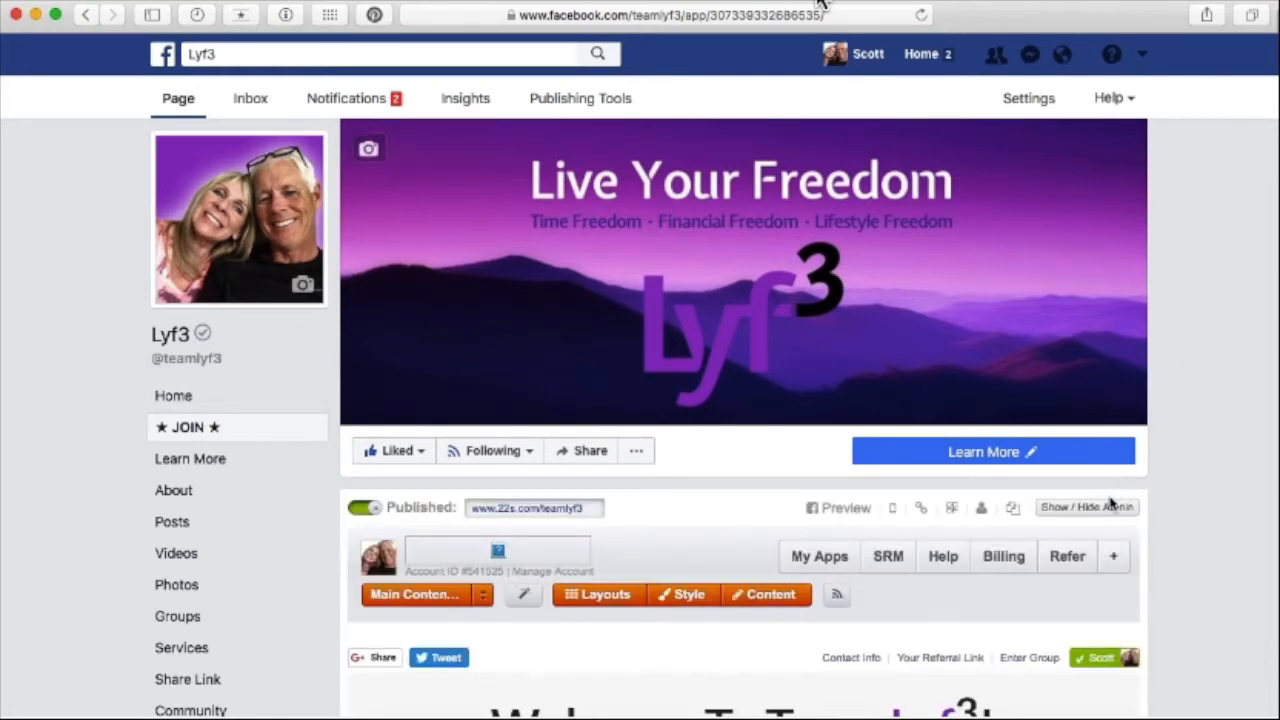
left_click(1111, 509)
scroll(1225, 456, "down", 8)
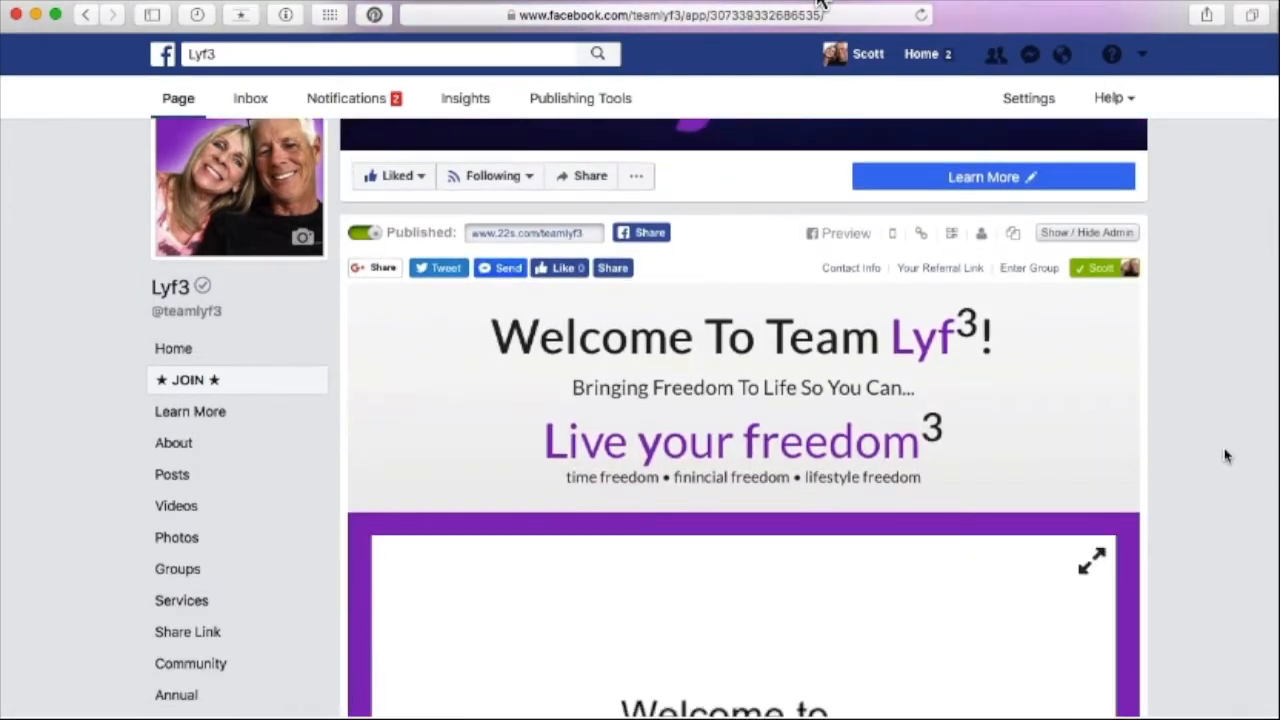
scroll(1177, 430, "down", 10)
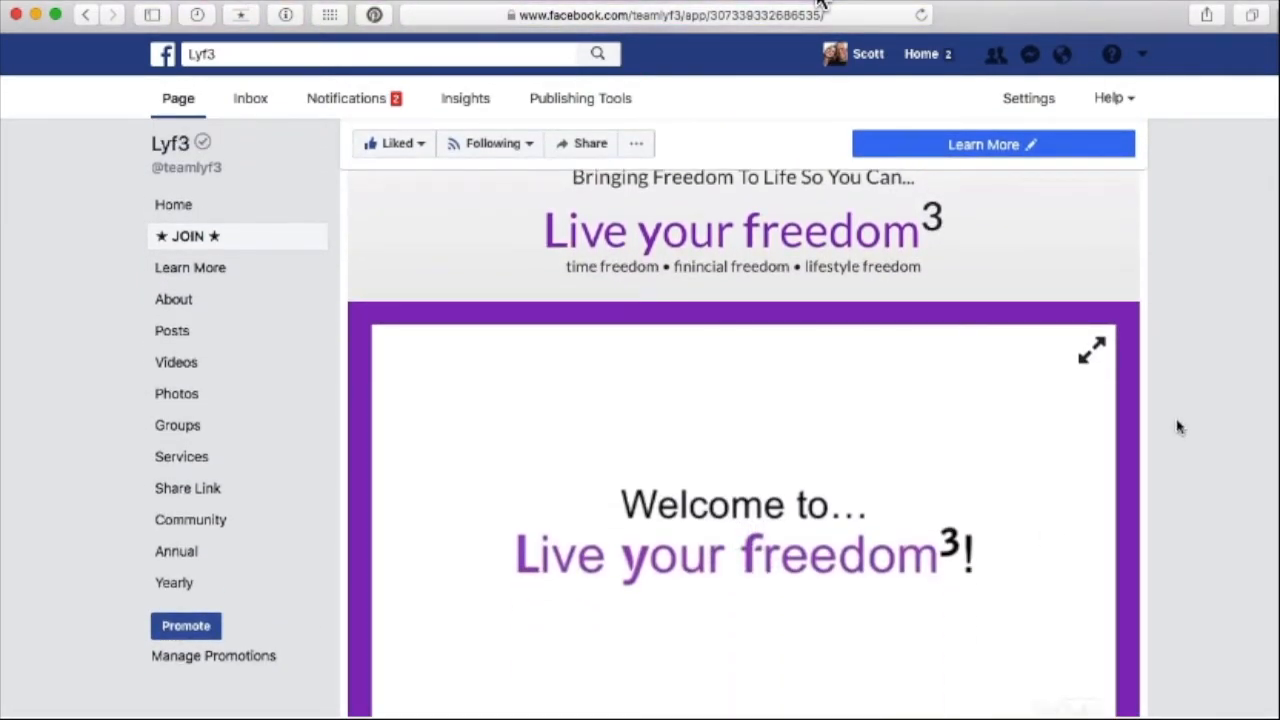
scroll(1178, 428, "down", 3)
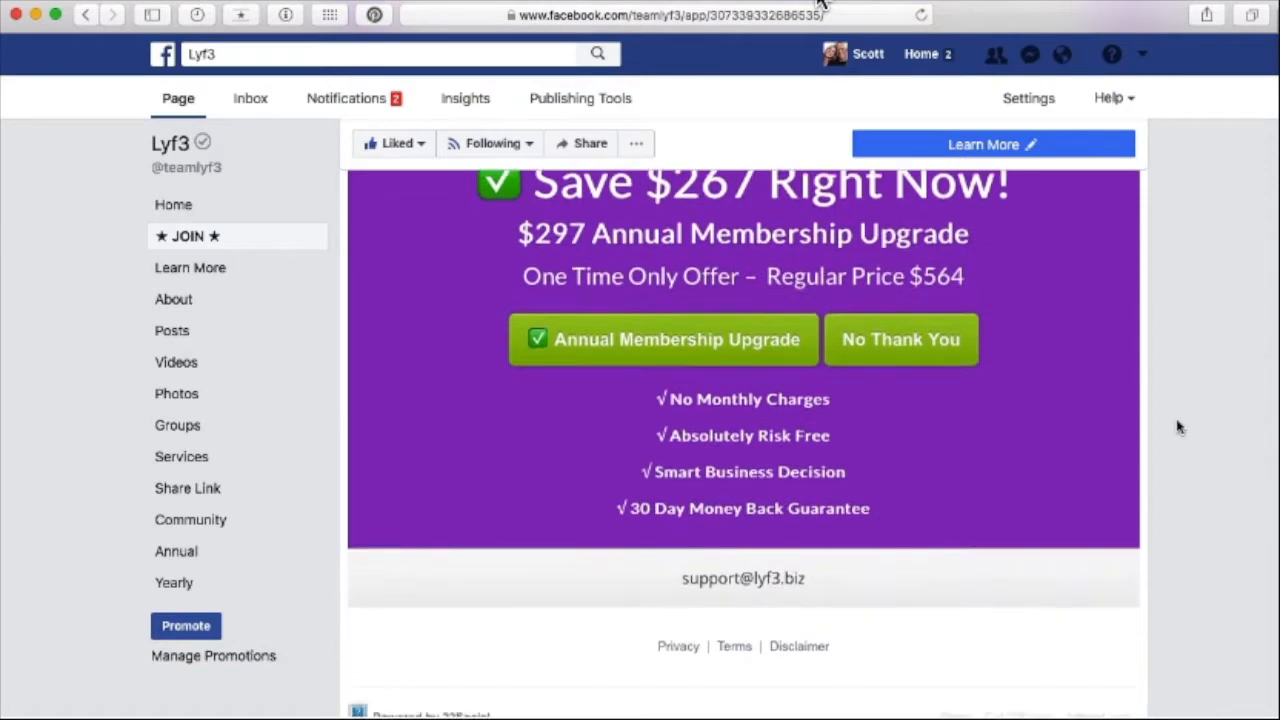
scroll(1178, 428, "up", 20)
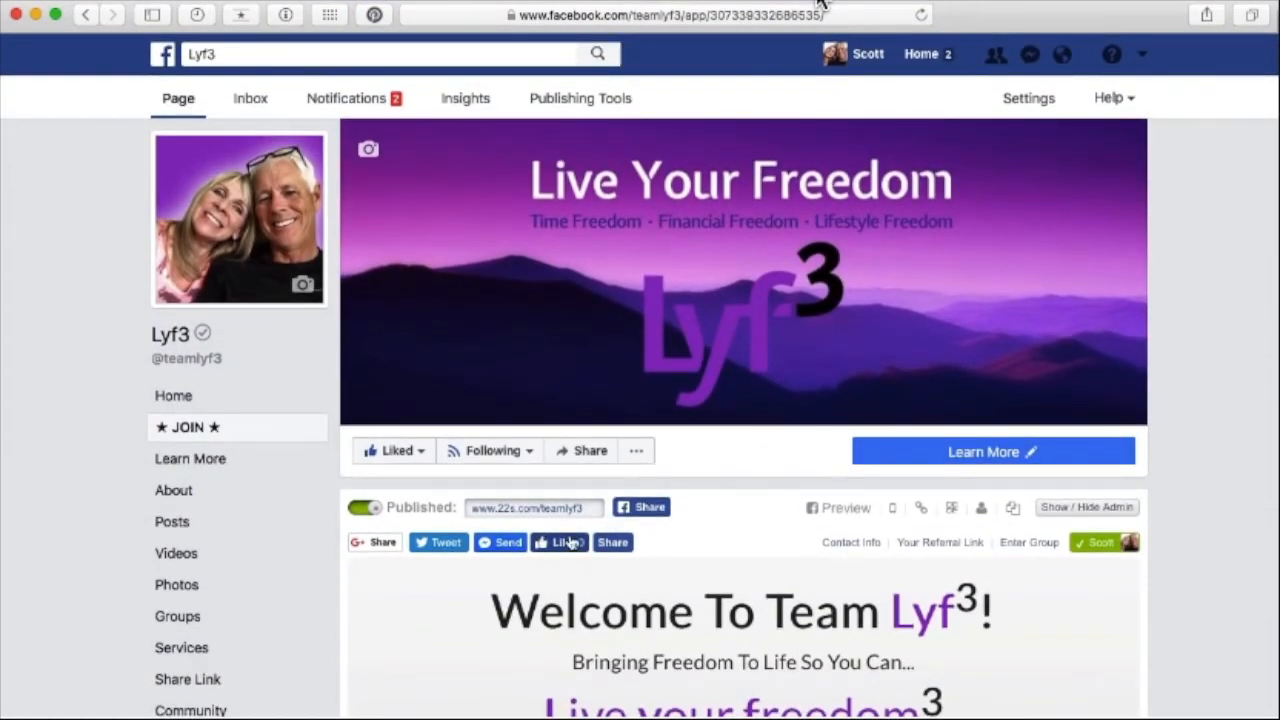
- Show the JOIN app's admin controls, switch to App Gate, hide the controls again, and review the gate page
left_click(1094, 513)
left_click(446, 593)
left_click(400, 645)
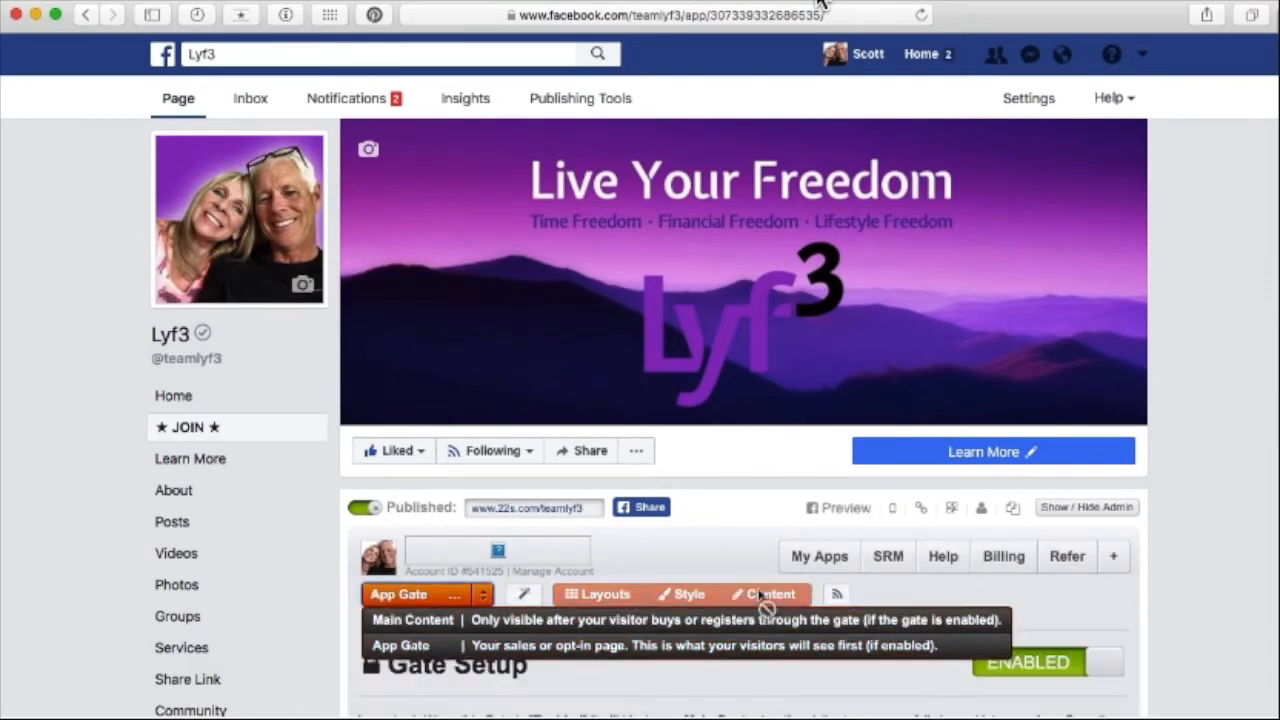
left_click(1088, 507)
scroll(1215, 490, "down", 3)
scroll(1215, 490, "down", 10)
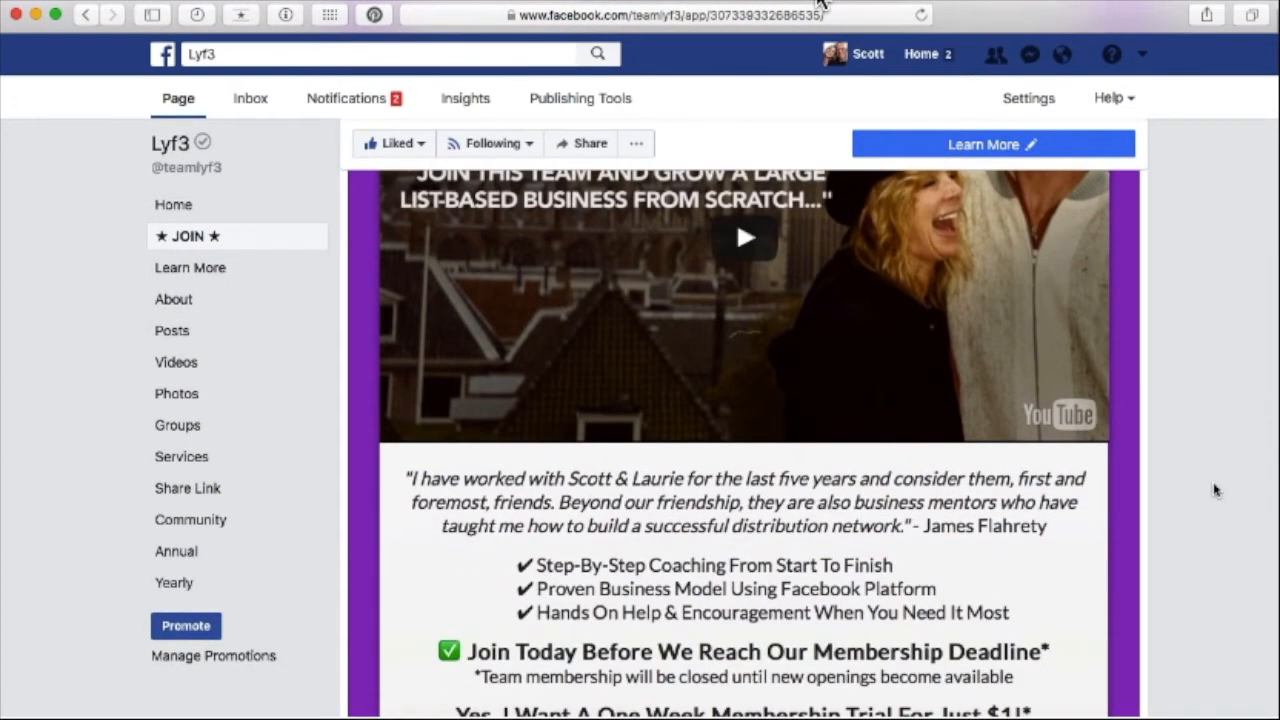
scroll(1215, 490, "down", 10)
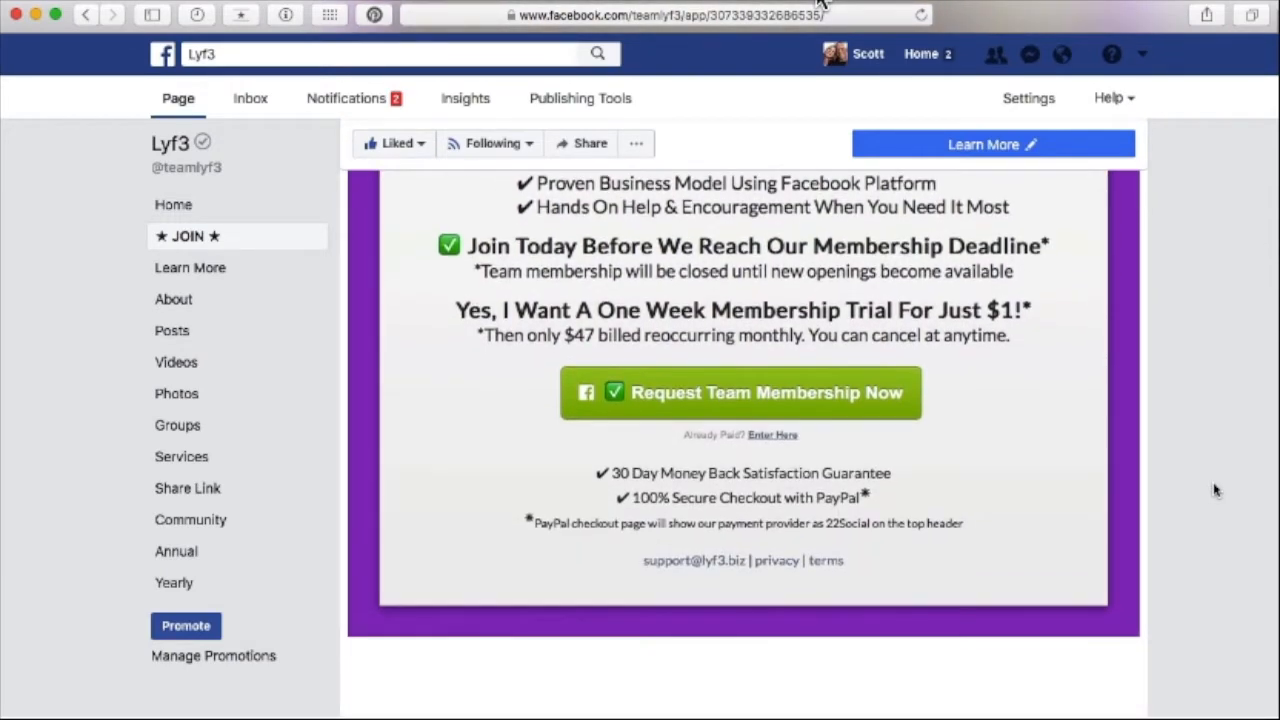
scroll(1215, 490, "down", 1)
scroll(1215, 490, "up", 20)
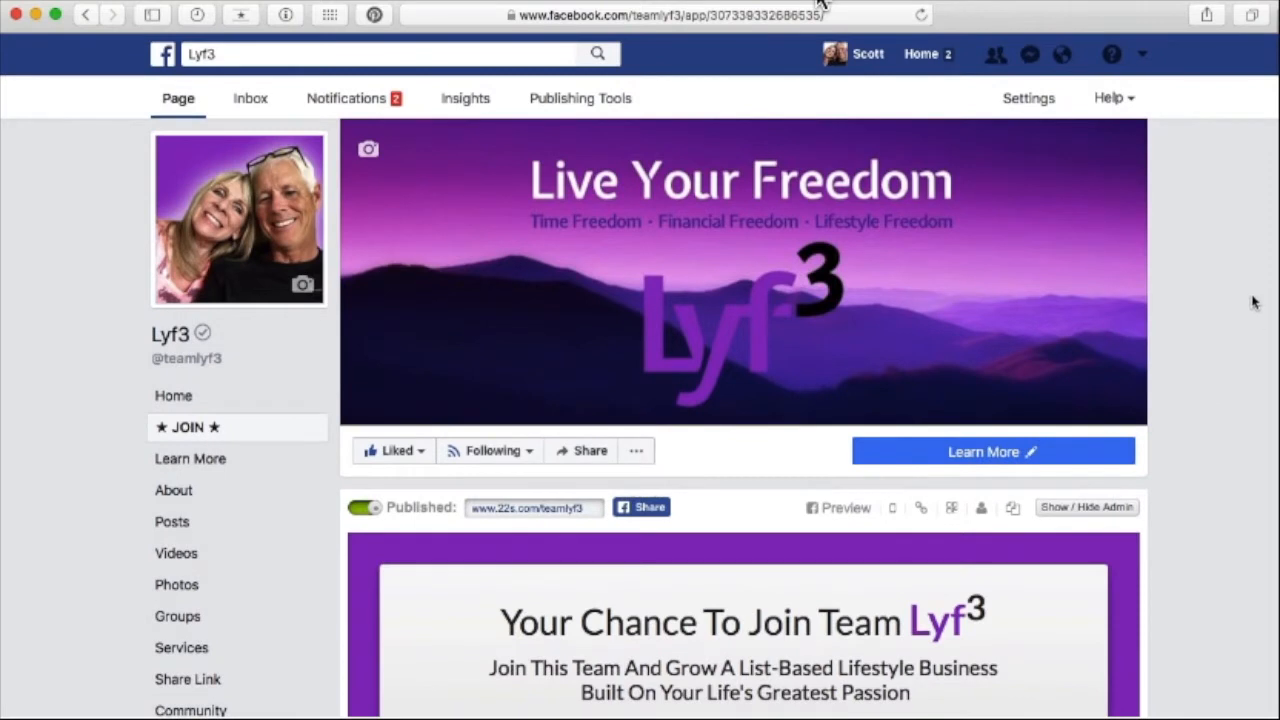
- Open the Lyf3 Page's Groups section, go to the linked Team Lyf3 group, and look over its discussion
scroll(418, 541, "down", 1)
left_click(178, 610)
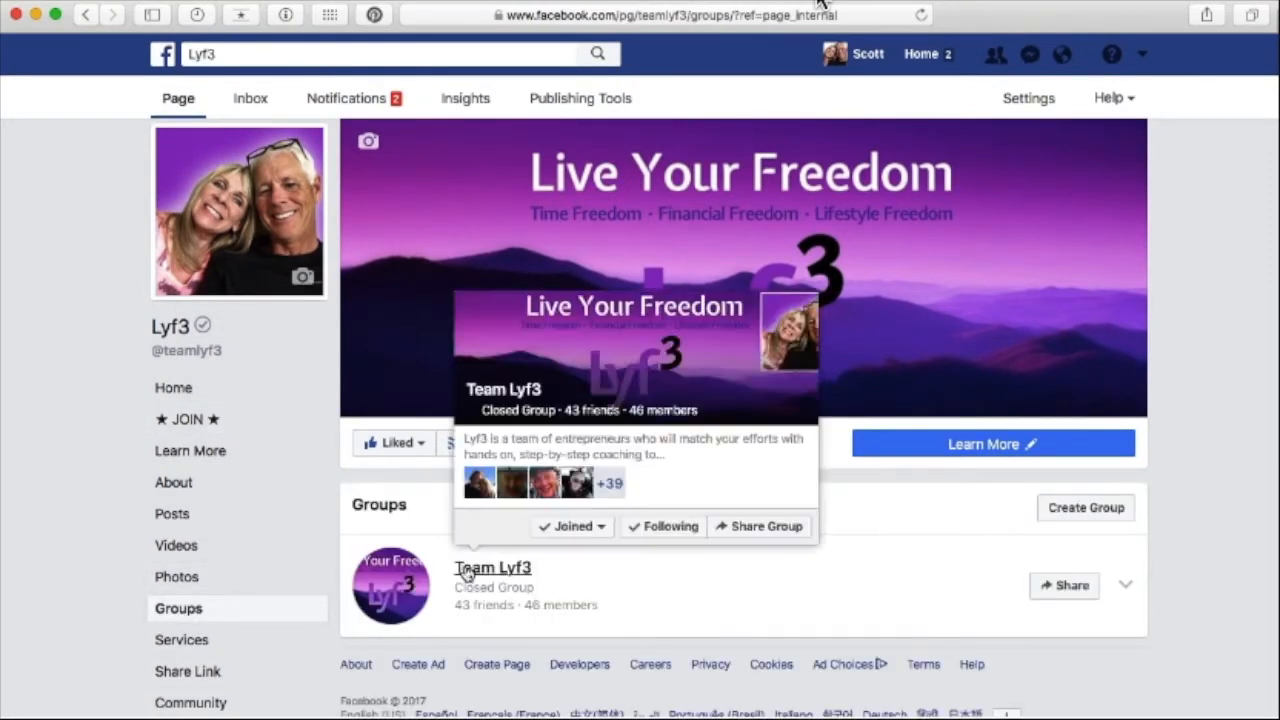
left_click(465, 571)
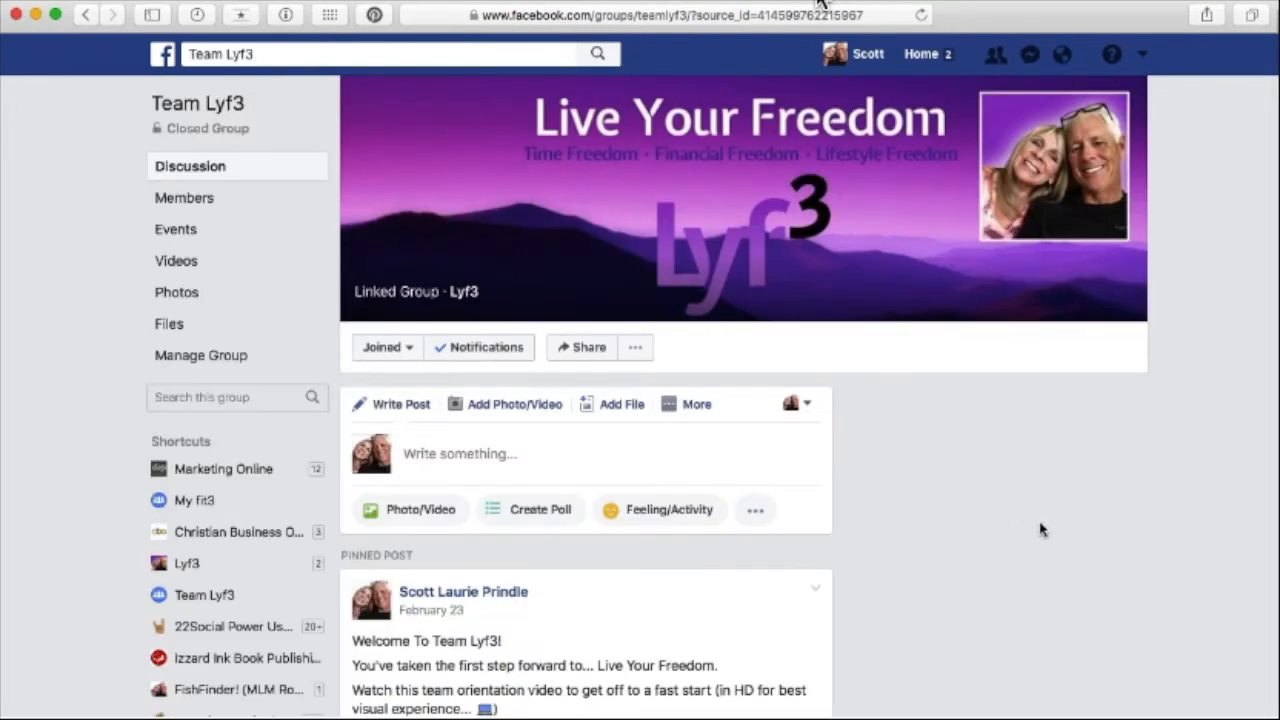
scroll(1228, 488, "down", 2)
scroll(1228, 488, "down", 4)
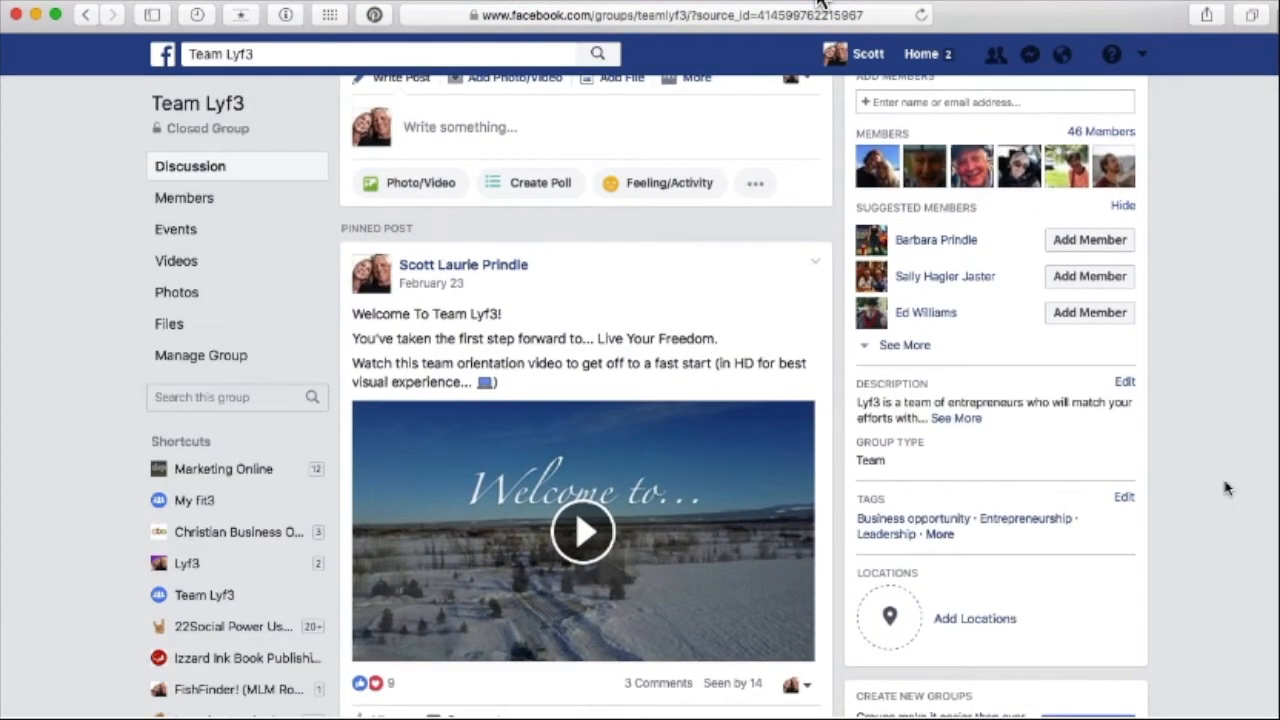
scroll(1228, 488, "down", 1)
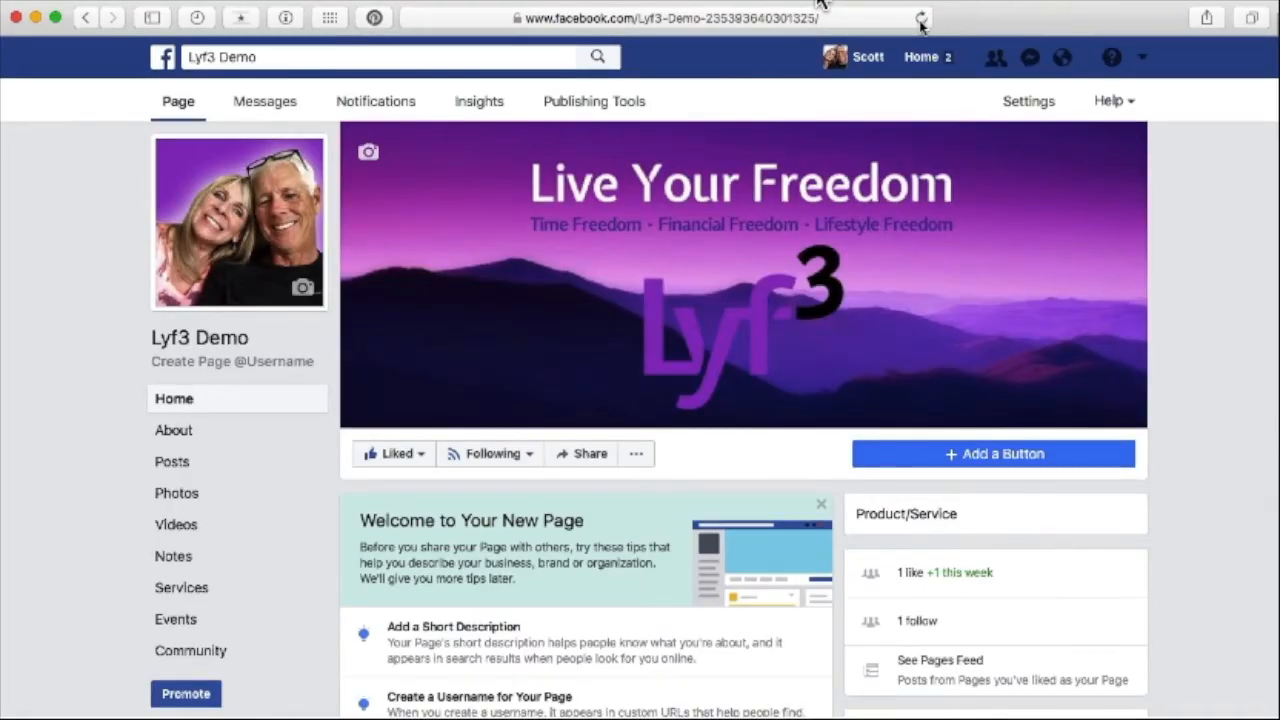
- Open the Lyf3 Demo Page's settings, preview the Page published option under Page Visibility, and cancel without saving
left_click(1026, 102)
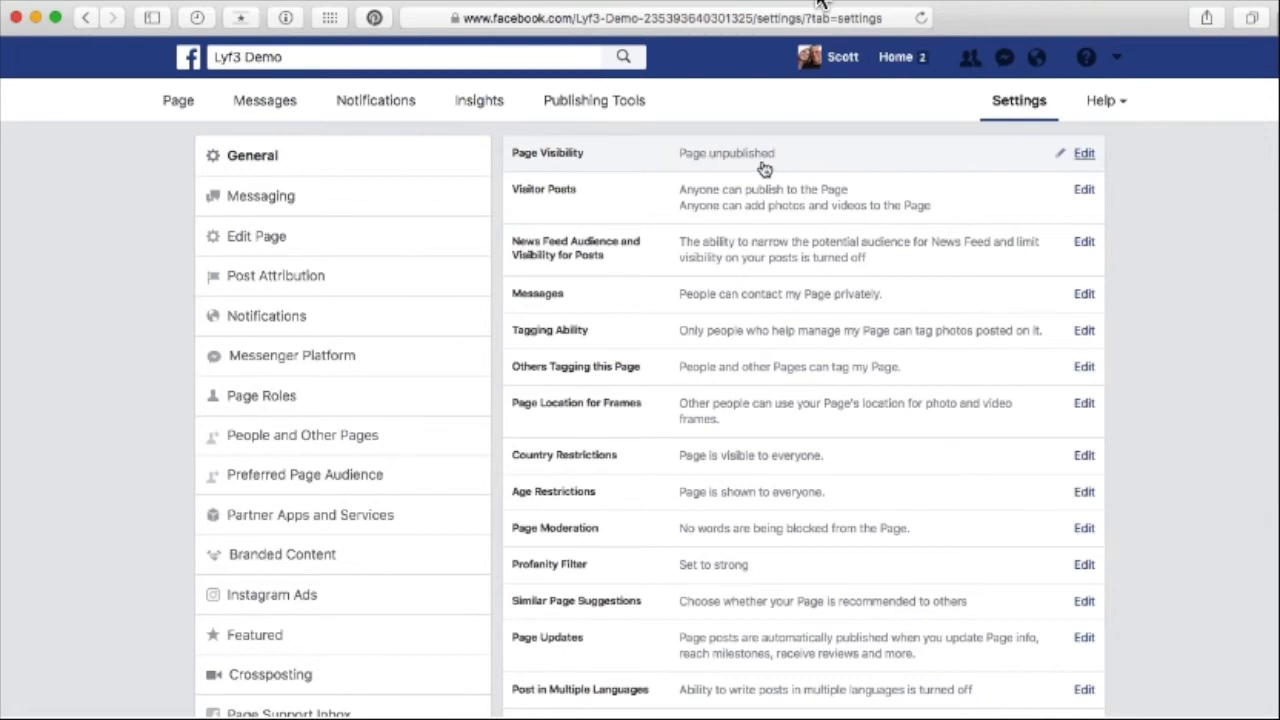
left_click(1084, 156)
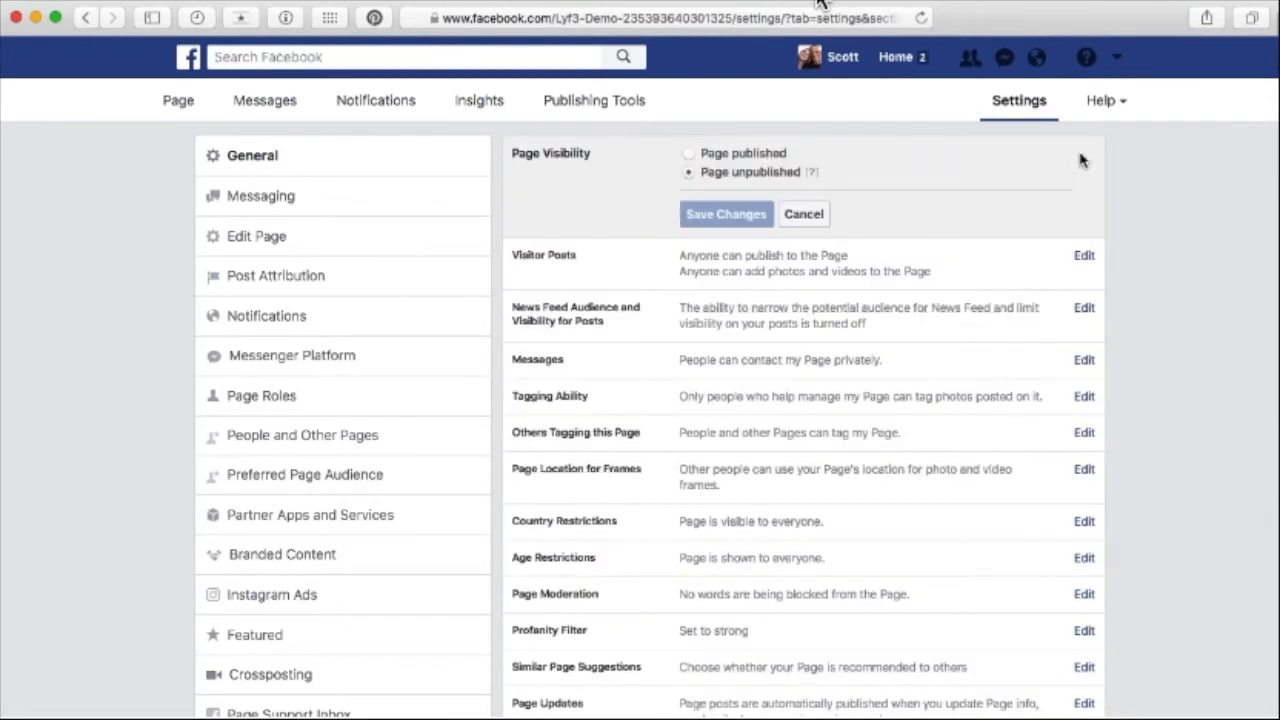
left_click(690, 154)
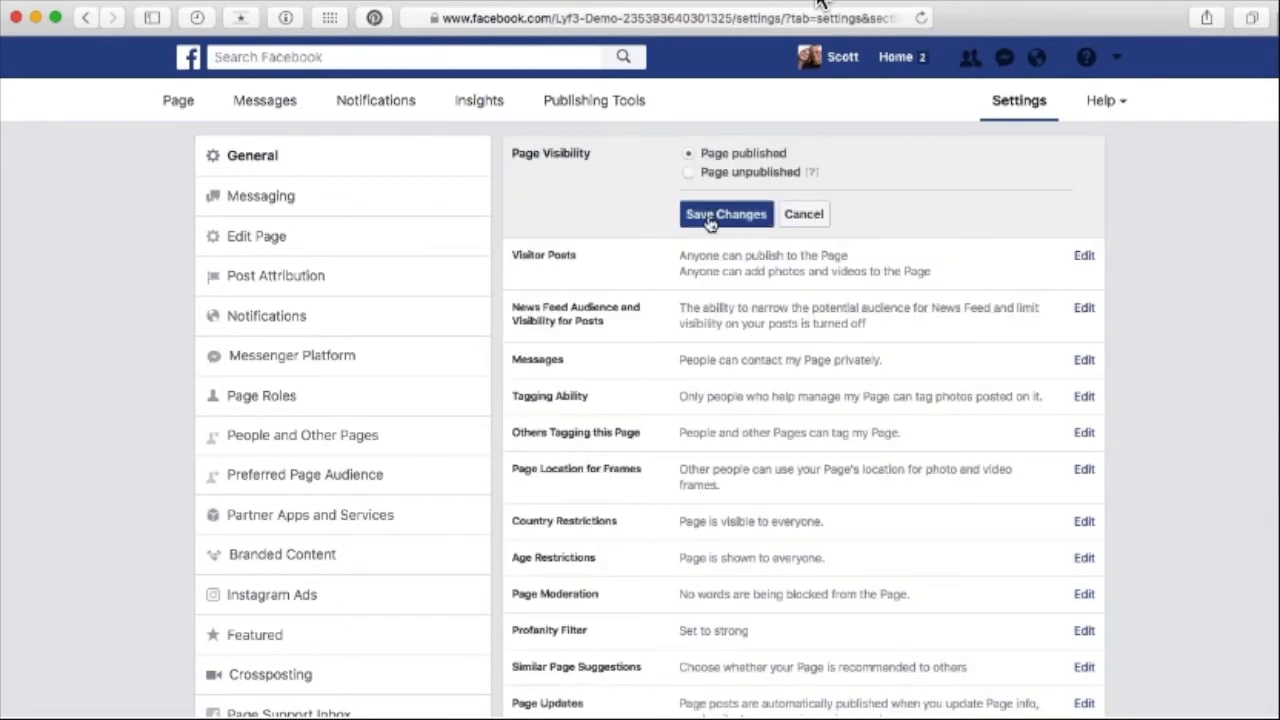
left_click(806, 216)
- Delete the Lyf3 Demo Page through its Remove Page setting and confirm the deletion
scroll(1018, 197, "down", 4)
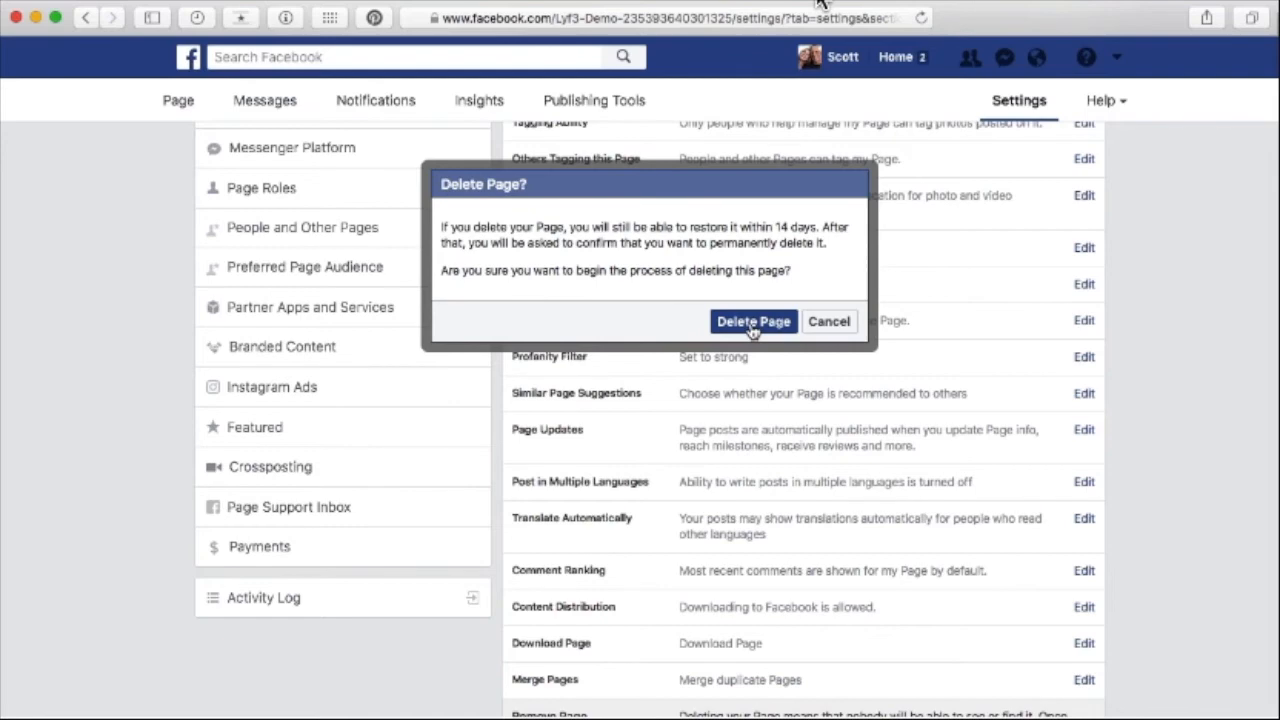
left_click(752, 321)
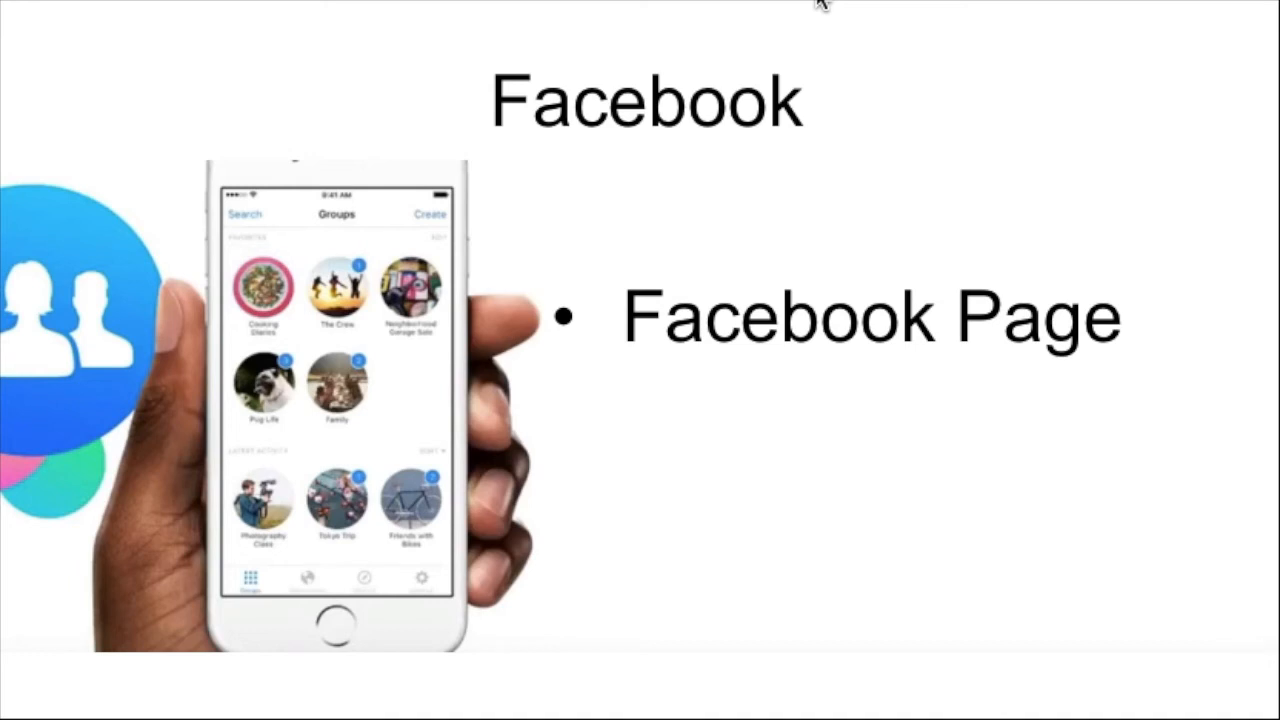
key("Right")
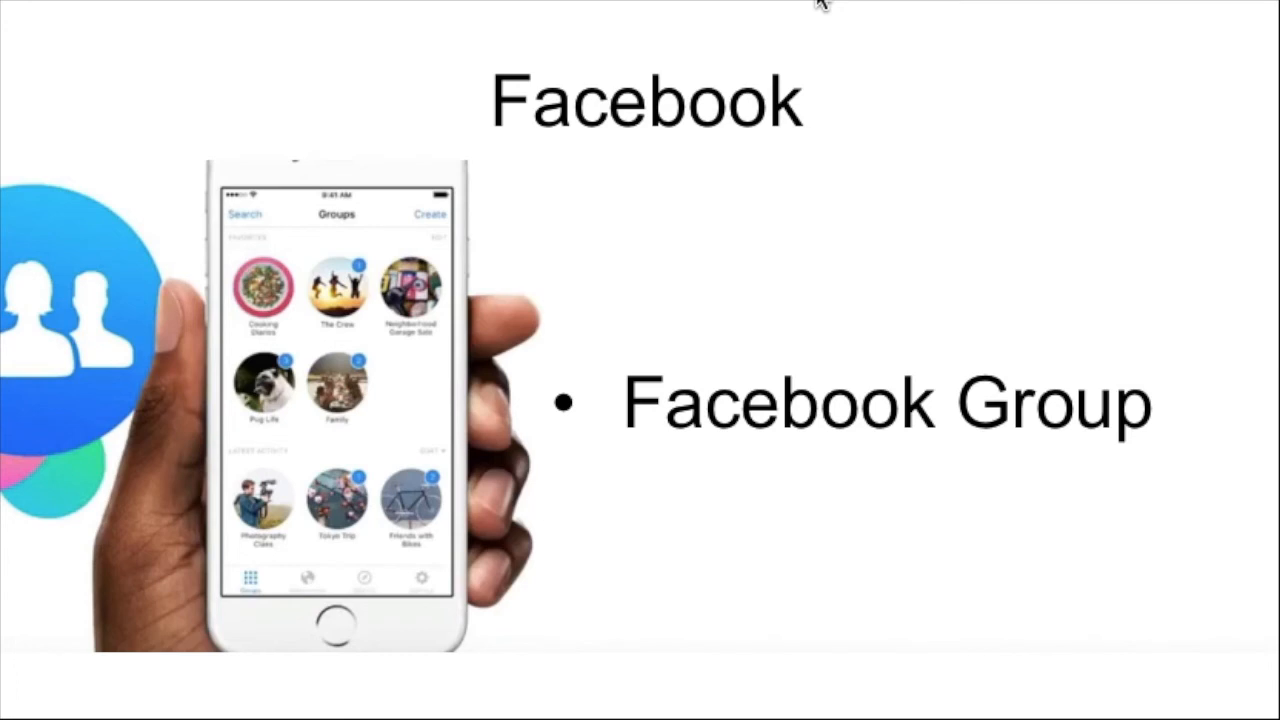
key("Right")
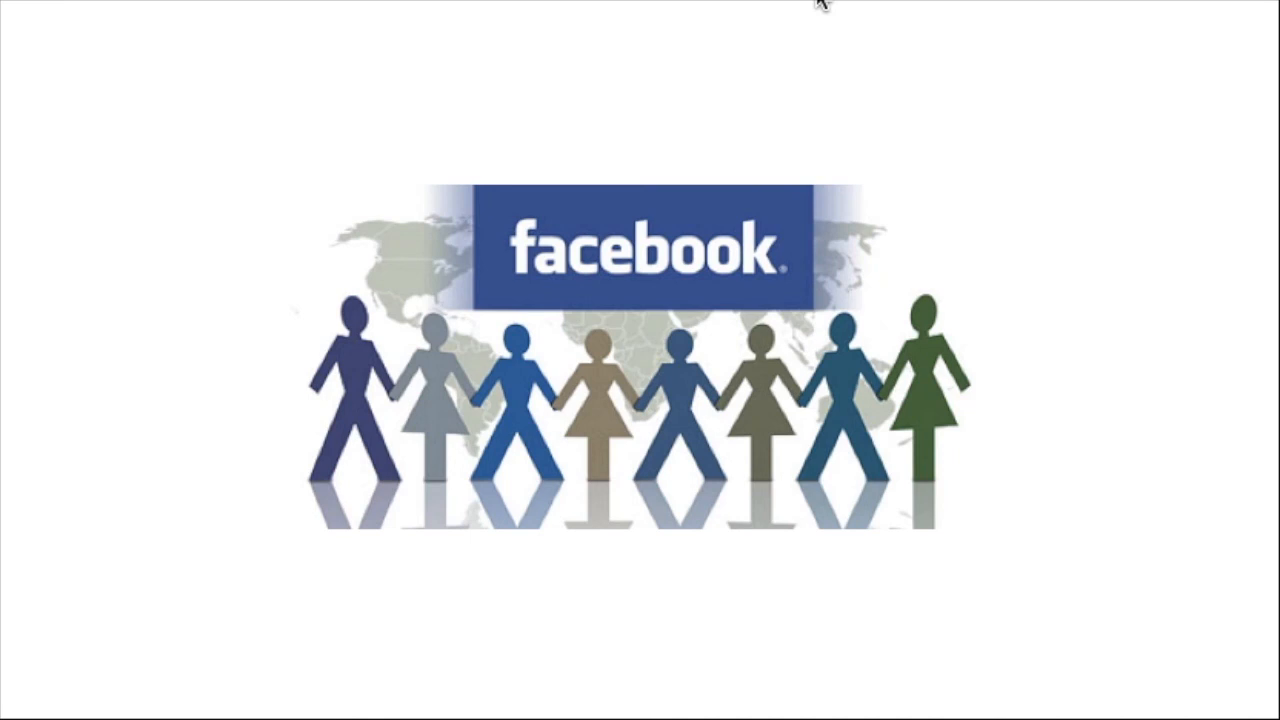